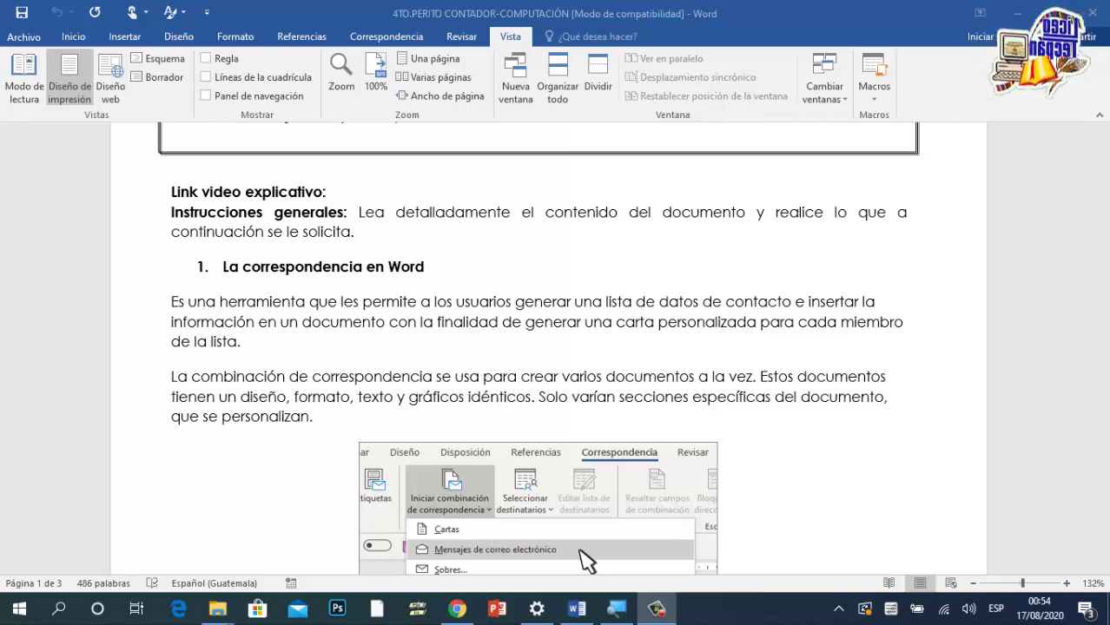
Step: Open the empleo letter from the desktop and zoom it to 82%
{"action": "left_click", "coordinate": [1020, 15]}
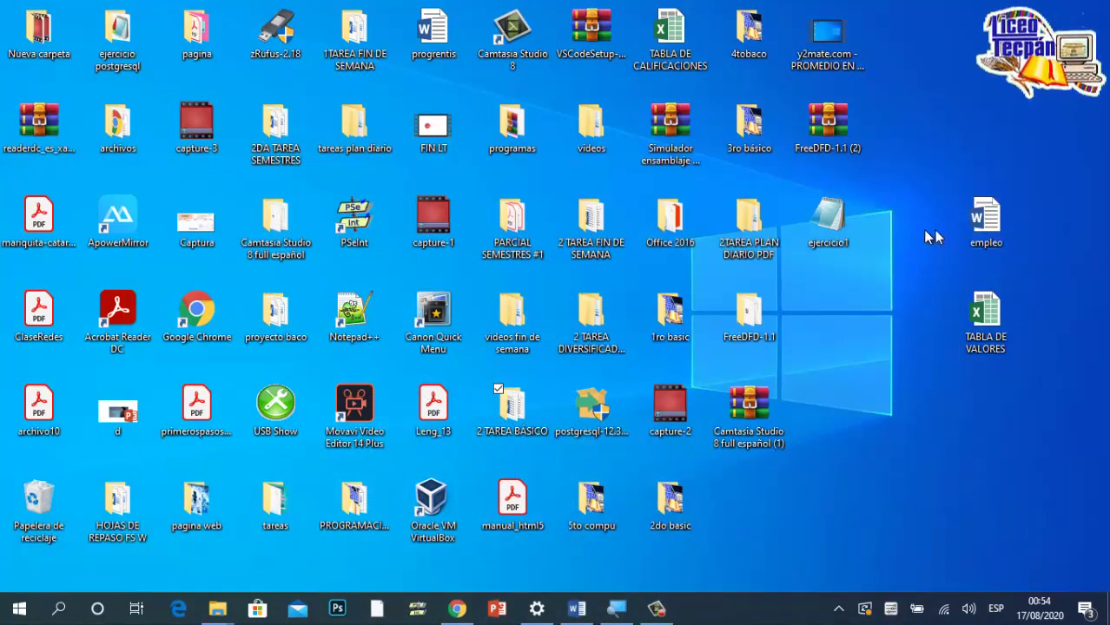
{"action": "double_click", "coordinate": [987, 222]}
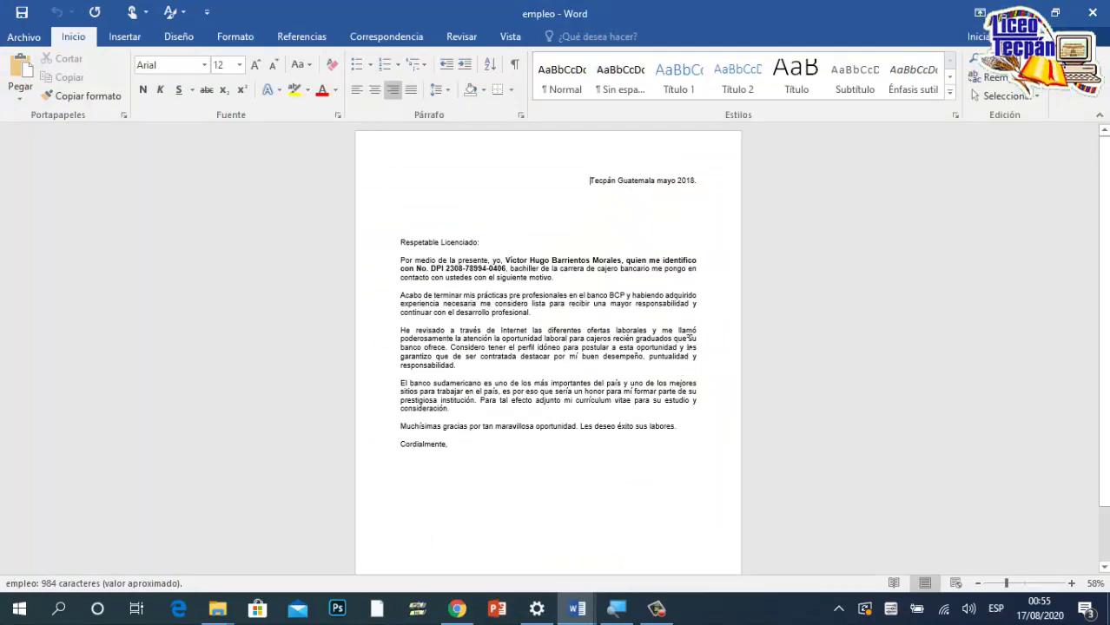
{"action": "left_click_drag", "start_coordinate": [1006, 582], "coordinate": [1019, 586]}
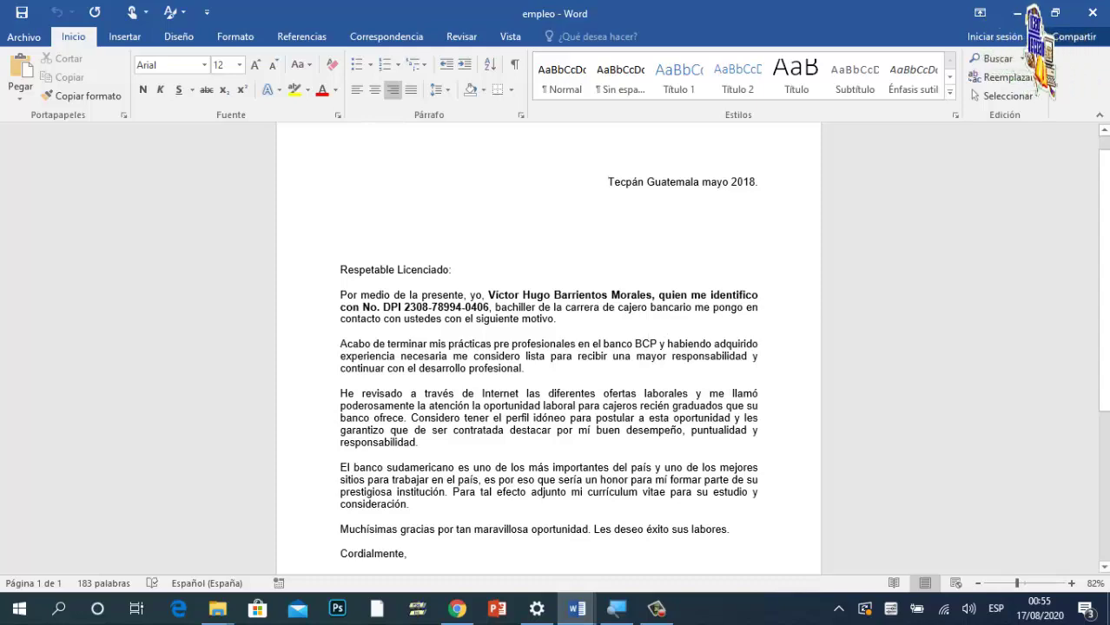
{"action": "scroll", "coordinate": [548, 348], "scroll_direction": "down", "scroll_amount": 3}
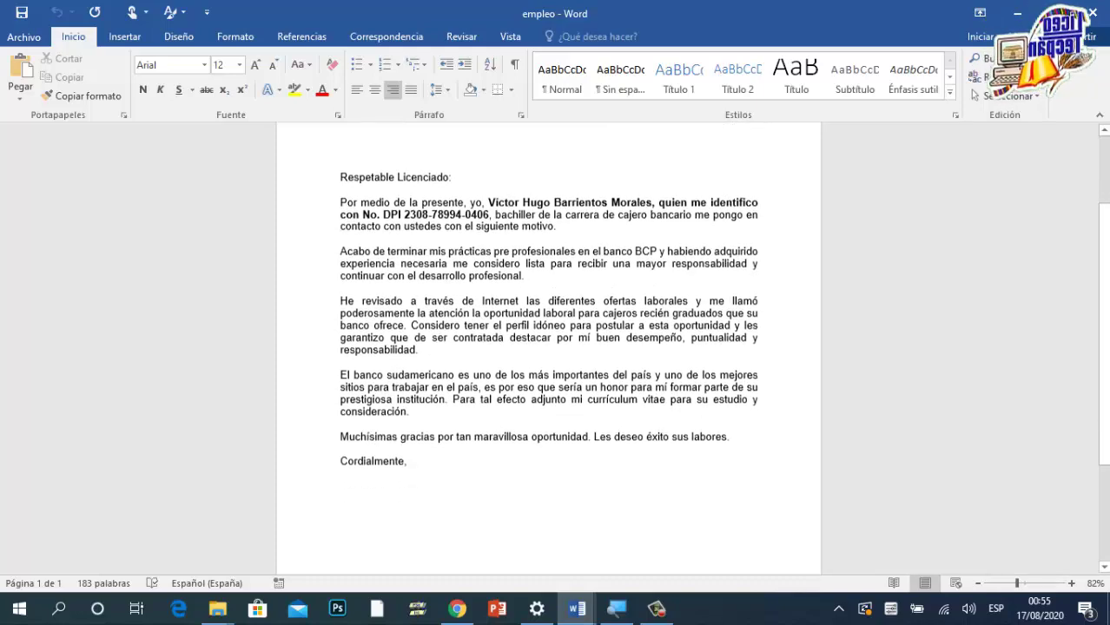
{"action": "scroll", "coordinate": [548, 348], "scroll_direction": "up", "scroll_amount": 3}
{"action": "scroll", "coordinate": [548, 347], "scroll_direction": "up", "scroll_amount": 1}
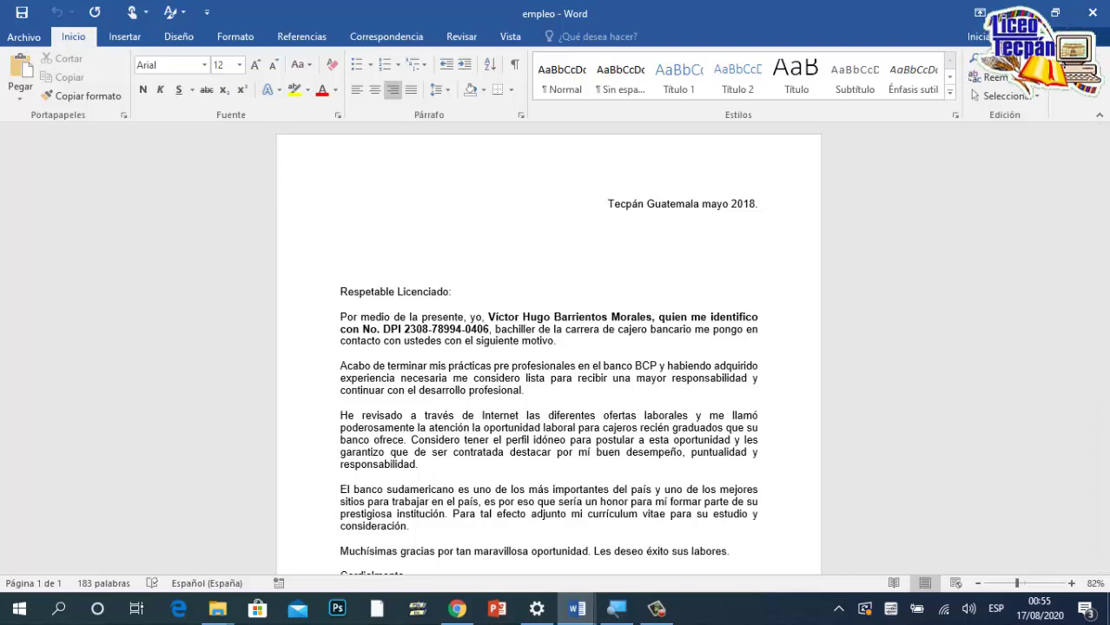
Step: Place the insertion point above the greeting, then minimize Word to show the desktop
{"action": "left_click", "coordinate": [341, 256]}
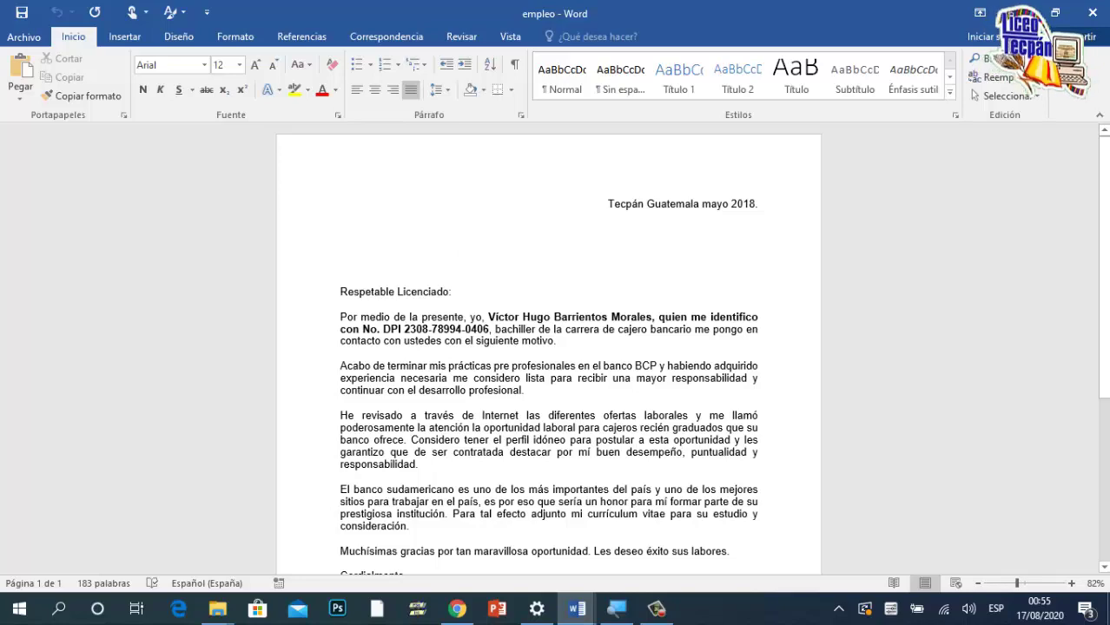
{"action": "scroll", "coordinate": [547, 348], "scroll_direction": "down", "scroll_amount": 3}
{"action": "scroll", "coordinate": [547, 348], "scroll_direction": "up", "scroll_amount": 3}
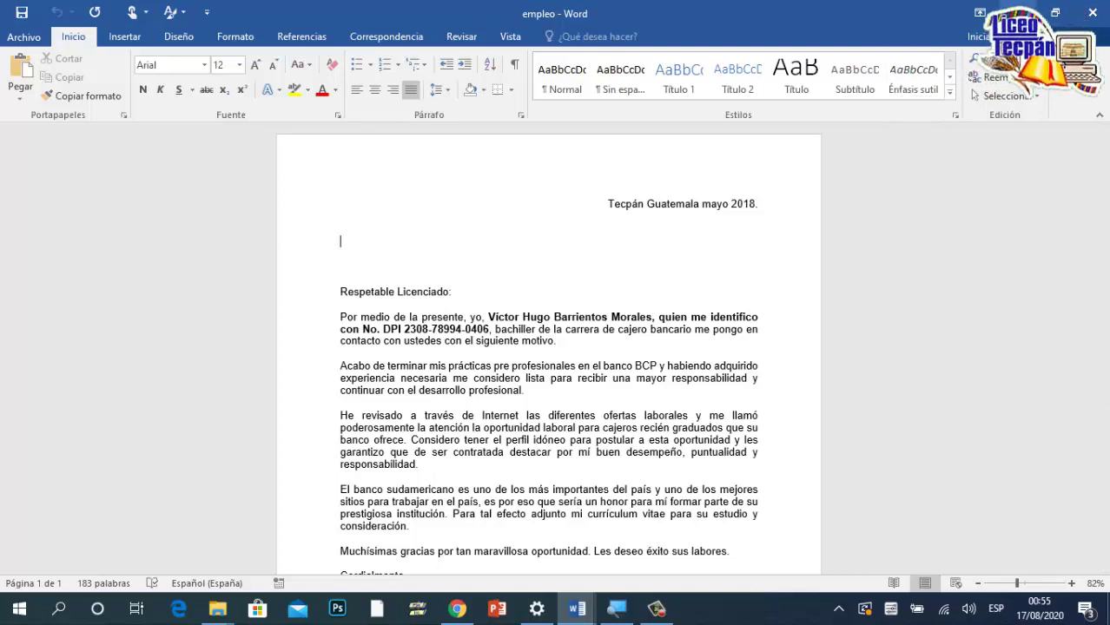
{"action": "key", "text": "alt+Tab"}
{"action": "key", "text": "super+d"}
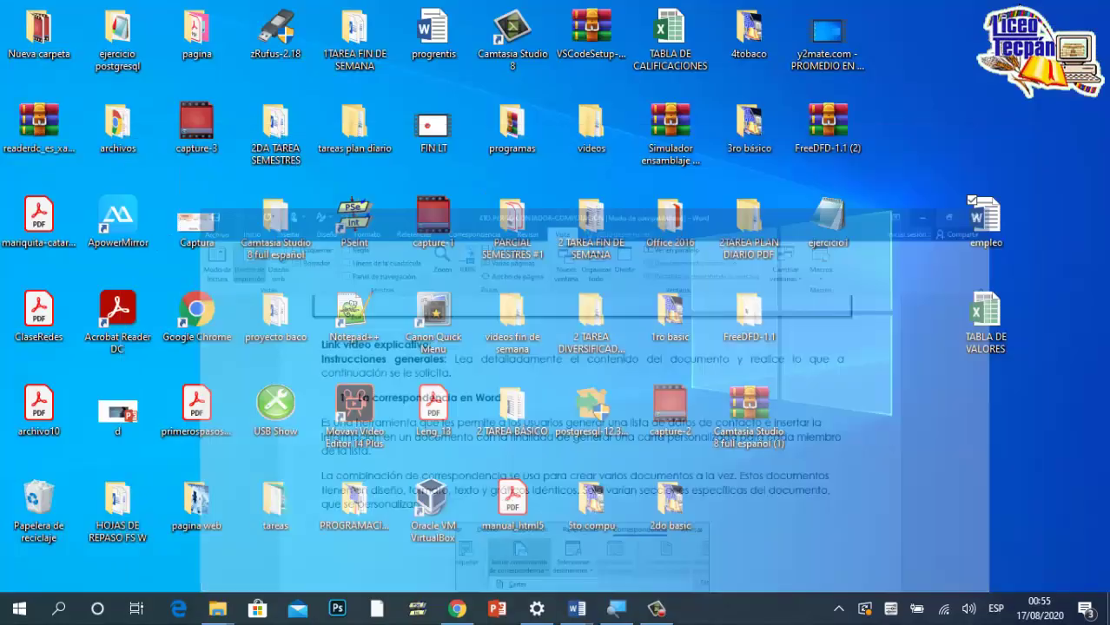
{"action": "double_click", "coordinate": [988, 328]}
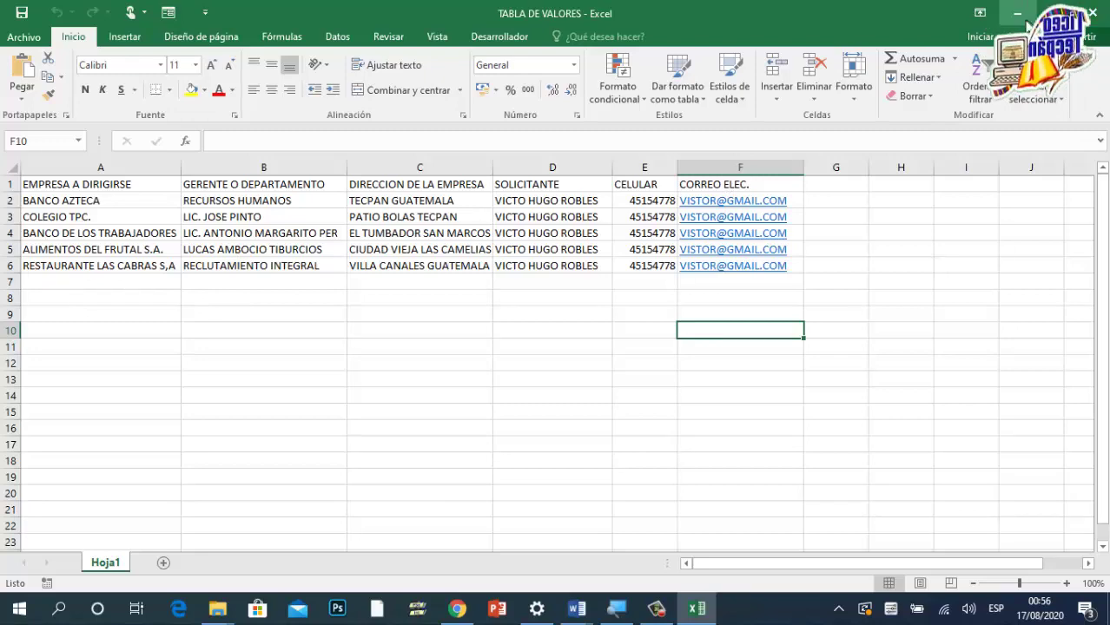
{"action": "left_click", "coordinate": [1095, 15]}
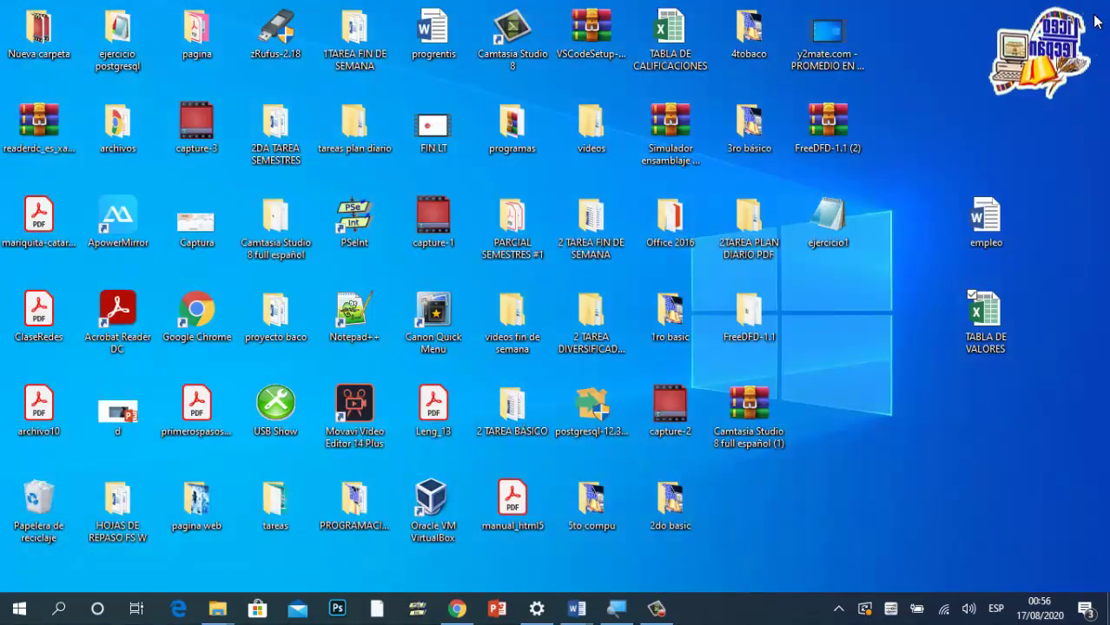
{"action": "mouse_move", "coordinate": [584, 611]}
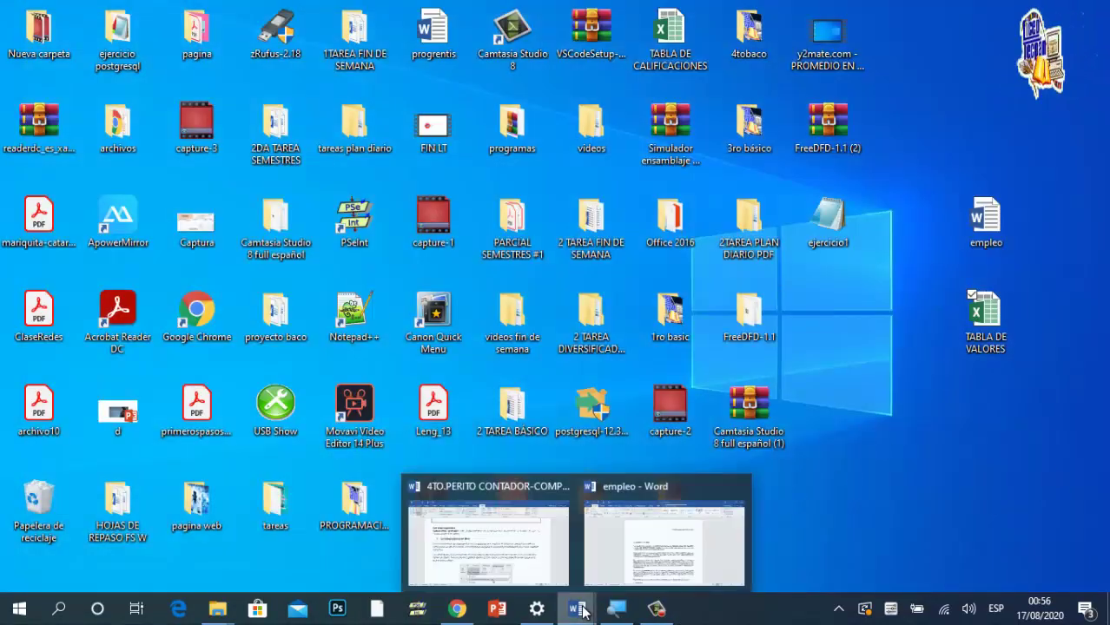
Step: Restore the empleo letter and launch the step-by-step mail-merge wizard from Correspondencia
{"action": "left_click", "coordinate": [651, 564]}
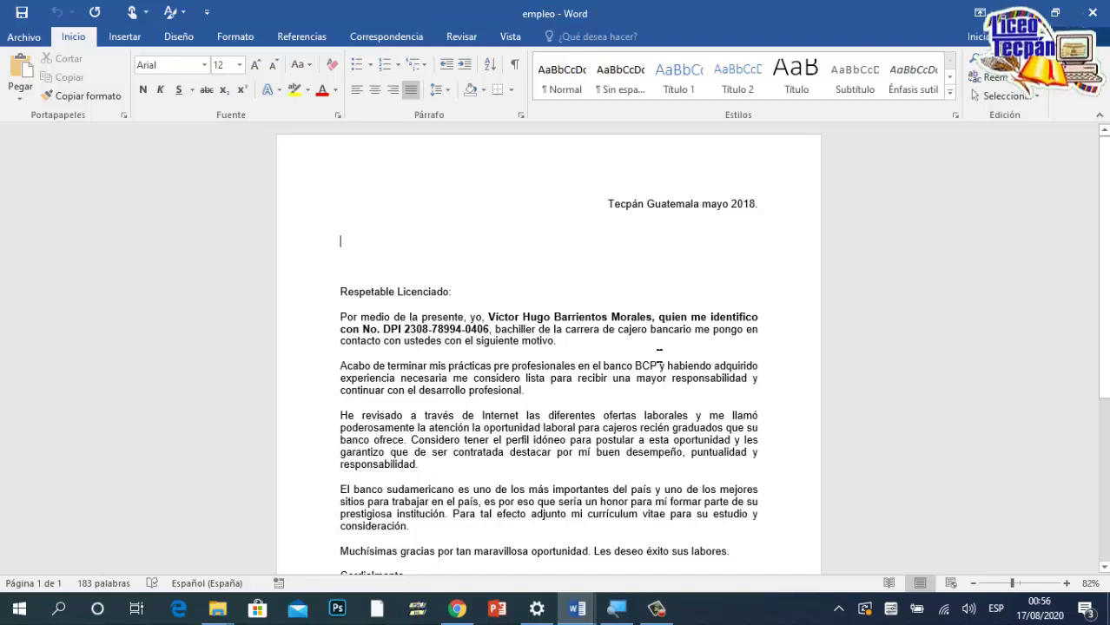
{"action": "scroll", "coordinate": [660, 356], "scroll_direction": "down", "scroll_amount": 2}
{"action": "scroll", "coordinate": [659, 356], "scroll_direction": "up", "scroll_amount": 2}
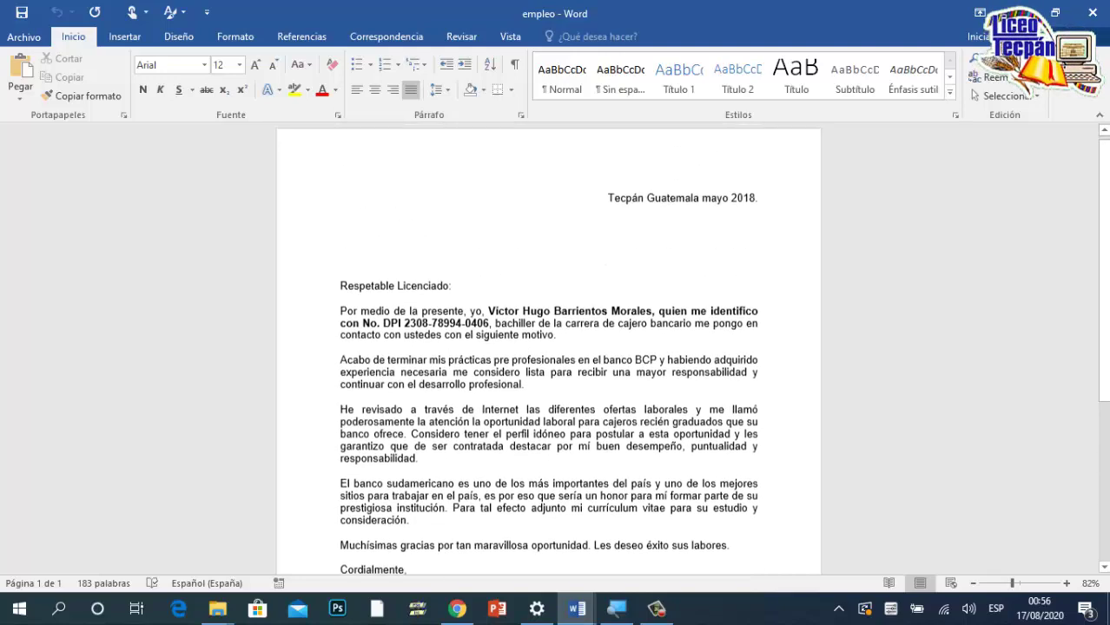
{"action": "left_click", "coordinate": [341, 242]}
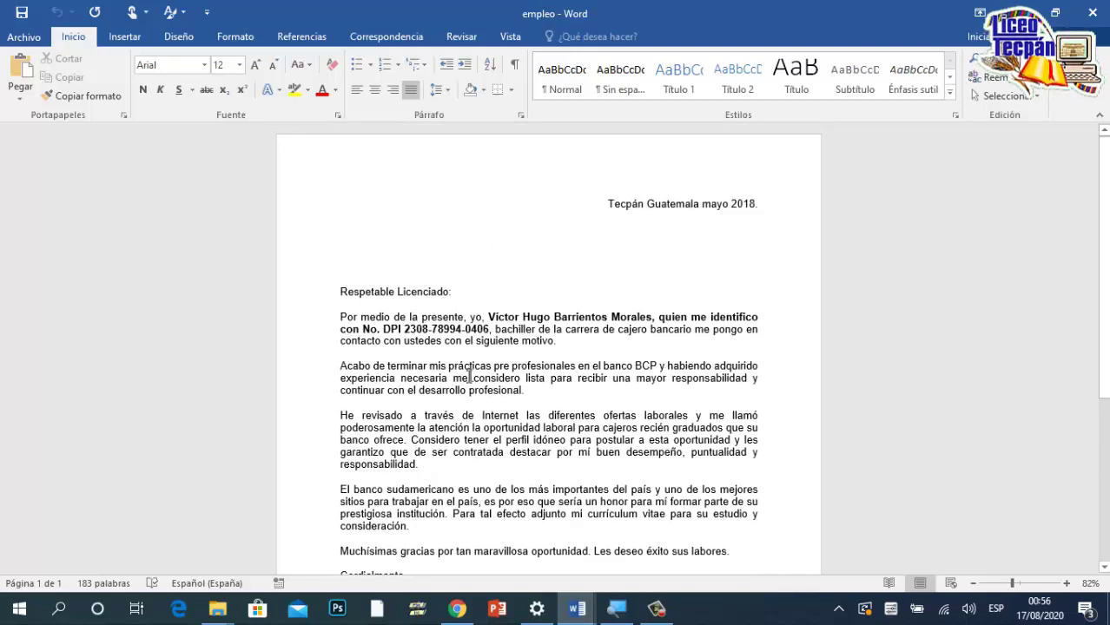
{"action": "left_click", "coordinate": [380, 36]}
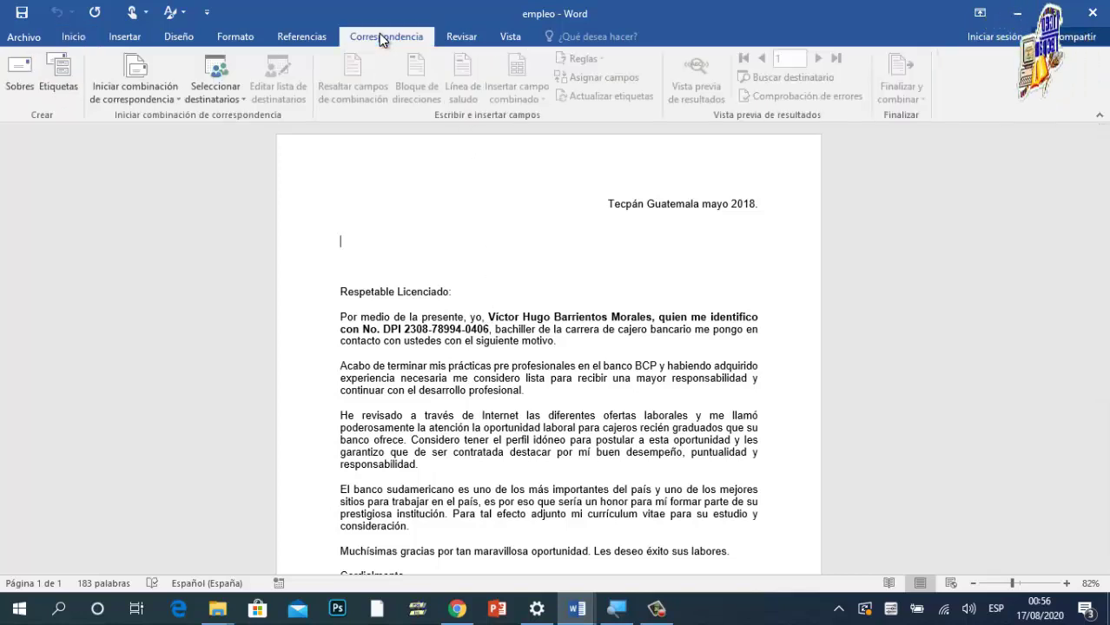
{"action": "left_click", "coordinate": [168, 83]}
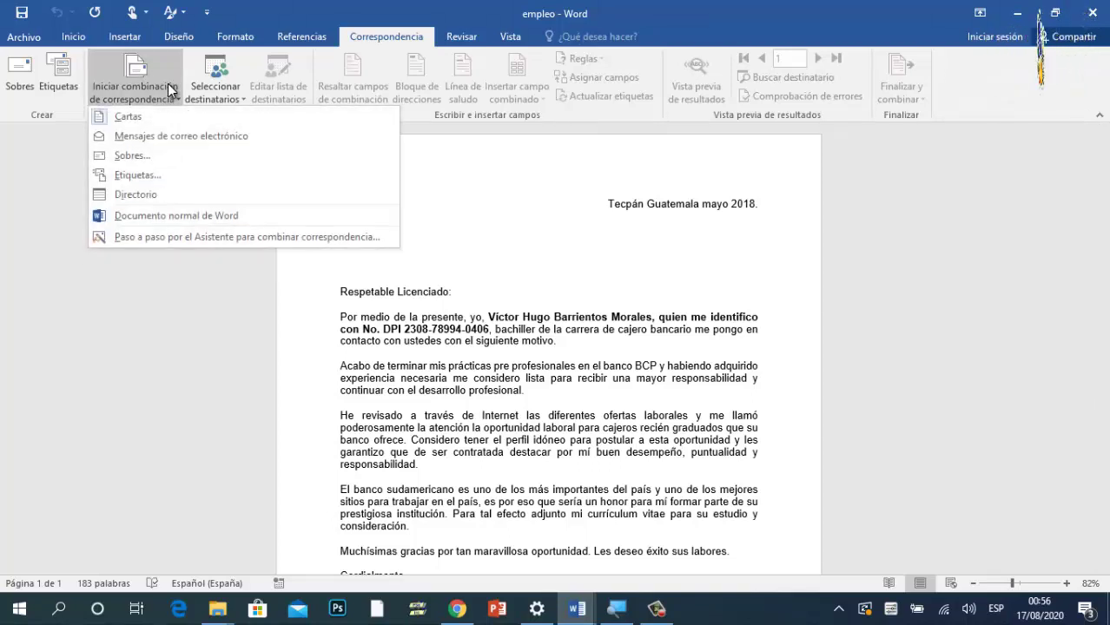
{"action": "left_click", "coordinate": [165, 237]}
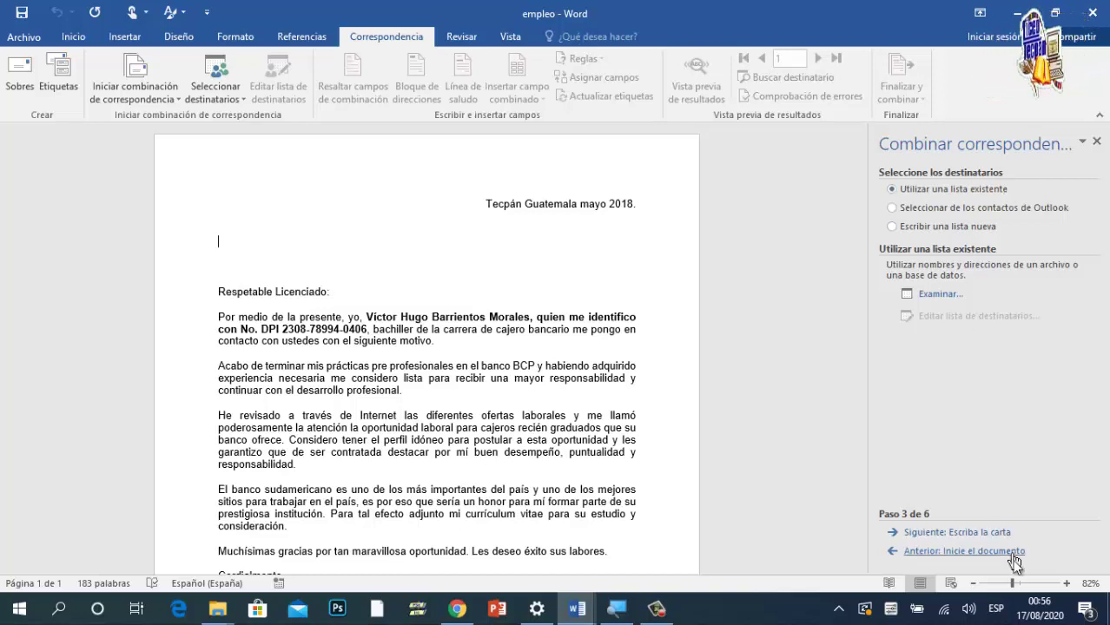
Step: Go back to step 1, keep Cartas and the current document, and advance to recipient selection
{"action": "left_click", "coordinate": [893, 551]}
{"action": "left_click", "coordinate": [894, 550]}
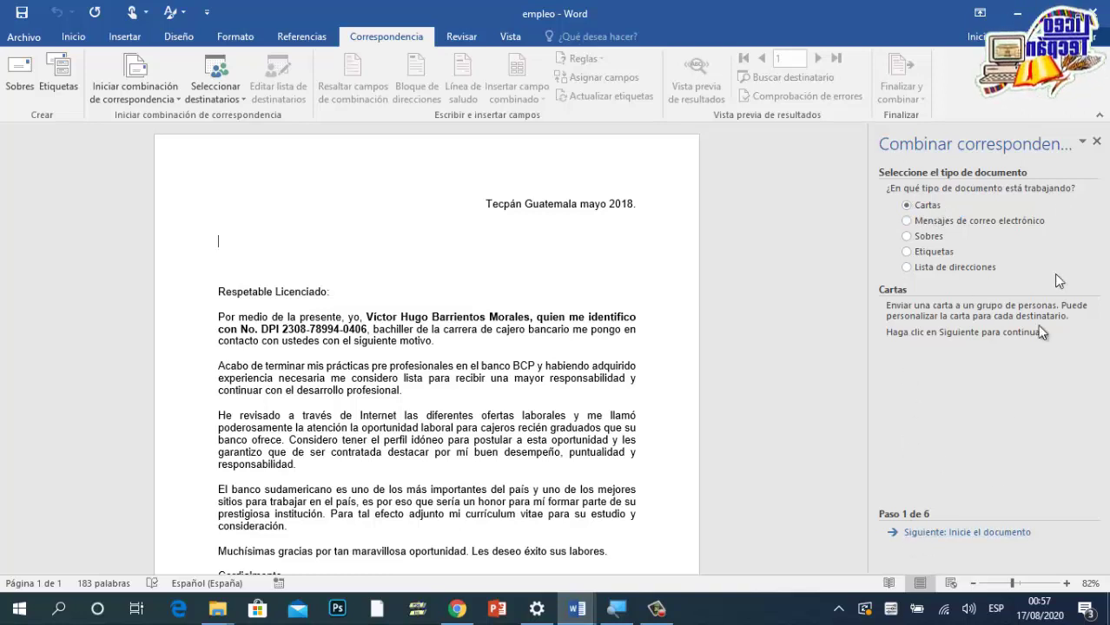
{"action": "left_click", "coordinate": [964, 532]}
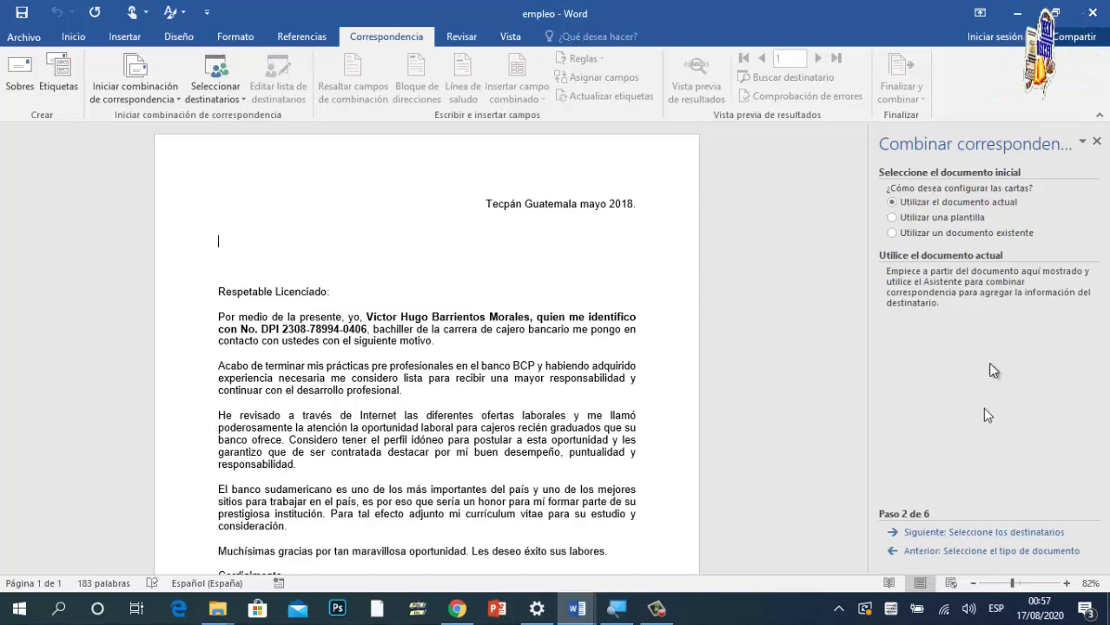
{"action": "left_click", "coordinate": [330, 244]}
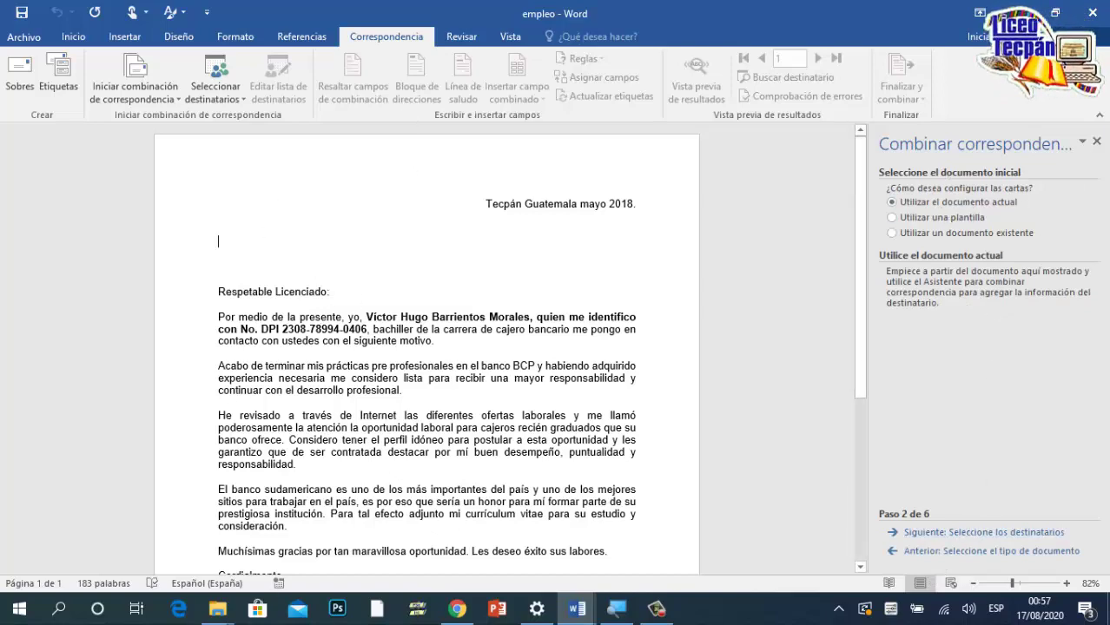
{"action": "scroll", "coordinate": [426, 348], "scroll_direction": "down", "scroll_amount": 1}
{"action": "scroll", "coordinate": [521, 347], "scroll_direction": "up", "scroll_amount": 1}
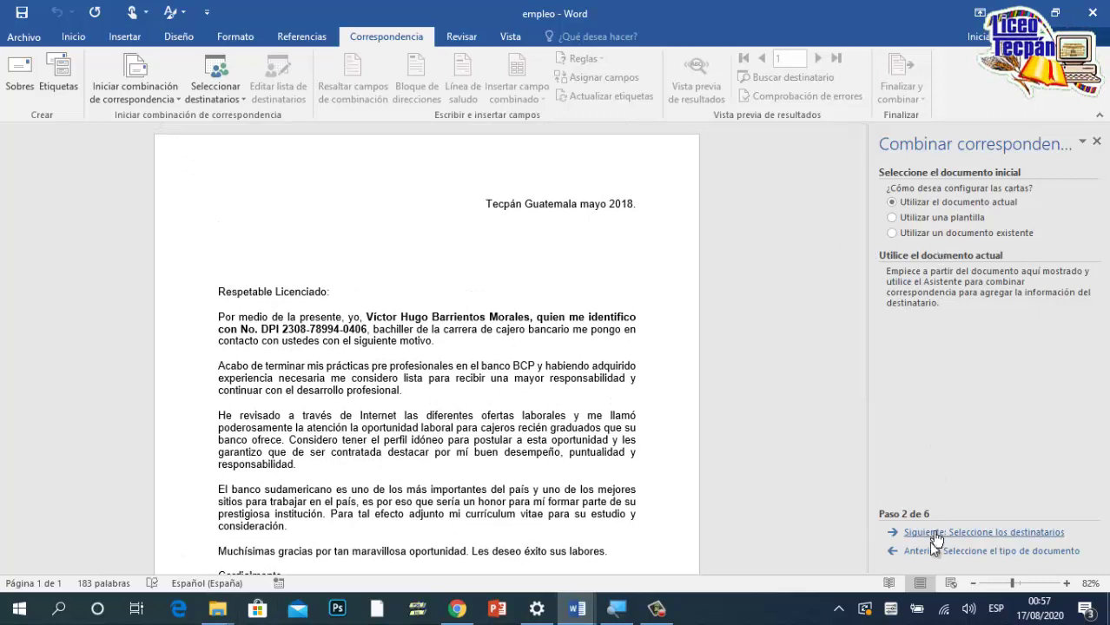
{"action": "left_click", "coordinate": [960, 531]}
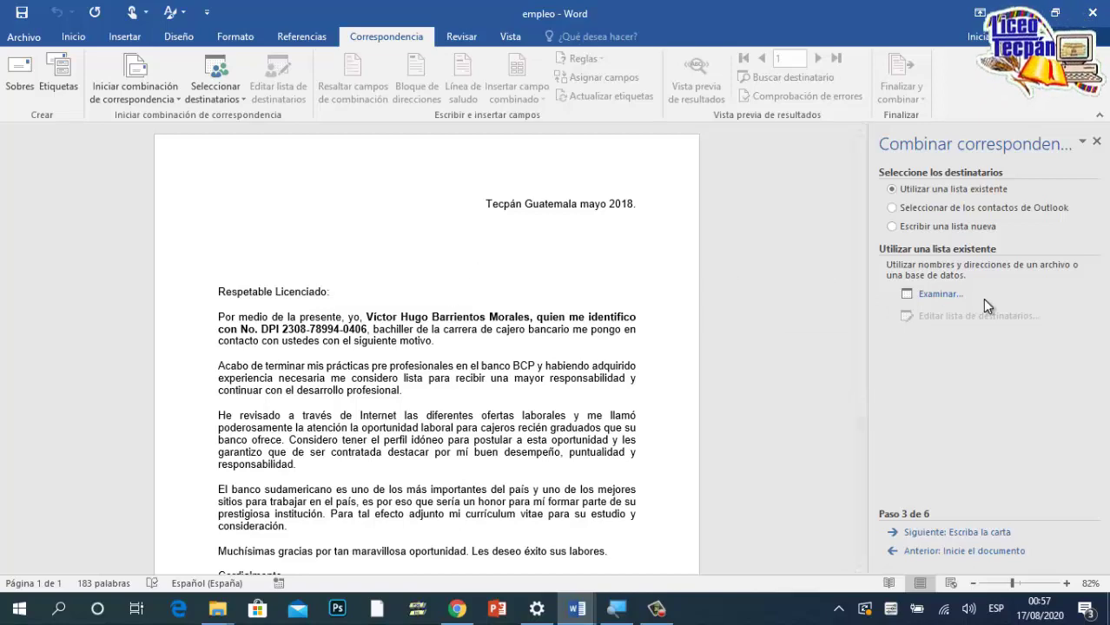
Step: Use sheet Hoja1$ of TABLA DE VALORES.xlsx on the Desktop as the recipient list, keeping all records
{"action": "left_click", "coordinate": [941, 295]}
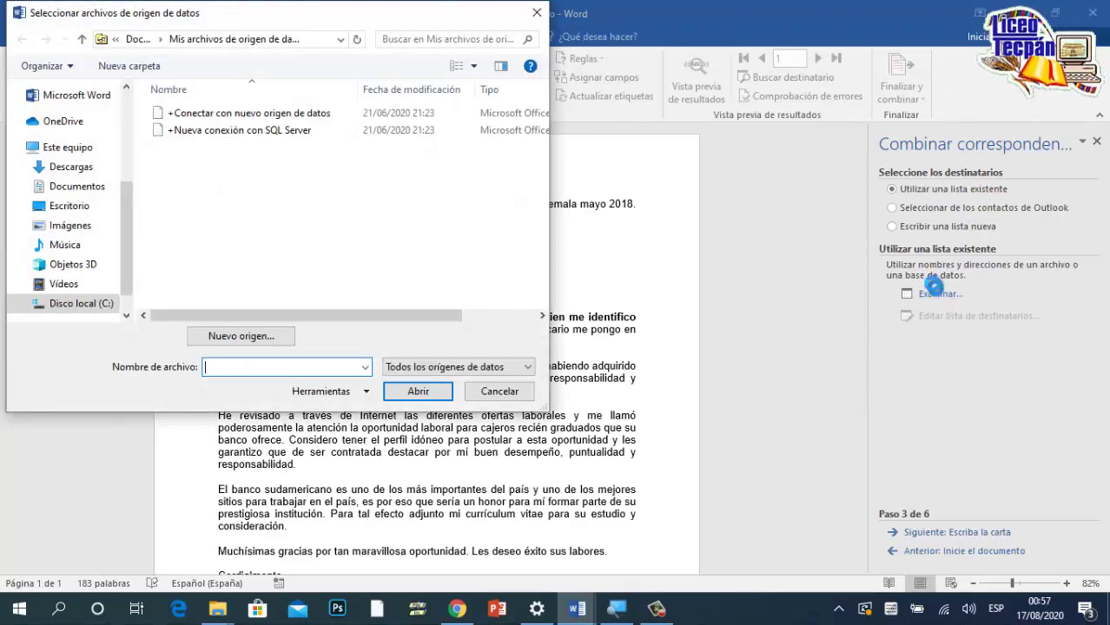
{"action": "left_click", "coordinate": [73, 205]}
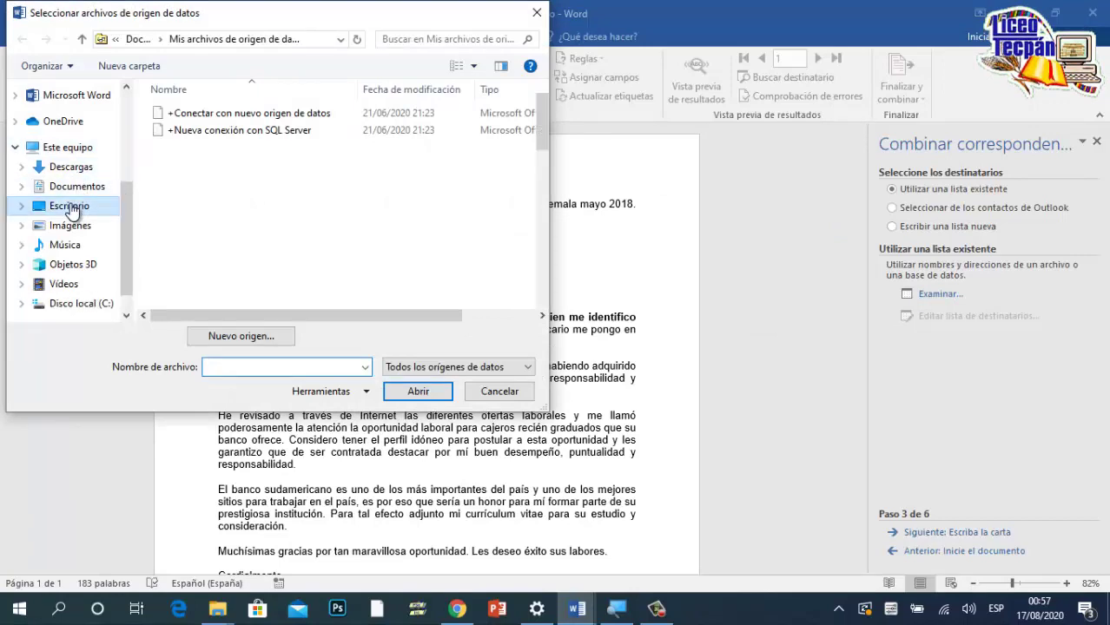
{"action": "scroll", "coordinate": [364, 222], "scroll_direction": "down", "scroll_amount": 10}
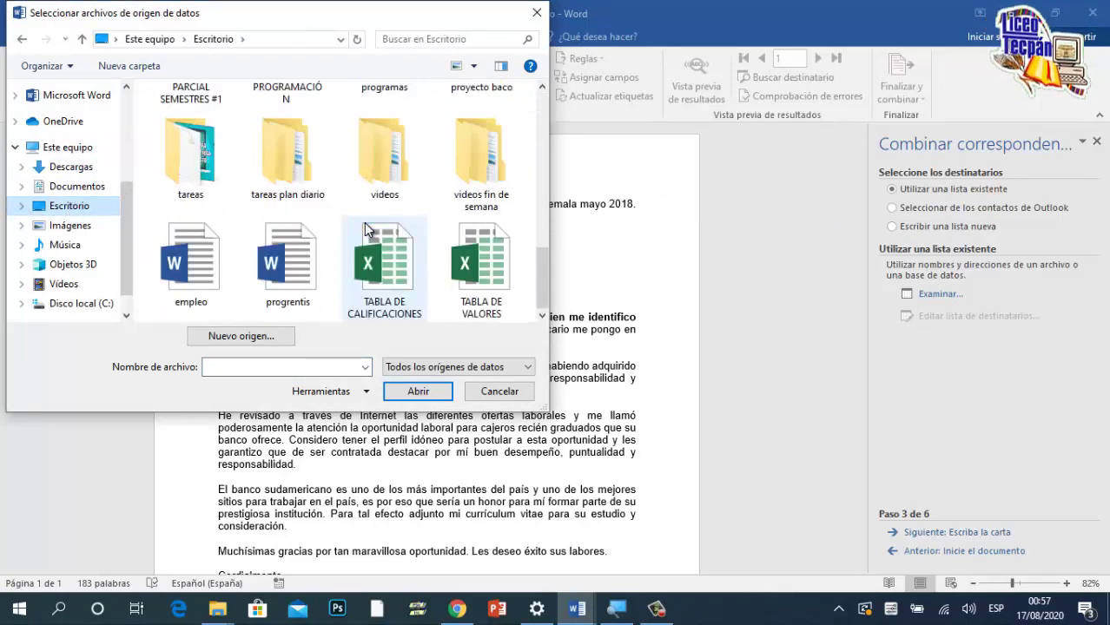
{"action": "left_click", "coordinate": [489, 272]}
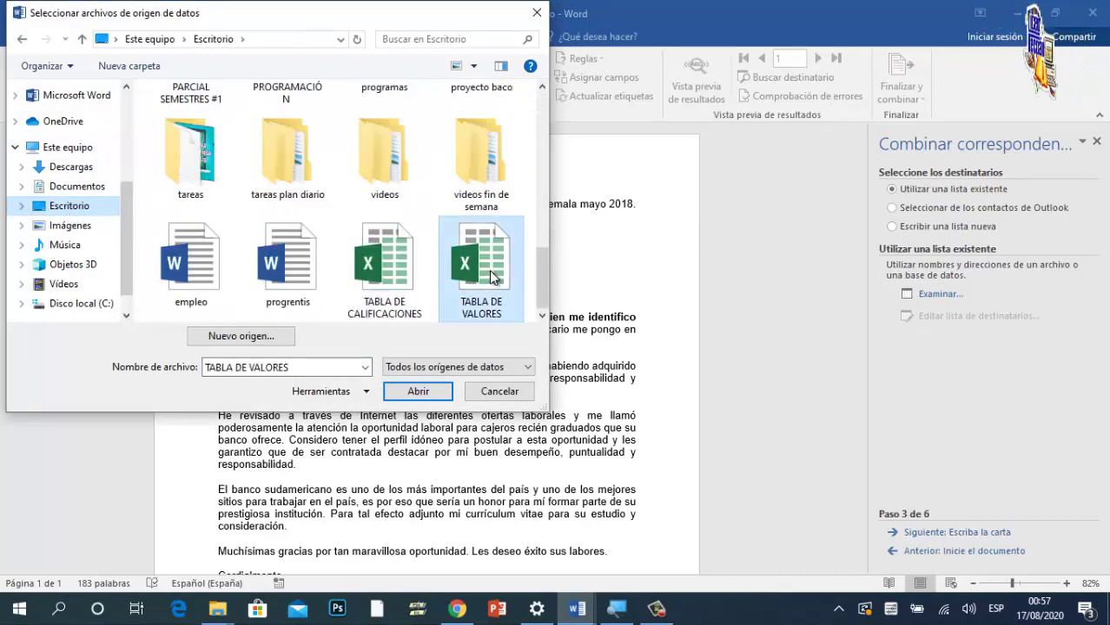
{"action": "left_click", "coordinate": [425, 396]}
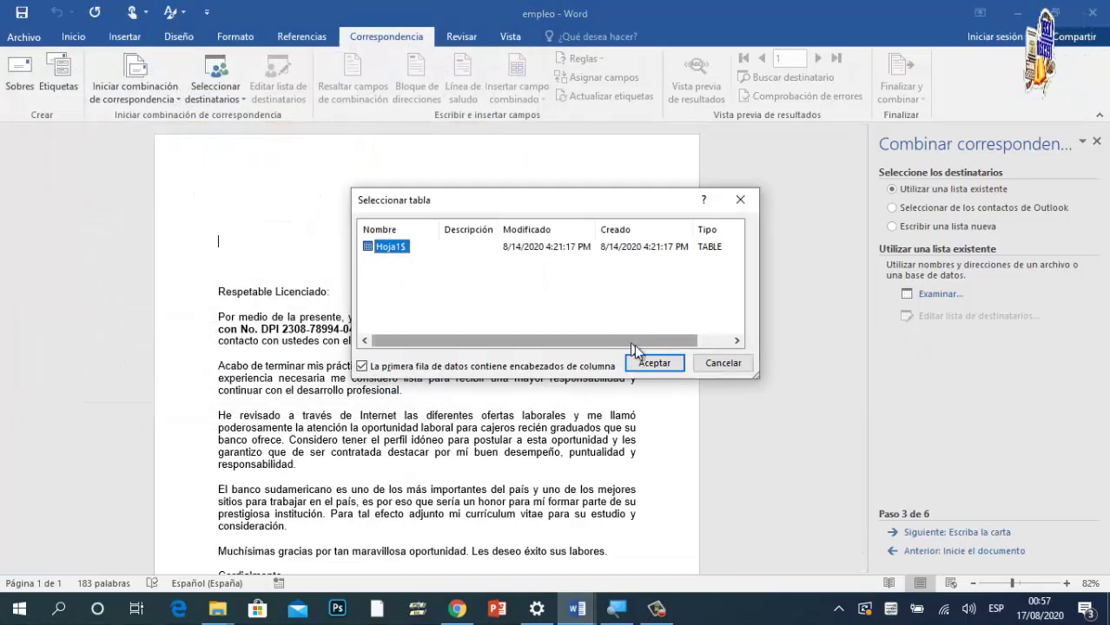
{"action": "left_click", "coordinate": [664, 367]}
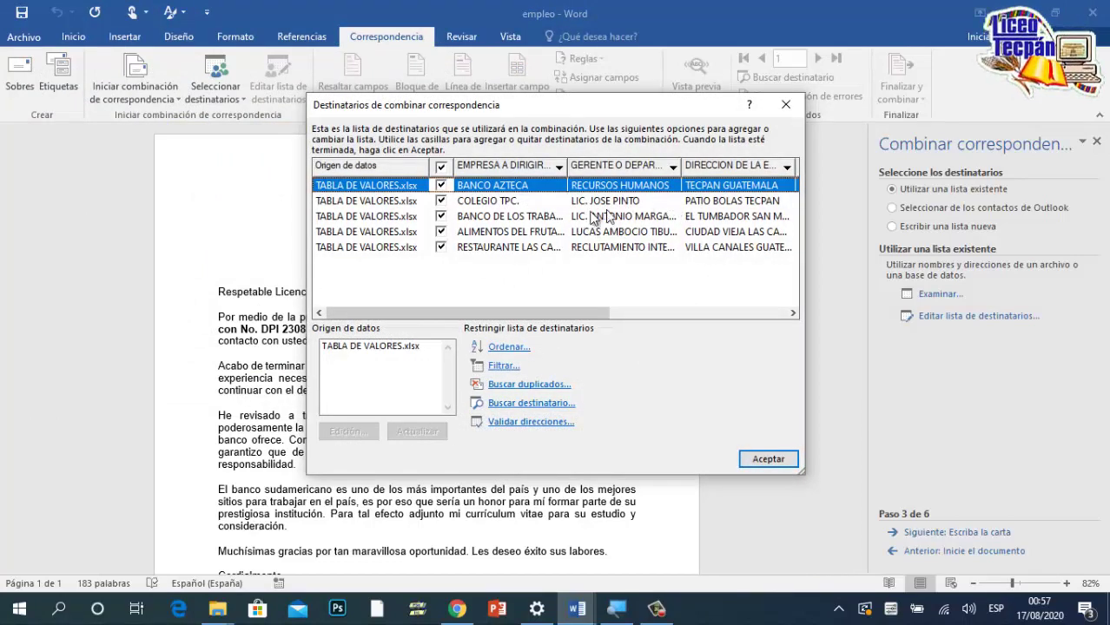
{"action": "left_click", "coordinate": [771, 458]}
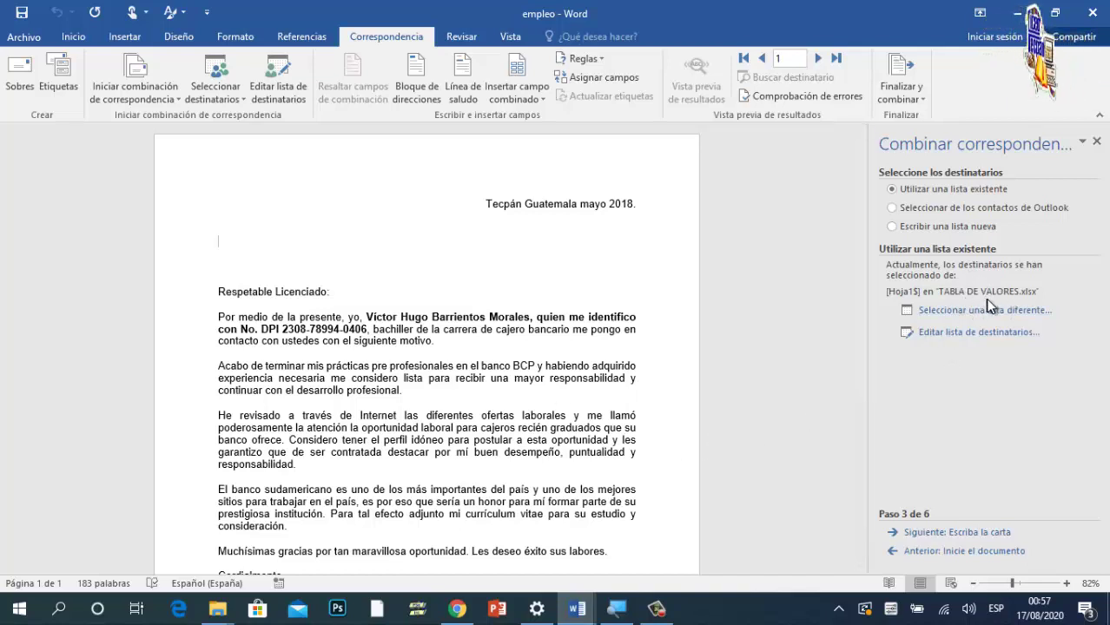
Step: Insert EMPRESA_A_DIRIGIRSE, GERENTE_O_DEPARTAMENTO_ and DIRECCION_DE_LA_EMPRESA fields on separate lines below the date
{"action": "left_click", "coordinate": [959, 540]}
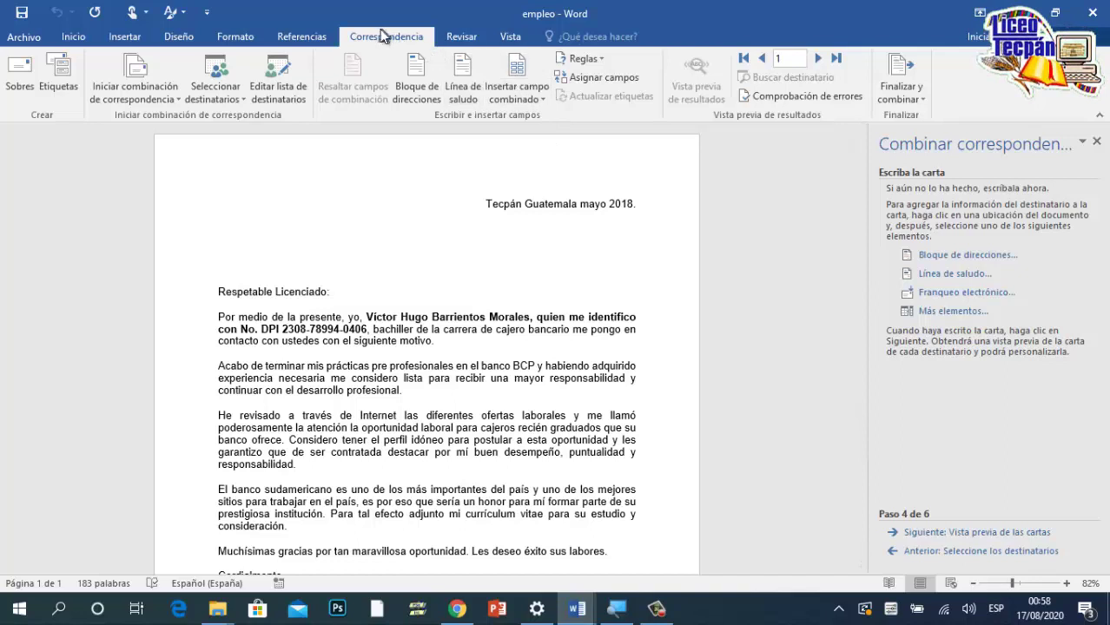
{"action": "left_click", "coordinate": [539, 98]}
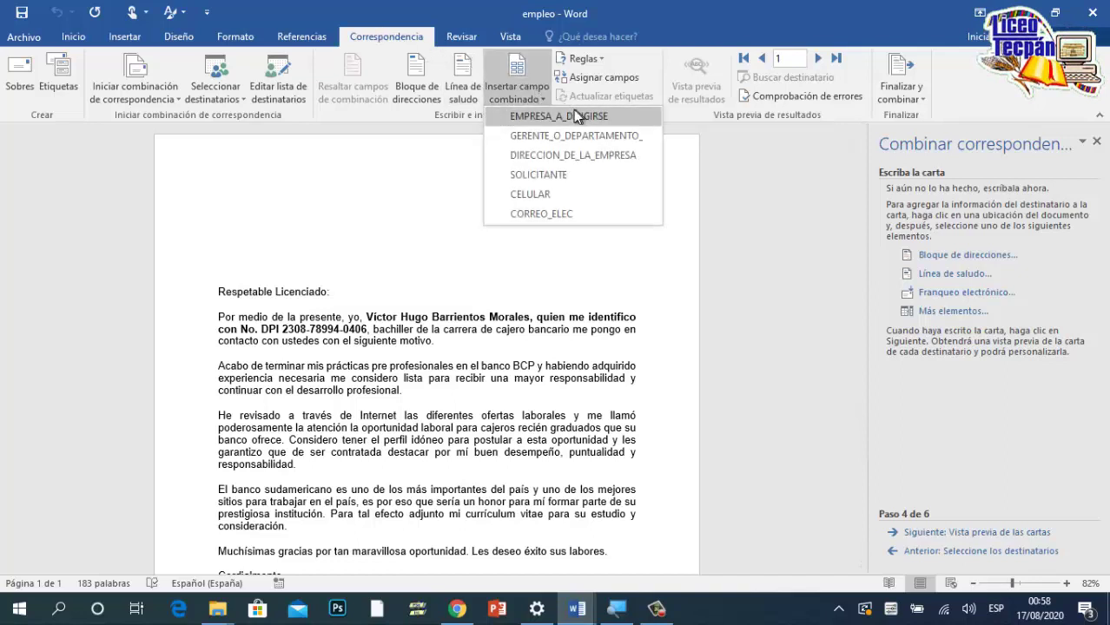
{"action": "left_click", "coordinate": [304, 244]}
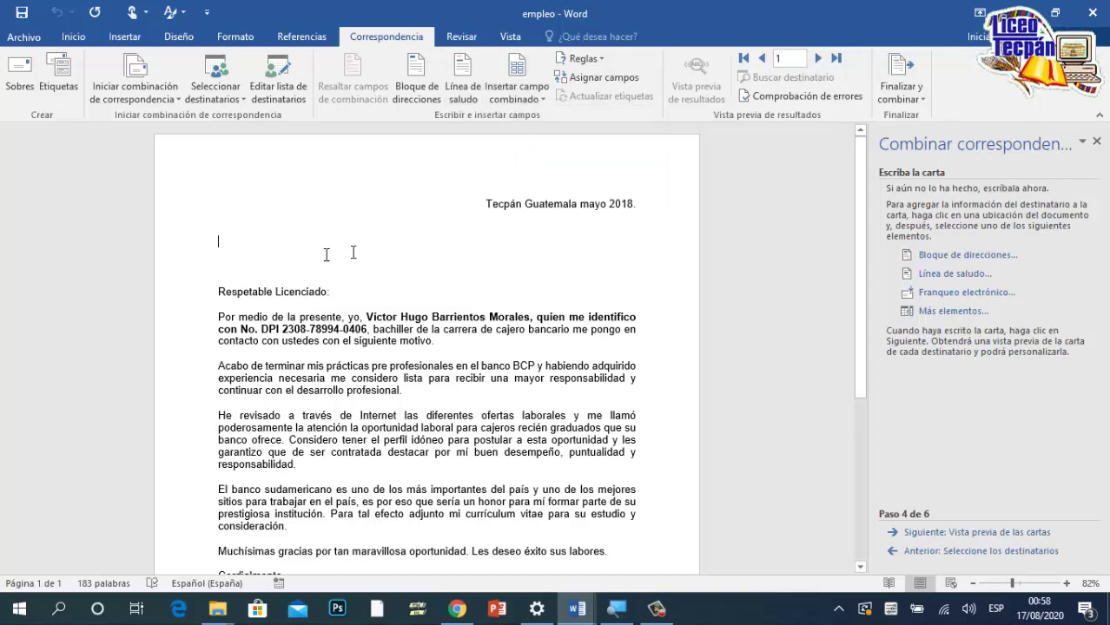
{"action": "left_click", "coordinate": [519, 100]}
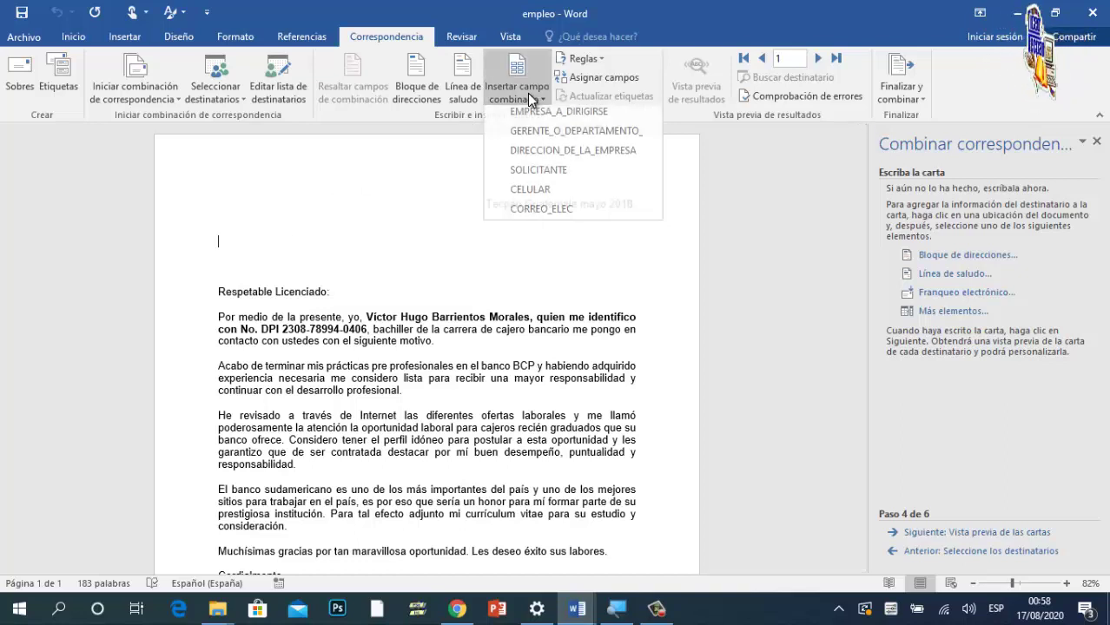
{"action": "left_click", "coordinate": [558, 118]}
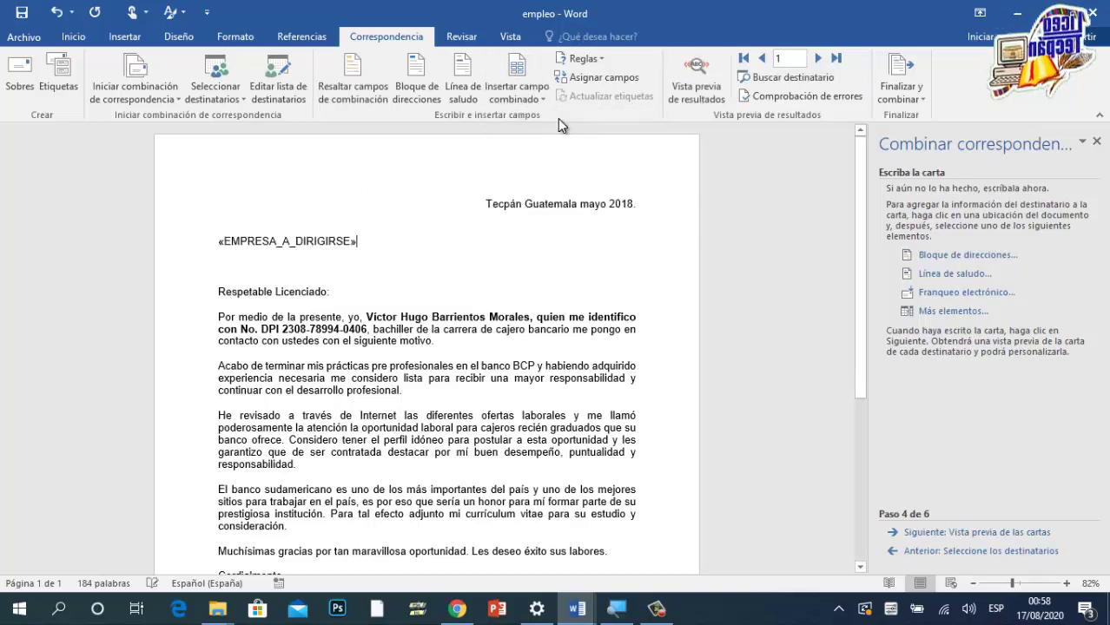
{"action": "key", "text": "Return"}
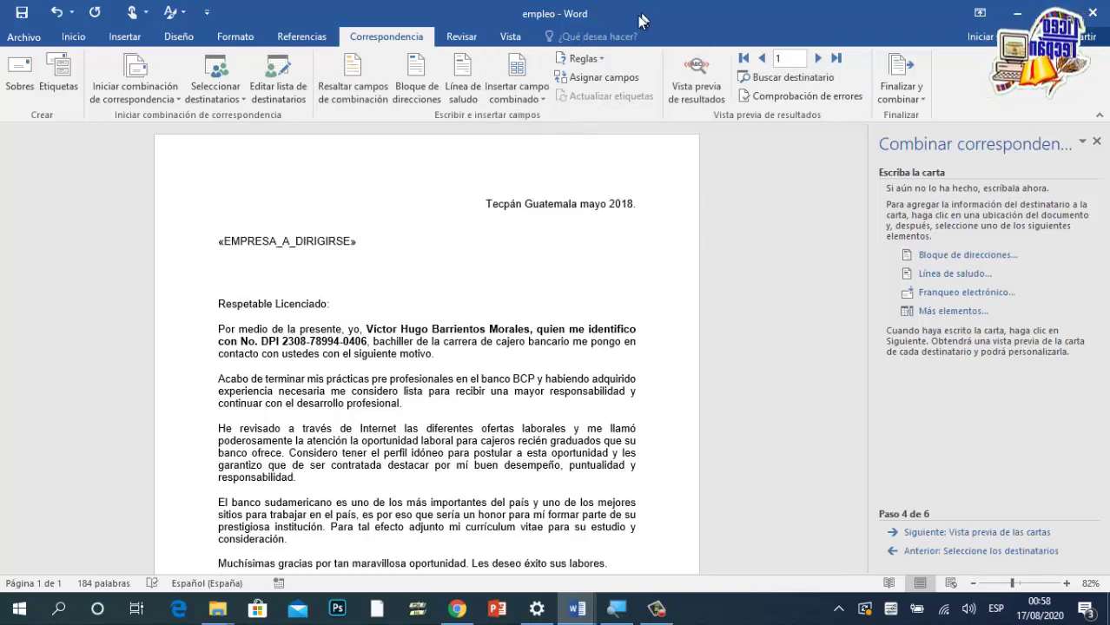
{"action": "left_click", "coordinate": [537, 100]}
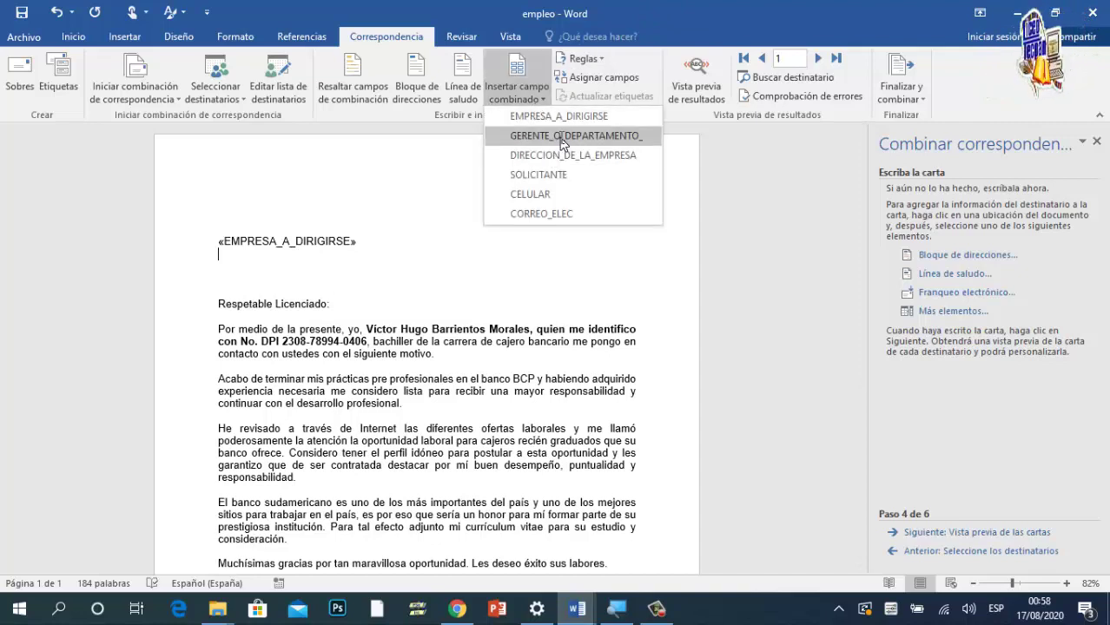
{"action": "left_click", "coordinate": [540, 137]}
{"action": "key", "text": "Return"}
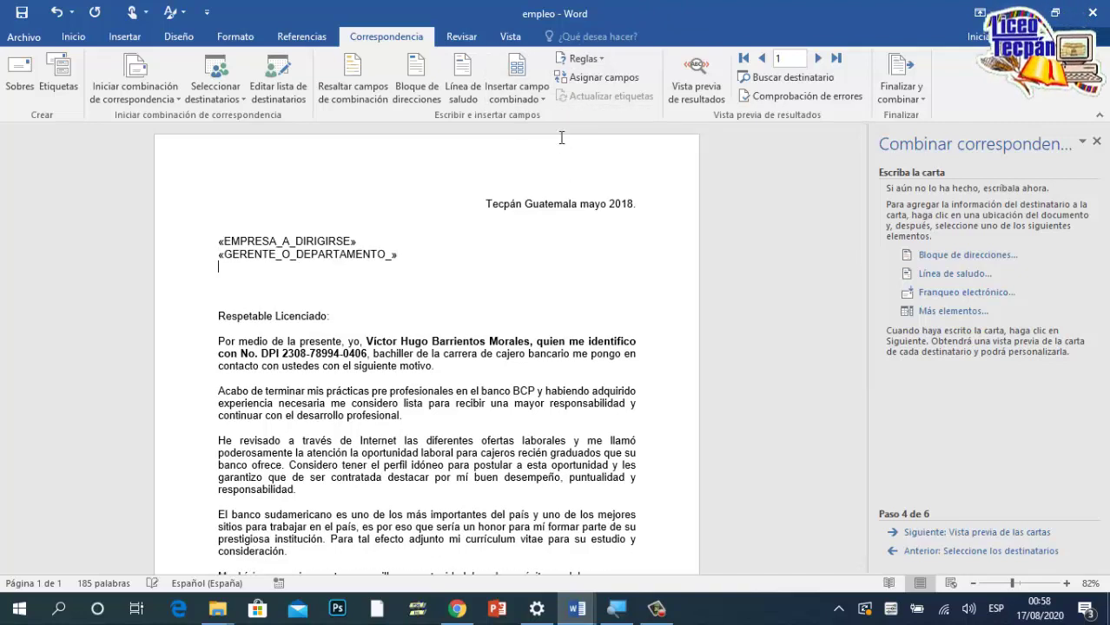
{"action": "left_click", "coordinate": [532, 96]}
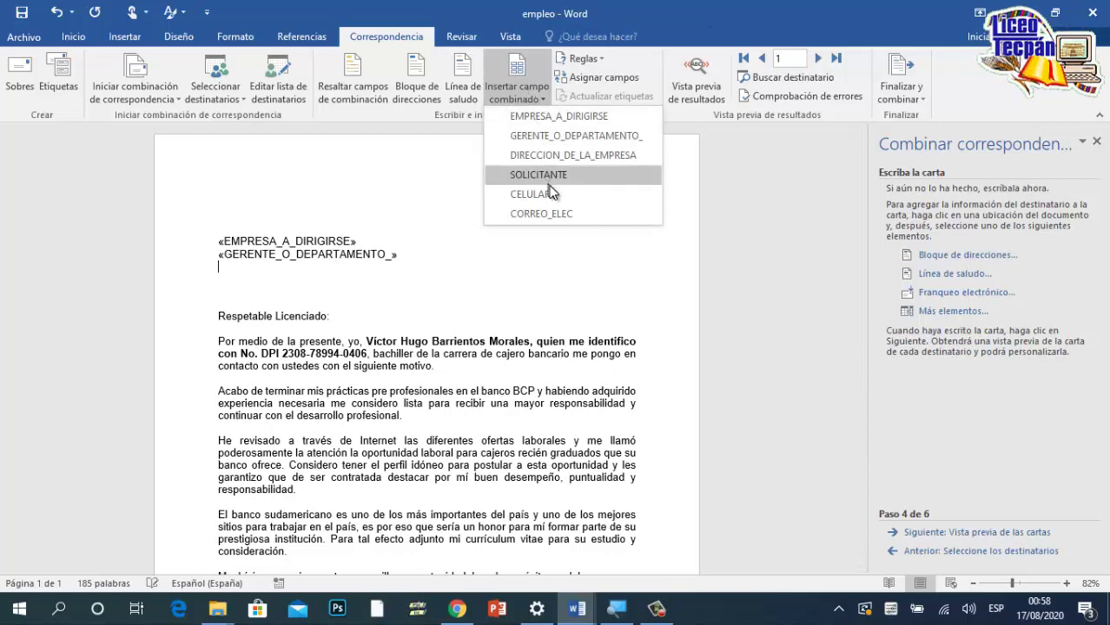
{"action": "left_click", "coordinate": [567, 156]}
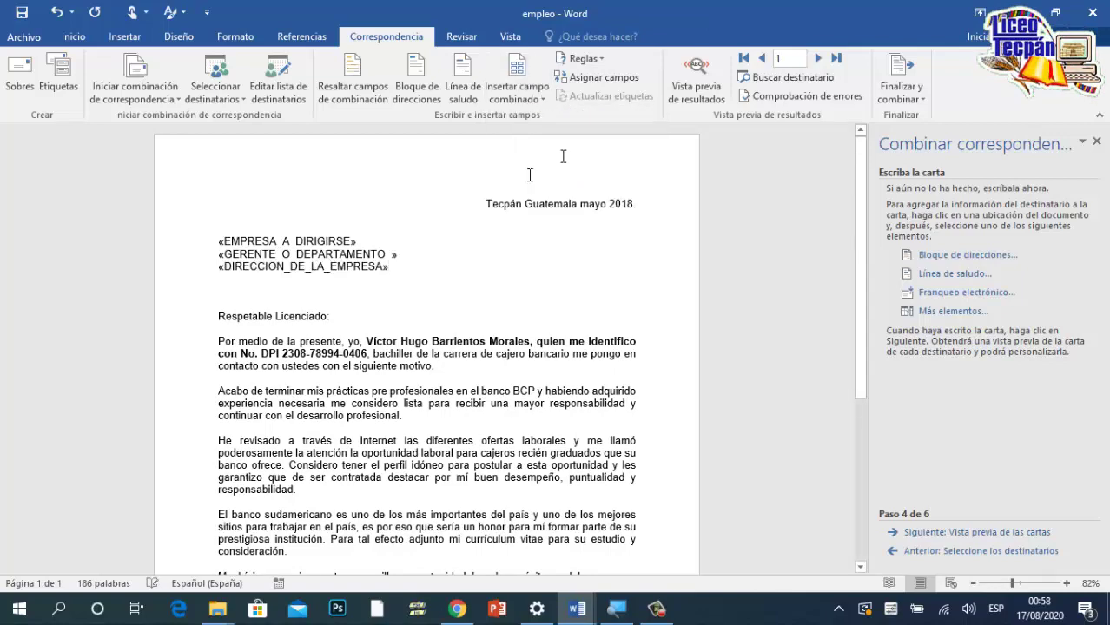
Step: Add a centred new line below 'Cordialmente,' for the signature
{"action": "scroll", "coordinate": [423, 274], "scroll_direction": "down", "scroll_amount": 5}
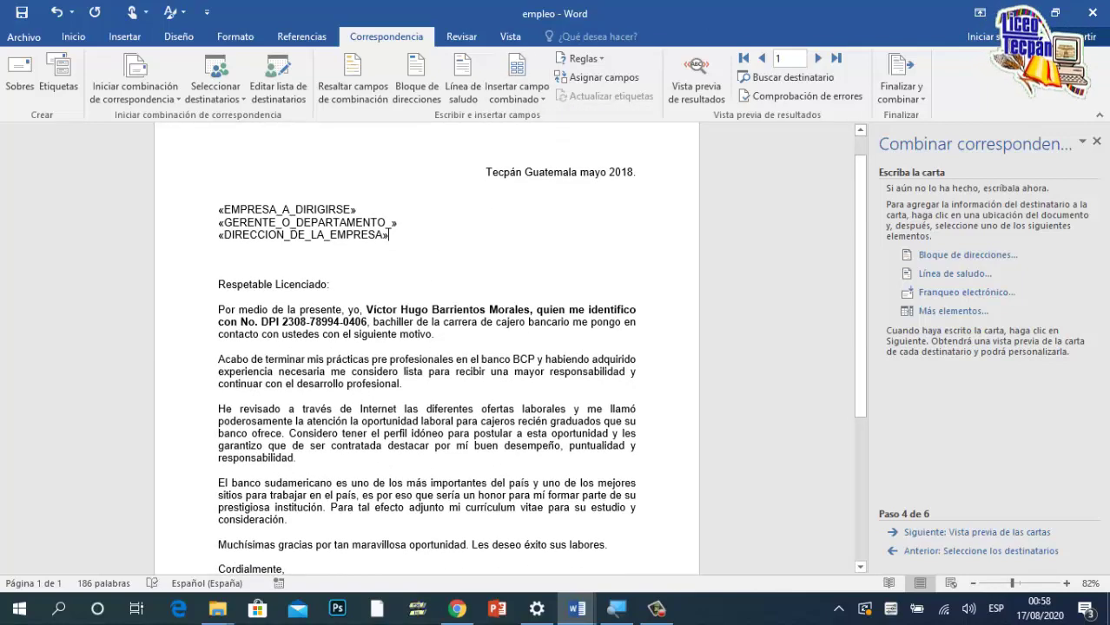
{"action": "scroll", "coordinate": [426, 347], "scroll_direction": "down", "scroll_amount": 2}
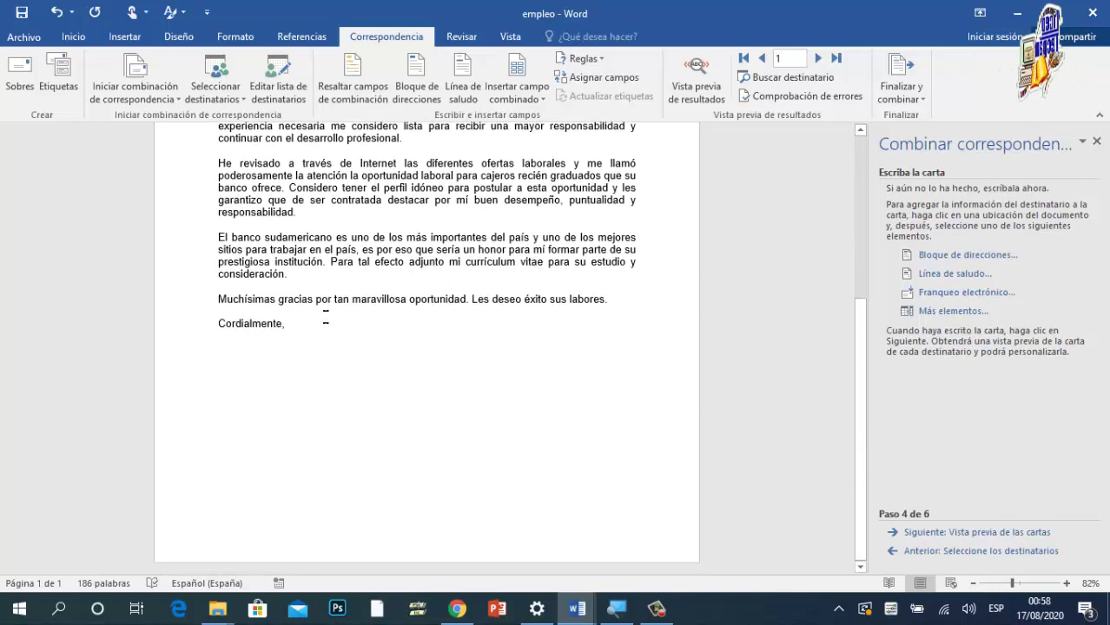
{"action": "left_click", "coordinate": [307, 329]}
{"action": "key", "text": "Return"}
{"action": "key", "text": "Return"}
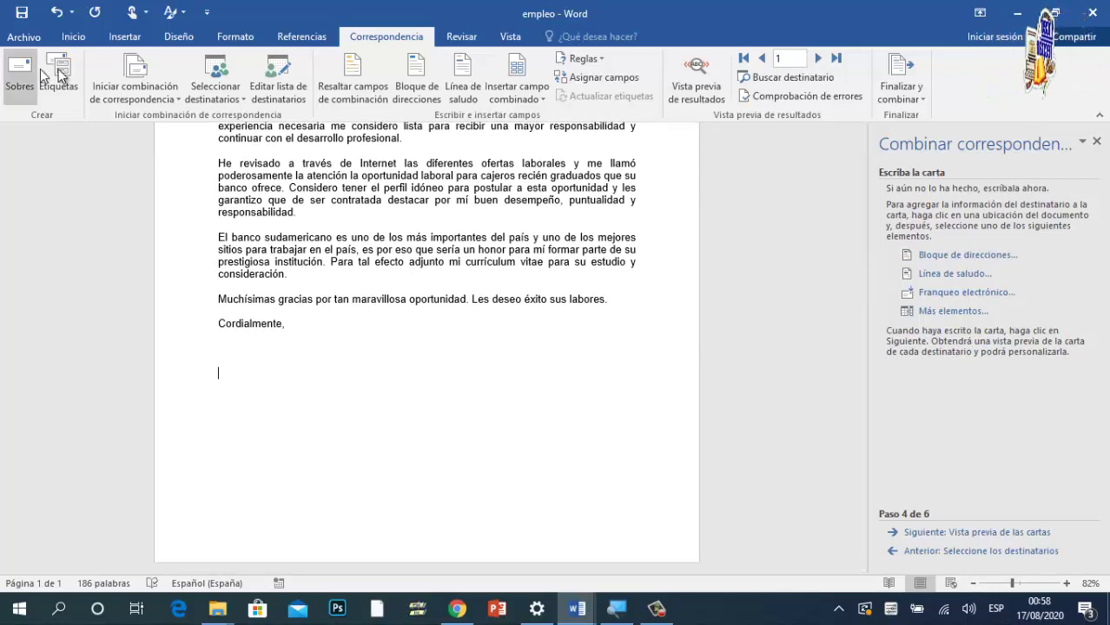
{"action": "left_click", "coordinate": [79, 39]}
{"action": "left_click", "coordinate": [376, 87]}
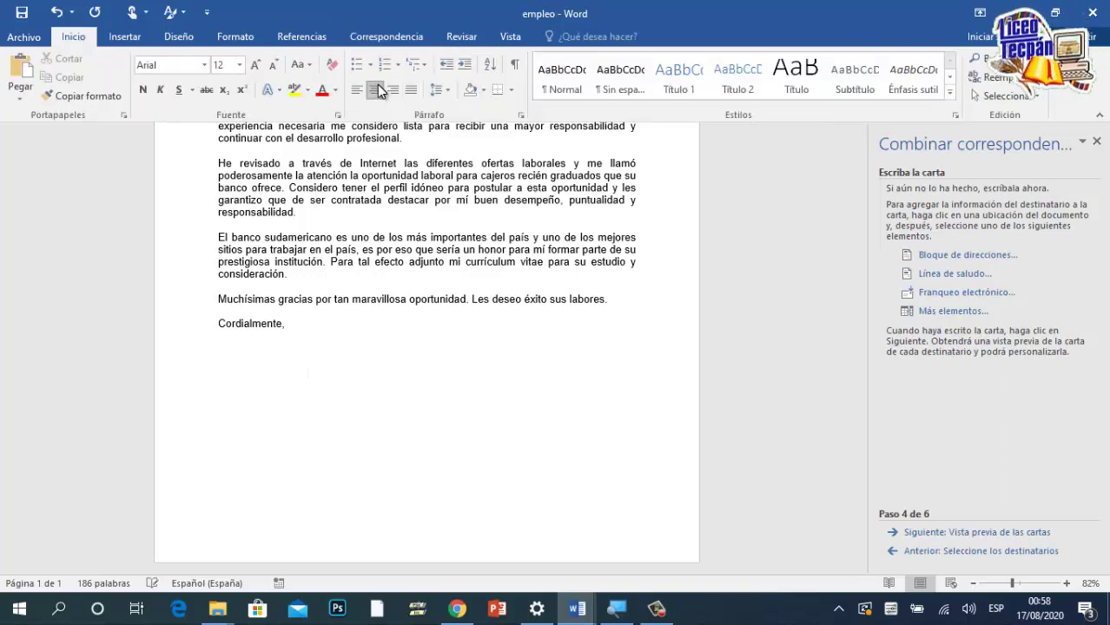
Step: Insert SOLICITANTE, CELULAR and CORREO_ELEC merge fields on separate lines below the closing
{"action": "left_click", "coordinate": [396, 40]}
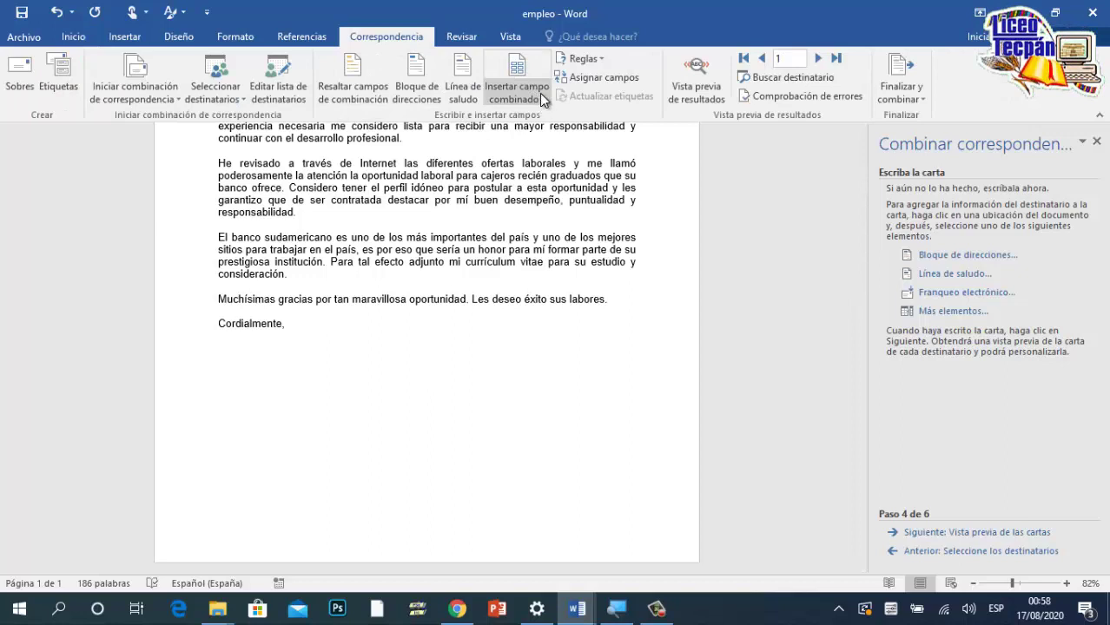
{"action": "left_click", "coordinate": [539, 93]}
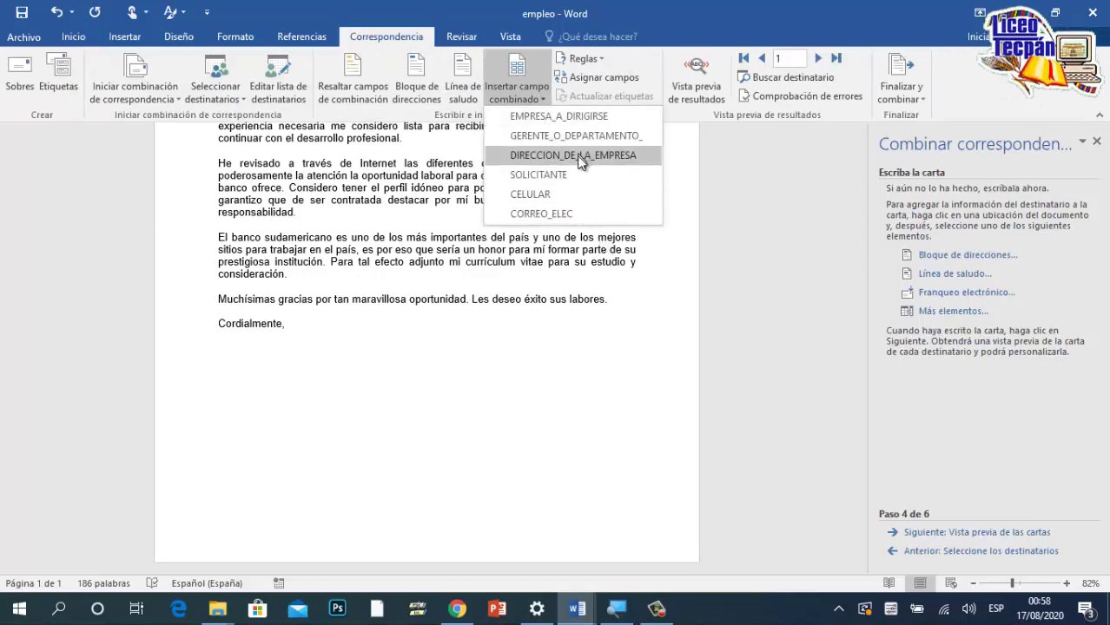
{"action": "left_click", "coordinate": [560, 174]}
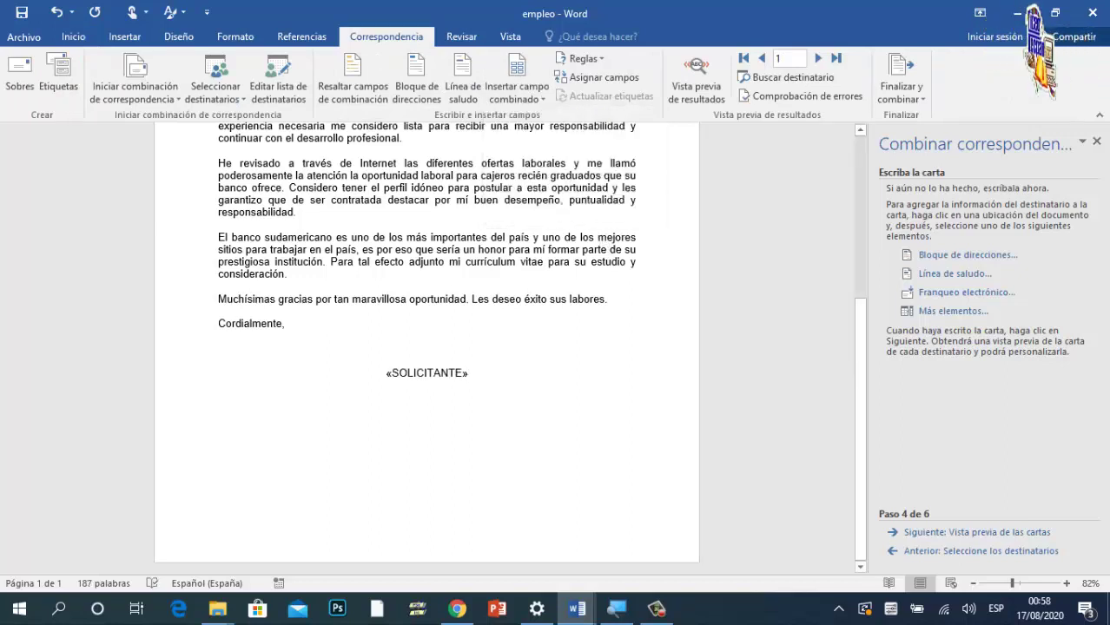
{"action": "key", "text": "Return"}
{"action": "left_click", "coordinate": [525, 91]}
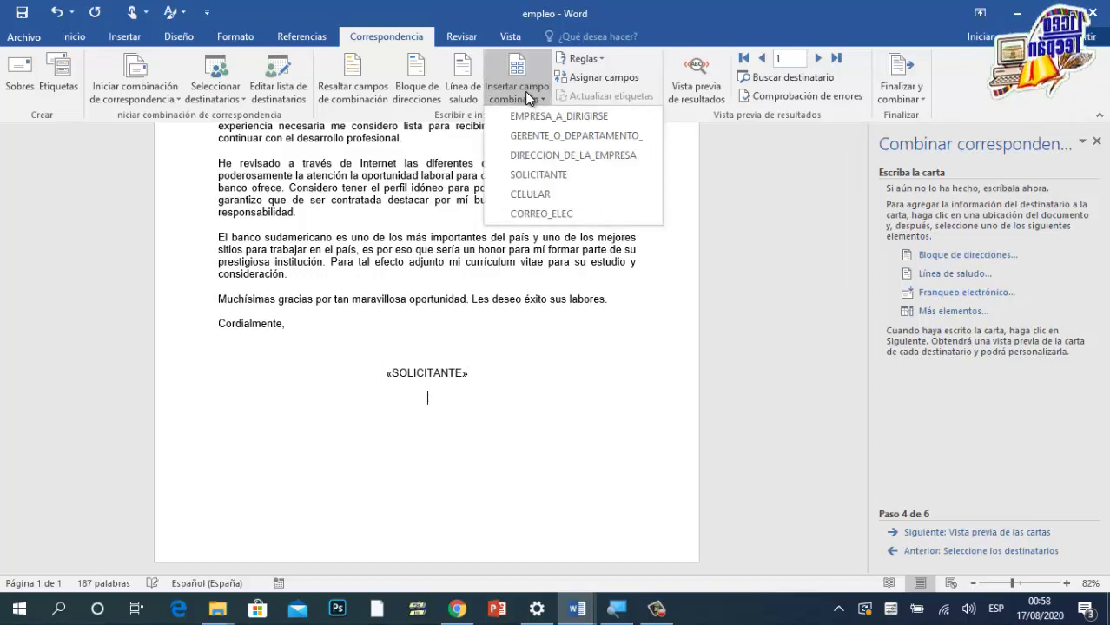
{"action": "left_click", "coordinate": [531, 193]}
{"action": "key", "text": "Return"}
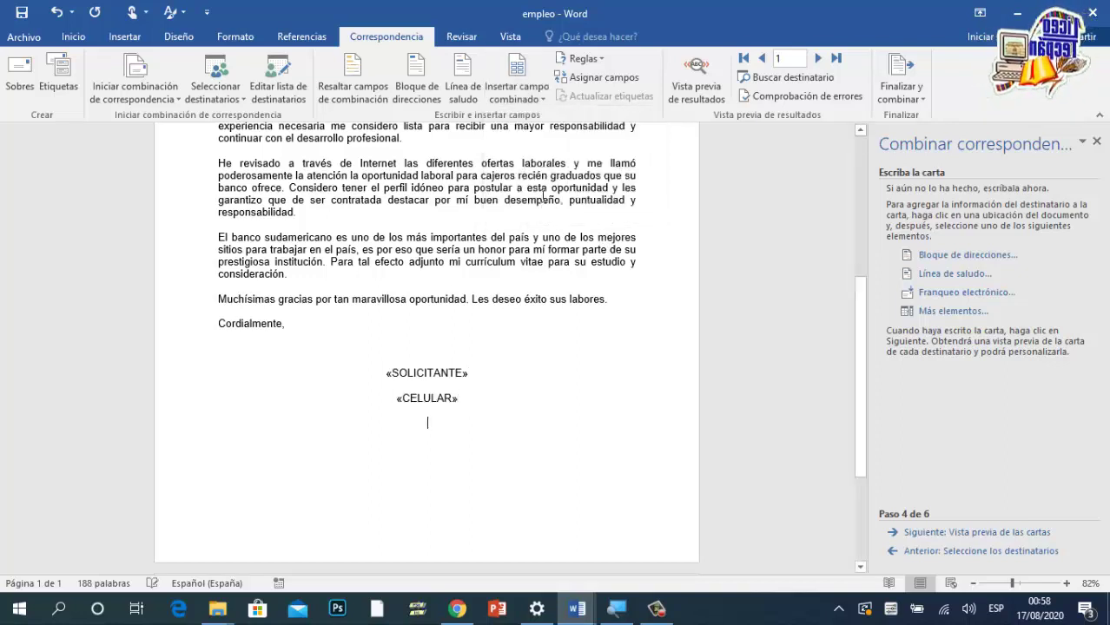
{"action": "left_click", "coordinate": [519, 97]}
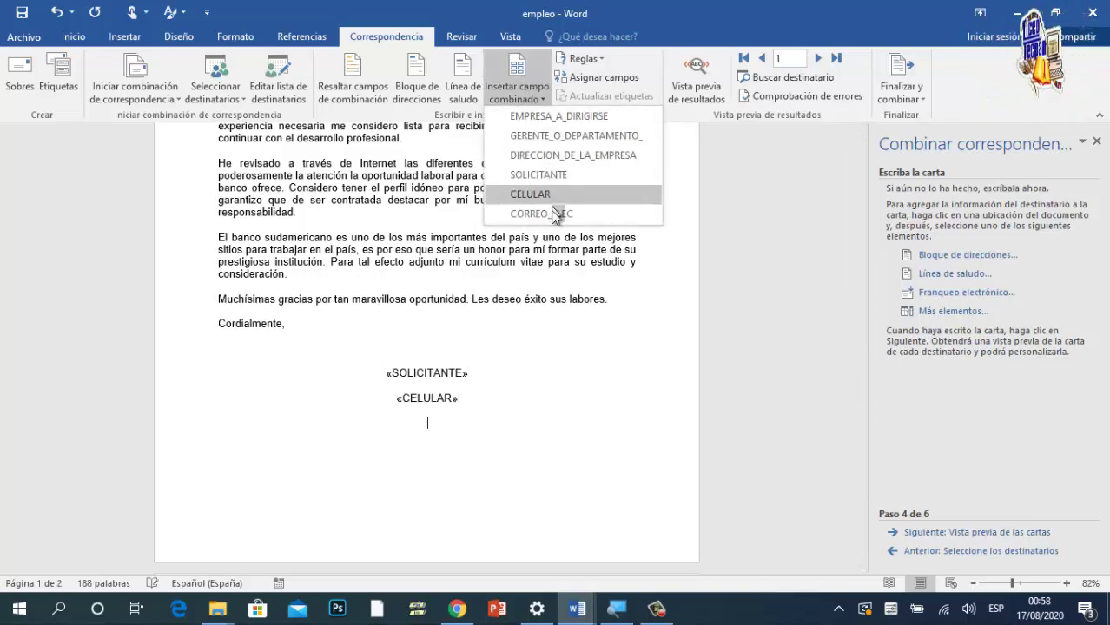
{"action": "left_click", "coordinate": [543, 214]}
{"action": "scroll", "coordinate": [426, 347], "scroll_direction": "up", "scroll_amount": 2}
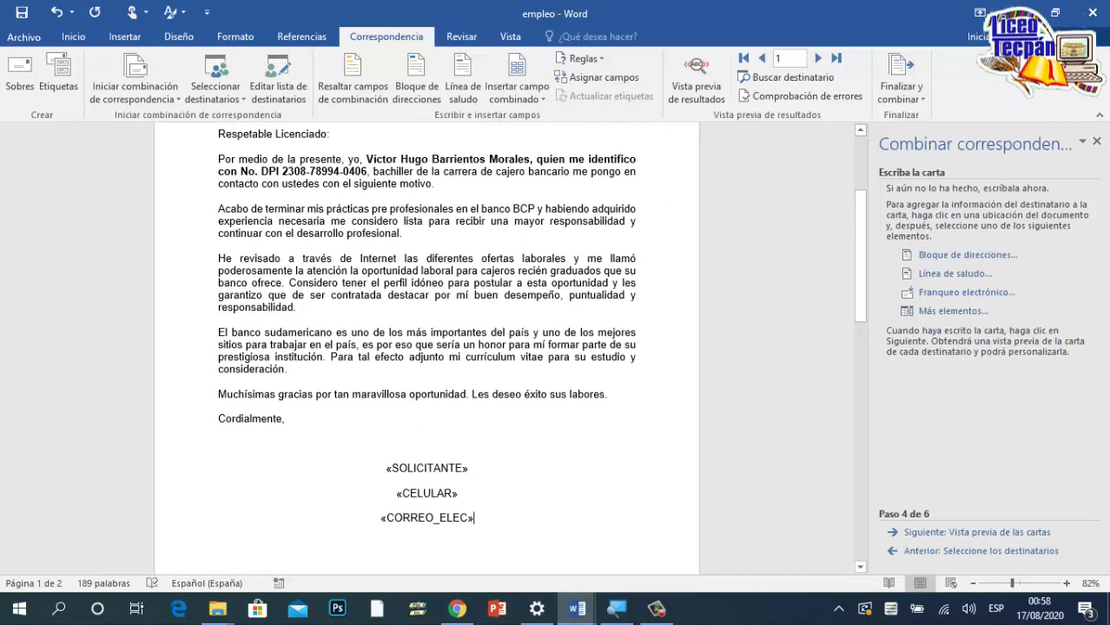
{"action": "scroll", "coordinate": [427, 347], "scroll_direction": "up", "scroll_amount": 3}
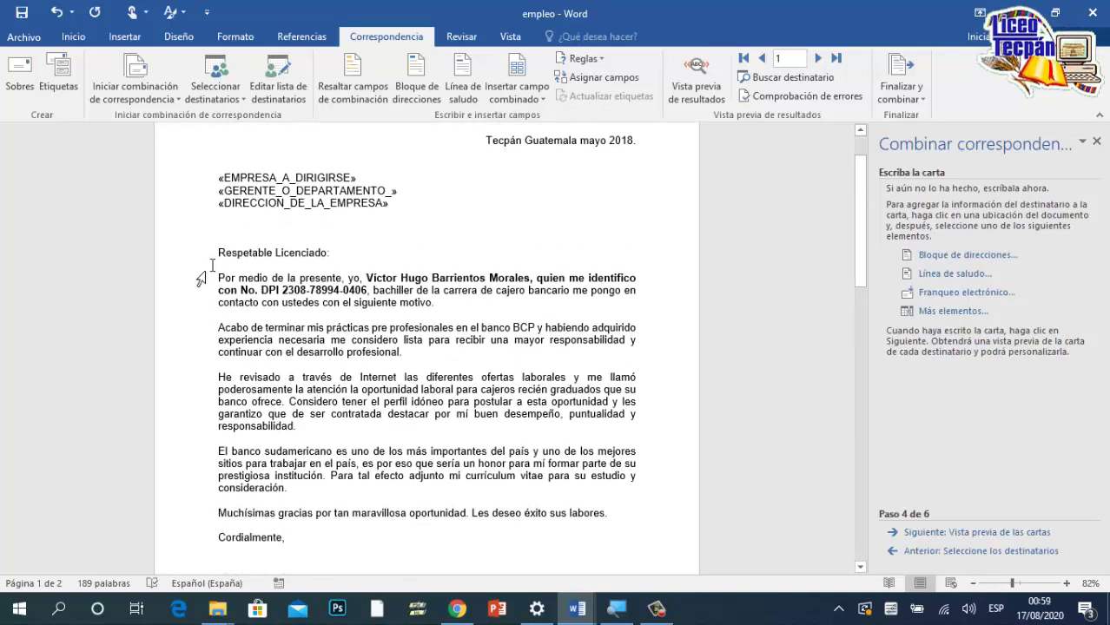
{"action": "left_click_drag", "start_coordinate": [216, 251], "coordinate": [287, 537]}
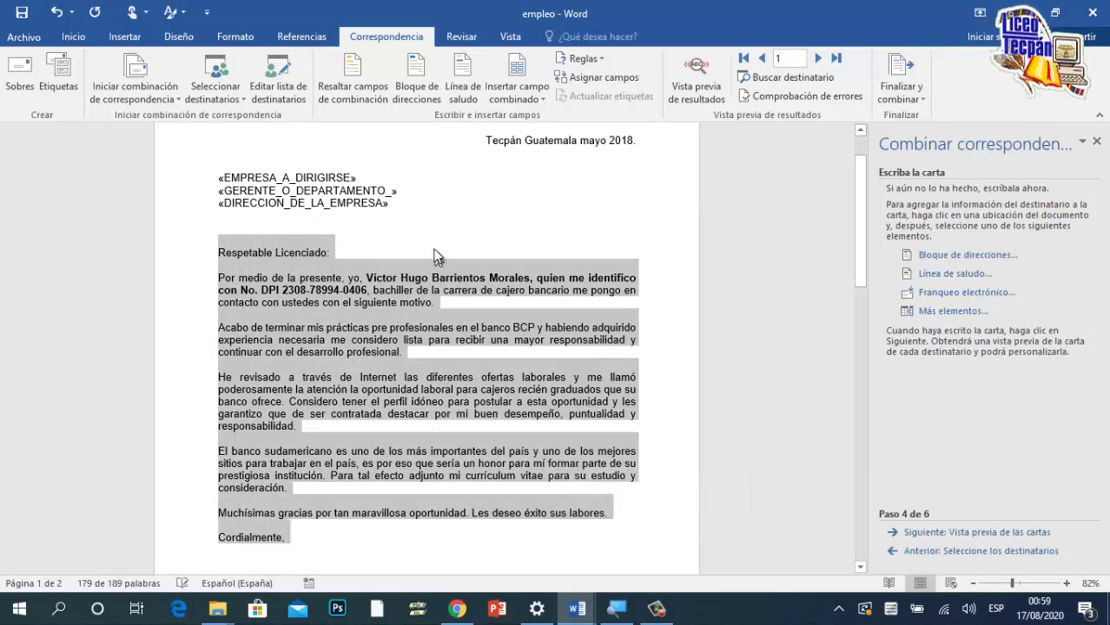
{"action": "left_click", "coordinate": [422, 223]}
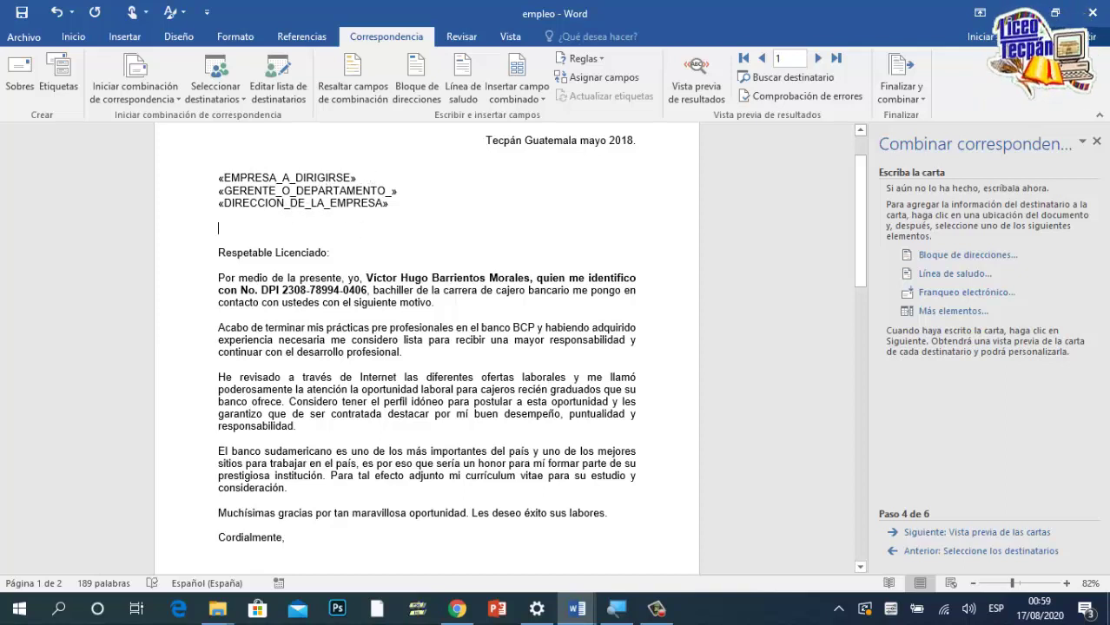
{"action": "scroll", "coordinate": [427, 347], "scroll_direction": "down", "scroll_amount": 4}
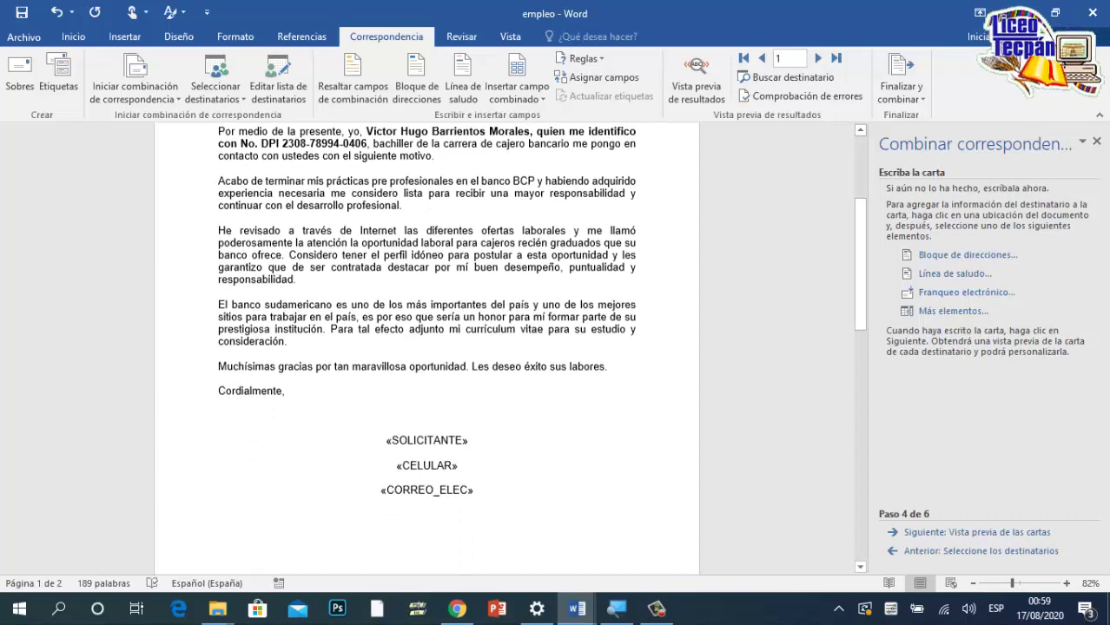
{"action": "scroll", "coordinate": [426, 347], "scroll_direction": "down", "scroll_amount": 2}
{"action": "scroll", "coordinate": [392, 323], "scroll_direction": "down", "scroll_amount": 1}
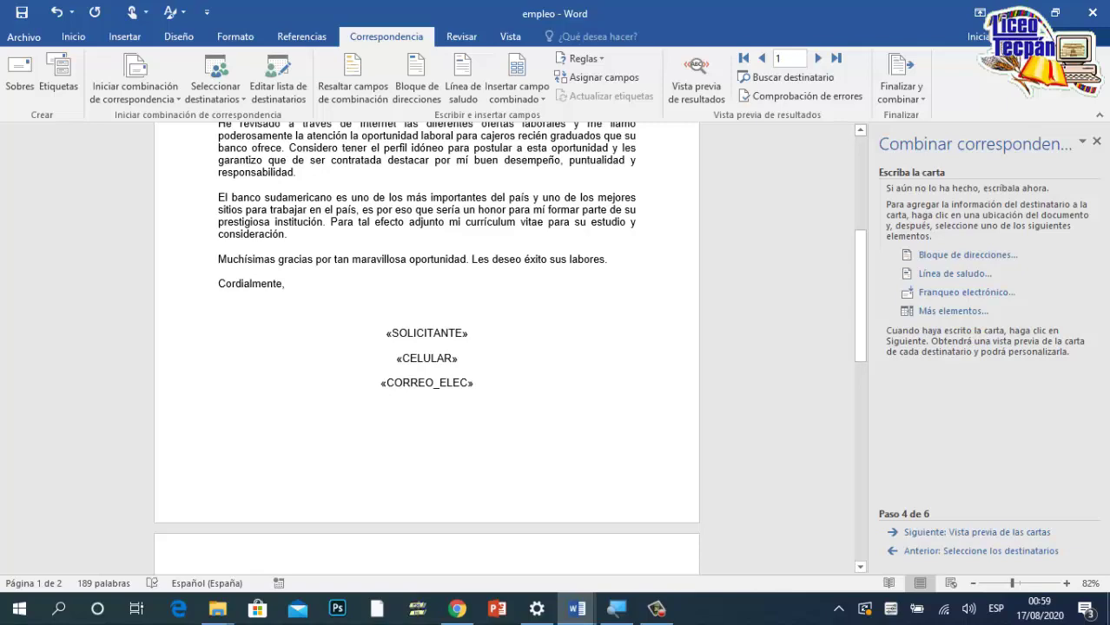
{"action": "scroll", "coordinate": [416, 390], "scroll_direction": "up", "scroll_amount": 8}
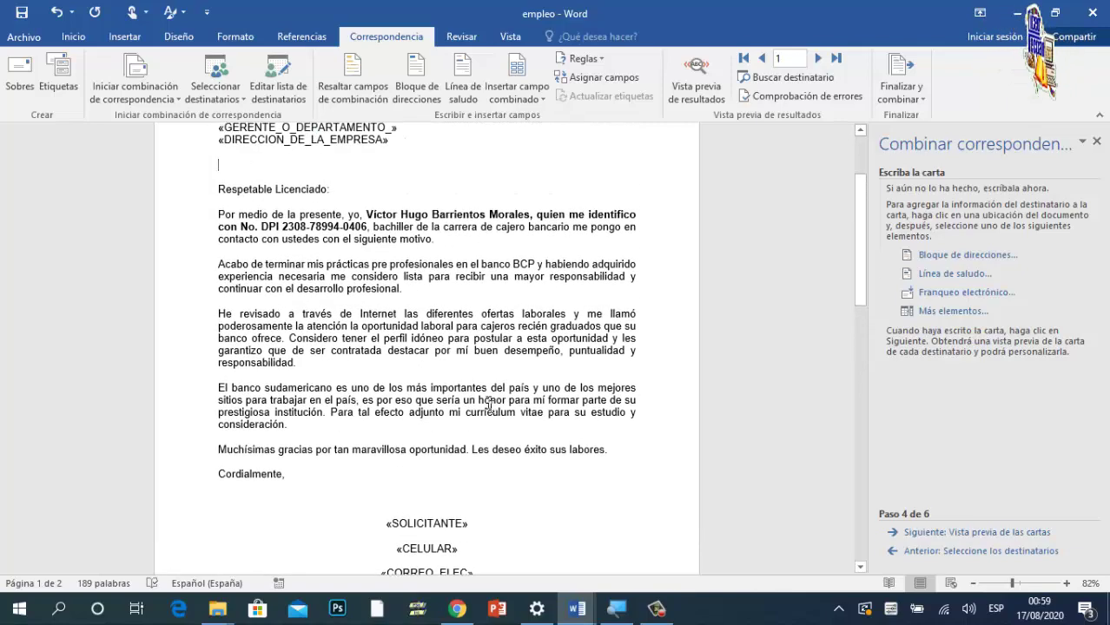
{"action": "left_click", "coordinate": [385, 299]}
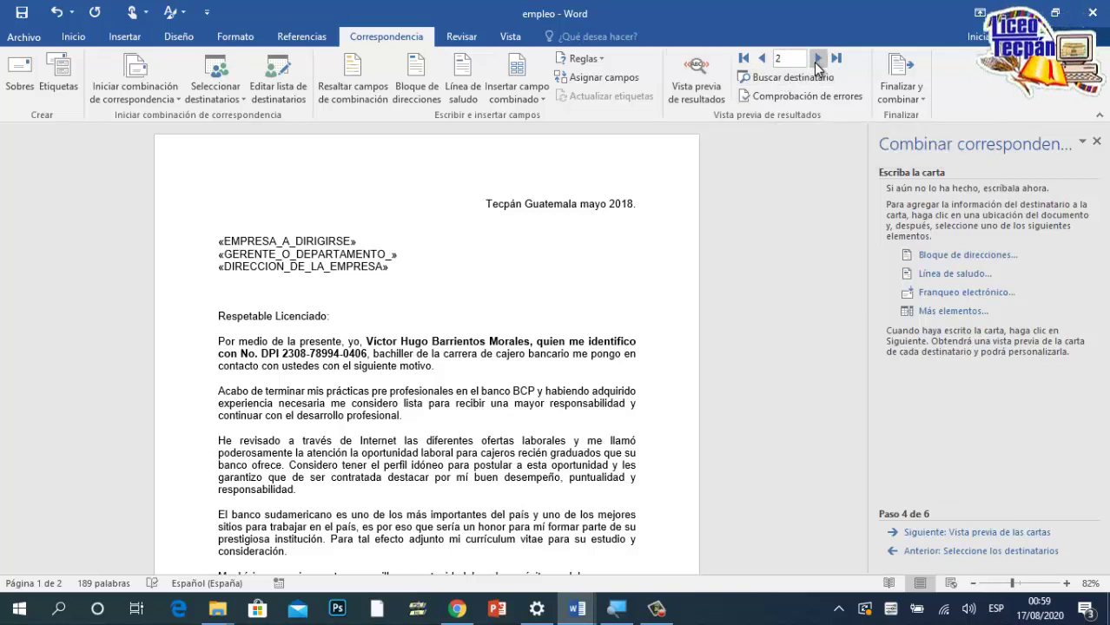
{"action": "left_click", "coordinate": [817, 61]}
{"action": "left_click", "coordinate": [816, 61]}
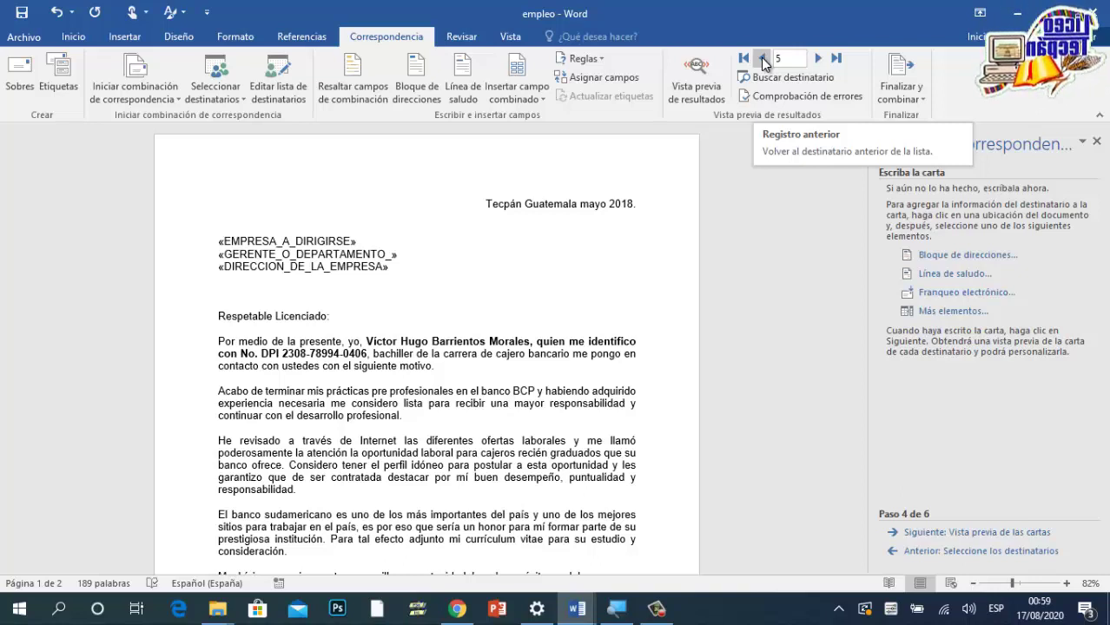
{"action": "left_click", "coordinate": [763, 59]}
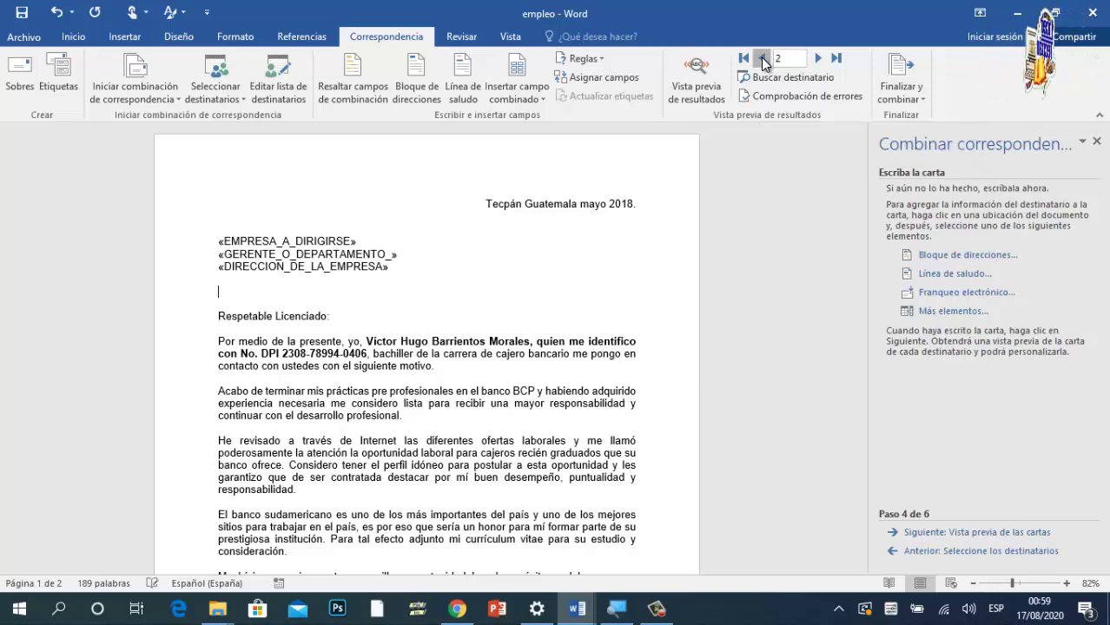
{"action": "left_click", "coordinate": [970, 535]}
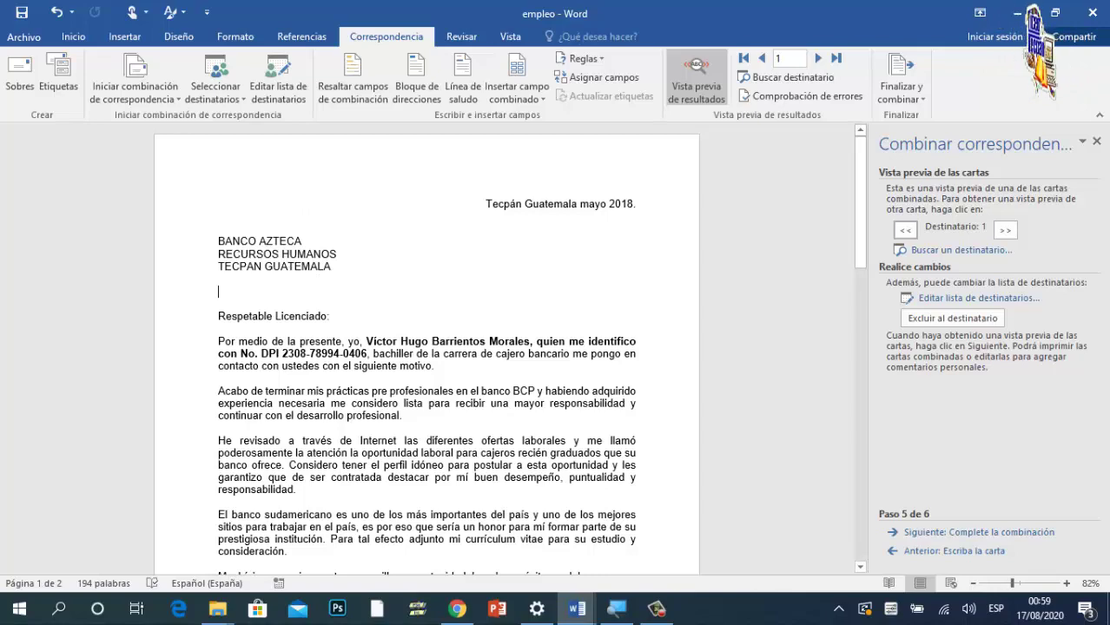
{"action": "scroll", "coordinate": [430, 374], "scroll_direction": "down", "scroll_amount": 5}
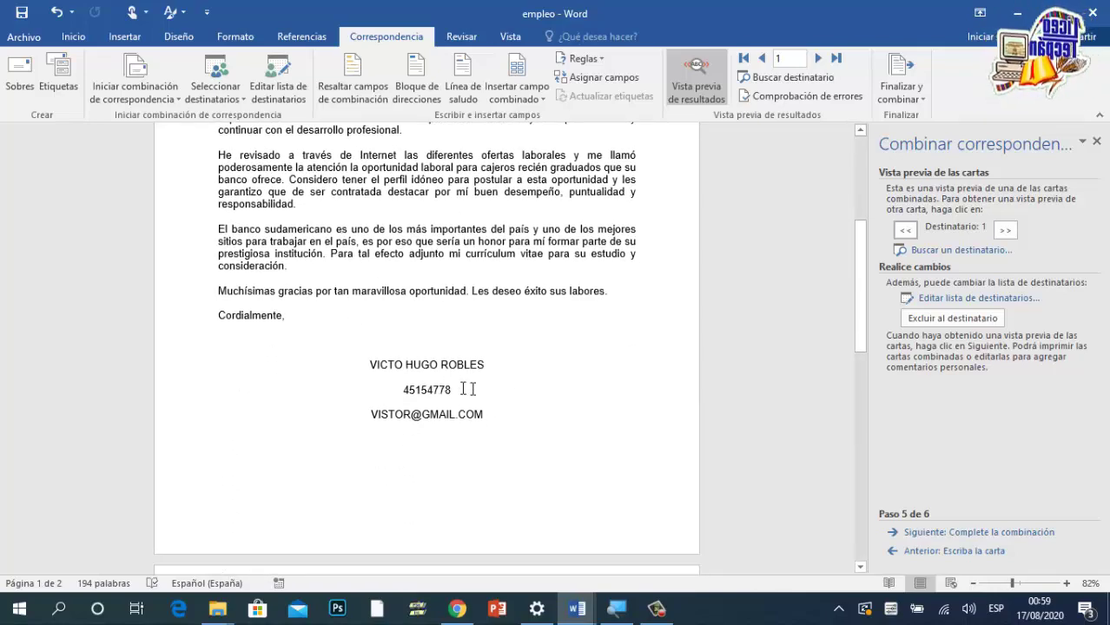
{"action": "scroll", "coordinate": [465, 430], "scroll_direction": "up", "scroll_amount": 2}
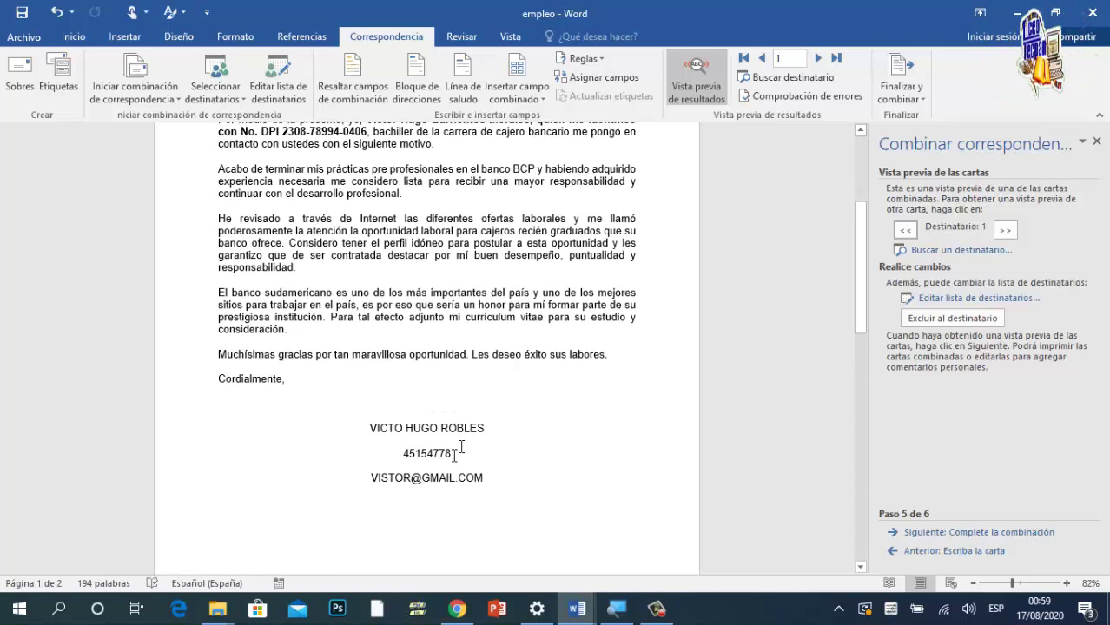
{"action": "scroll", "coordinate": [443, 476], "scroll_direction": "up", "scroll_amount": 5}
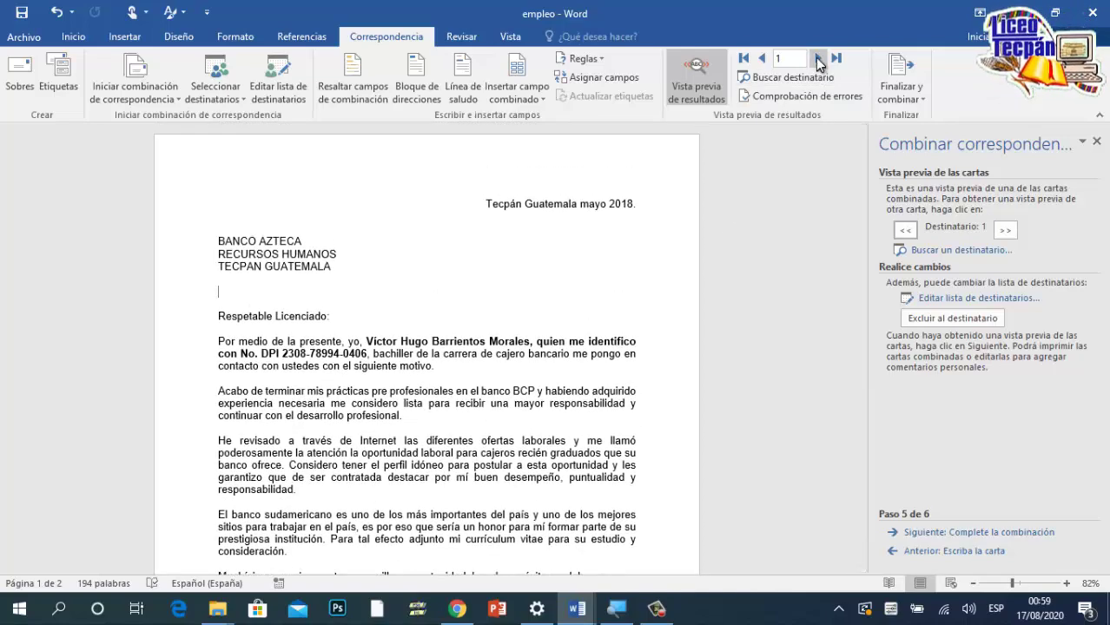
{"action": "left_click", "coordinate": [817, 59]}
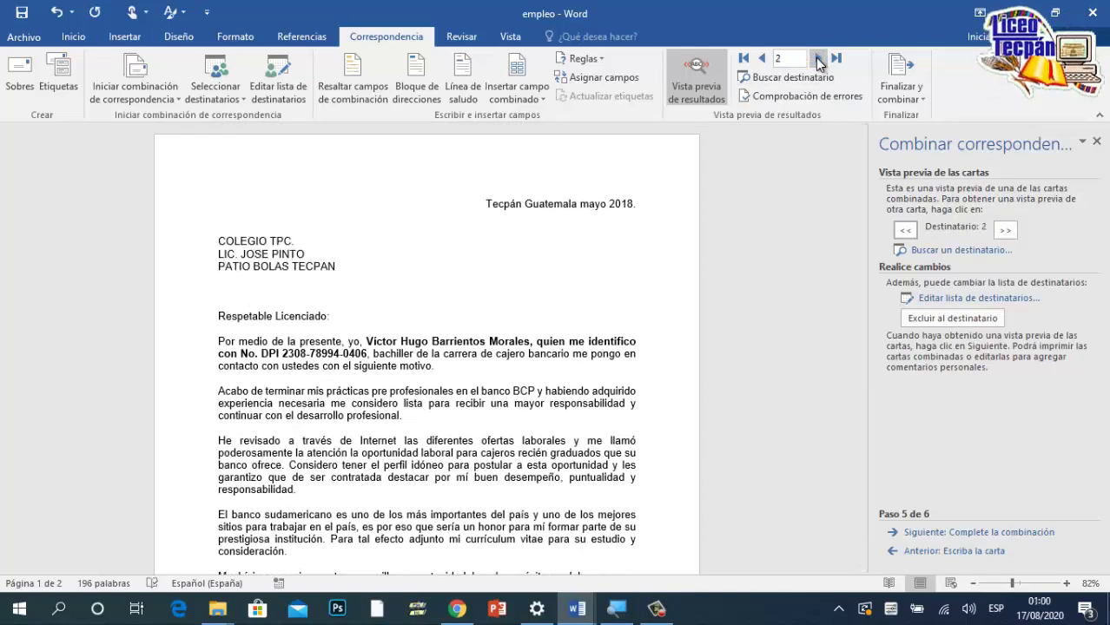
{"action": "left_click", "coordinate": [817, 59]}
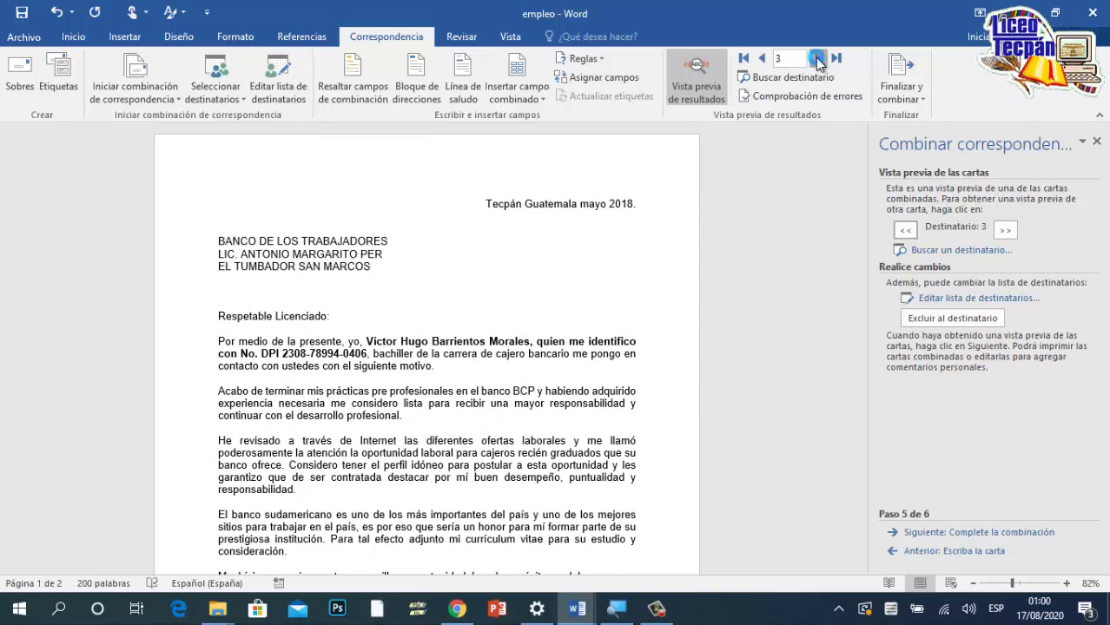
{"action": "left_click", "coordinate": [818, 59]}
{"action": "left_click", "coordinate": [817, 59]}
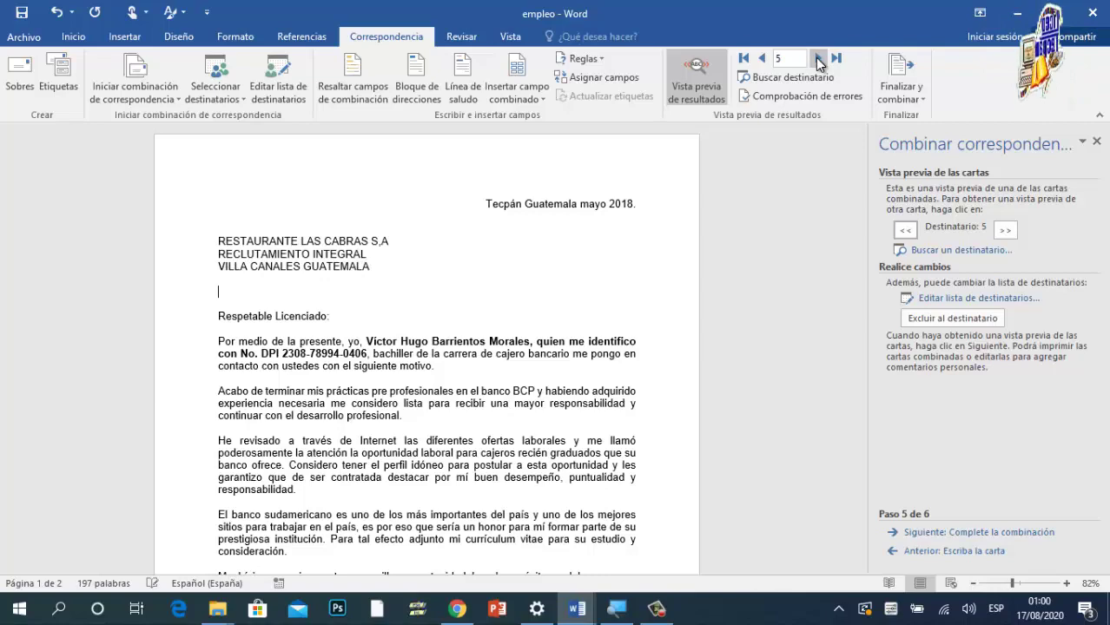
{"action": "left_click", "coordinate": [762, 58]}
{"action": "left_click", "coordinate": [762, 58]}
{"action": "left_click", "coordinate": [763, 58]}
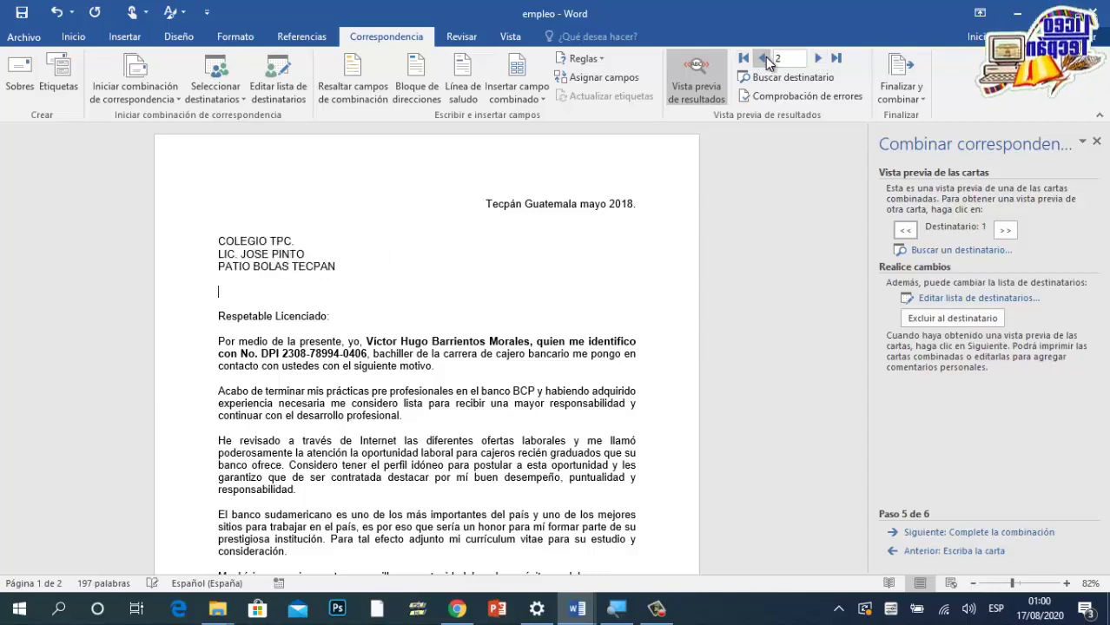
{"action": "left_click", "coordinate": [762, 59]}
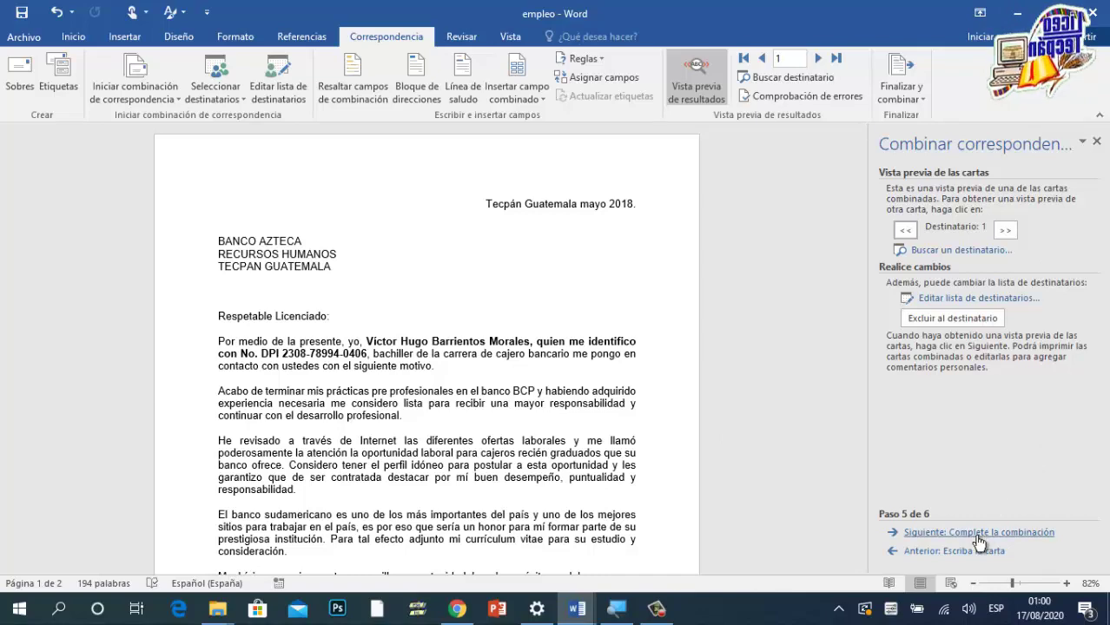
Step: Advance the wizard to step 6 and choose to edit the individual letters
{"action": "left_click", "coordinate": [950, 537]}
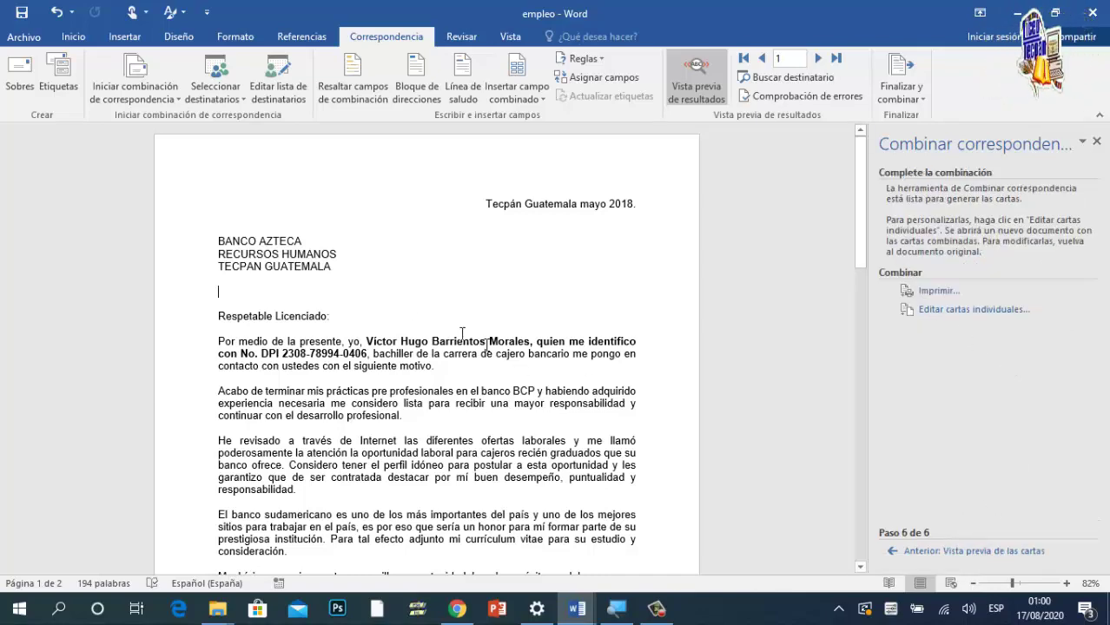
{"action": "scroll", "coordinate": [397, 304], "scroll_direction": "down", "scroll_amount": 3}
{"action": "scroll", "coordinate": [397, 303], "scroll_direction": "down", "scroll_amount": 13}
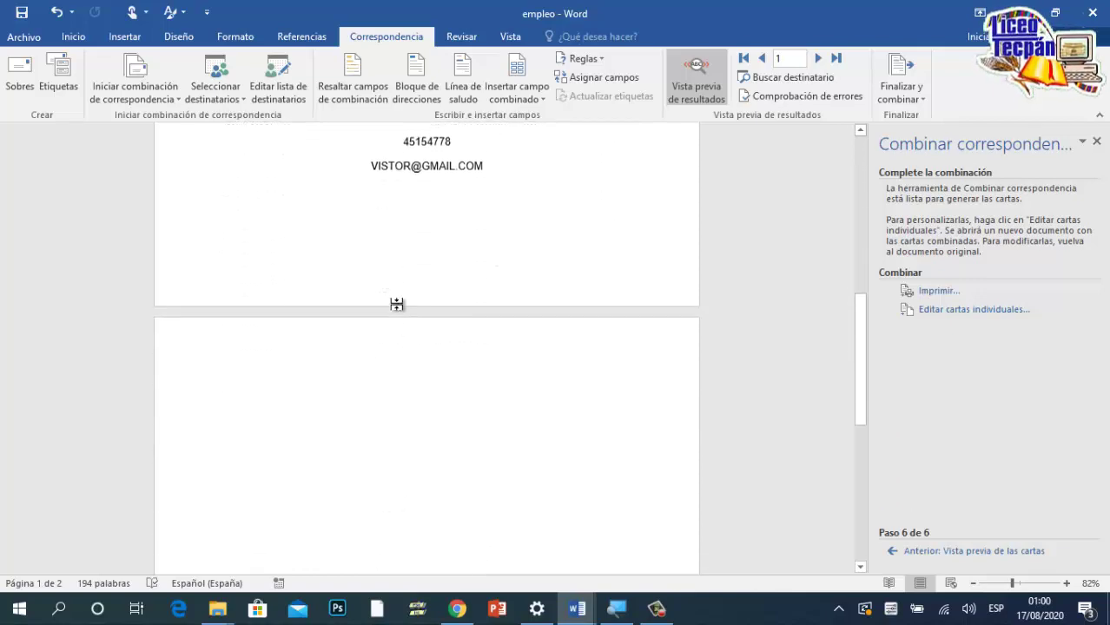
{"action": "scroll", "coordinate": [397, 302], "scroll_direction": "up", "scroll_amount": 5}
{"action": "scroll", "coordinate": [394, 301], "scroll_direction": "up", "scroll_amount": 10}
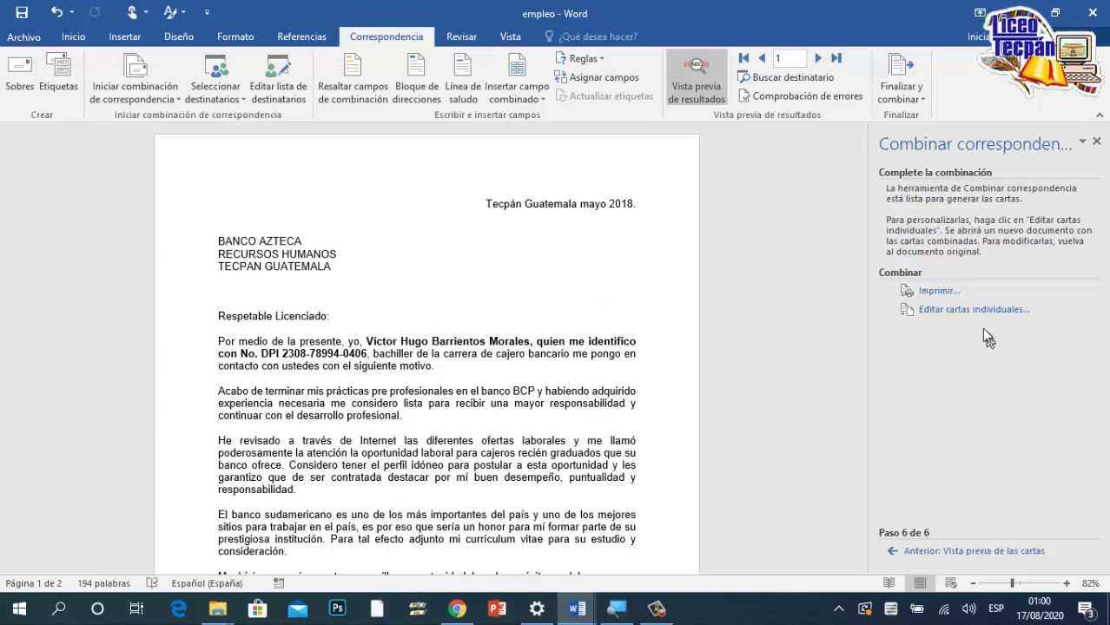
{"action": "left_click", "coordinate": [940, 311]}
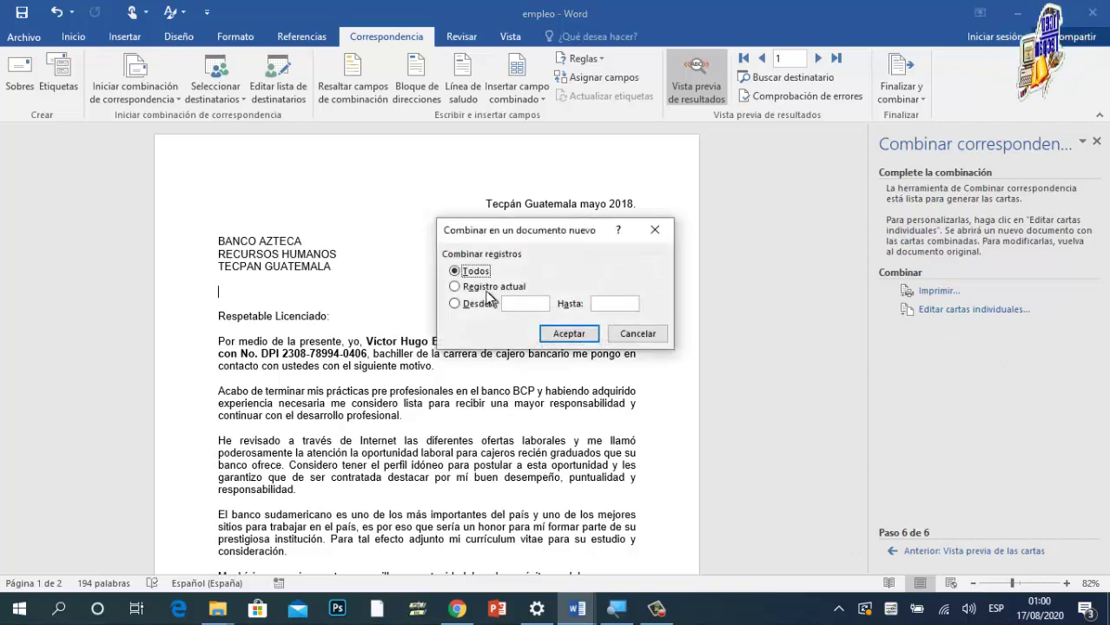
Step: Merge all records into the new Cartas1 document, browse its letters and return to the top
{"action": "left_click", "coordinate": [569, 334]}
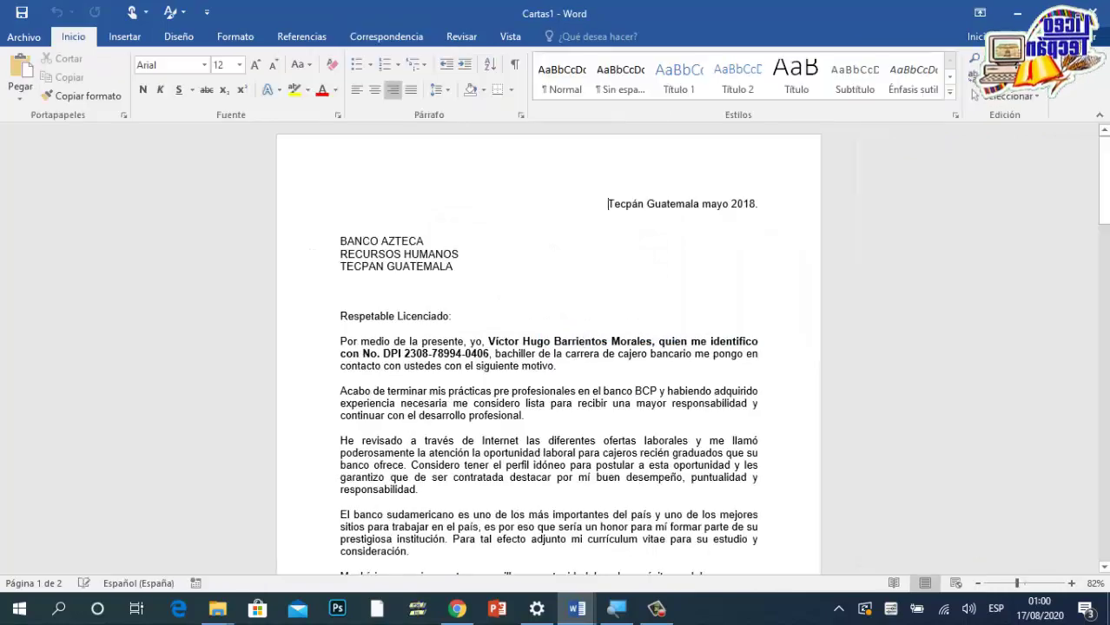
{"action": "scroll", "coordinate": [586, 335], "scroll_direction": "down", "scroll_amount": 15}
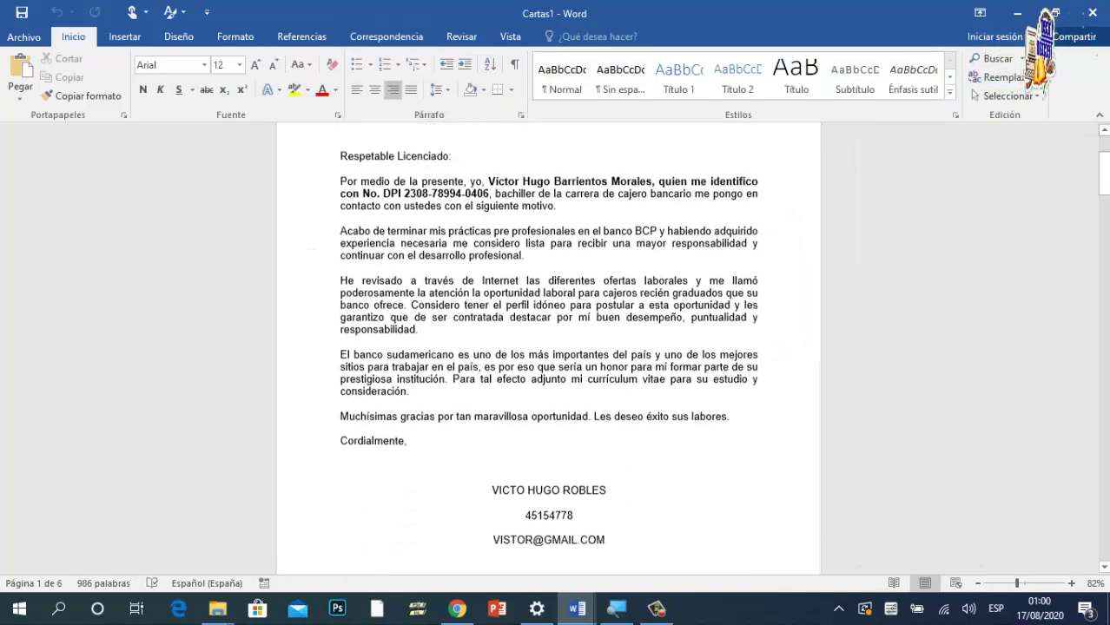
{"action": "scroll", "coordinate": [586, 335], "scroll_direction": "down", "scroll_amount": 15}
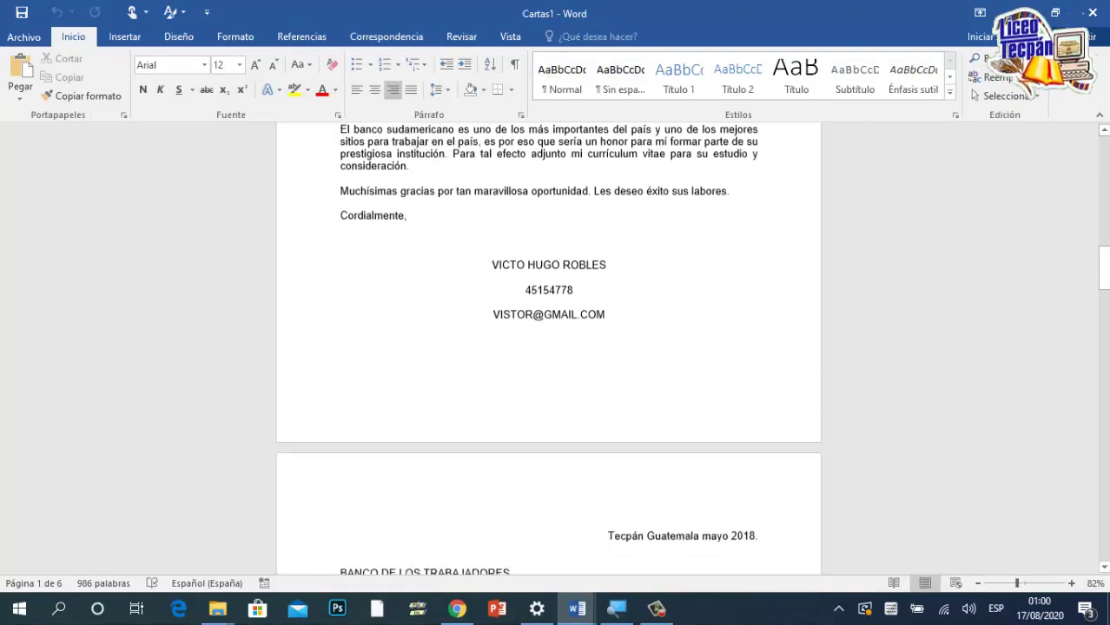
{"action": "scroll", "coordinate": [587, 335], "scroll_direction": "down", "scroll_amount": 15}
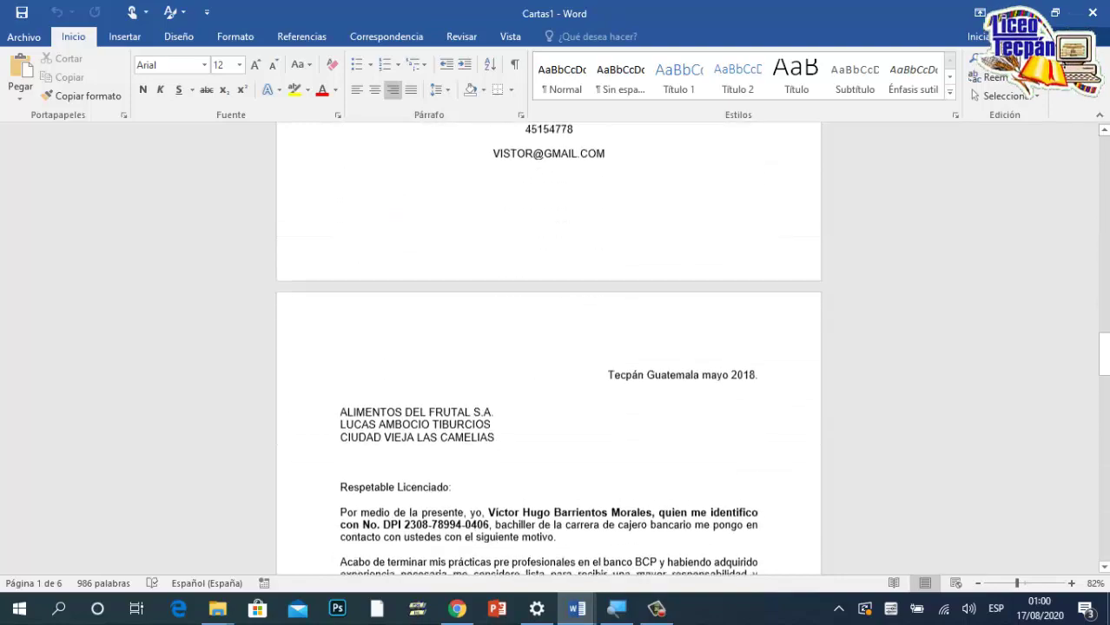
{"action": "scroll", "coordinate": [587, 335], "scroll_direction": "down", "scroll_amount": 15}
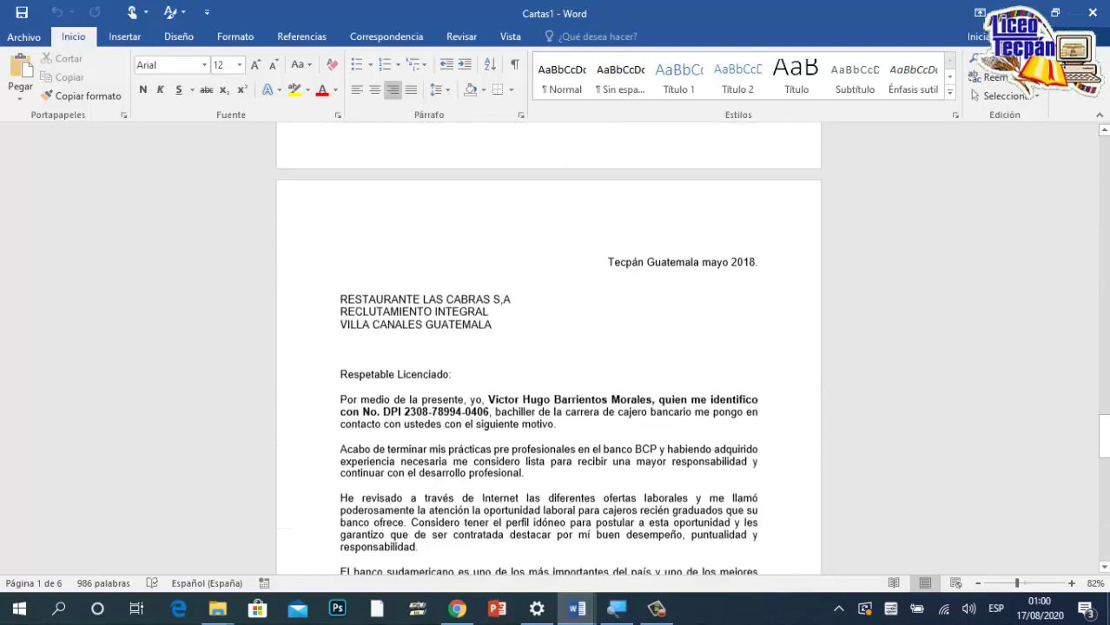
{"action": "scroll", "coordinate": [548, 348], "scroll_direction": "up", "scroll_amount": 10}
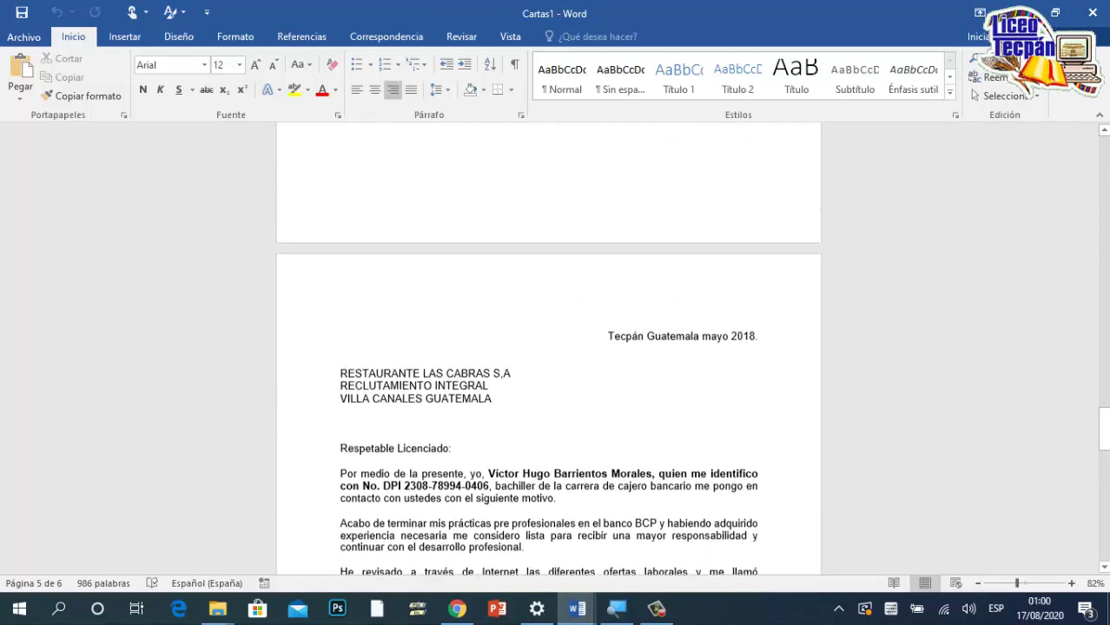
{"action": "scroll", "coordinate": [548, 347], "scroll_direction": "down", "scroll_amount": 15}
{"action": "scroll", "coordinate": [548, 347], "scroll_direction": "up", "scroll_amount": 3}
{"action": "scroll", "coordinate": [548, 347], "scroll_direction": "up", "scroll_amount": 15}
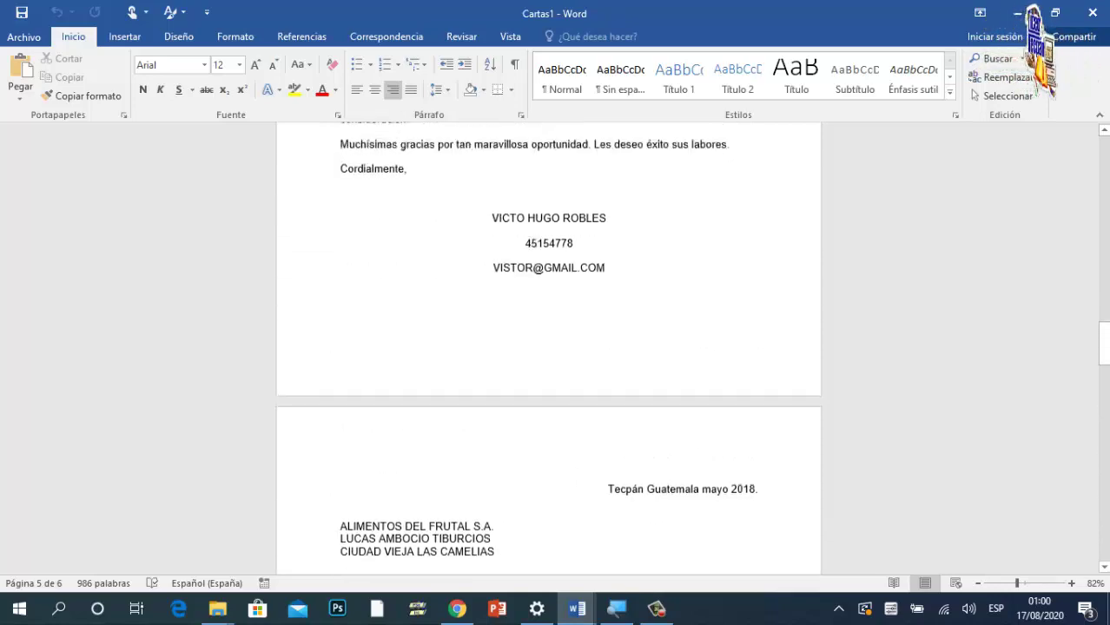
{"action": "scroll", "coordinate": [548, 348], "scroll_direction": "up", "scroll_amount": 8}
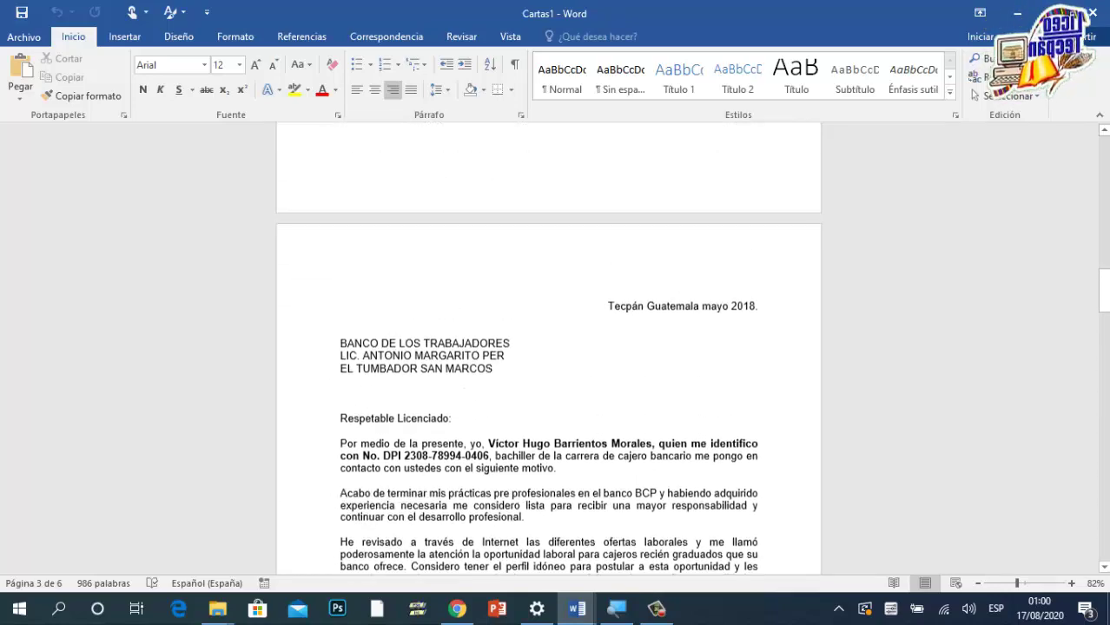
{"action": "scroll", "coordinate": [488, 325], "scroll_direction": "up", "scroll_amount": 8}
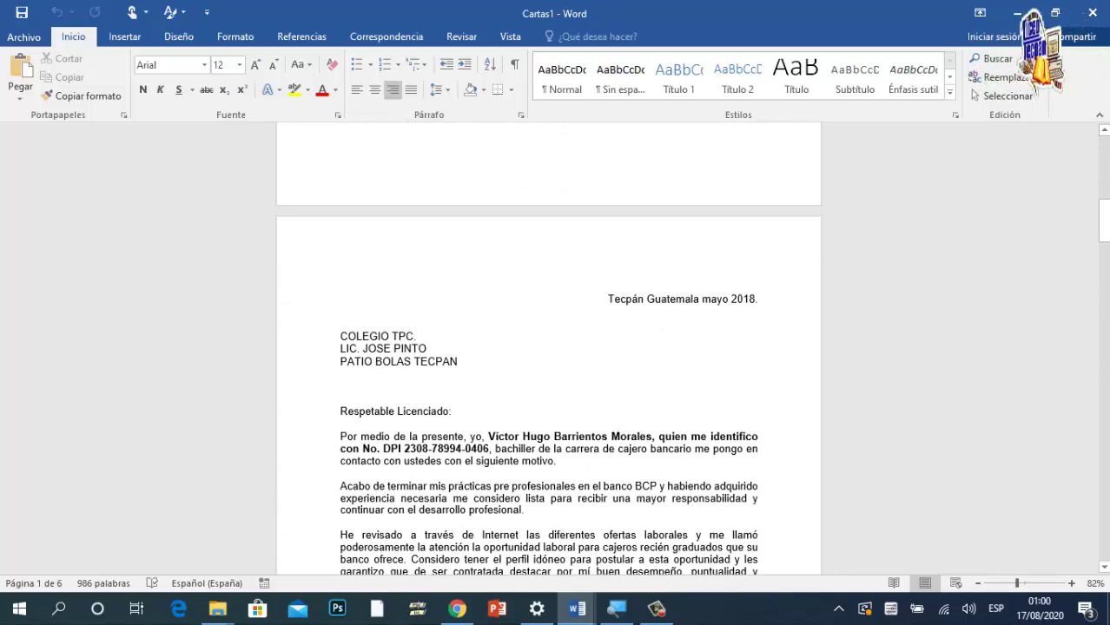
{"action": "scroll", "coordinate": [549, 348], "scroll_direction": "up", "scroll_amount": 12}
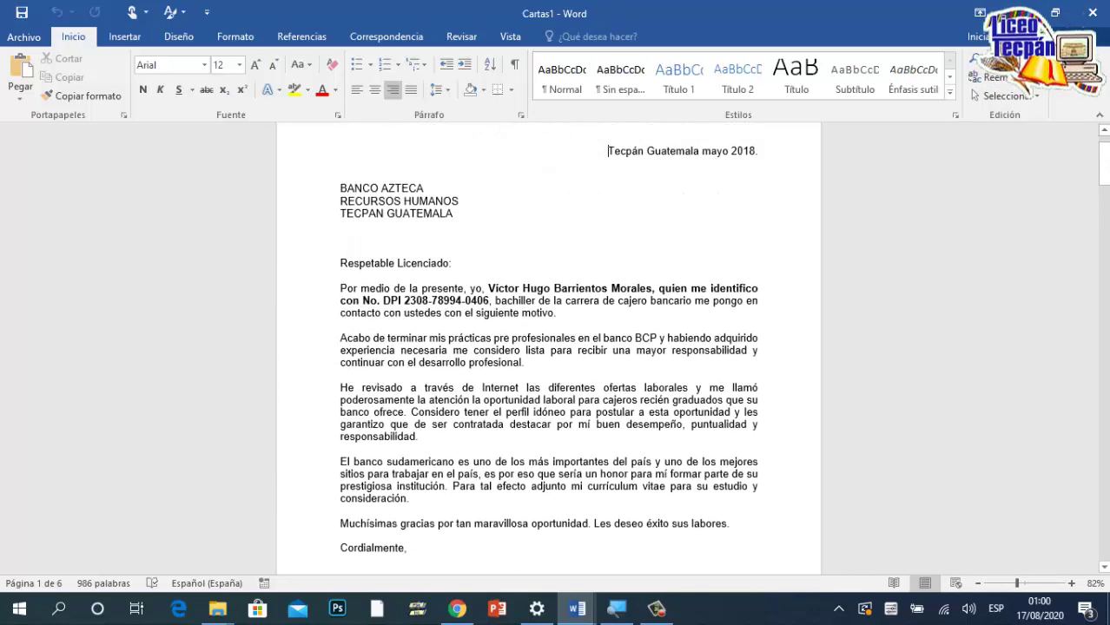
{"action": "scroll", "coordinate": [425, 284], "scroll_direction": "up", "scroll_amount": 2}
{"action": "scroll", "coordinate": [451, 292], "scroll_direction": "down", "scroll_amount": 8}
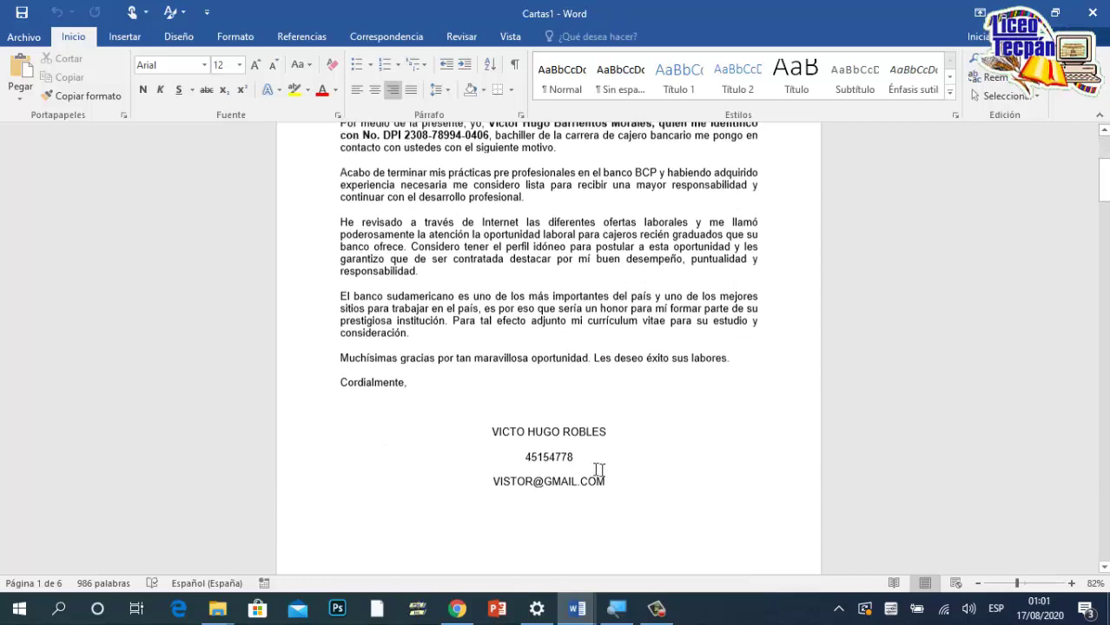
{"action": "scroll", "coordinate": [548, 347], "scroll_direction": "down", "scroll_amount": 9}
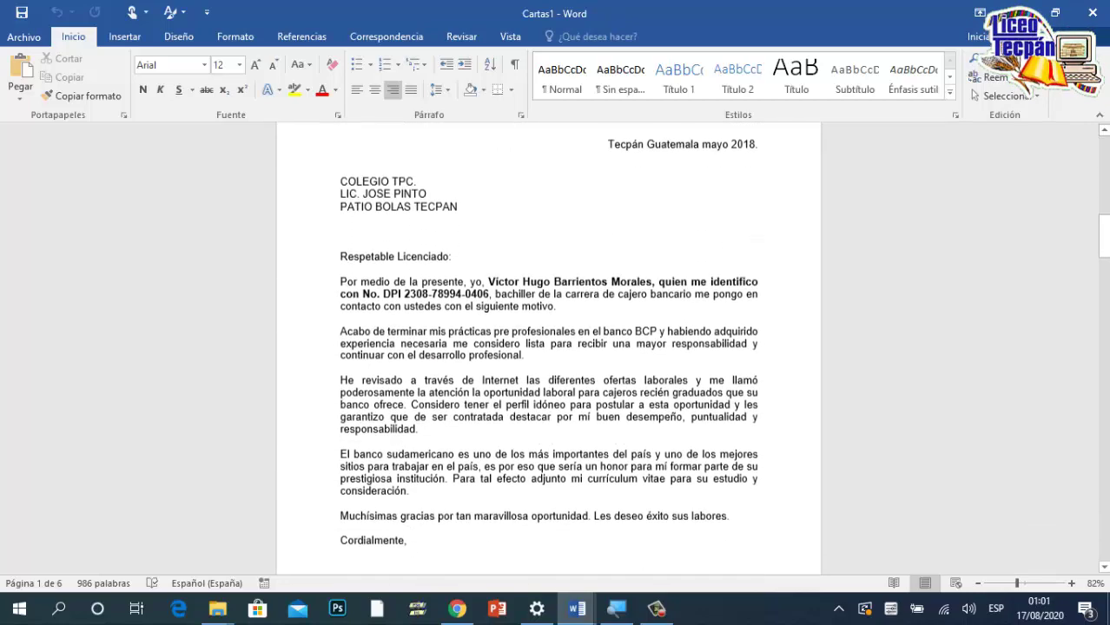
{"action": "scroll", "coordinate": [548, 347], "scroll_direction": "up", "scroll_amount": 3}
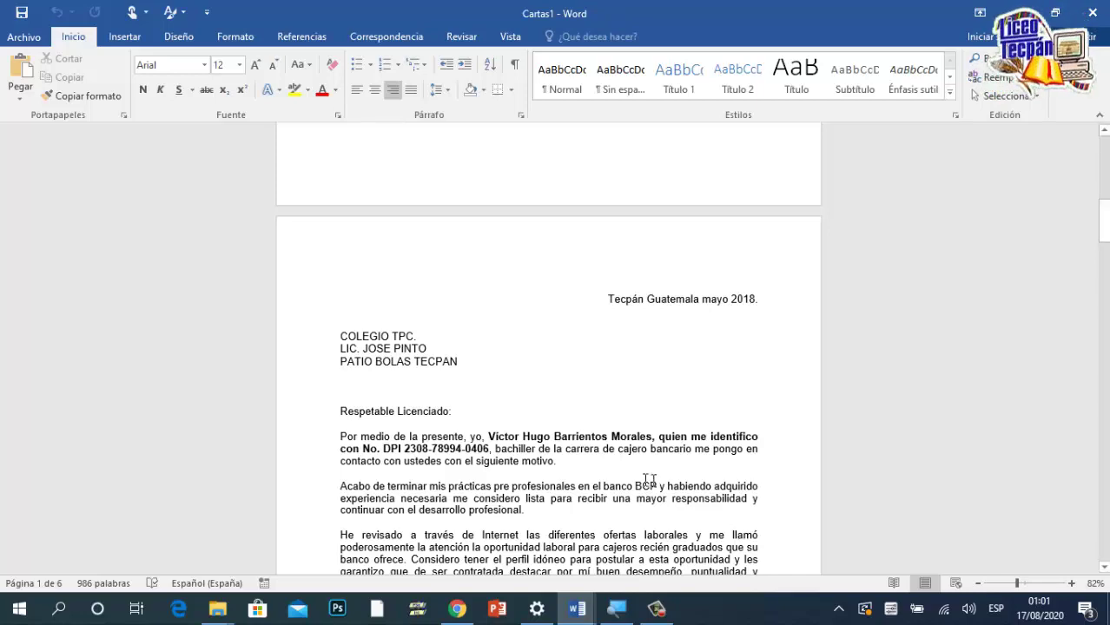
{"action": "key", "text": "ctrl+Home"}
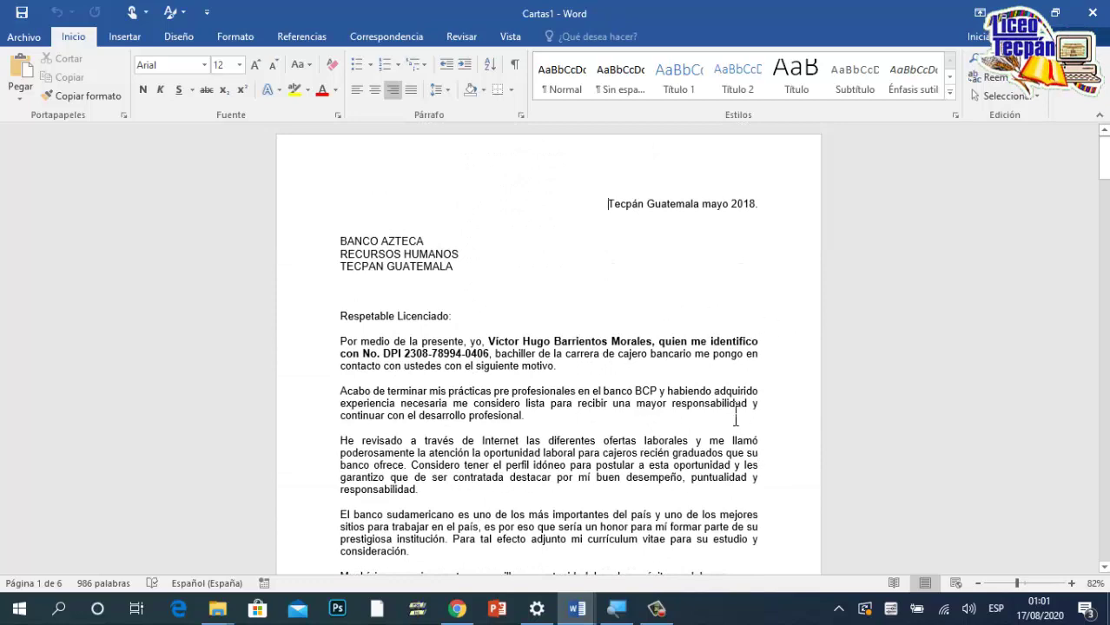
Step: Close the merged letters, saving them to the Desktop as CARTAS DE EMPLEO
{"action": "left_click", "coordinate": [1094, 13]}
{"action": "left_click", "coordinate": [491, 339]}
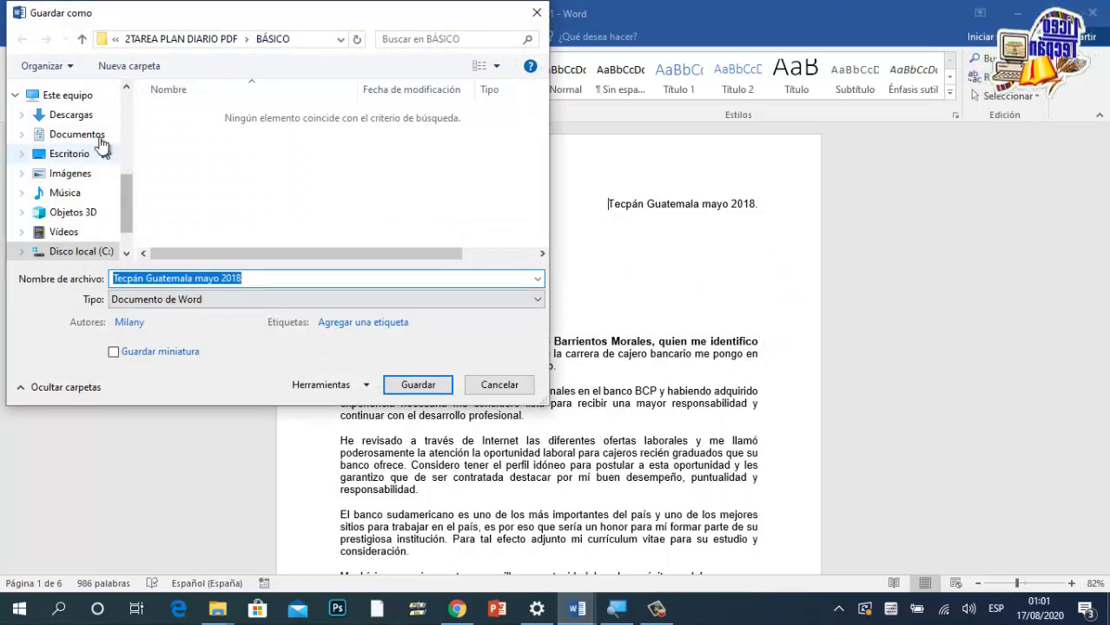
{"action": "left_click", "coordinate": [74, 153]}
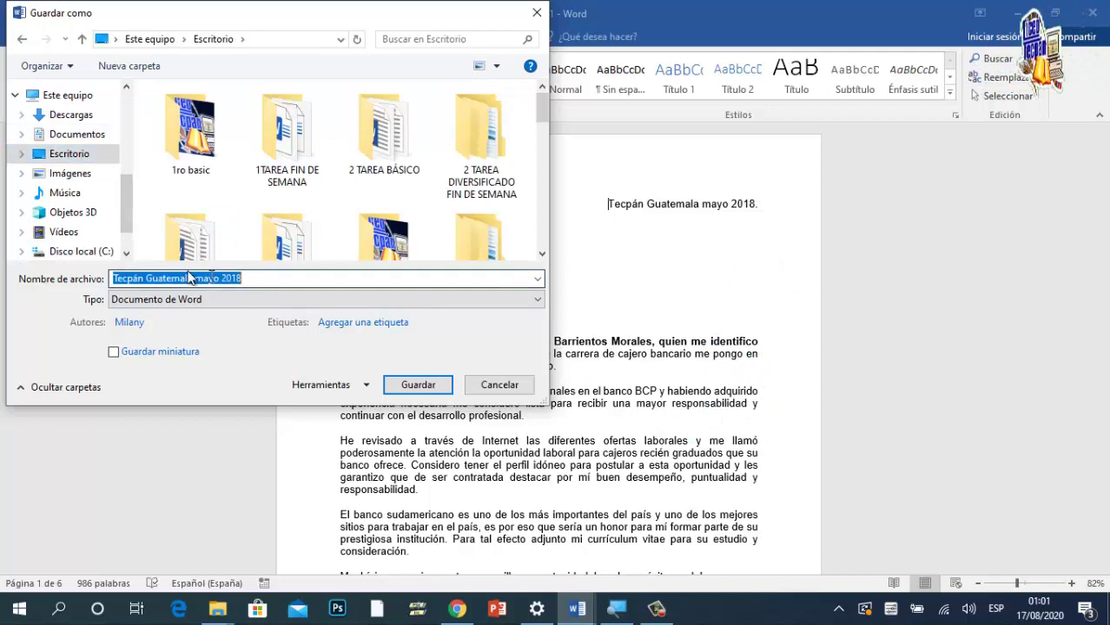
{"action": "key", "text": "BackSpace"}
{"action": "type", "text": "CARTA"}
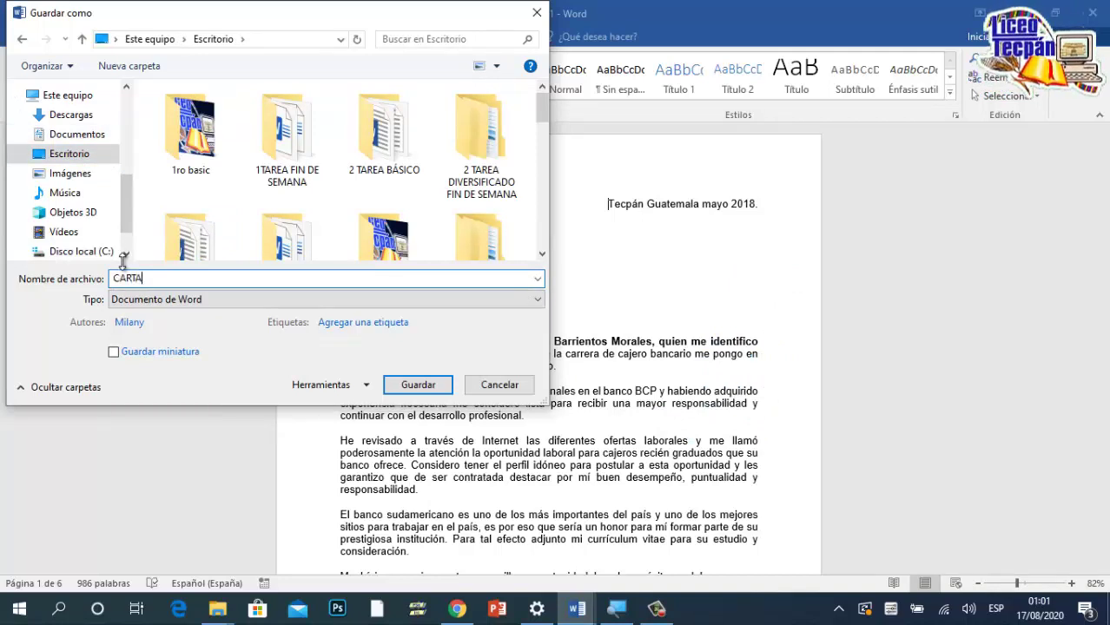
{"action": "type", "text": "S DE"}
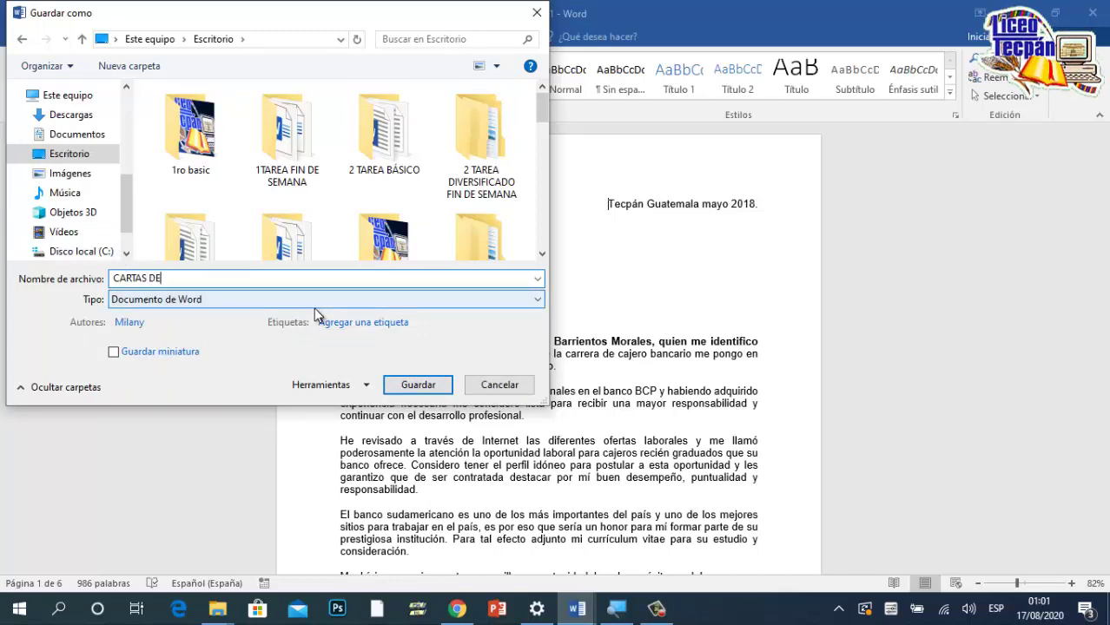
{"action": "type", "text": " EMPLEO"}
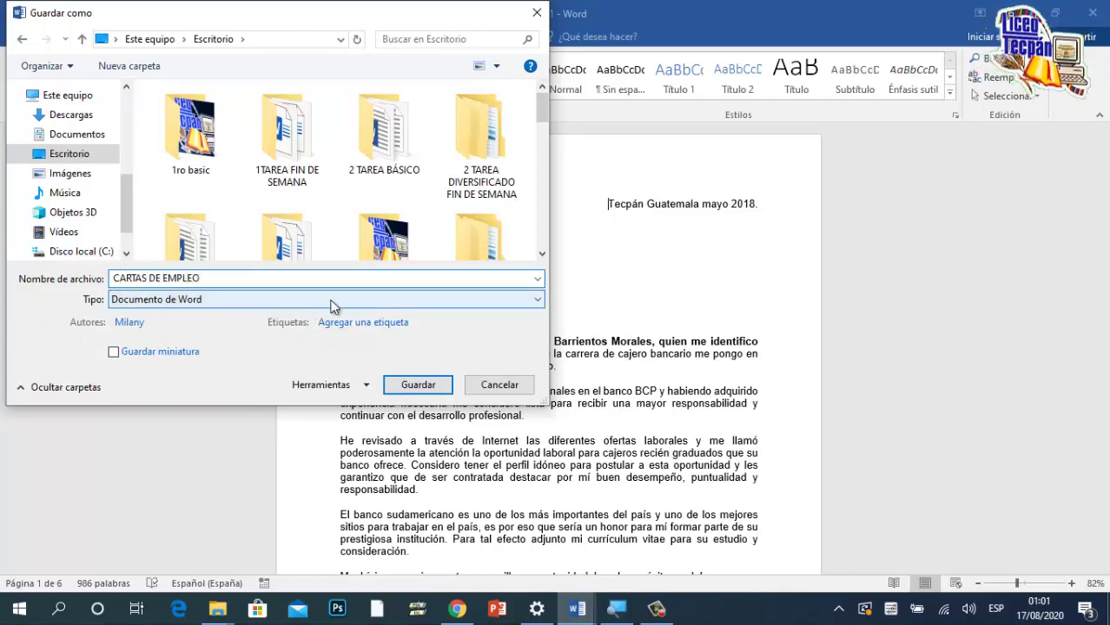
{"action": "left_click", "coordinate": [438, 386]}
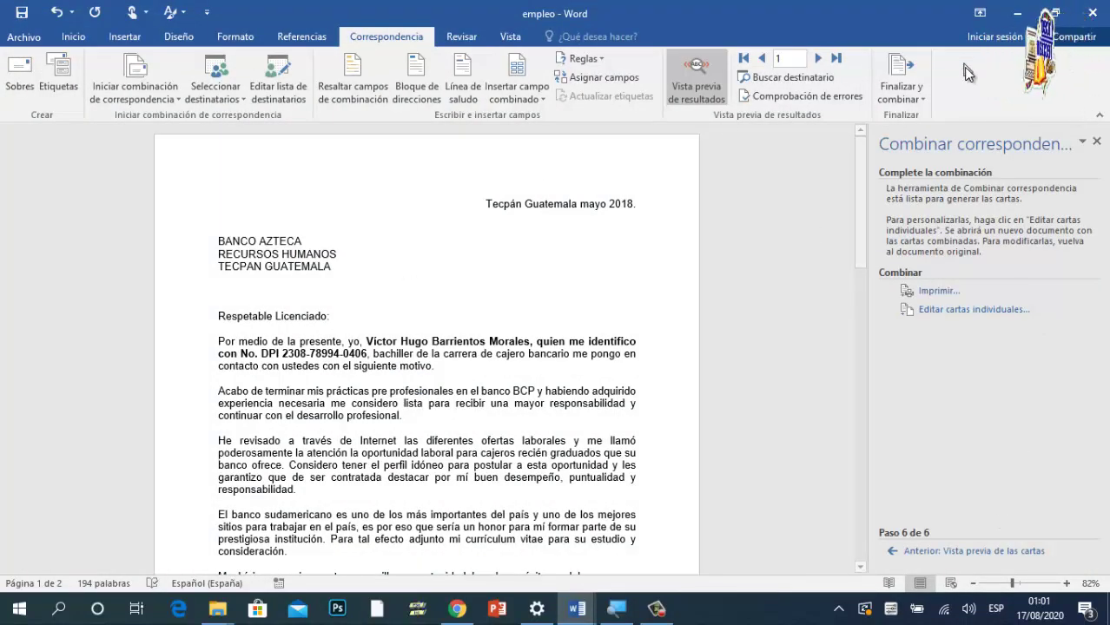
Step: Close the mail merge pane and the empleo document without saving its changes
{"action": "left_click", "coordinate": [1005, 17]}
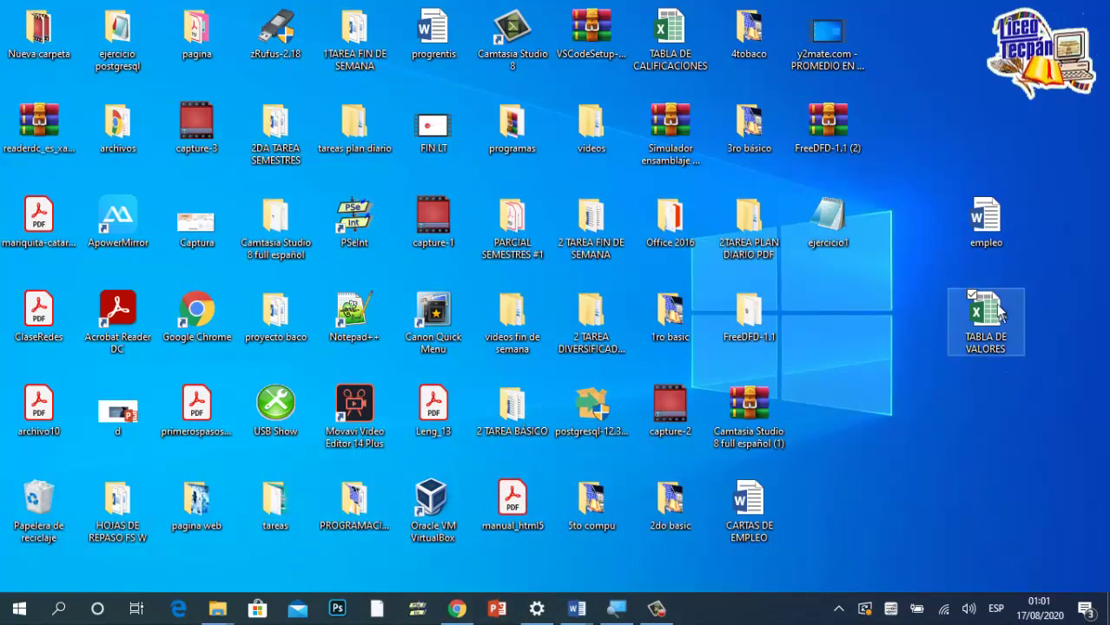
{"action": "left_click_drag", "start_coordinate": [776, 514], "coordinate": [934, 514]}
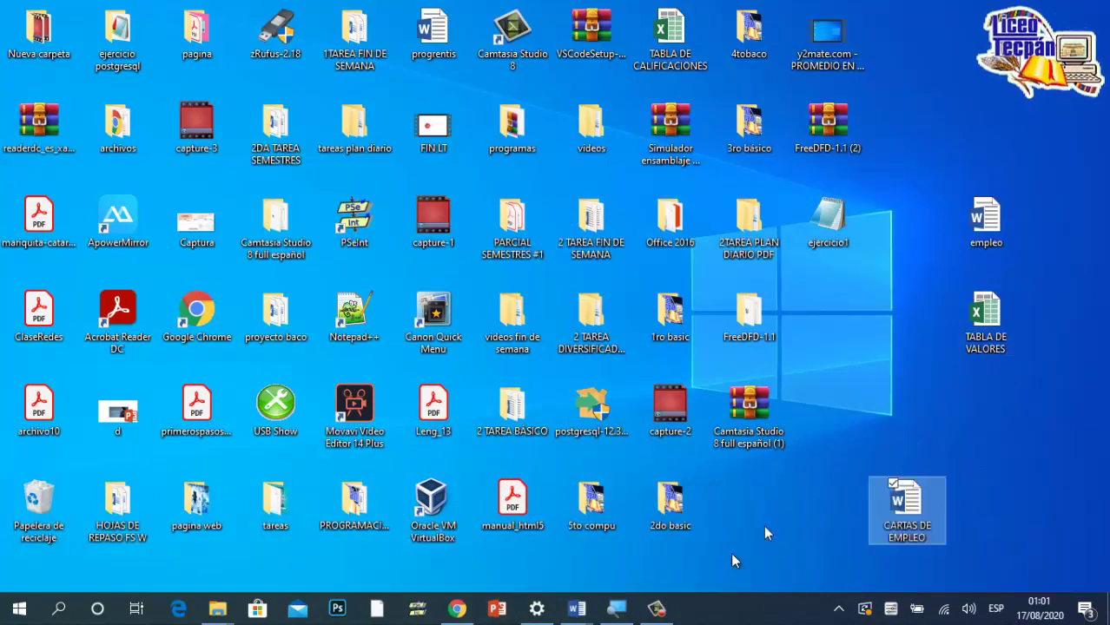
{"action": "mouse_move", "coordinate": [578, 606]}
{"action": "left_click", "coordinate": [667, 569]}
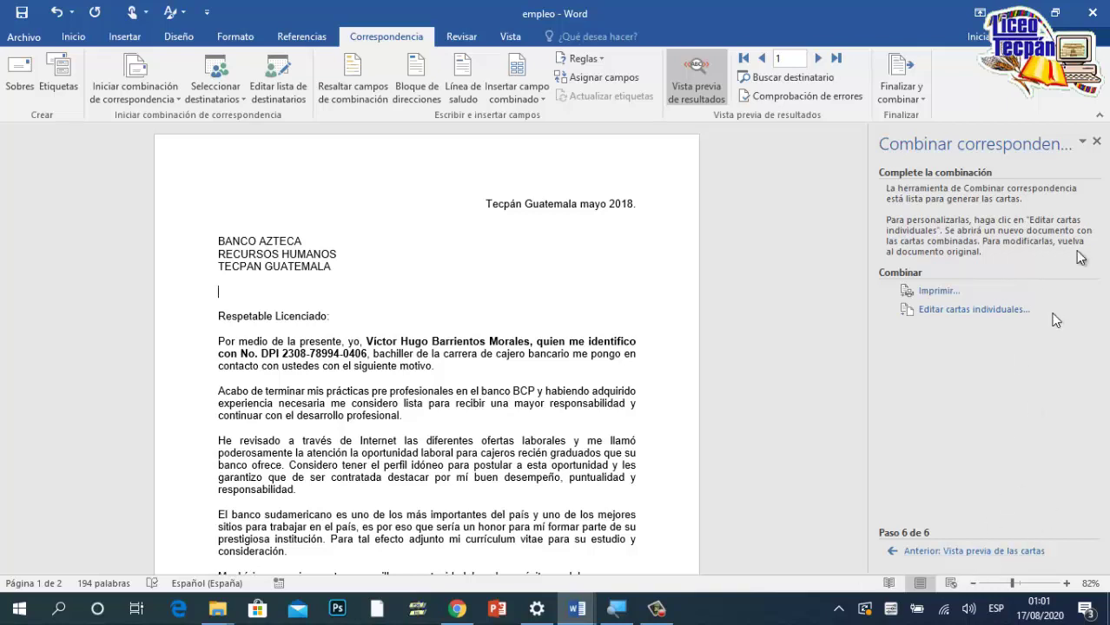
{"action": "left_click", "coordinate": [1099, 142]}
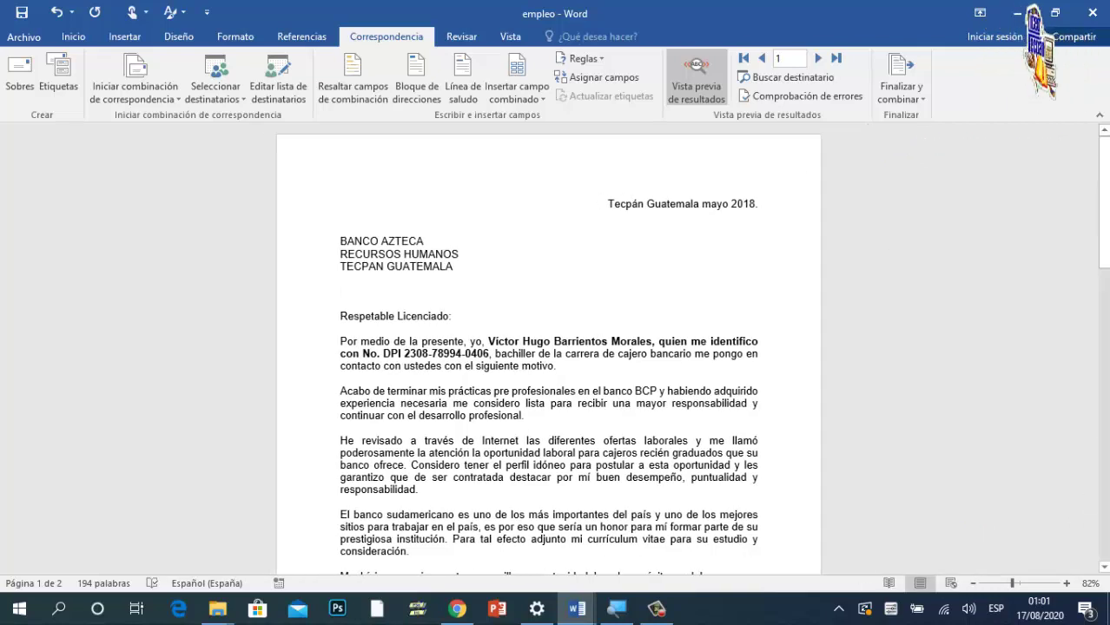
{"action": "left_click", "coordinate": [1092, 12]}
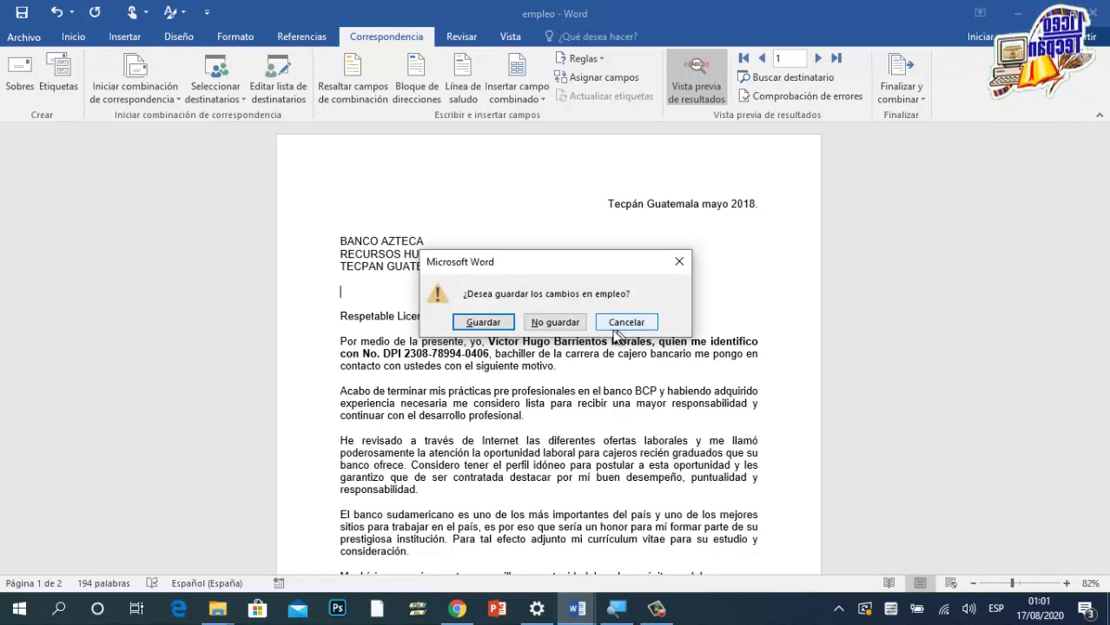
{"action": "left_click", "coordinate": [556, 322]}
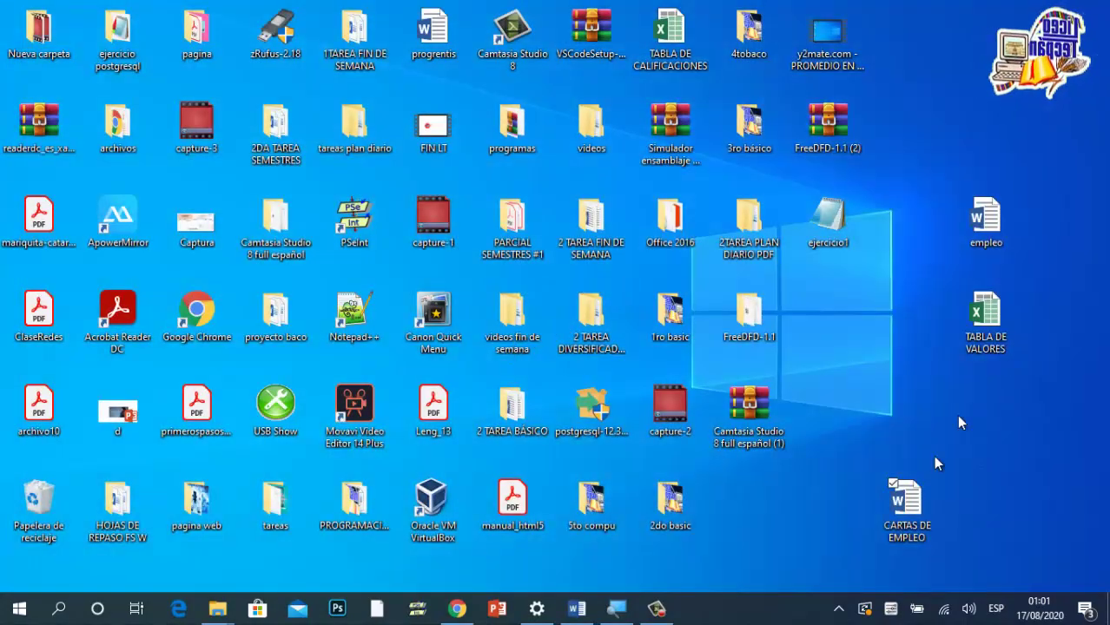
Step: Open CARTAS DE EMPLEO from the desktop, scroll through its merged letters, and close it
{"action": "double_click", "coordinate": [906, 515]}
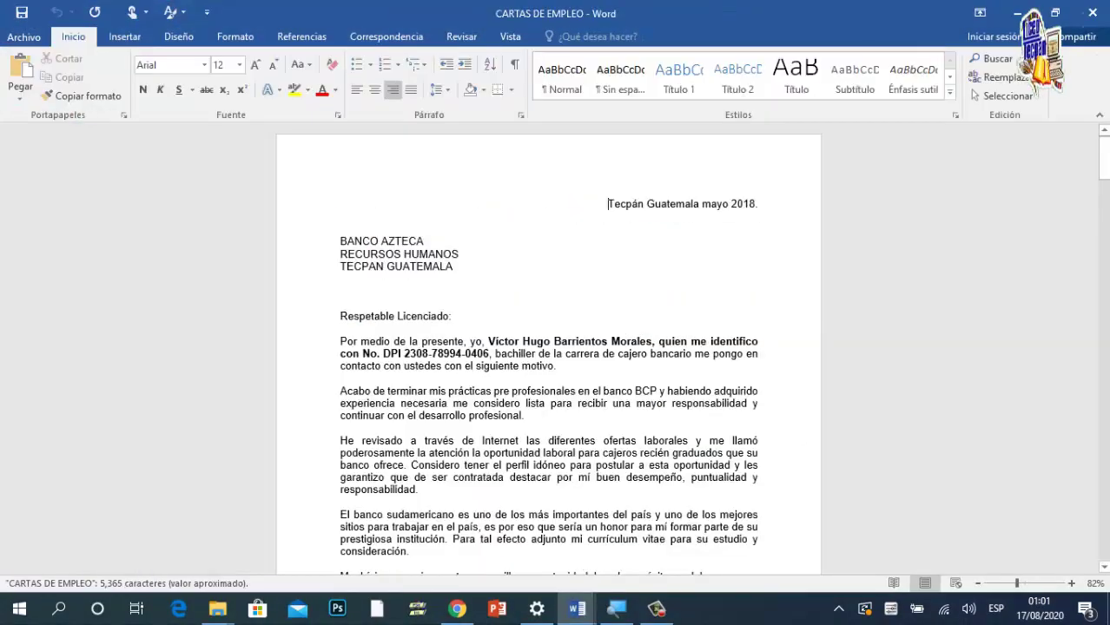
{"action": "scroll", "coordinate": [549, 347], "scroll_direction": "down", "scroll_amount": 3}
{"action": "scroll", "coordinate": [549, 347], "scroll_direction": "down", "scroll_amount": 5}
{"action": "scroll", "coordinate": [549, 347], "scroll_direction": "up", "scroll_amount": 7}
{"action": "scroll", "coordinate": [549, 347], "scroll_direction": "down", "scroll_amount": 8}
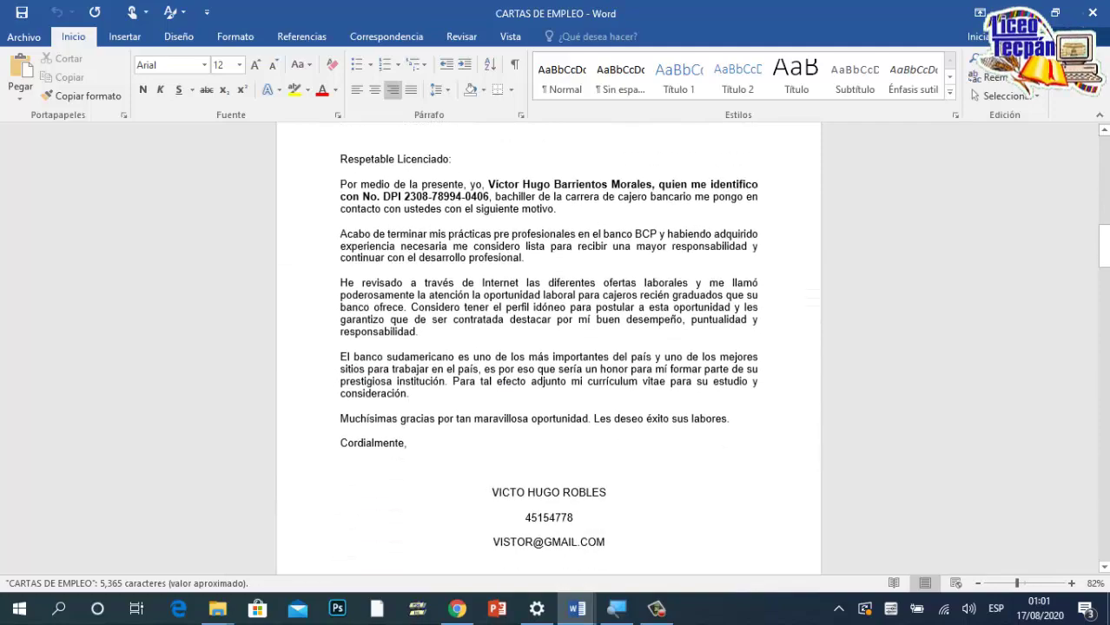
{"action": "scroll", "coordinate": [549, 347], "scroll_direction": "down", "scroll_amount": 13}
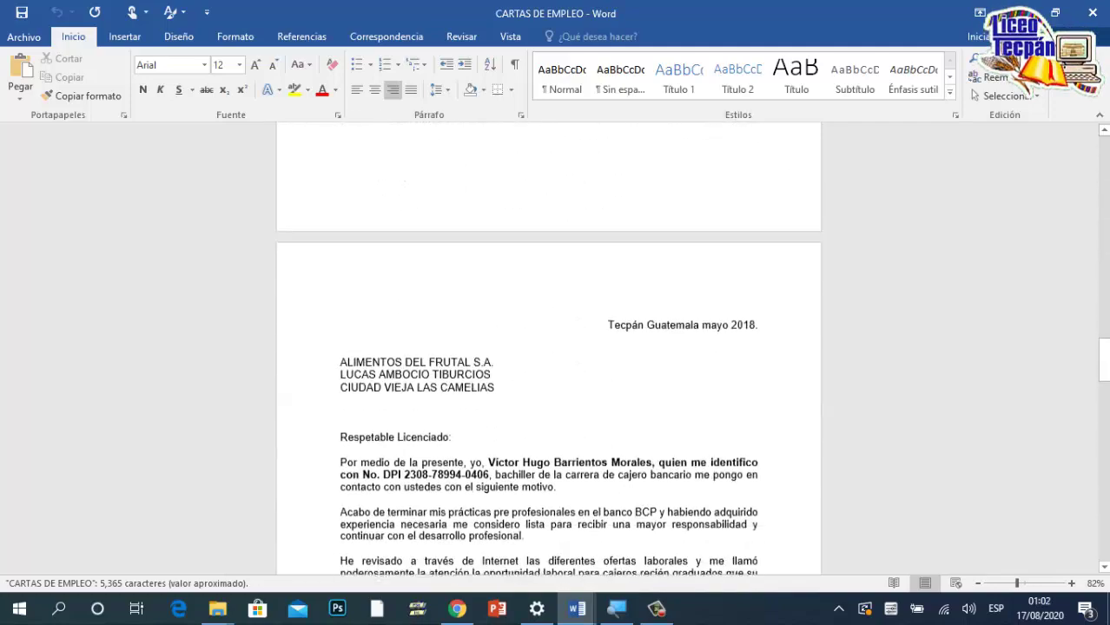
{"action": "scroll", "coordinate": [549, 347], "scroll_direction": "down", "scroll_amount": 13}
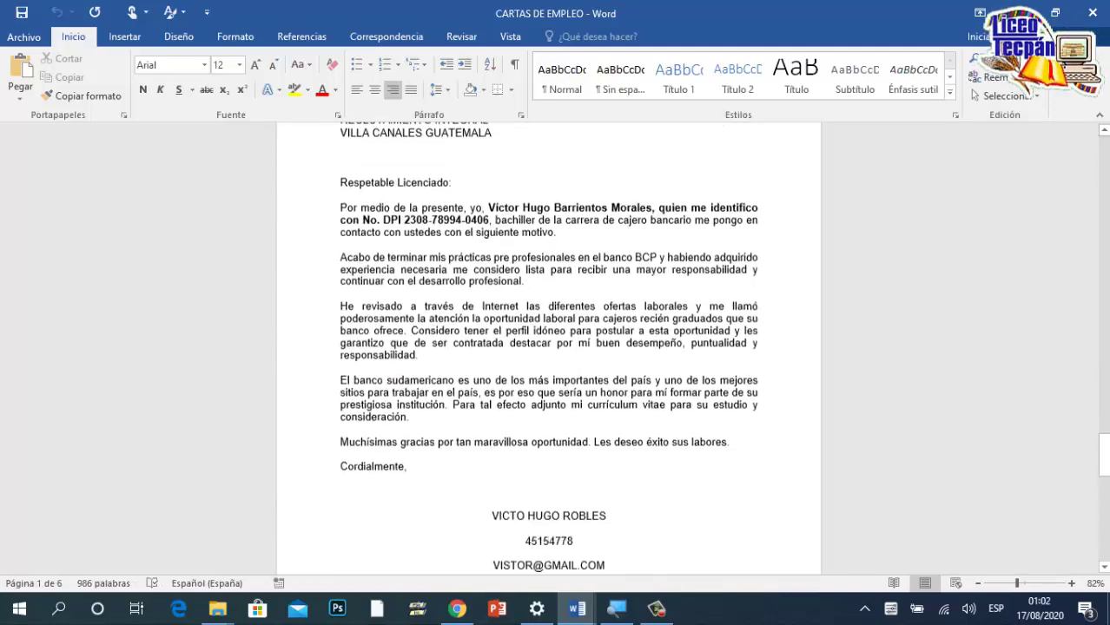
{"action": "scroll", "coordinate": [549, 347], "scroll_direction": "up", "scroll_amount": 8}
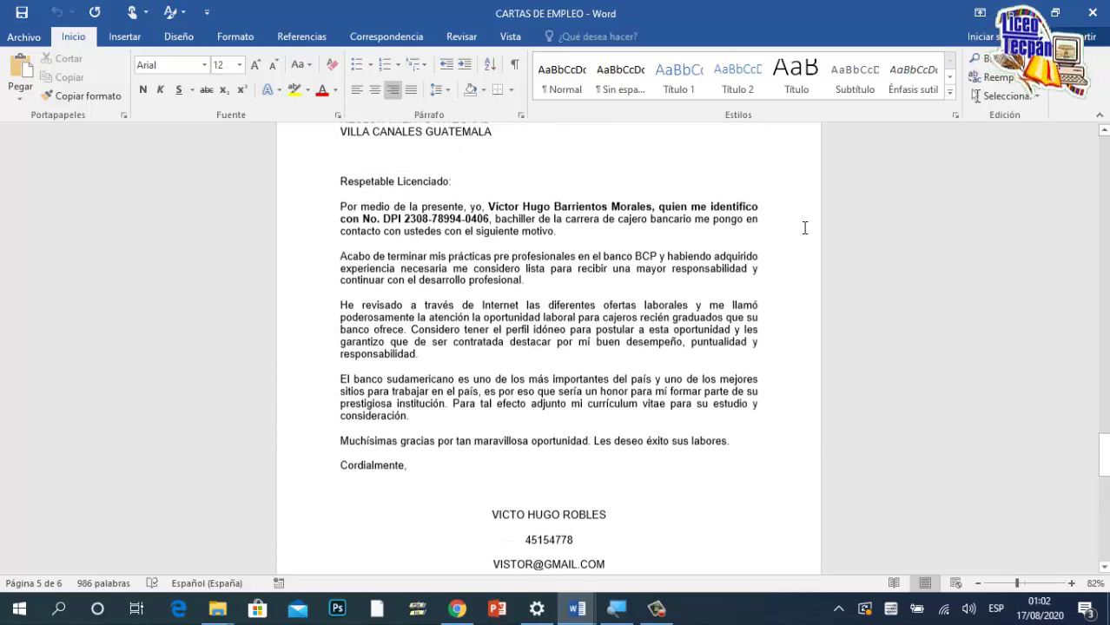
{"action": "left_click", "coordinate": [1101, 13]}
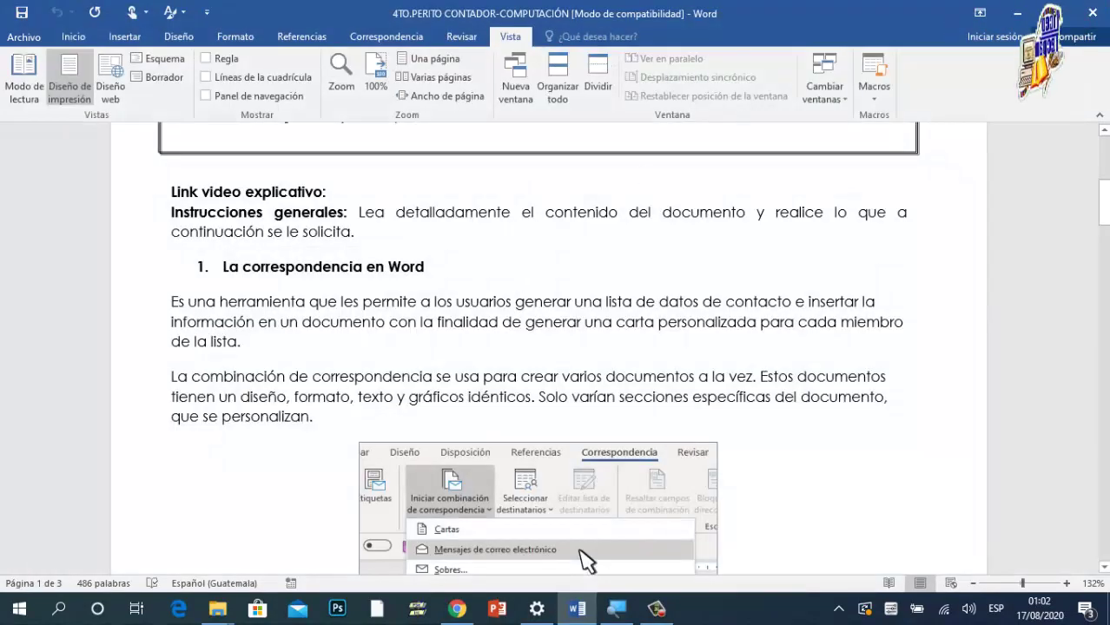
Step: Scroll the guide to section 2. Tablas and launch a new Word session from the taskbar
{"action": "scroll", "coordinate": [549, 347], "scroll_direction": "down", "scroll_amount": 3}
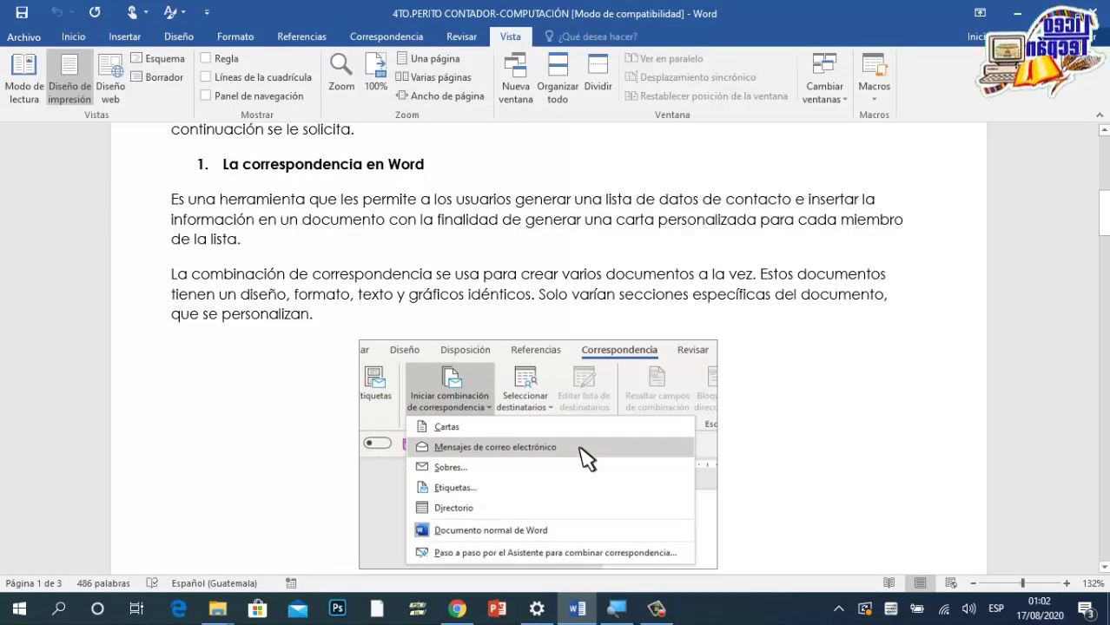
{"action": "scroll", "coordinate": [479, 311], "scroll_direction": "down", "scroll_amount": 9}
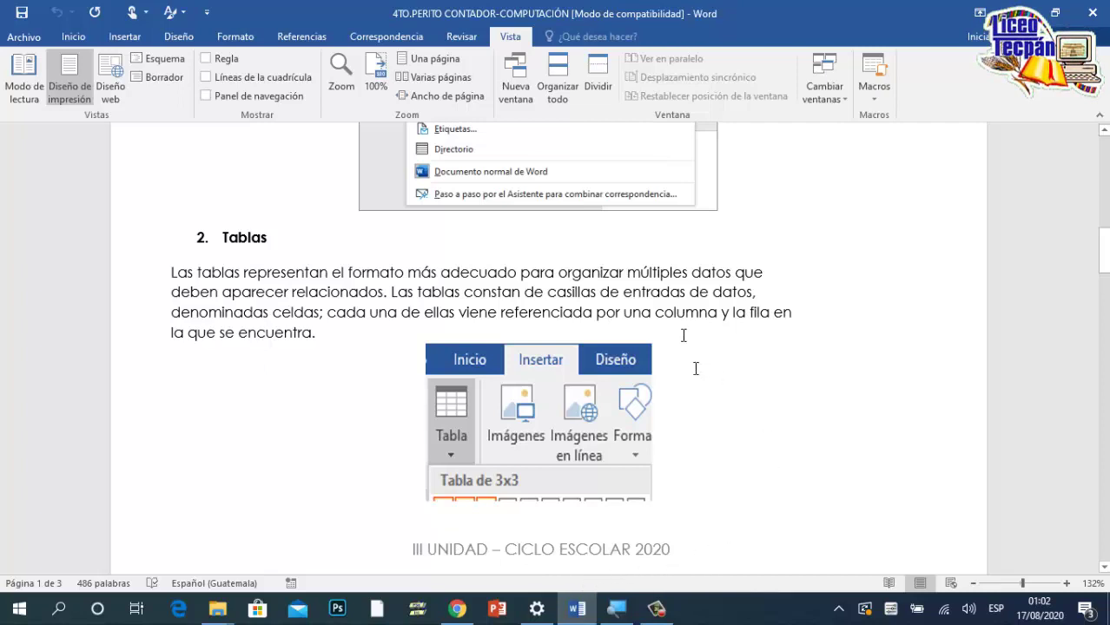
{"action": "left_click", "coordinate": [578, 612]}
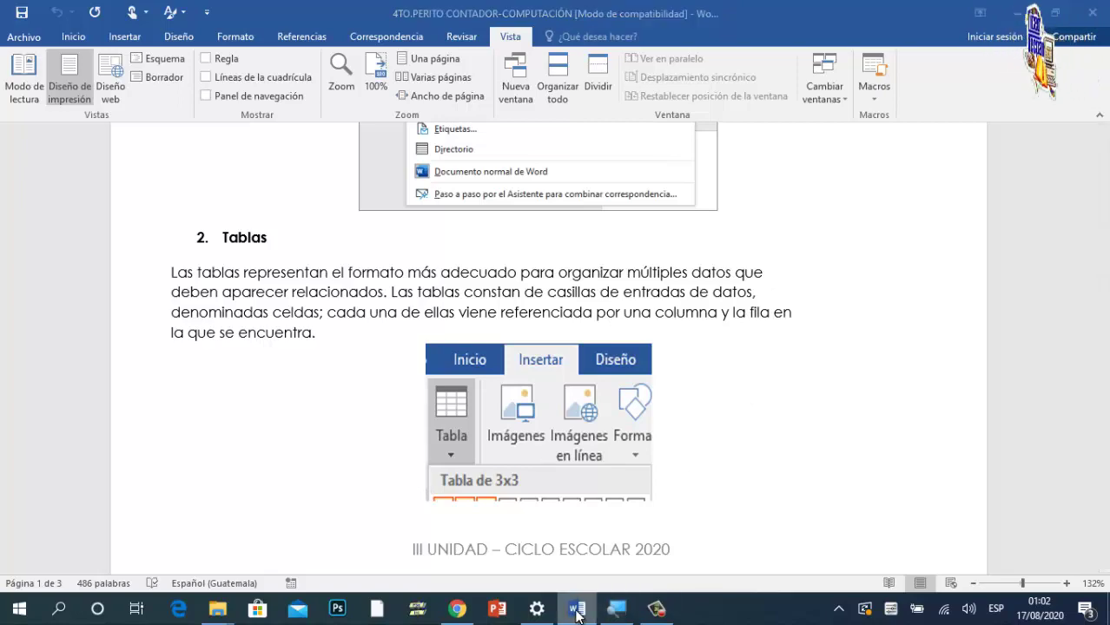
{"action": "right_click", "coordinate": [578, 612]}
{"action": "left_click", "coordinate": [546, 528]}
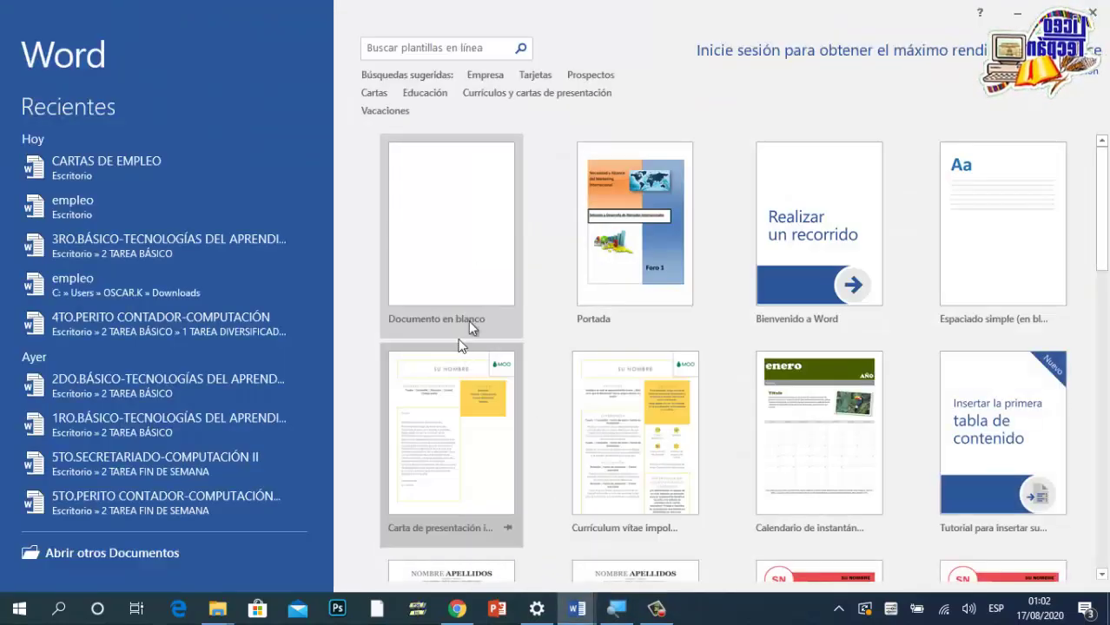
Step: Start a blank document and insert a table of 5 columns and 10 rows
{"action": "left_click", "coordinate": [461, 253]}
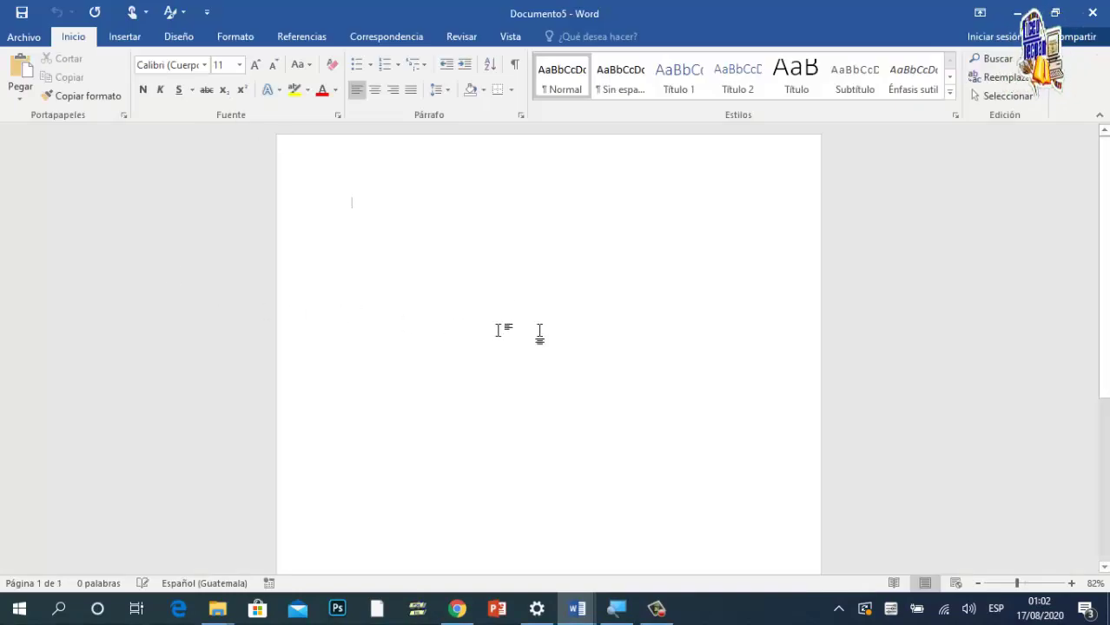
{"action": "left_click", "coordinate": [126, 38]}
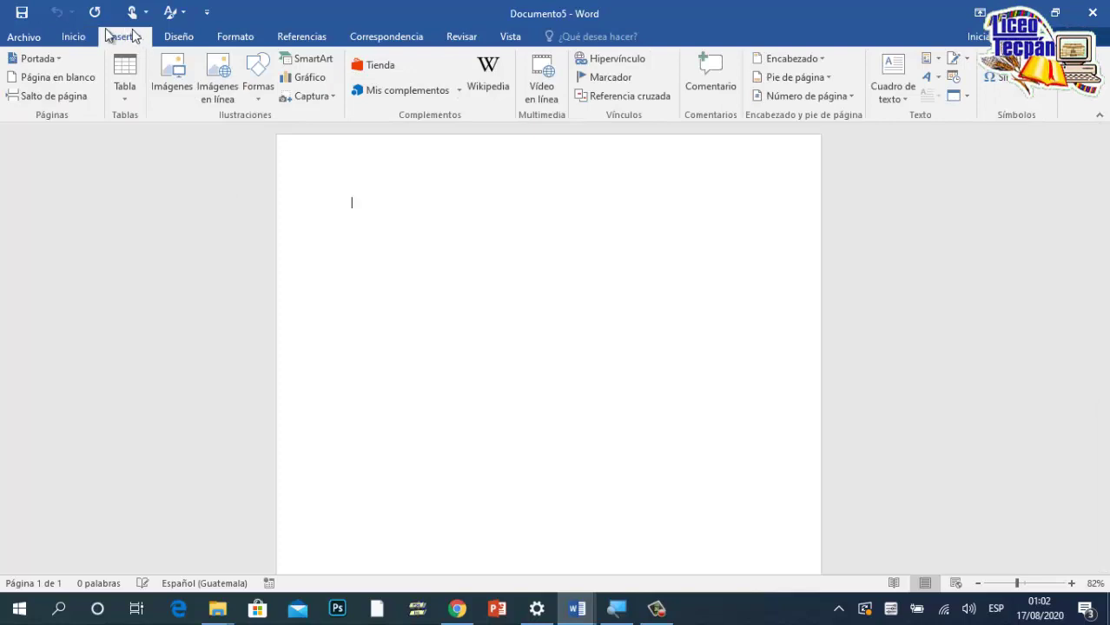
{"action": "left_click", "coordinate": [128, 99]}
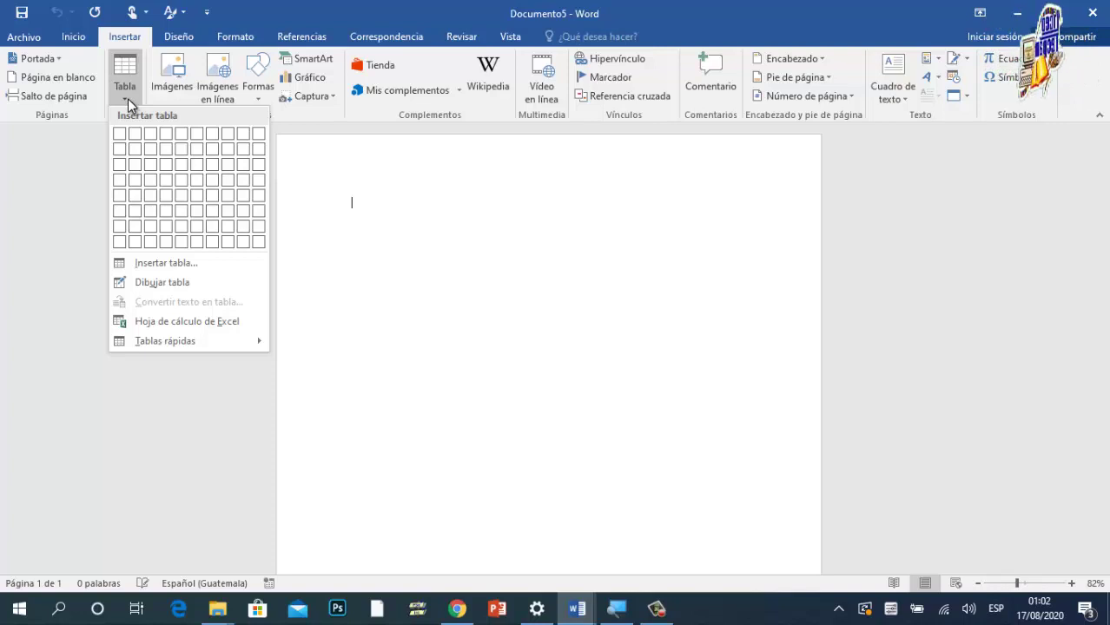
{"action": "left_click", "coordinate": [176, 264]}
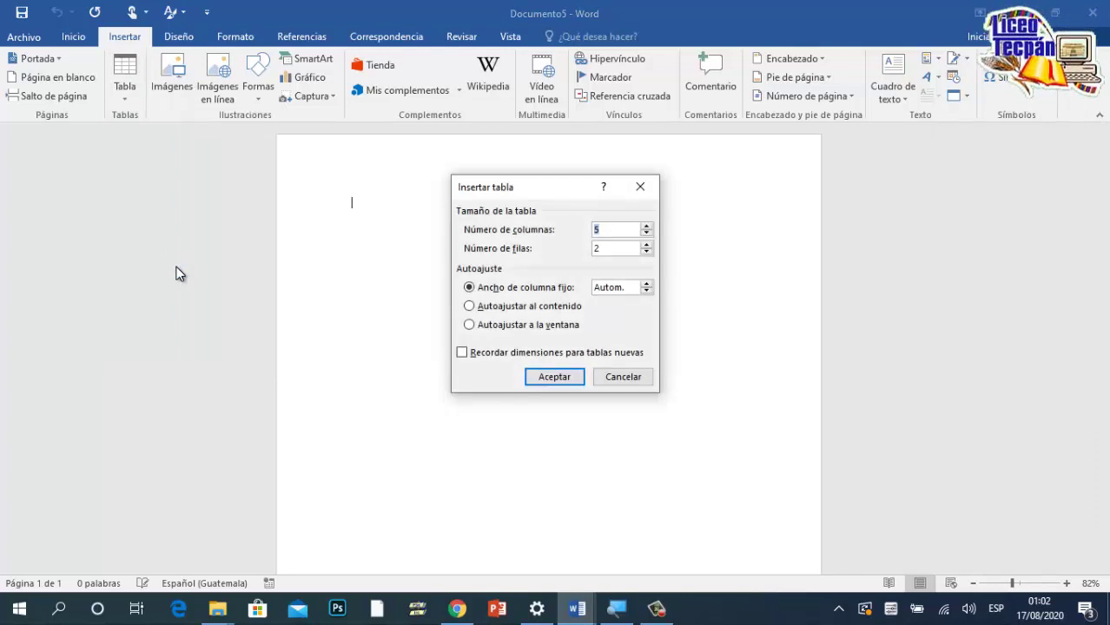
{"action": "left_click", "coordinate": [599, 229]}
{"action": "key", "text": "BackSpace"}
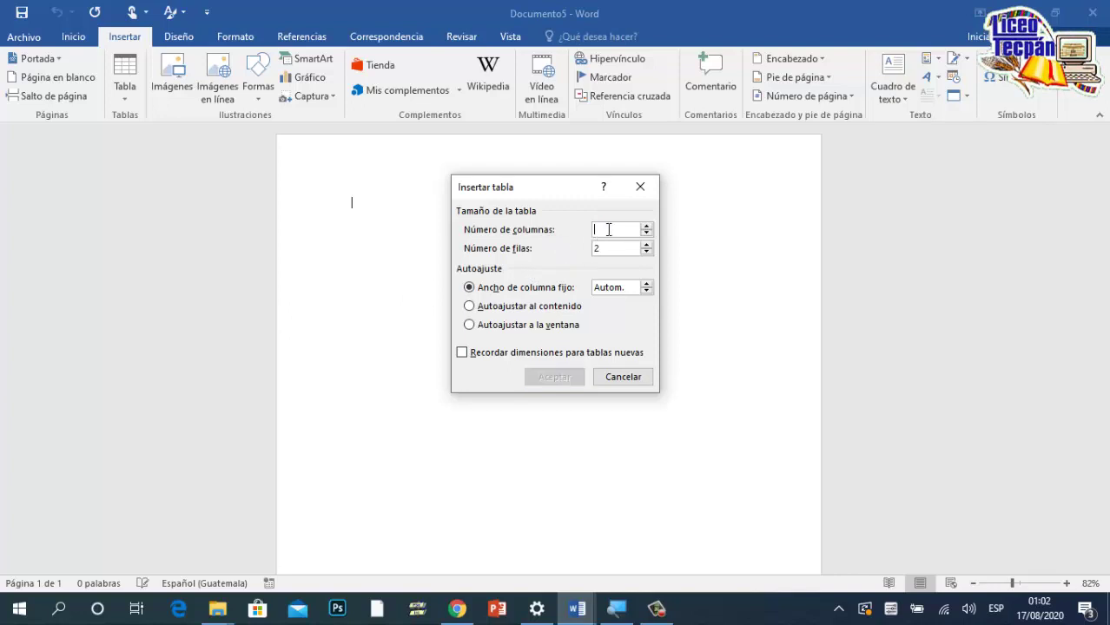
{"action": "type", "text": "5"}
{"action": "left_click", "coordinate": [612, 249]}
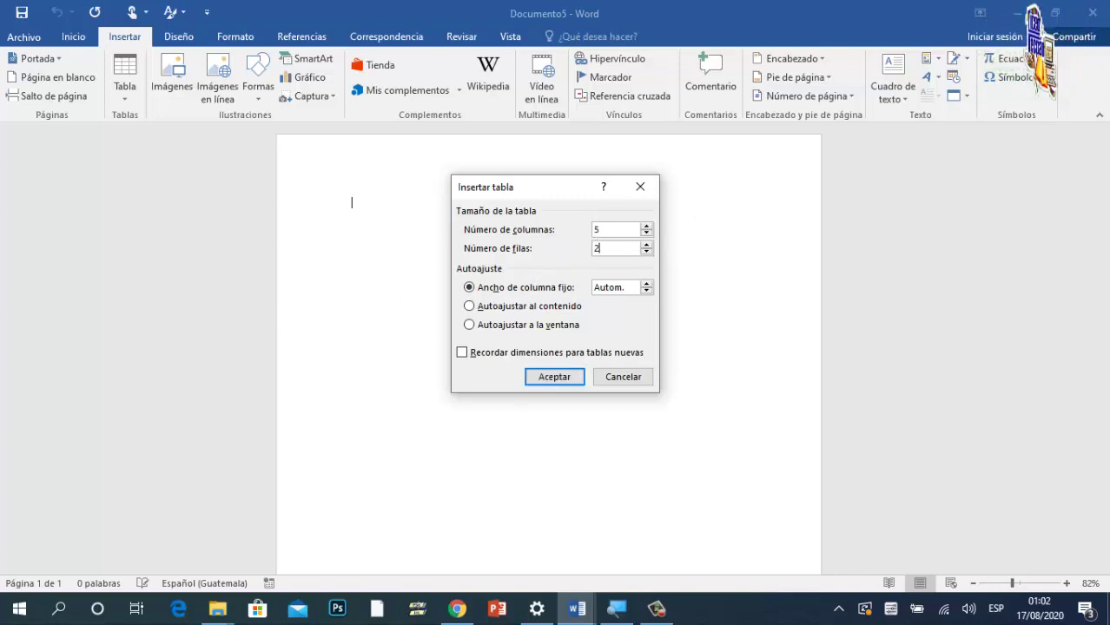
{"action": "type", "text": "10"}
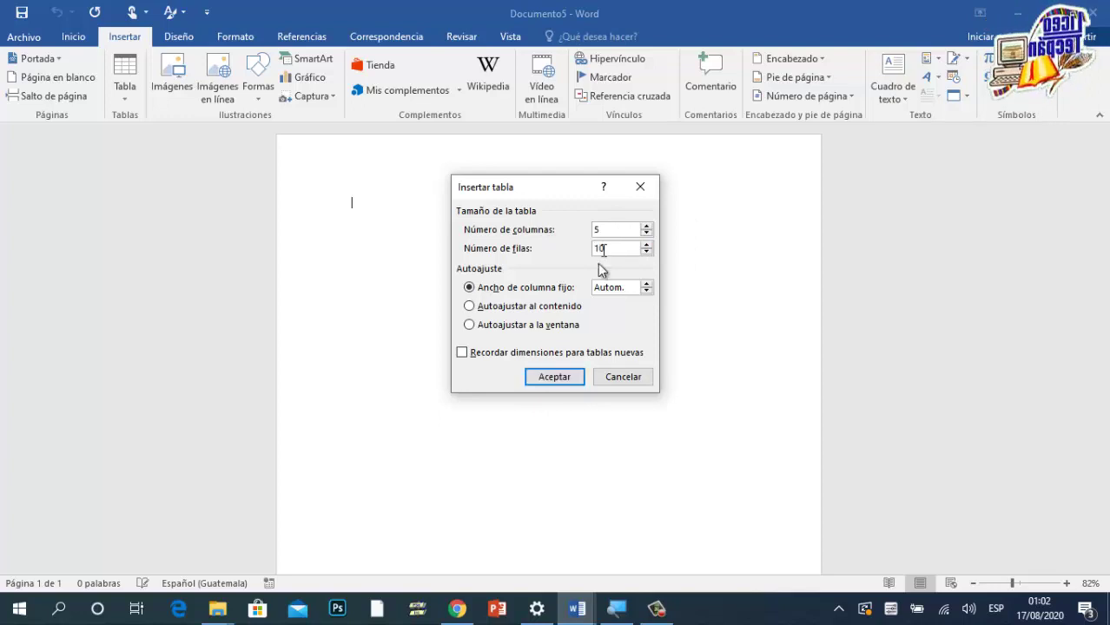
{"action": "left_click", "coordinate": [565, 384]}
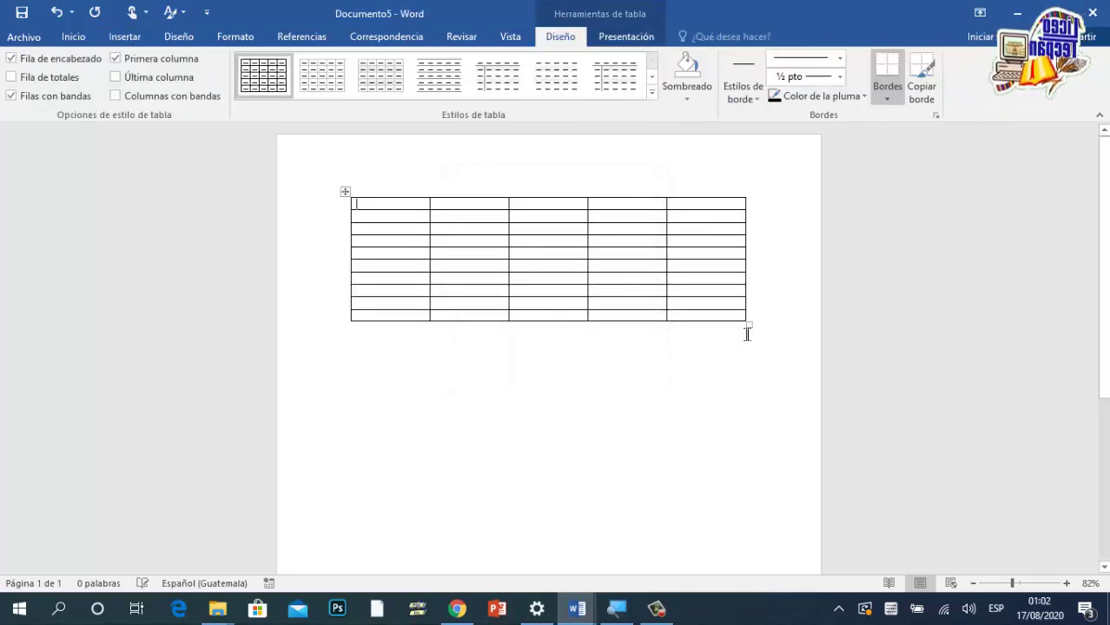
Step: Stretch the table's rows taller and leave the insertion point just outside the cells
{"action": "left_click_drag", "start_coordinate": [752, 328], "coordinate": [748, 433]}
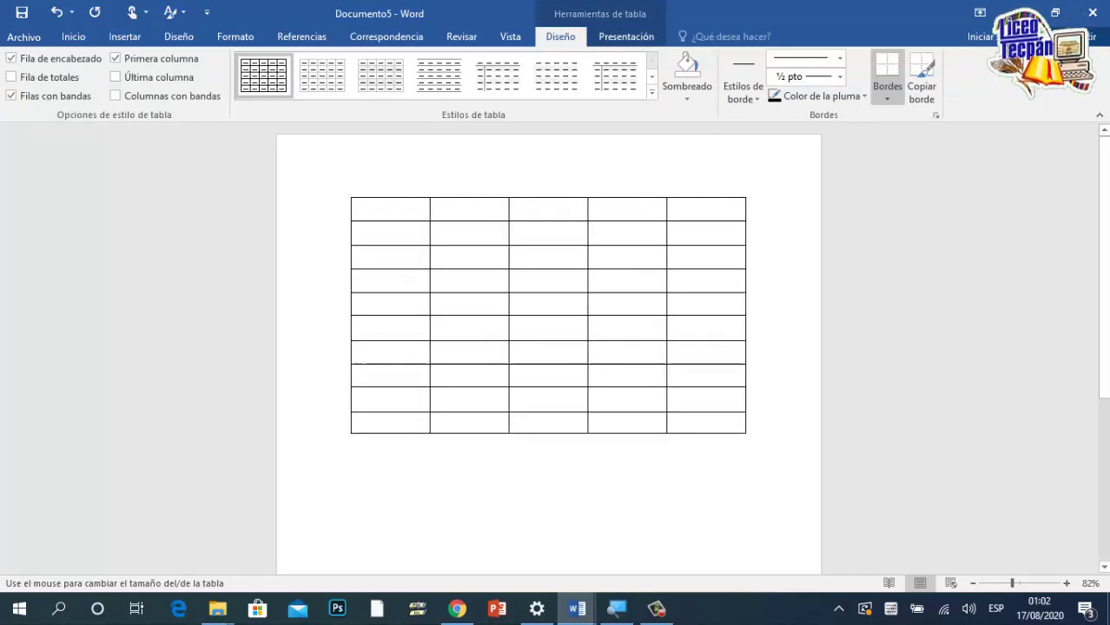
{"action": "left_click", "coordinate": [474, 252]}
{"action": "left_click", "coordinate": [474, 287]}
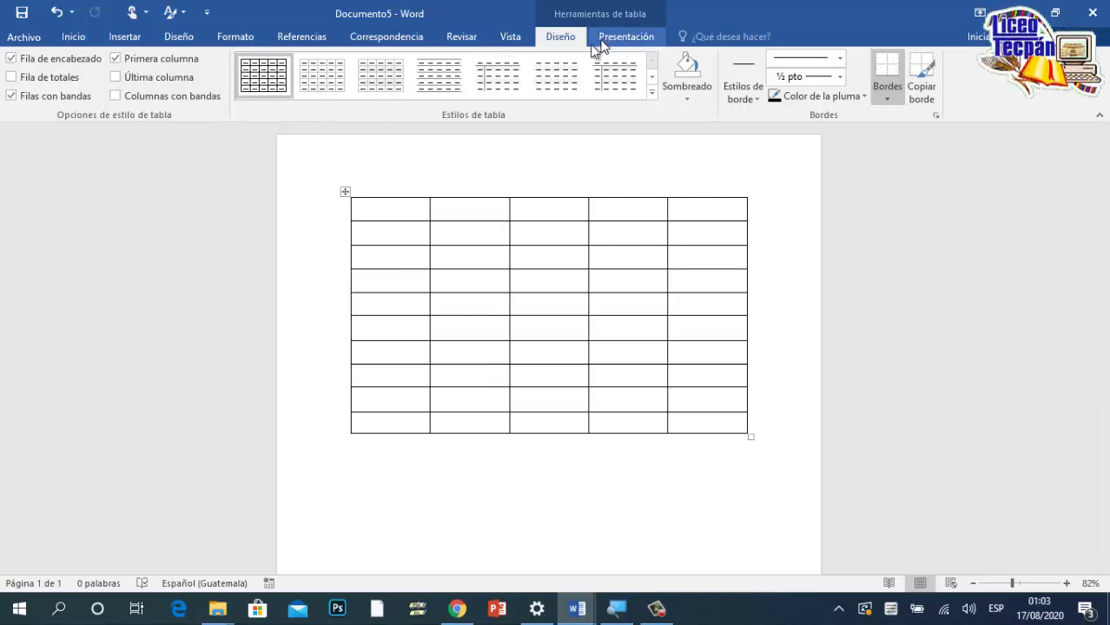
{"action": "left_click", "coordinate": [511, 37]}
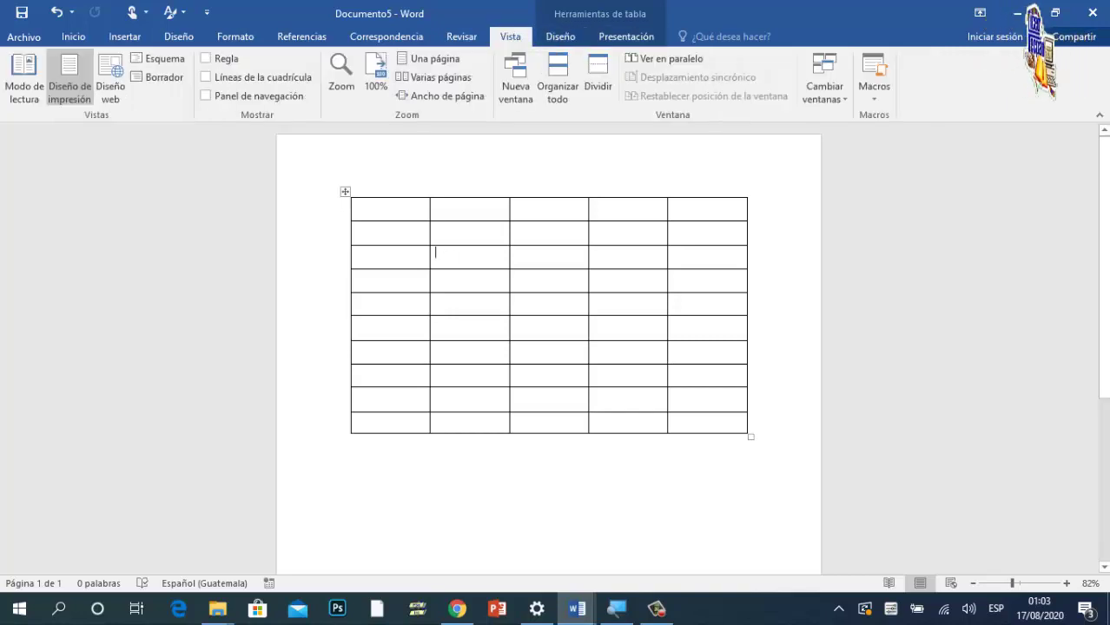
{"action": "left_click", "coordinate": [560, 39]}
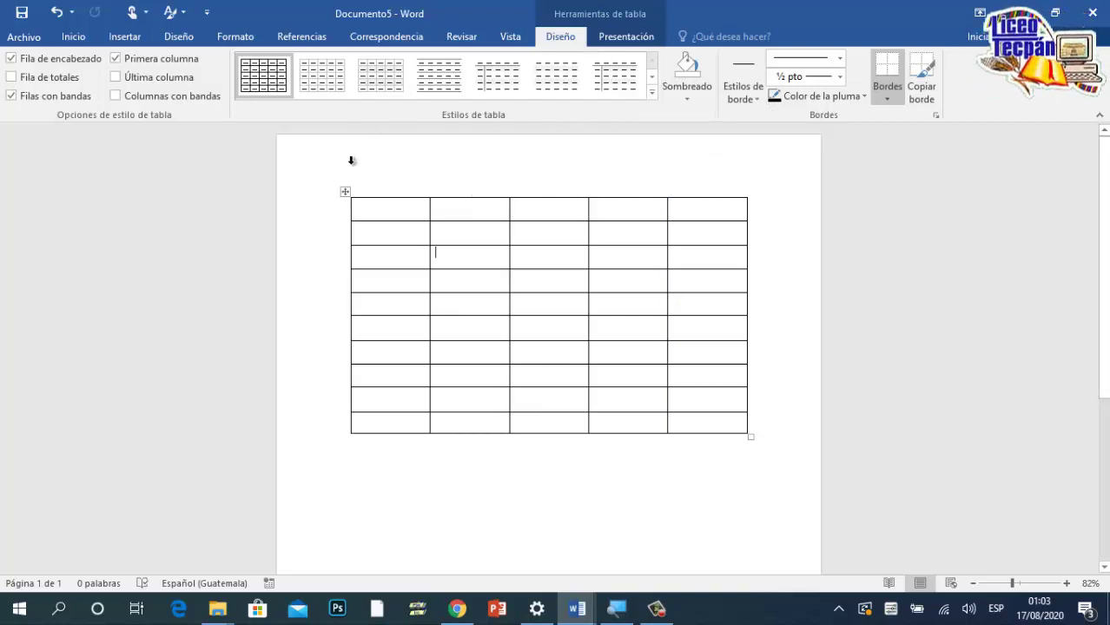
{"action": "left_click", "coordinate": [750, 252]}
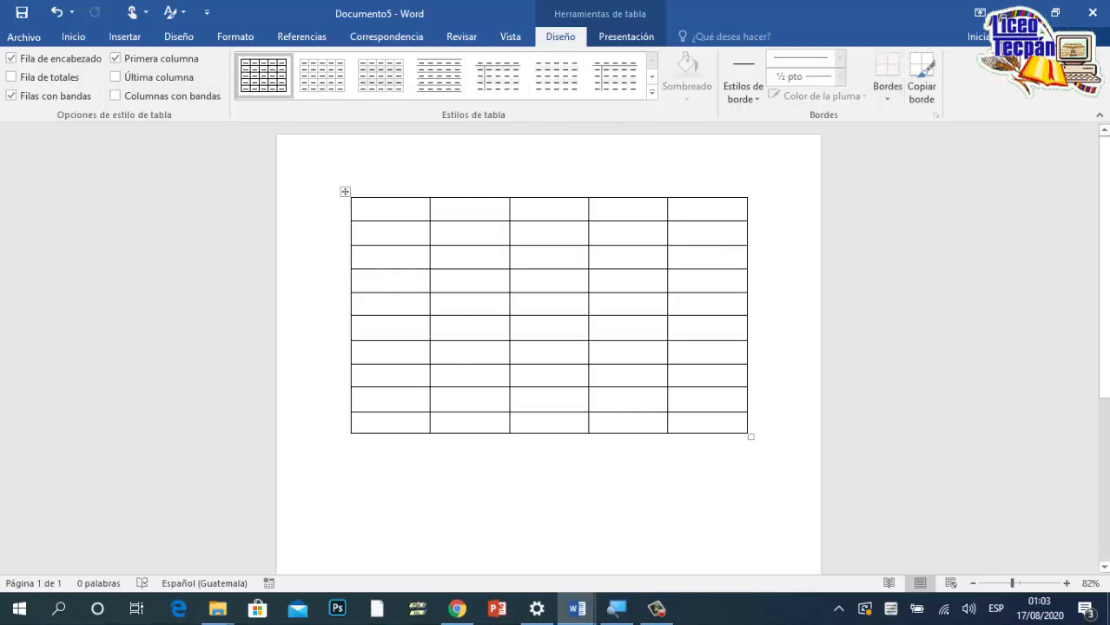
Step: Merge columns 1–3 of rows 4–5, then merge the four bottom-right cells (rows 9–10, columns 4–5)
{"action": "mouse_move", "coordinate": [388, 283]}
{"action": "left_mouse_down"}
{"action": "mouse_move", "coordinate": [470, 285]}
{"action": "mouse_move", "coordinate": [534, 308]}
{"action": "left_mouse_up"}
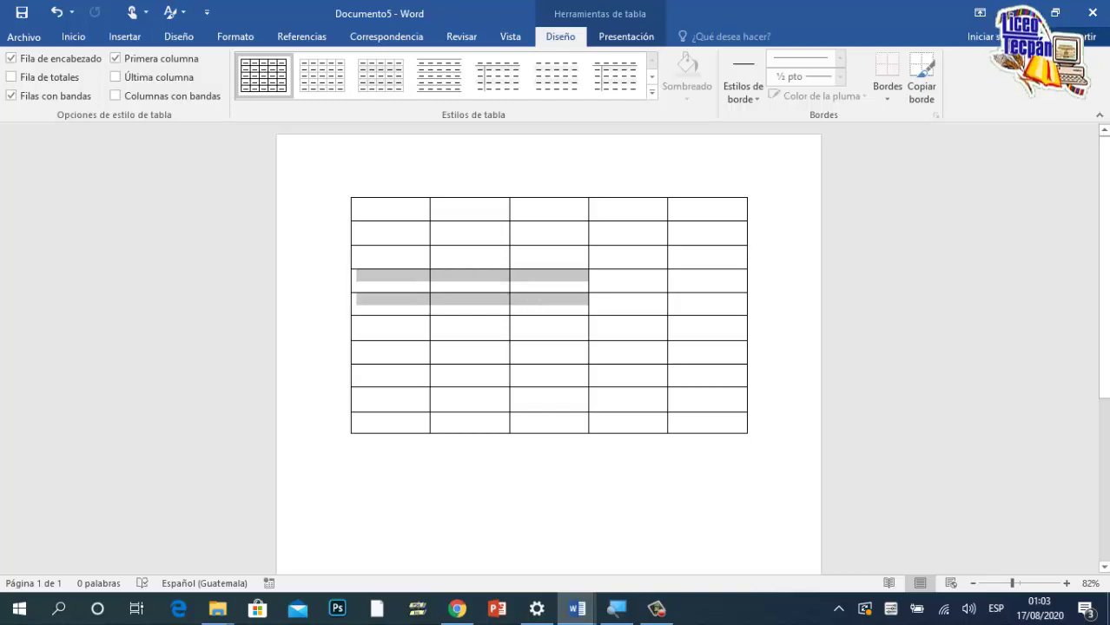
{"action": "right_click", "coordinate": [492, 296]}
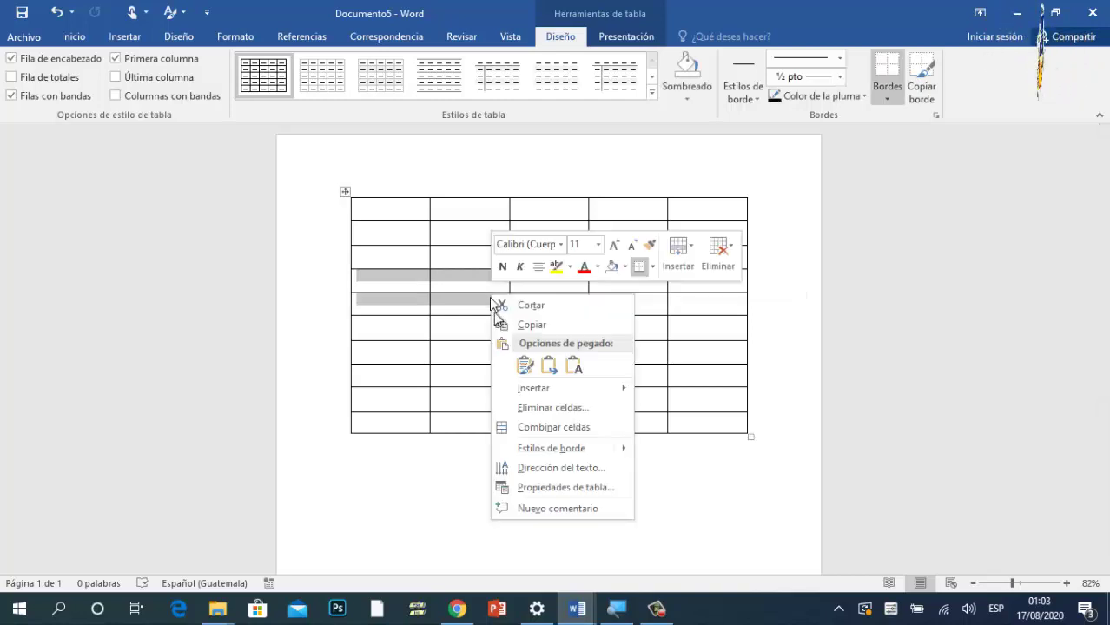
{"action": "left_click", "coordinate": [569, 427]}
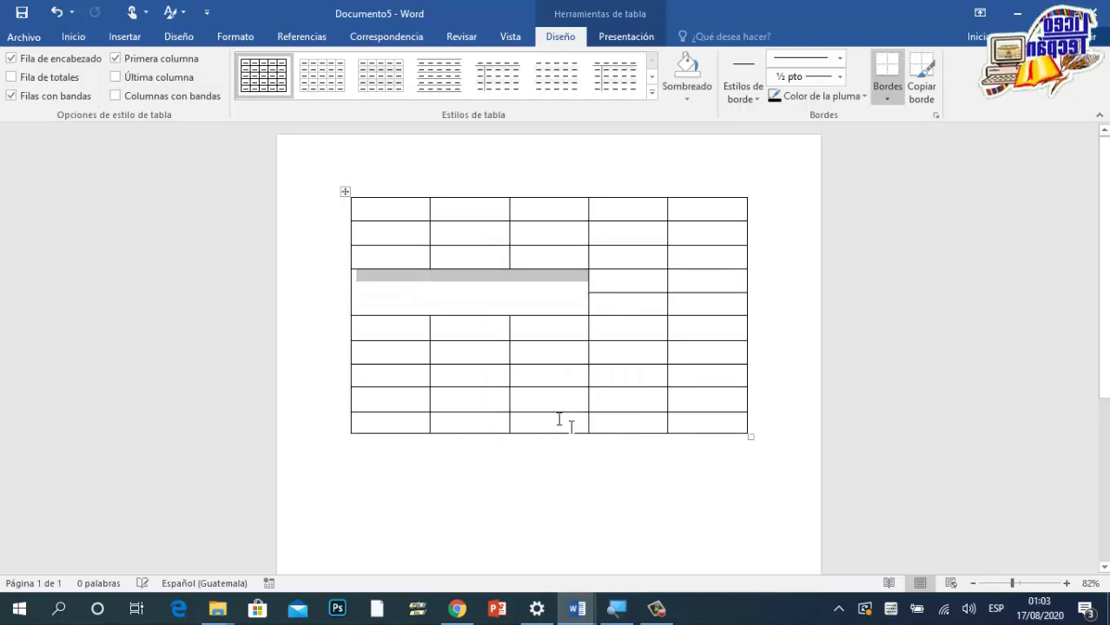
{"action": "left_click", "coordinate": [466, 329]}
{"action": "left_click_drag", "start_coordinate": [624, 399], "coordinate": [703, 421]}
{"action": "right_click", "coordinate": [644, 404]}
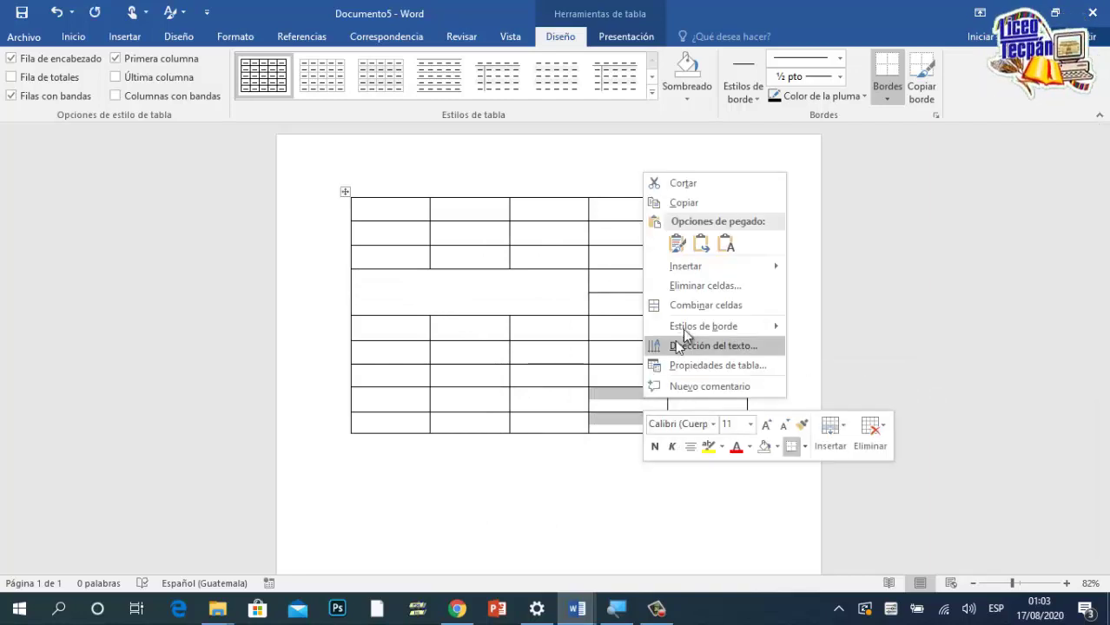
{"action": "left_click", "coordinate": [707, 306]}
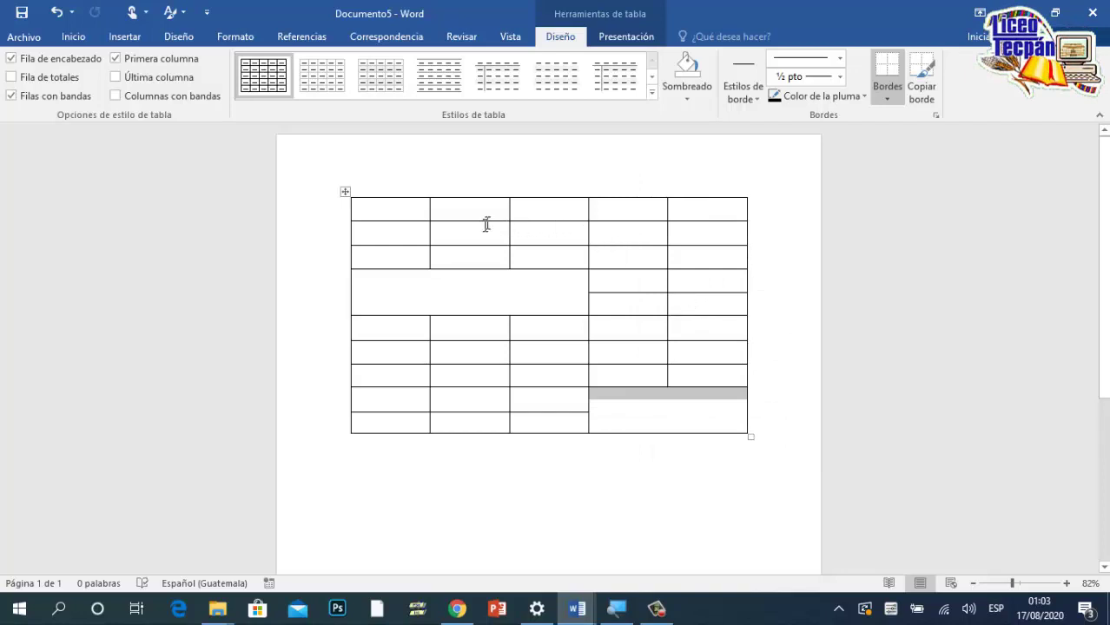
Step: Merge rows 1–2 of columns 2–3, then select rows 4–5 of columns 4–5
{"action": "left_click_drag", "start_coordinate": [495, 209], "coordinate": [538, 226]}
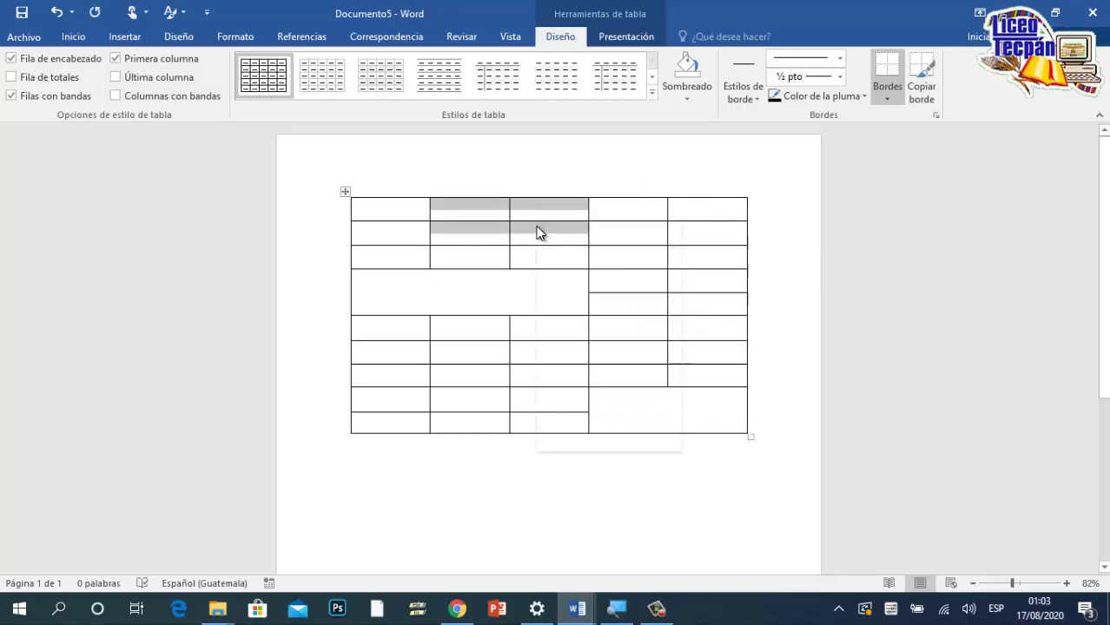
{"action": "right_click", "coordinate": [538, 227]}
{"action": "left_click", "coordinate": [623, 358]}
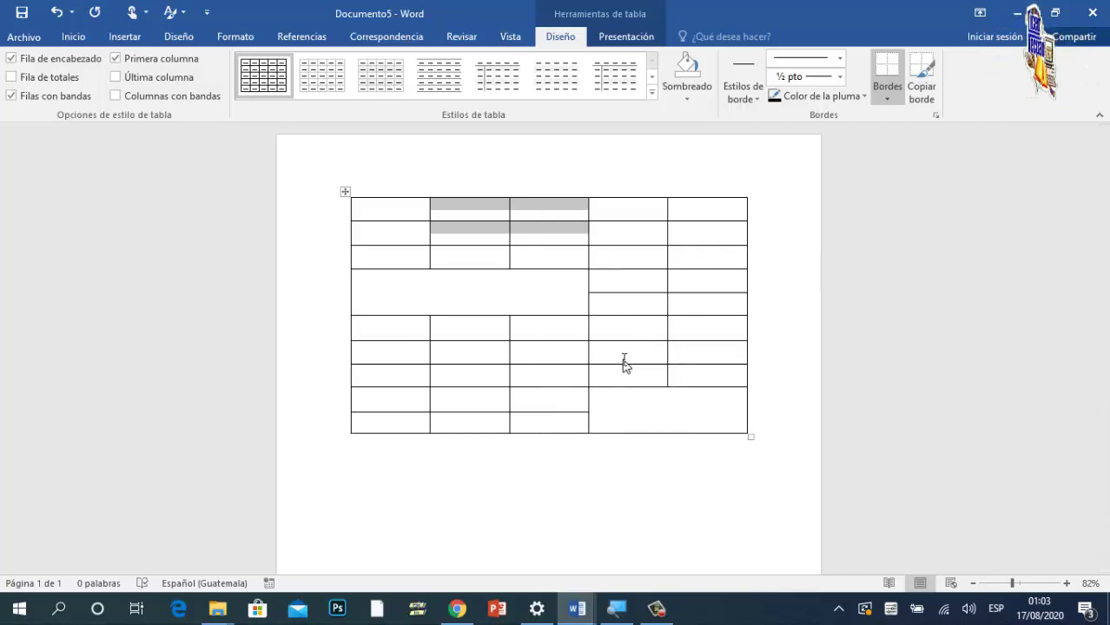
{"action": "left_click", "coordinate": [498, 289]}
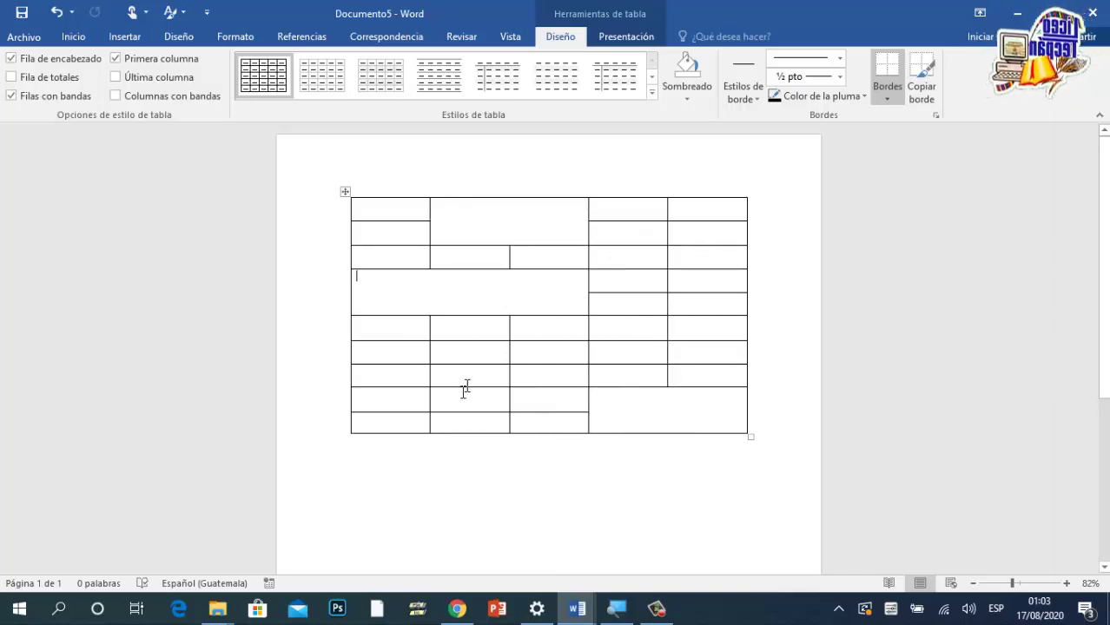
{"action": "left_click_drag", "start_coordinate": [645, 286], "coordinate": [692, 300]}
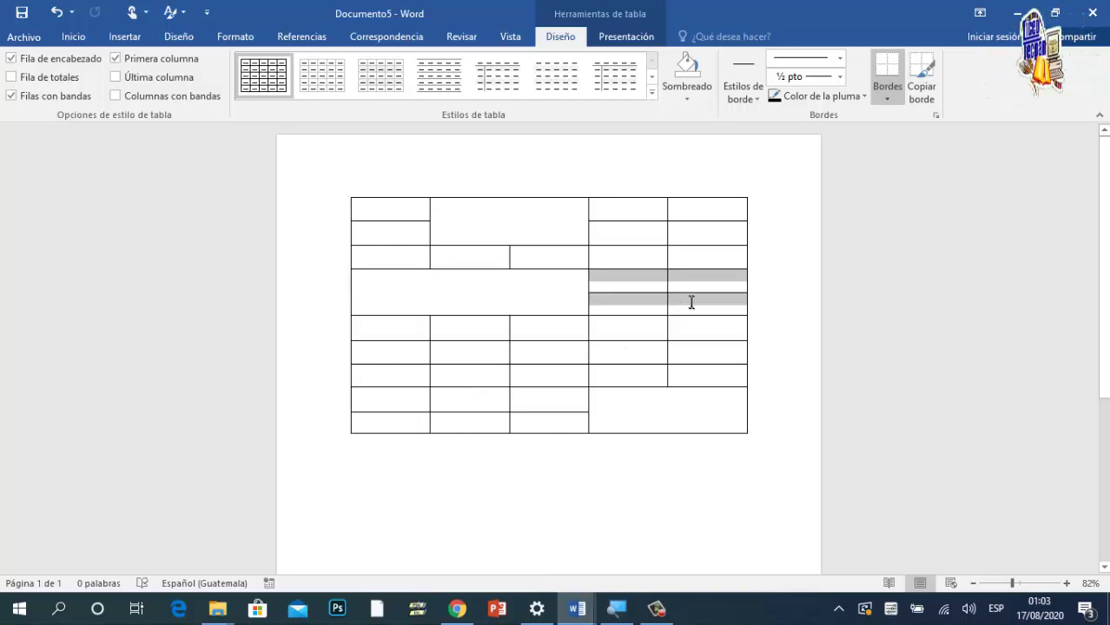
{"action": "right_click", "coordinate": [693, 304]}
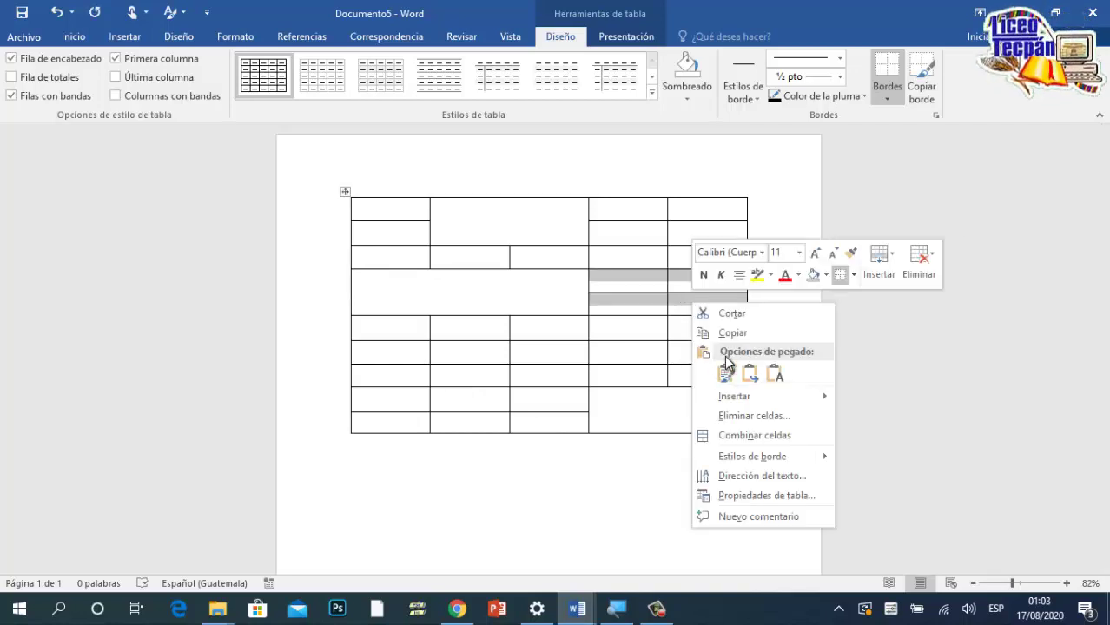
Step: Merge rows 4–5 of columns 4–5, undo every merge back to a plain grid, and stretch the rows taller
{"action": "left_click", "coordinate": [763, 435]}
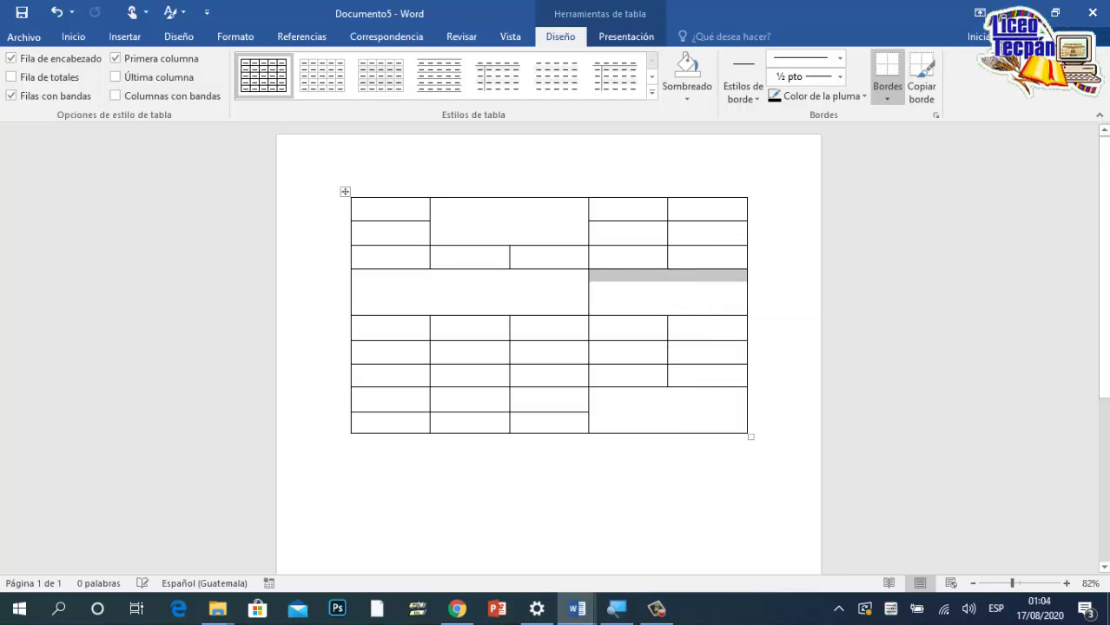
{"action": "key", "text": "ctrl+z"}
{"action": "key", "text": "ctrl+z"}
{"action": "key", "text": "ctrl+z"}
{"action": "key", "text": "ctrl+z"}
{"action": "key", "text": "ctrl+z"}
{"action": "key", "text": "ctrl+z"}
{"action": "key", "text": "ctrl+z"}
{"action": "key", "text": "ctrl+z"}
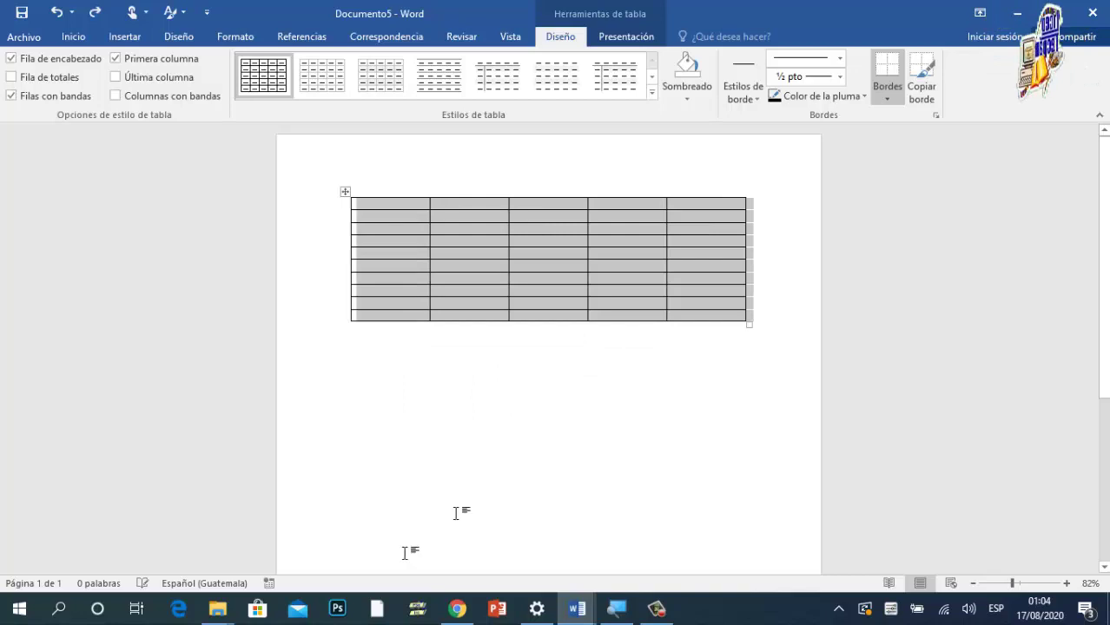
{"action": "left_click", "coordinate": [730, 330]}
{"action": "left_click", "coordinate": [699, 281]}
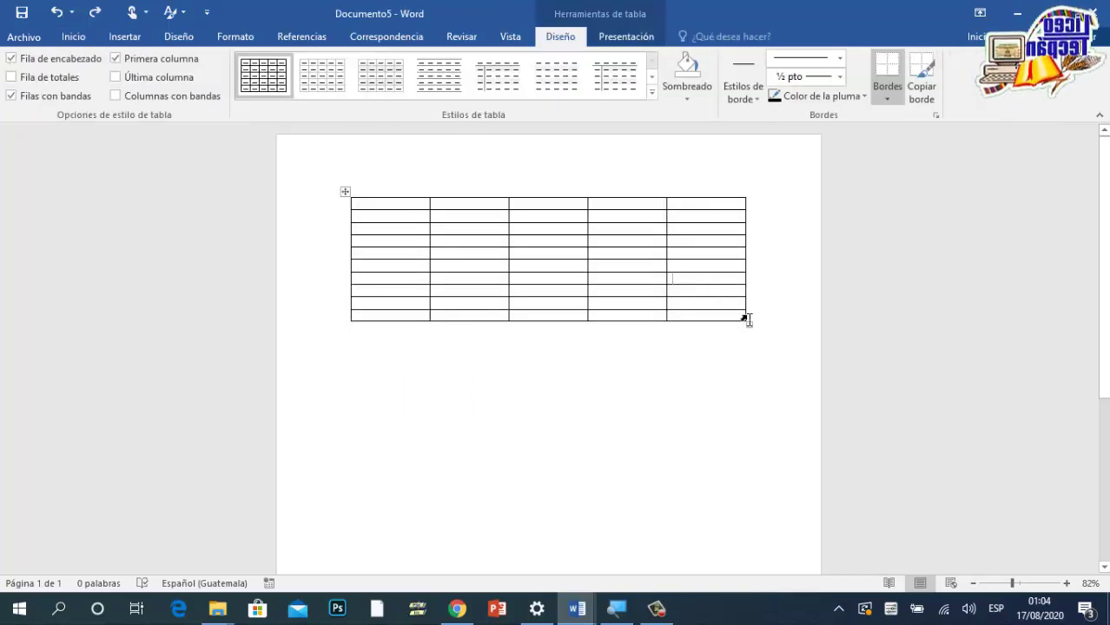
{"action": "left_click_drag", "start_coordinate": [750, 324], "coordinate": [743, 432]}
{"action": "left_click", "coordinate": [73, 37]}
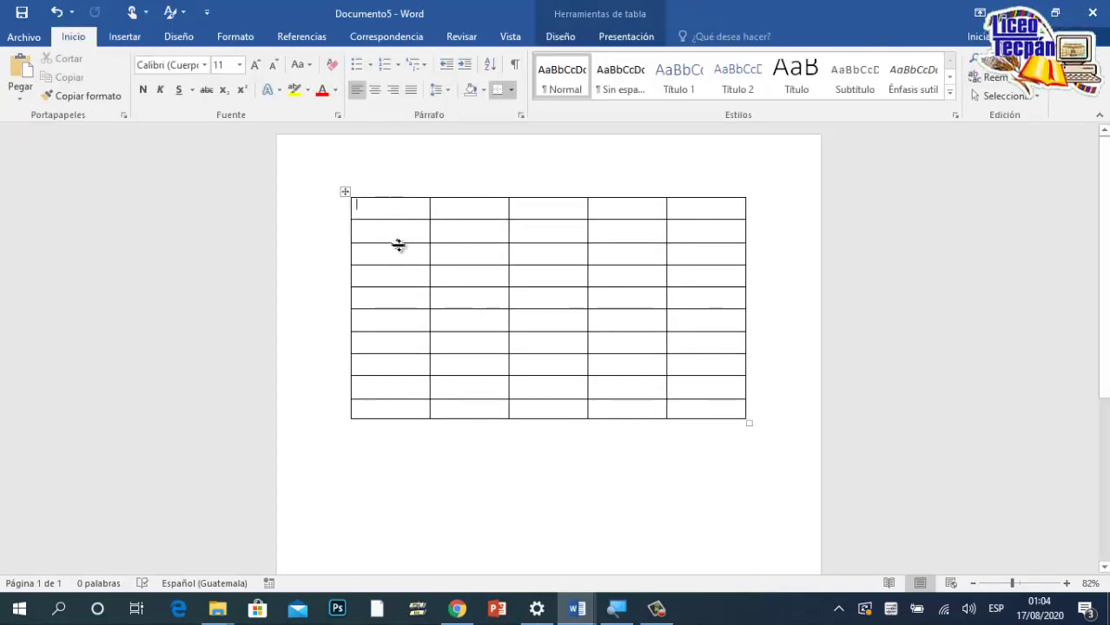
Step: Browse the ribbon tabs from Insertar through Diseño, opening and closing the border styles list
{"action": "left_click", "coordinate": [123, 38]}
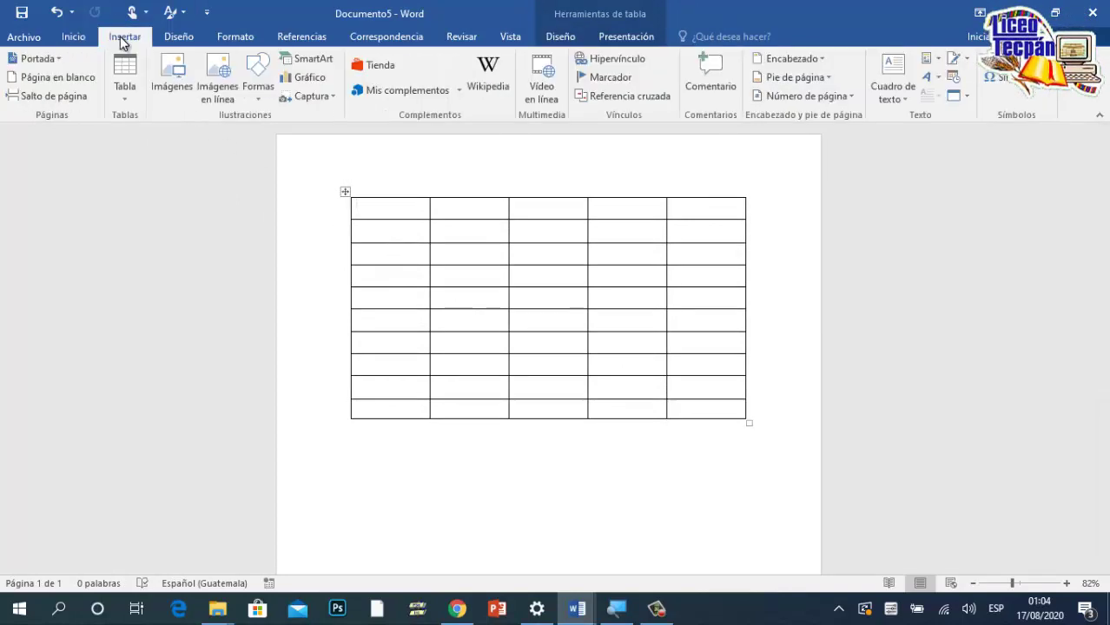
{"action": "left_click", "coordinate": [183, 37]}
{"action": "left_click", "coordinate": [233, 37]}
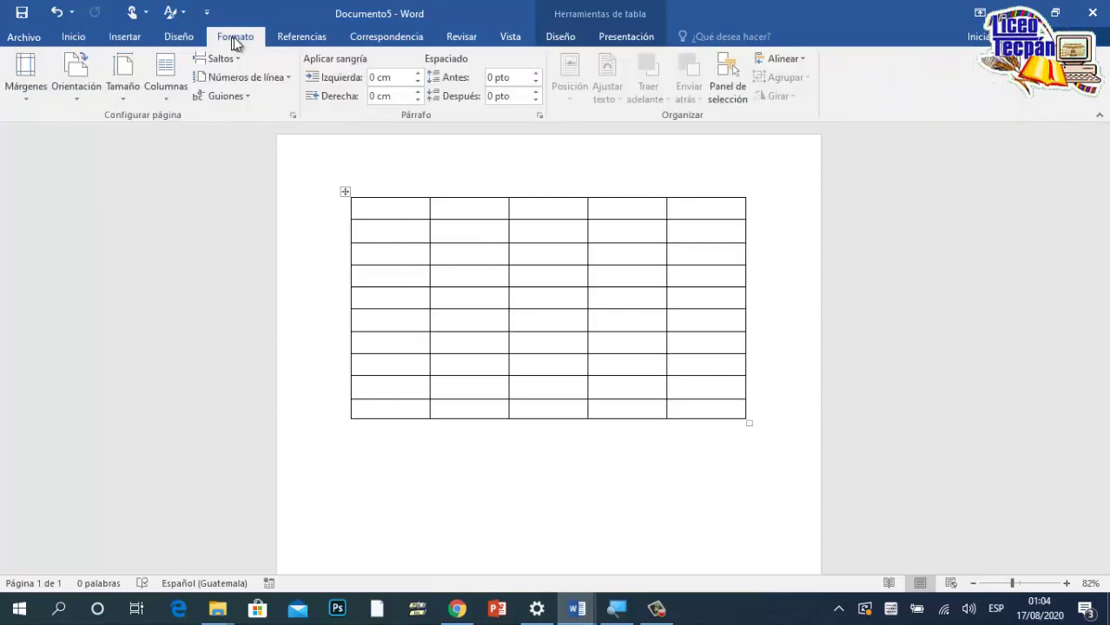
{"action": "left_click", "coordinate": [315, 43]}
{"action": "left_click", "coordinate": [399, 35]}
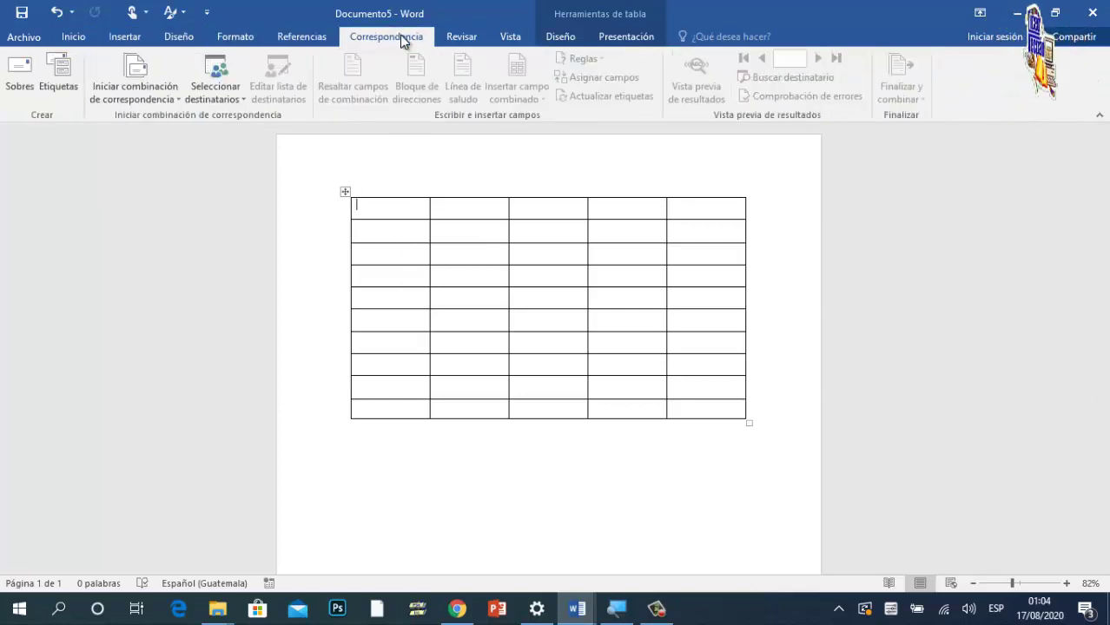
{"action": "left_click", "coordinate": [457, 38]}
{"action": "left_click", "coordinate": [512, 42]}
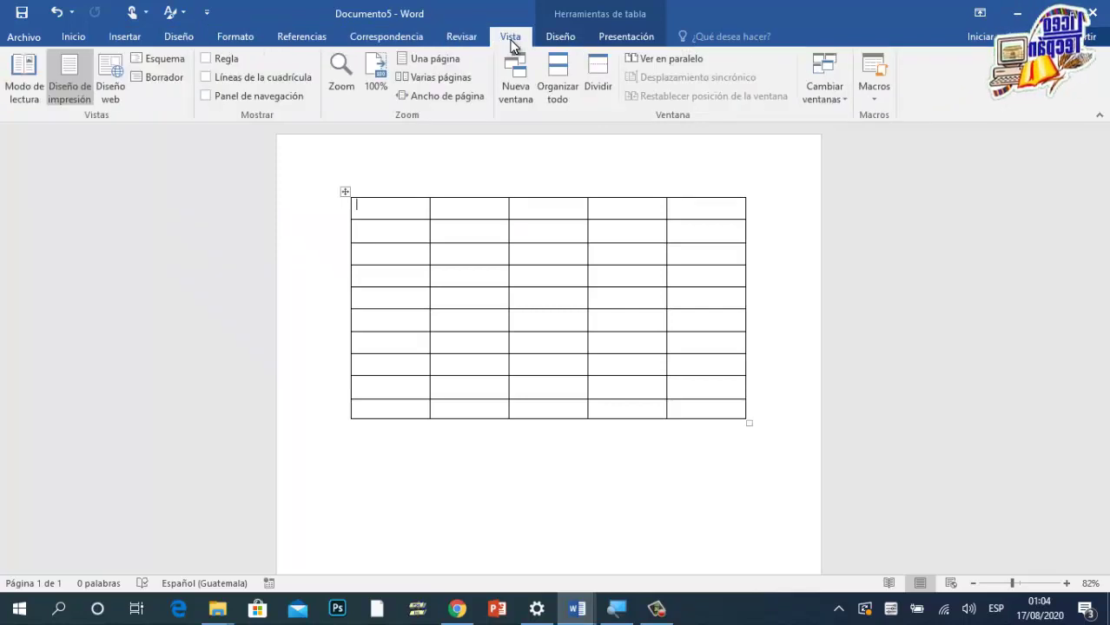
{"action": "left_click", "coordinate": [553, 37]}
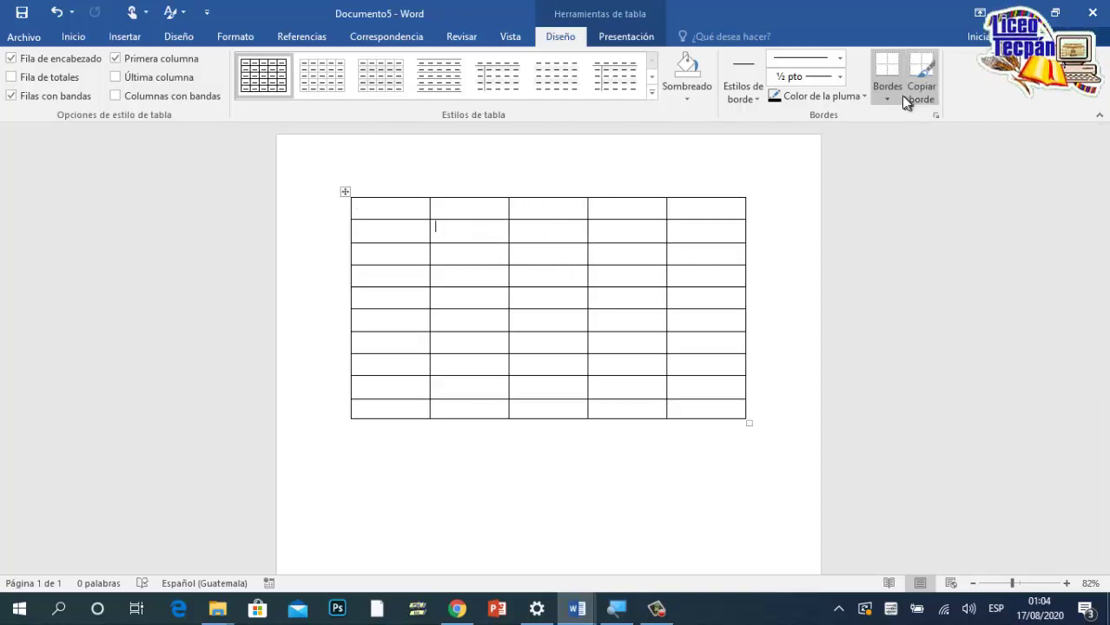
{"action": "left_click", "coordinate": [753, 99]}
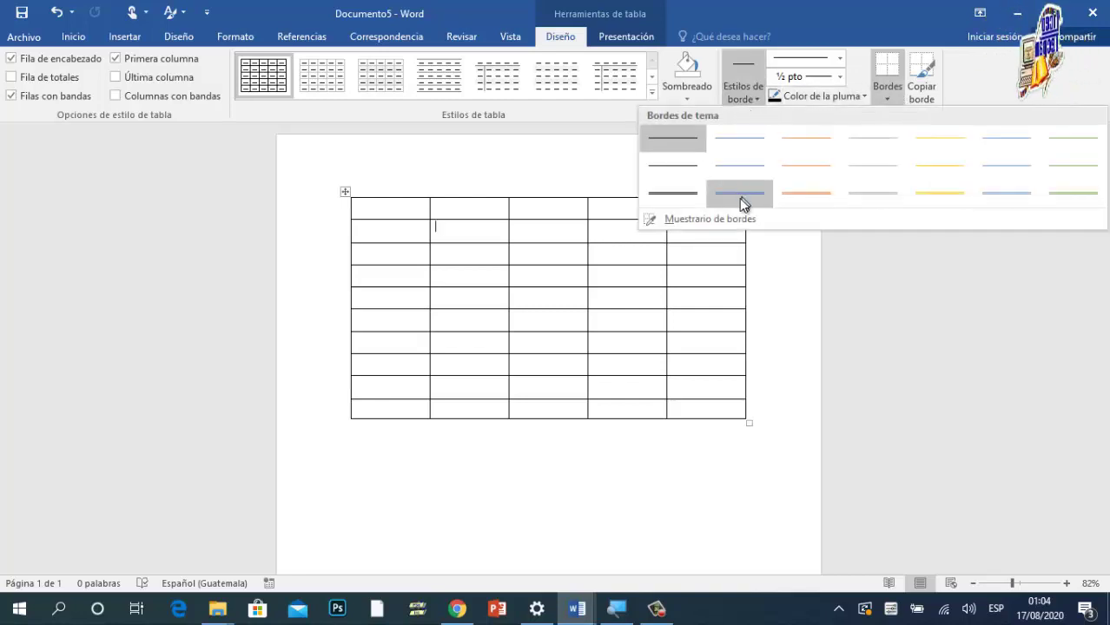
{"action": "left_click", "coordinate": [483, 265]}
Step: Bring up the Presentación table layout commands with the insertion point in row 2, column 1
{"action": "left_click", "coordinate": [616, 39]}
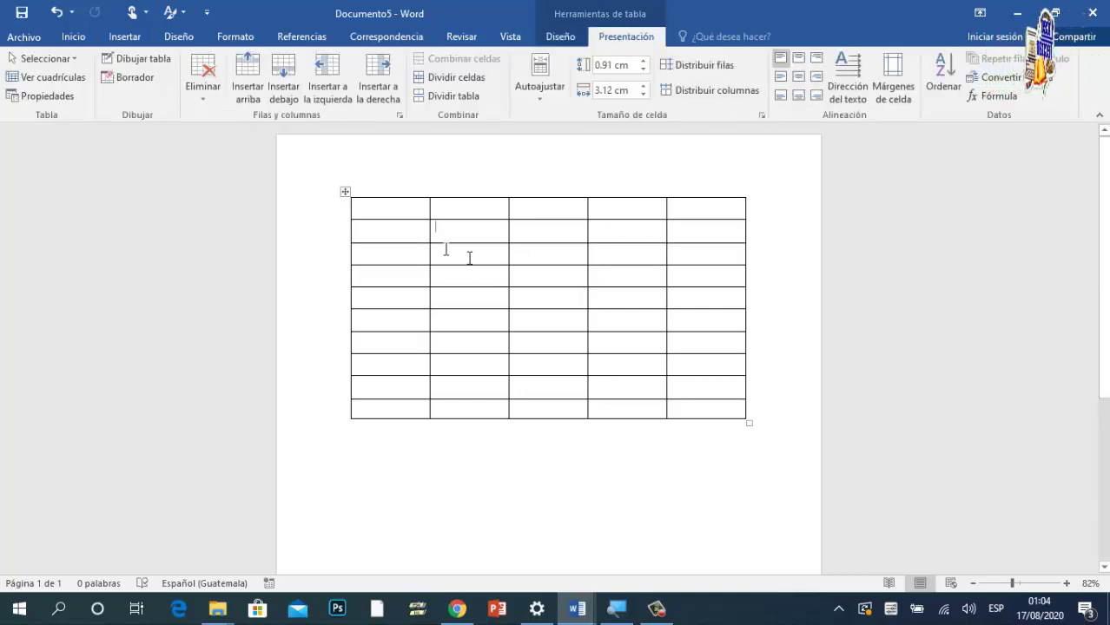
{"action": "left_click", "coordinate": [561, 280]}
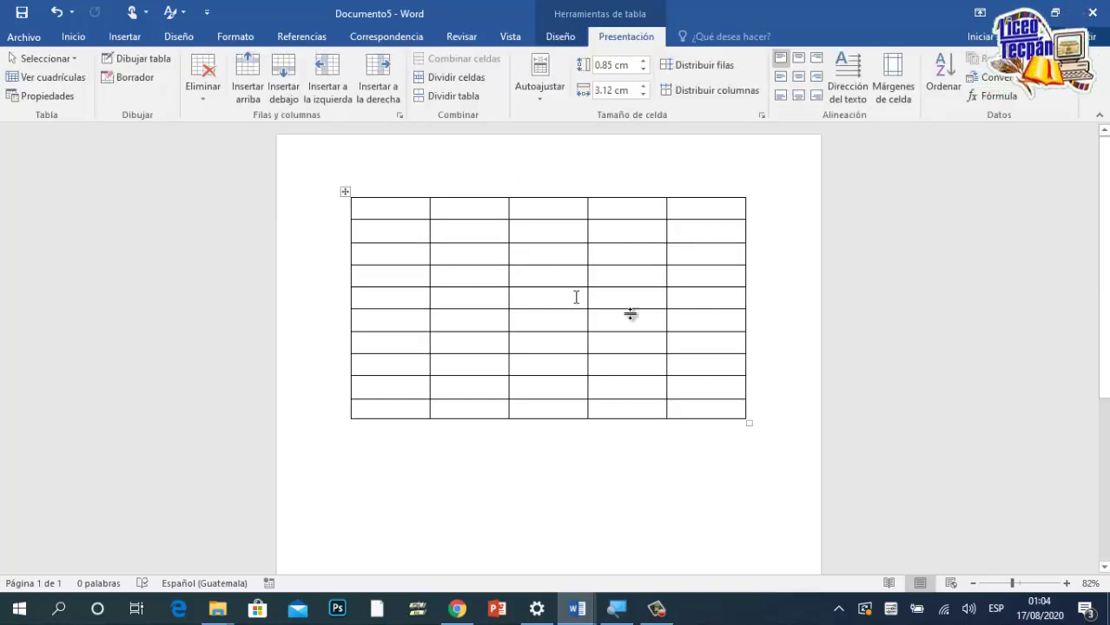
{"action": "left_click", "coordinate": [768, 272]}
{"action": "left_click", "coordinate": [383, 222]}
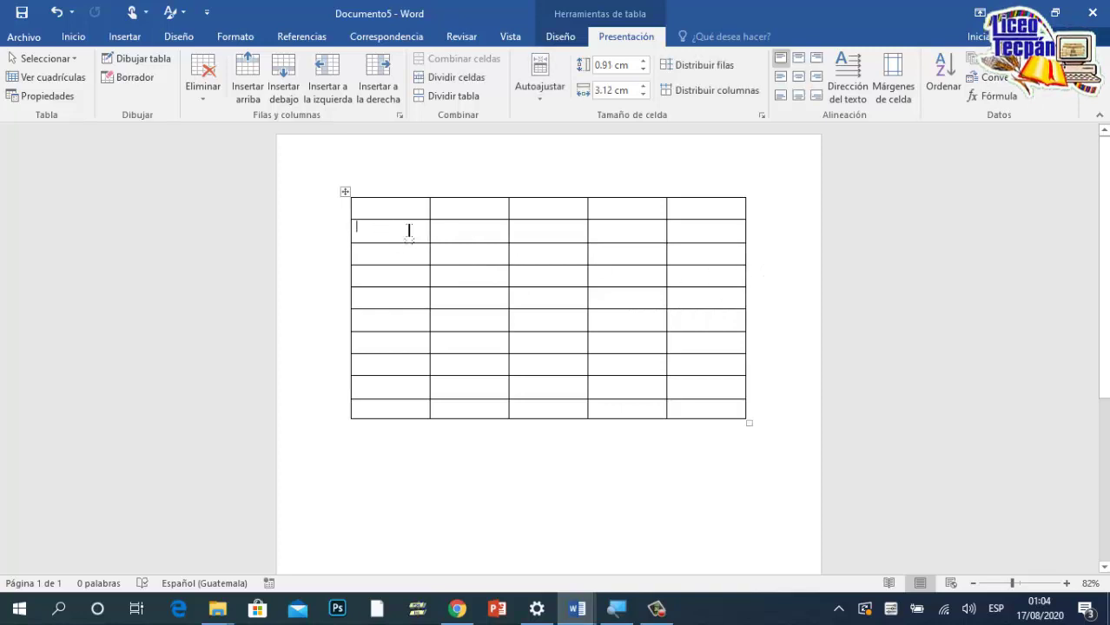
Step: With the Borrador eraser, remove horizontal borders in columns 2, 5, 1 and 3
{"action": "left_click", "coordinate": [126, 77]}
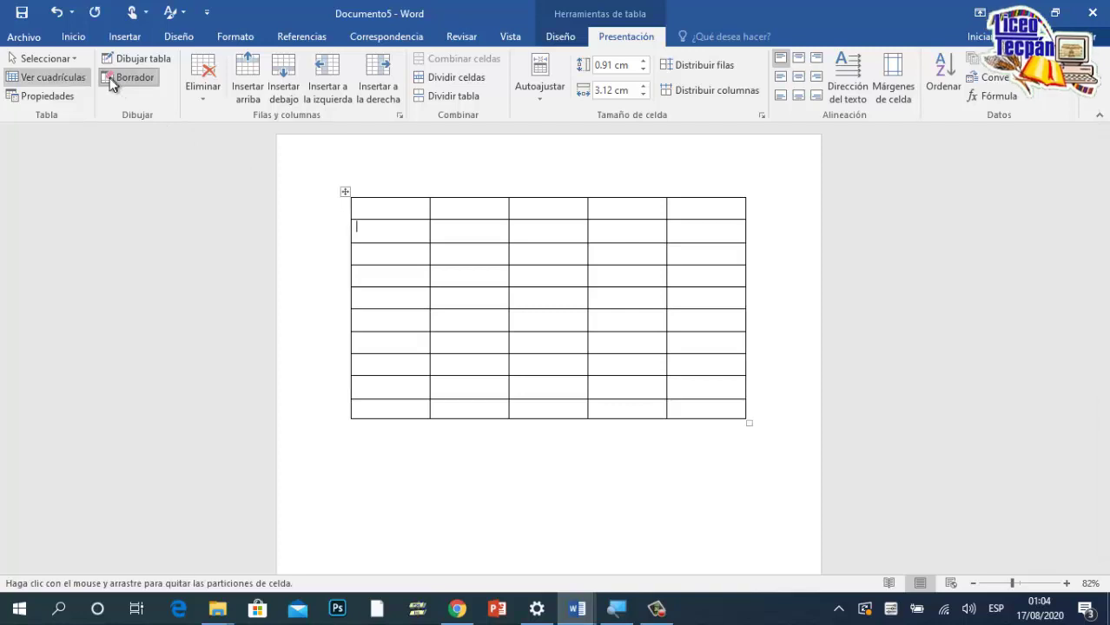
{"action": "left_click", "coordinate": [474, 242]}
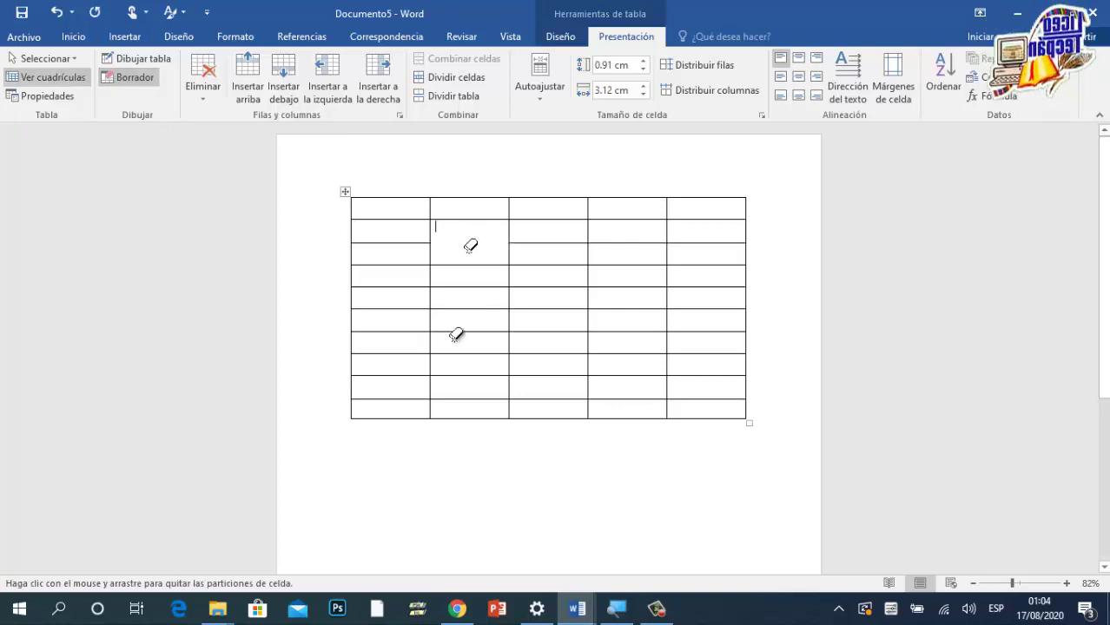
{"action": "left_click", "coordinate": [708, 373]}
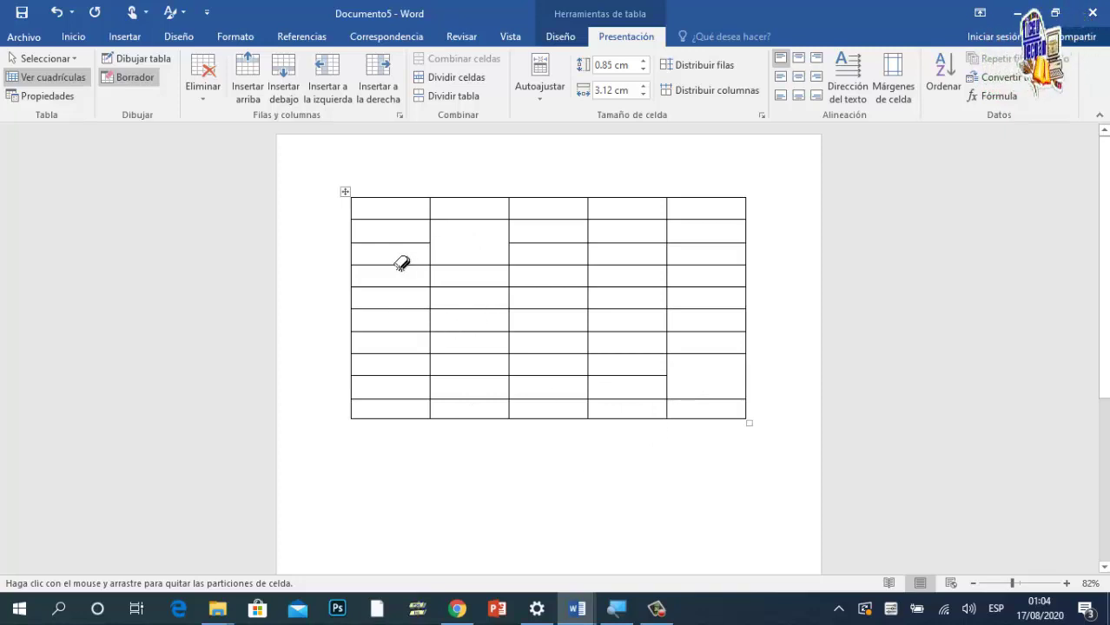
{"action": "left_click", "coordinate": [410, 354]}
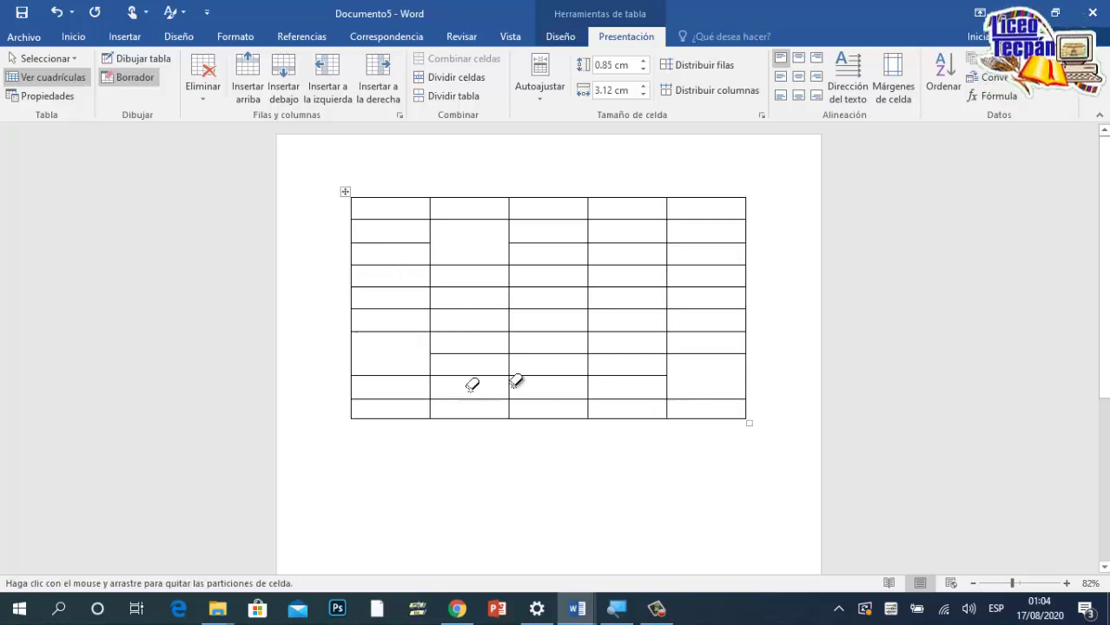
{"action": "left_click", "coordinate": [551, 308]}
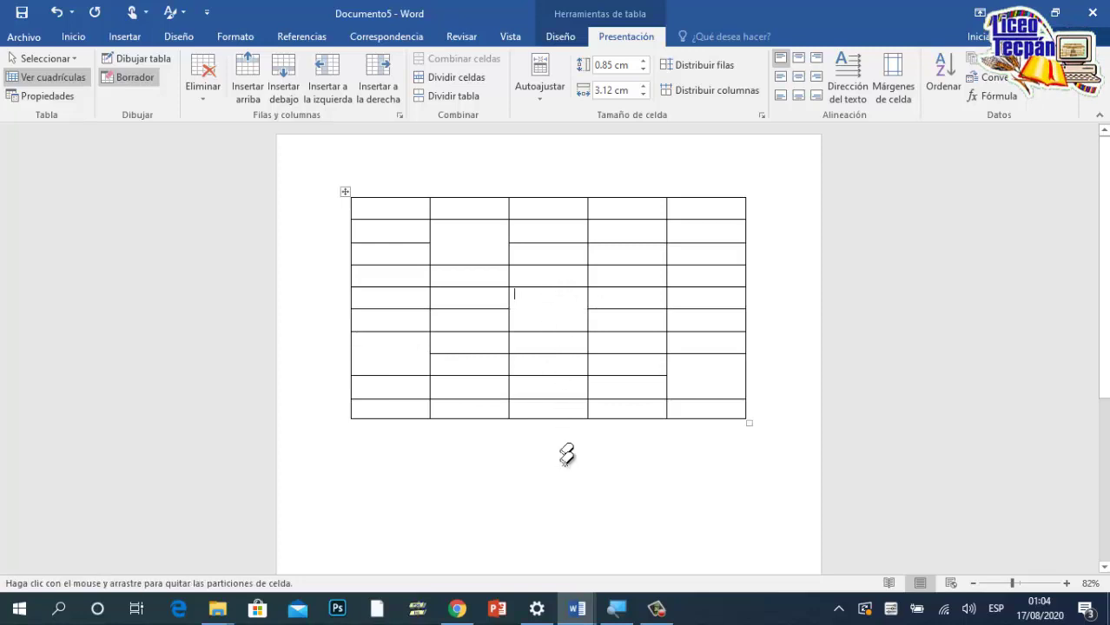
{"action": "left_click", "coordinate": [549, 399]}
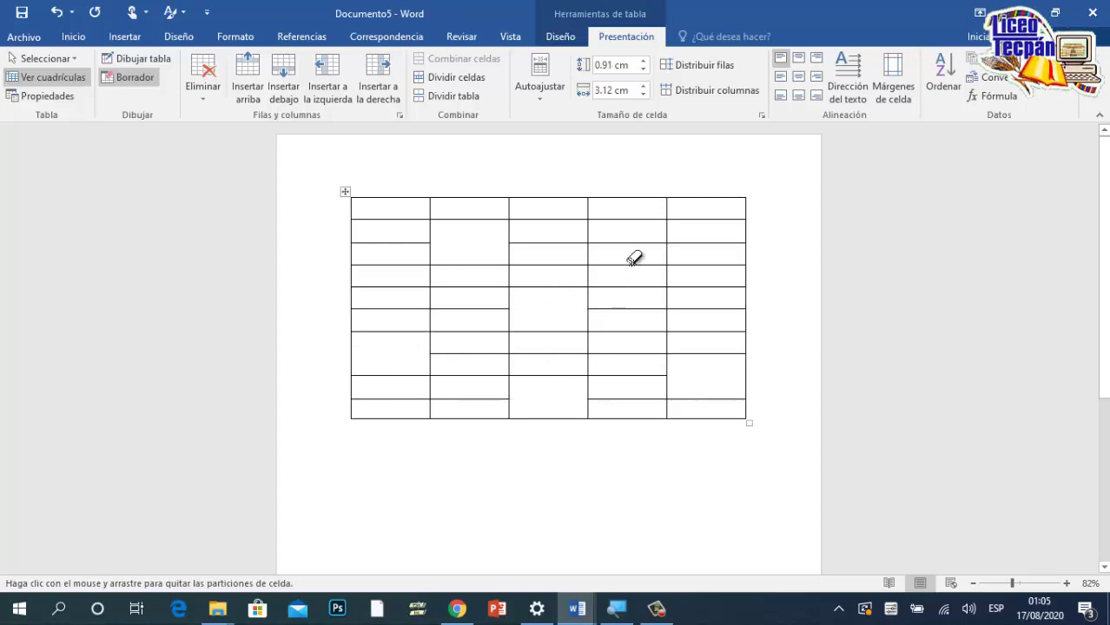
{"action": "left_click", "coordinate": [702, 242]}
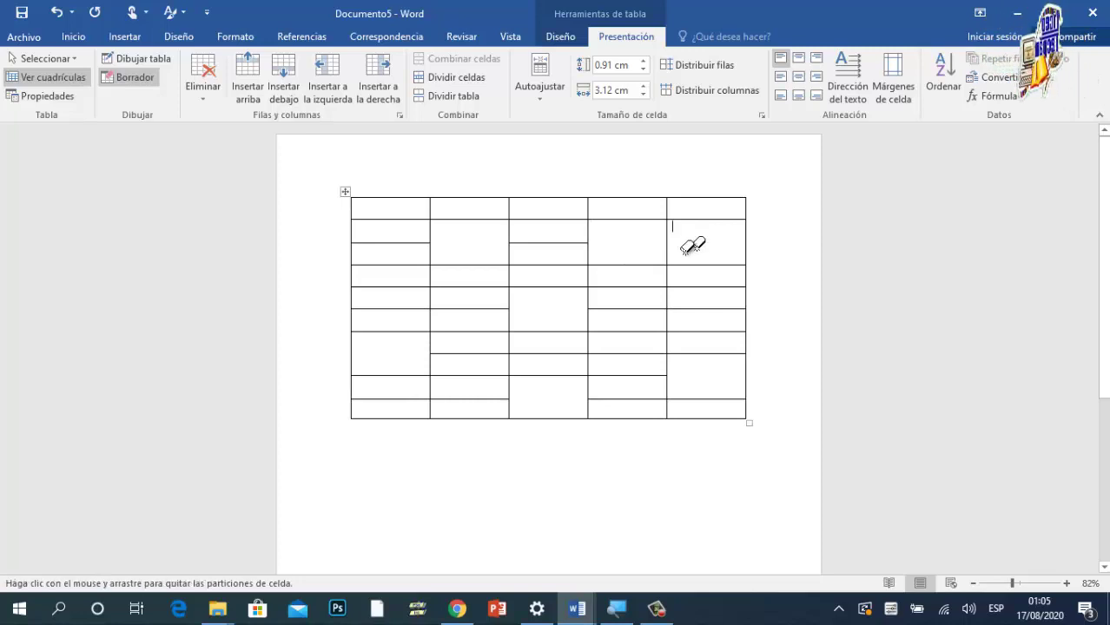
Step: Erase more borders to merge cells in columns 4, 1, 3 and 2
{"action": "left_click", "coordinate": [629, 332]}
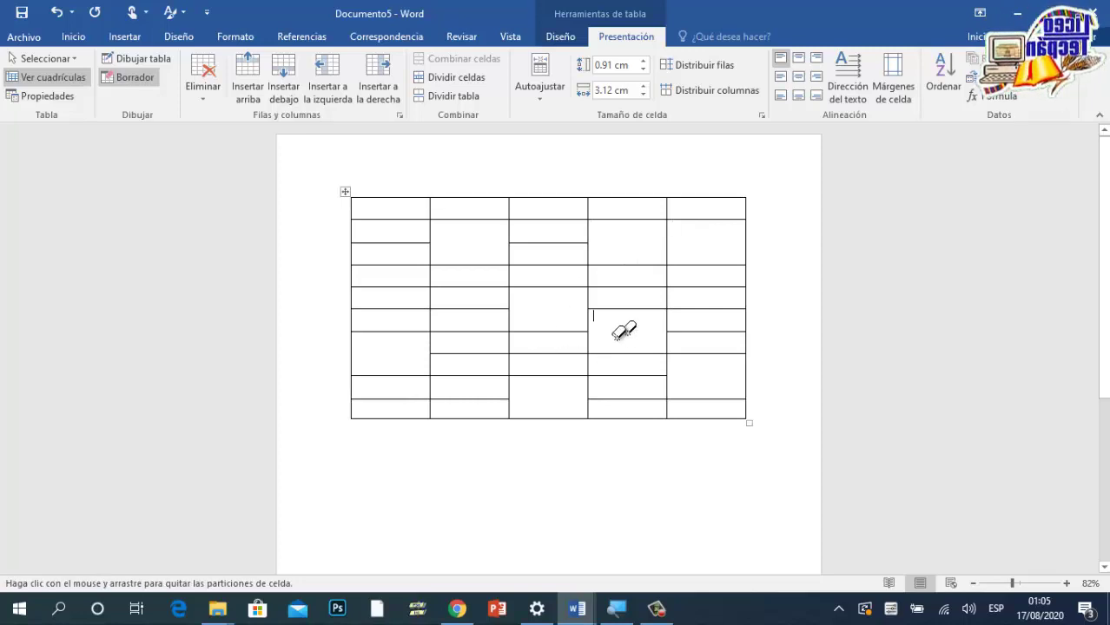
{"action": "left_click", "coordinate": [397, 286]}
{"action": "left_click", "coordinate": [556, 286]}
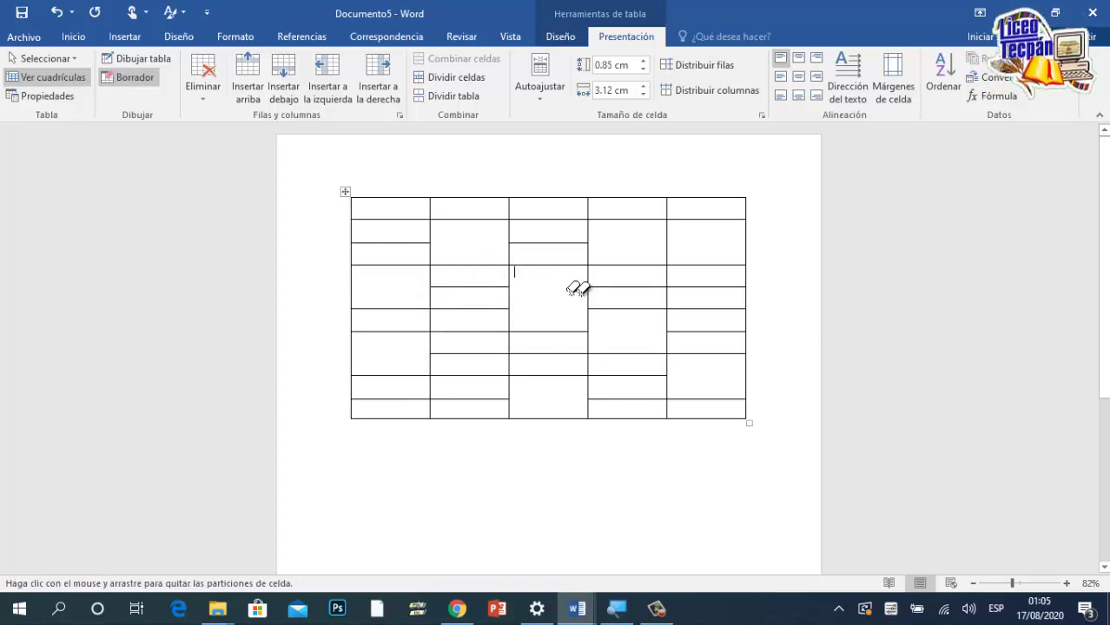
{"action": "left_click", "coordinate": [627, 287]}
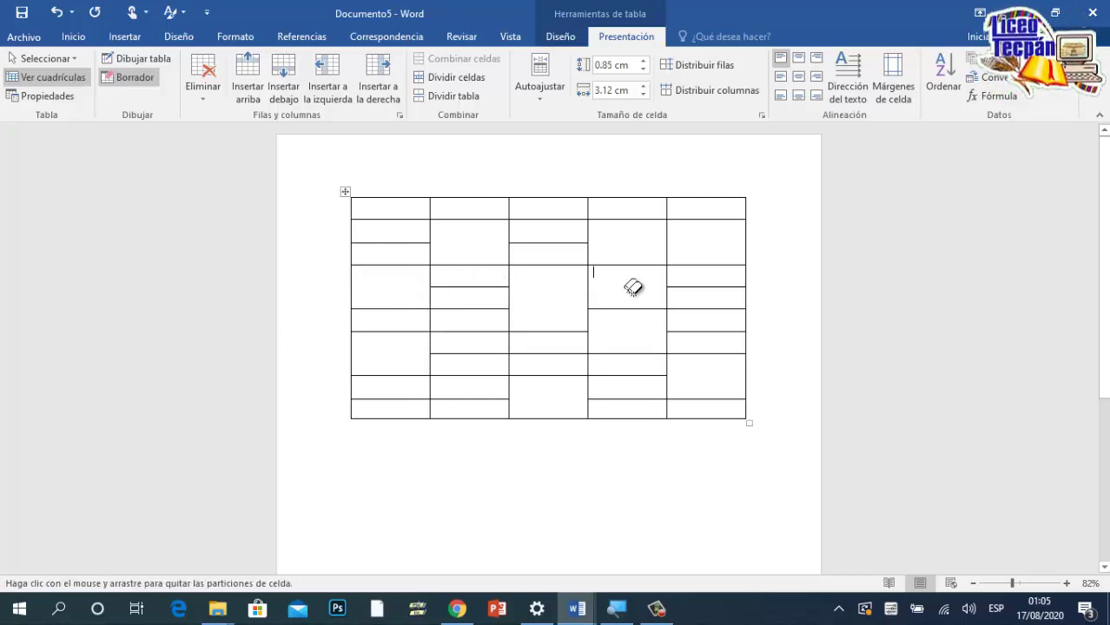
{"action": "left_click", "coordinate": [482, 398]}
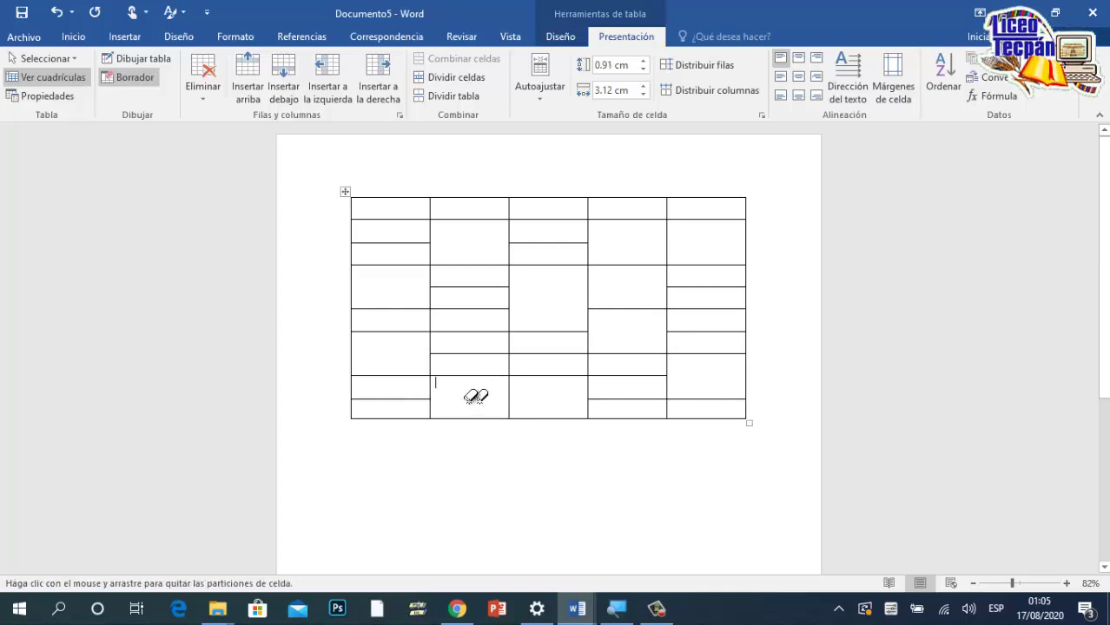
{"action": "left_click", "coordinate": [391, 309]}
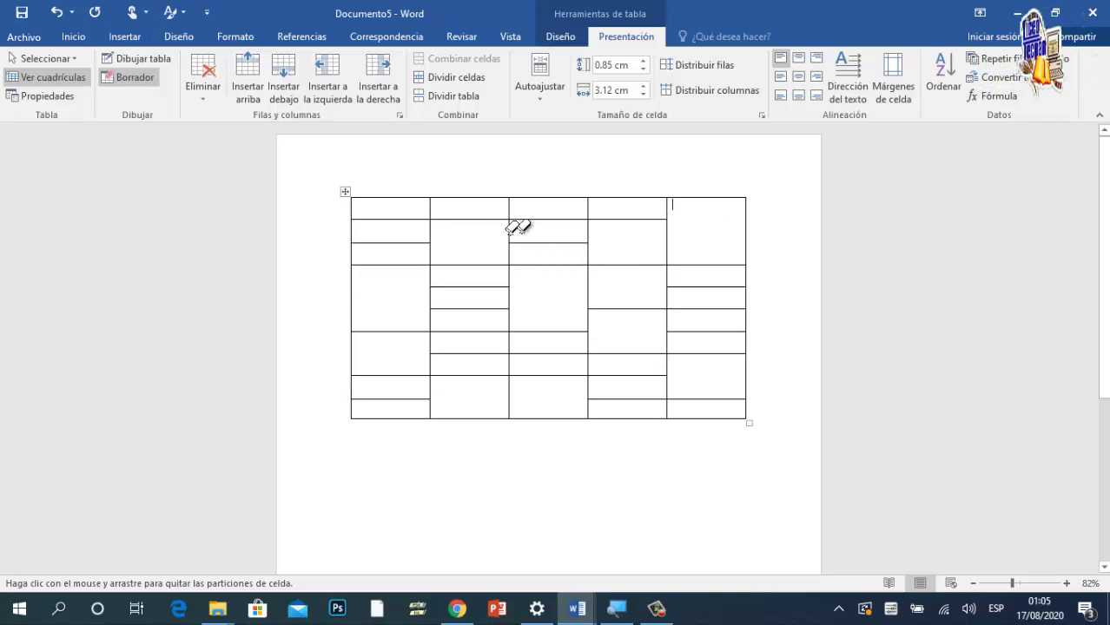
{"action": "left_click", "coordinate": [543, 219]}
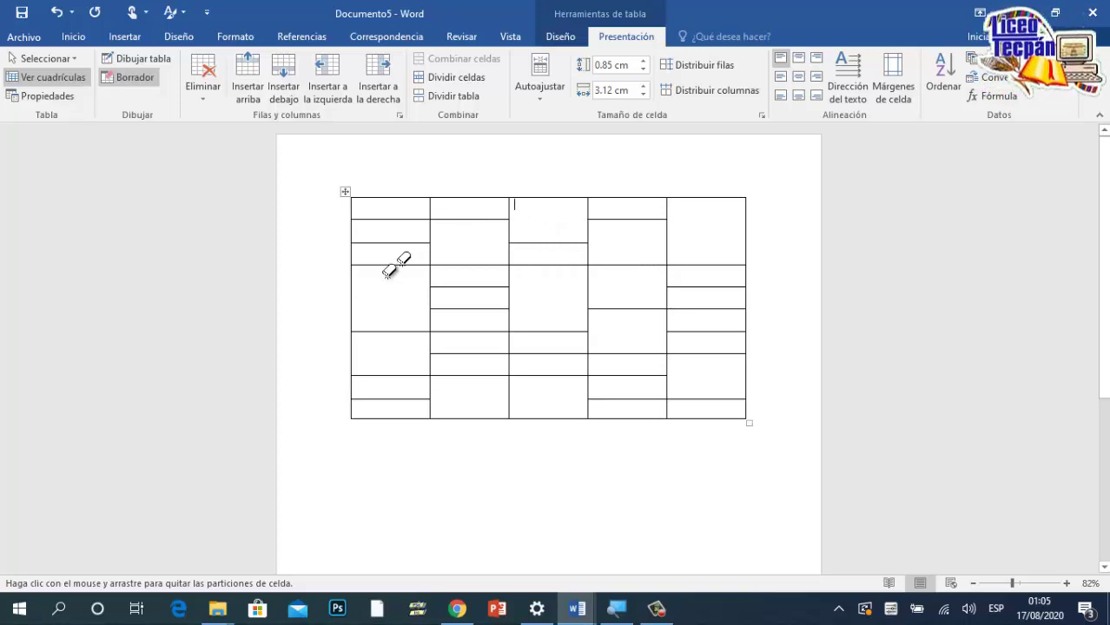
{"action": "left_click", "coordinate": [540, 354]}
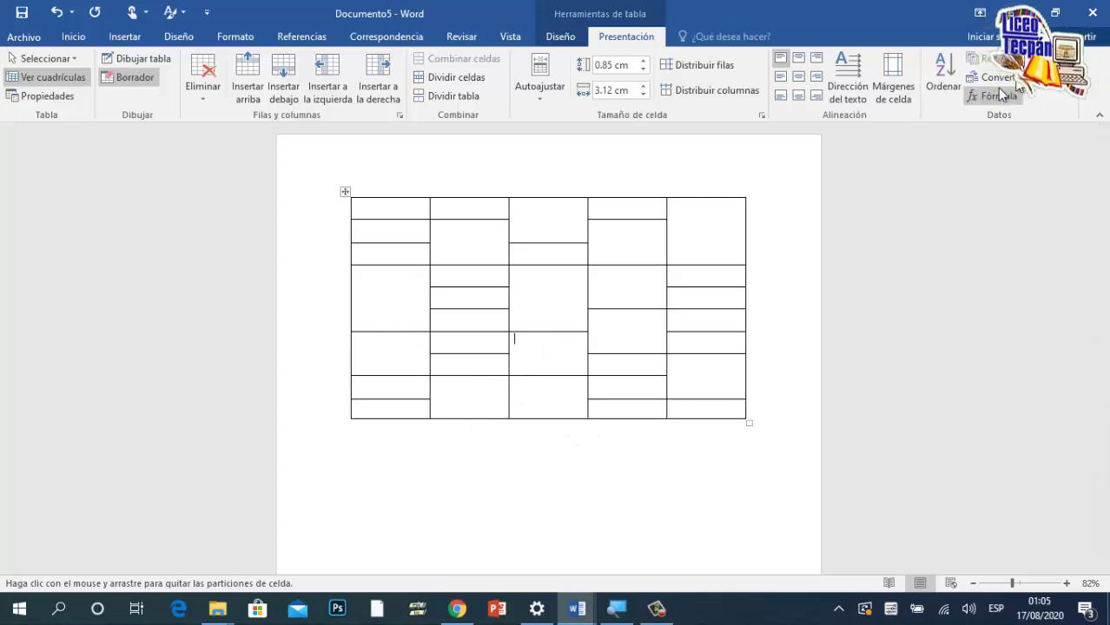
Step: Make all the table's rows equal height with Distribuir filas
{"action": "left_click", "coordinate": [349, 198]}
{"action": "right_click", "coordinate": [347, 200]}
{"action": "key", "text": "Escape"}
{"action": "key", "text": "Escape"}
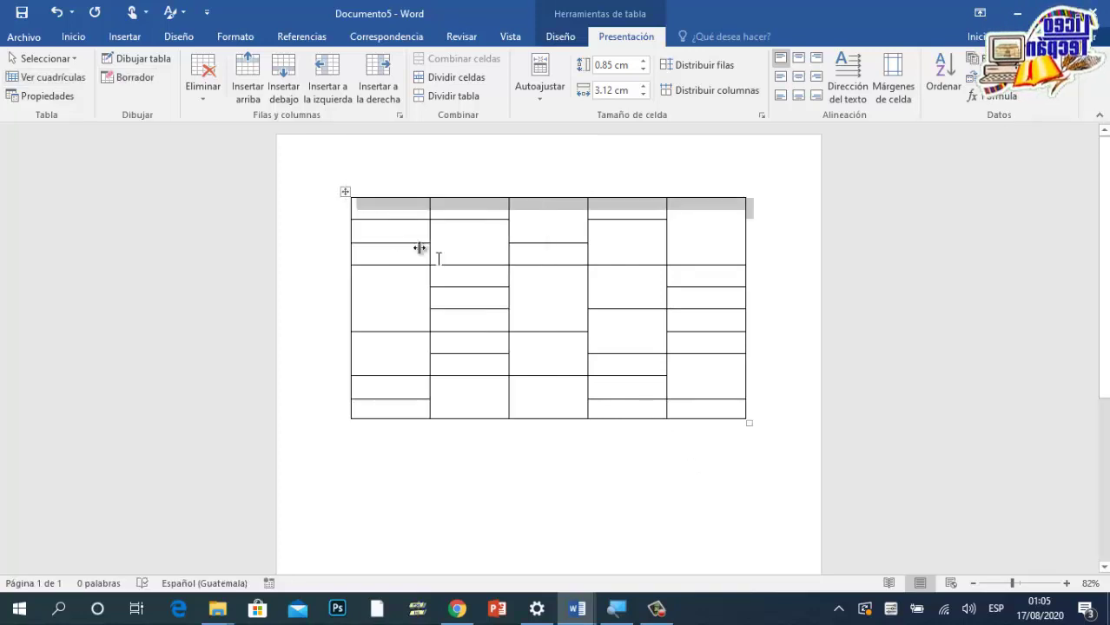
{"action": "right_click", "coordinate": [346, 192]}
{"action": "key", "text": "n"}
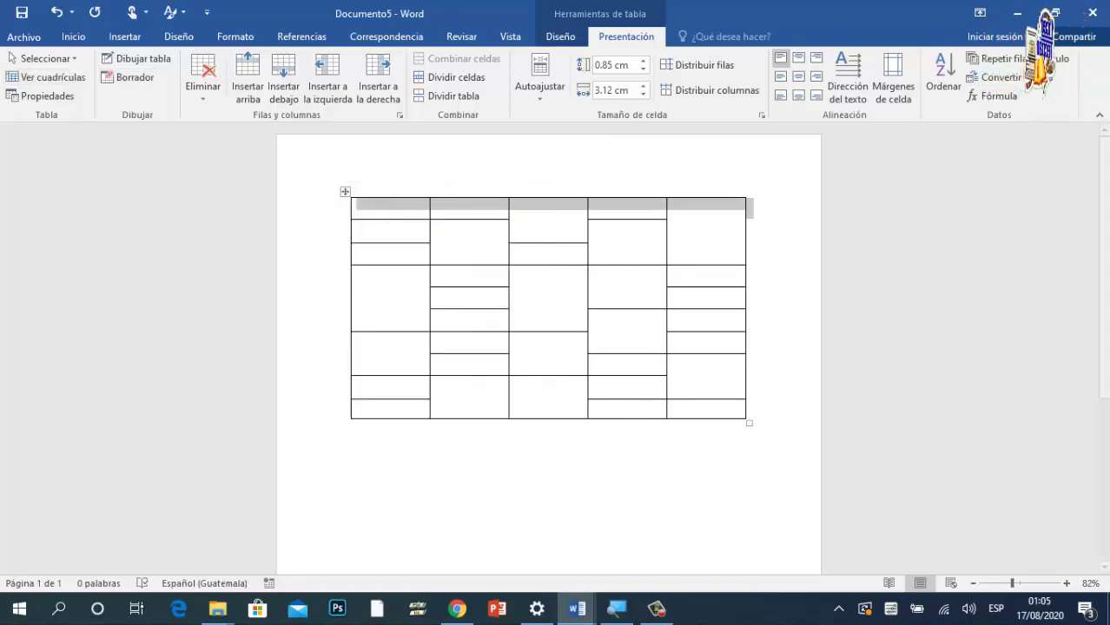
{"action": "left_click", "coordinate": [346, 192]}
Step: Cut the whole table out of Documento5, leaving a blank page
{"action": "right_click", "coordinate": [346, 192]}
{"action": "left_click", "coordinate": [374, 205]}
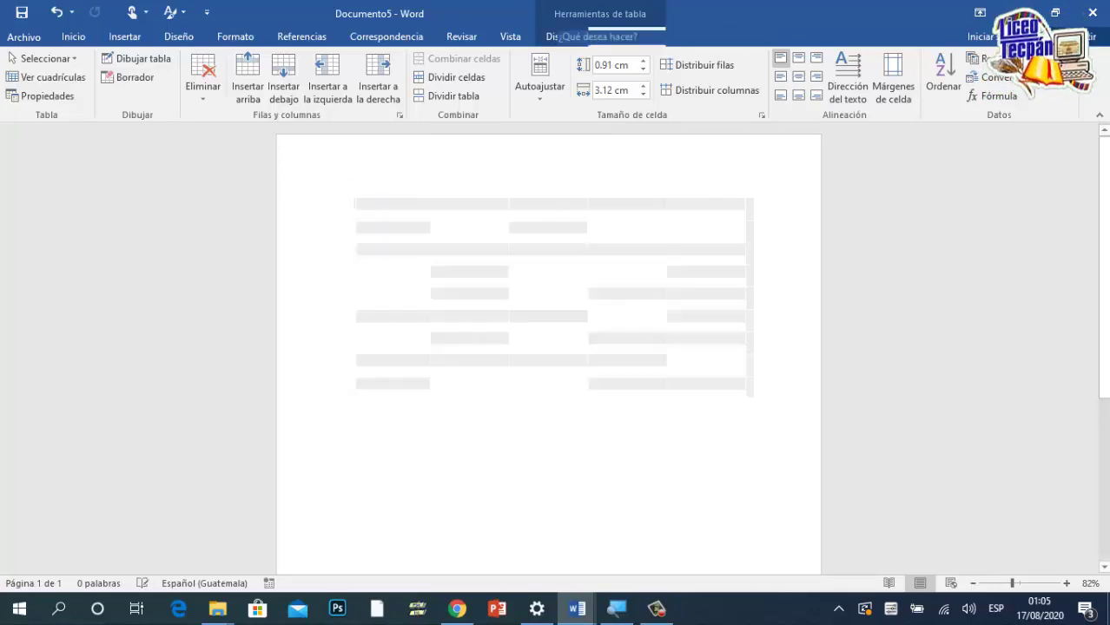
{"action": "left_click", "coordinate": [577, 610]}
{"action": "left_click", "coordinate": [528, 578]}
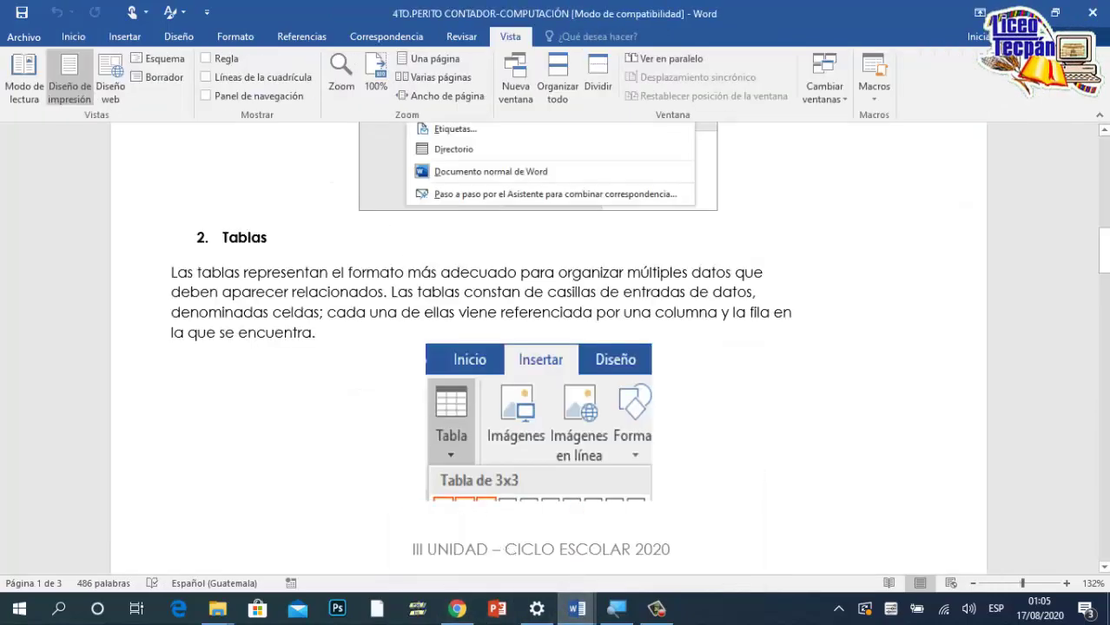
{"action": "scroll", "coordinate": [345, 348], "scroll_direction": "down", "scroll_amount": 5}
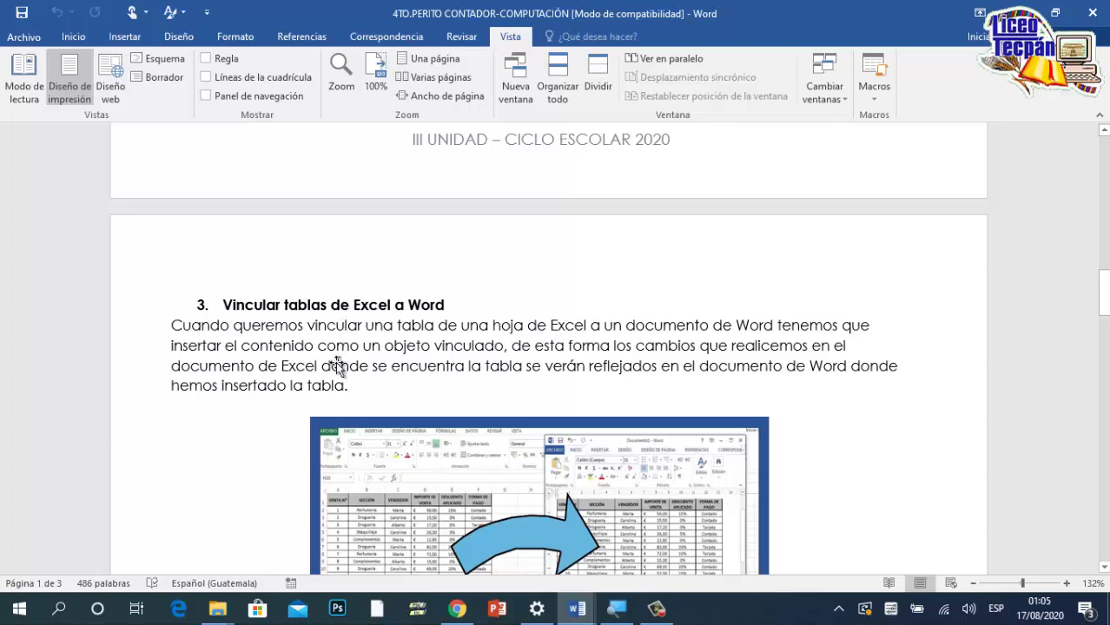
{"action": "scroll", "coordinate": [338, 364], "scroll_direction": "down", "scroll_amount": 3}
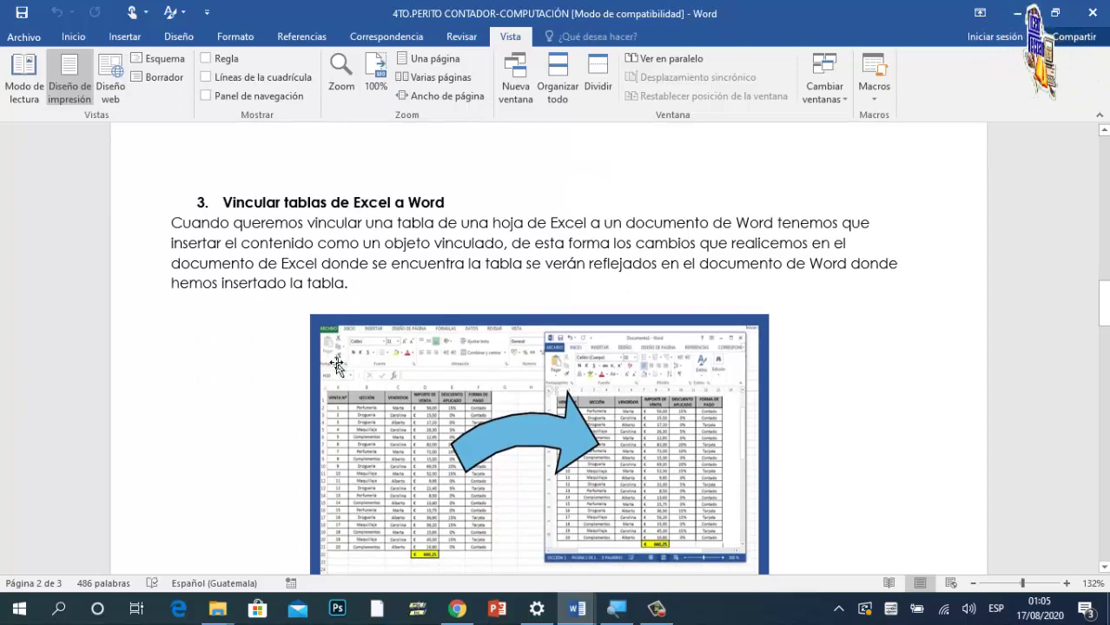
{"action": "scroll", "coordinate": [338, 364], "scroll_direction": "up", "scroll_amount": 3}
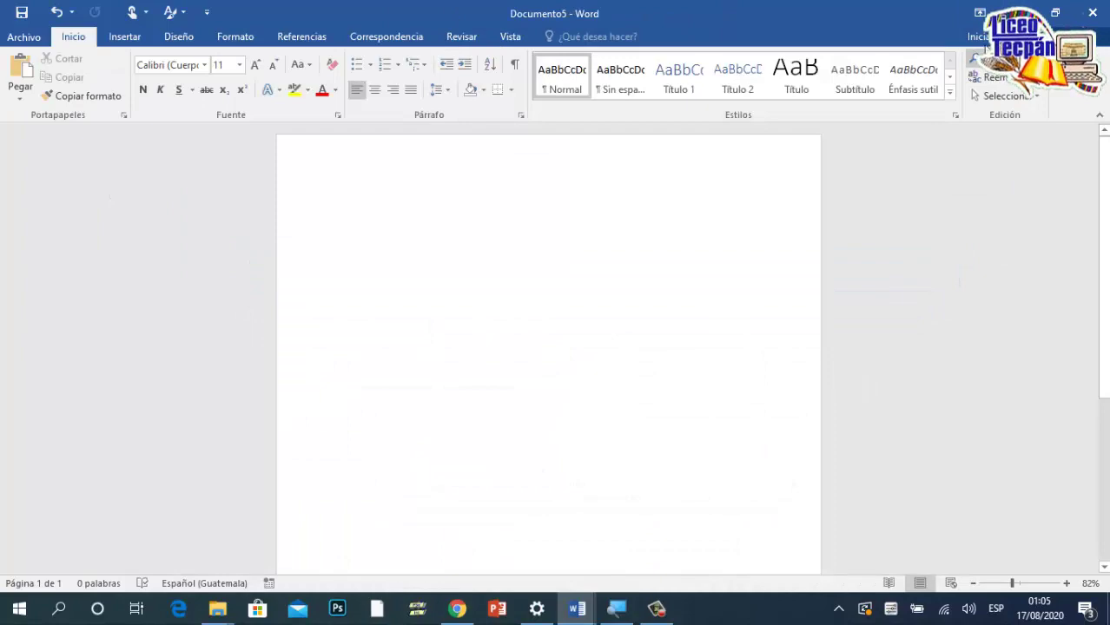
Step: Open the TABLA DE CALIFICACIONES workbook from the desktop and copy its whole grade table
{"action": "key", "text": "super+d"}
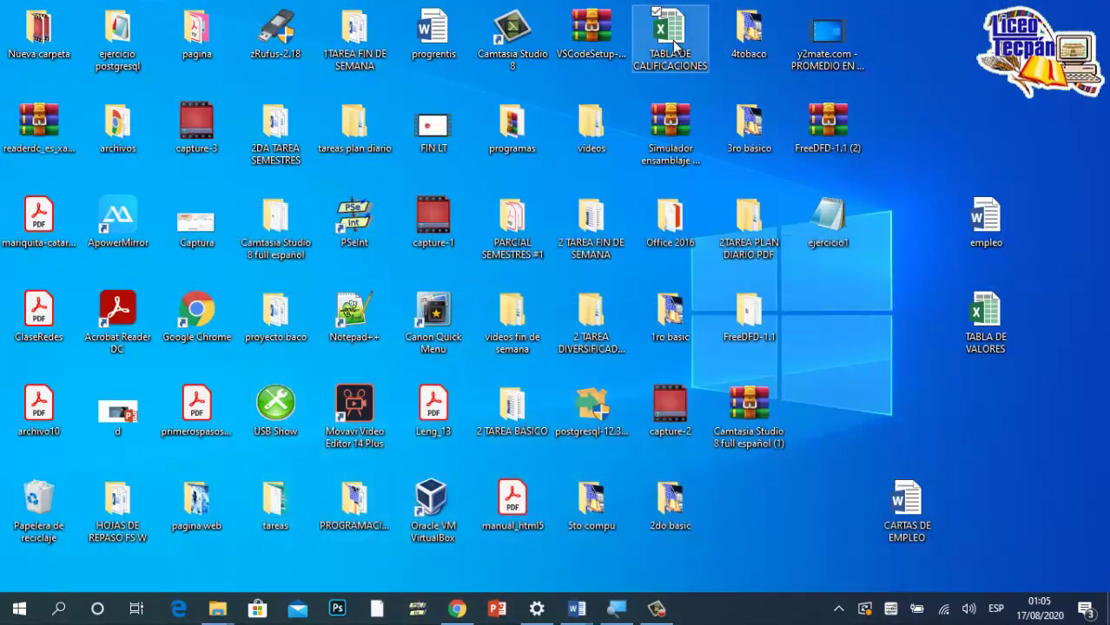
{"action": "double_click", "coordinate": [674, 45]}
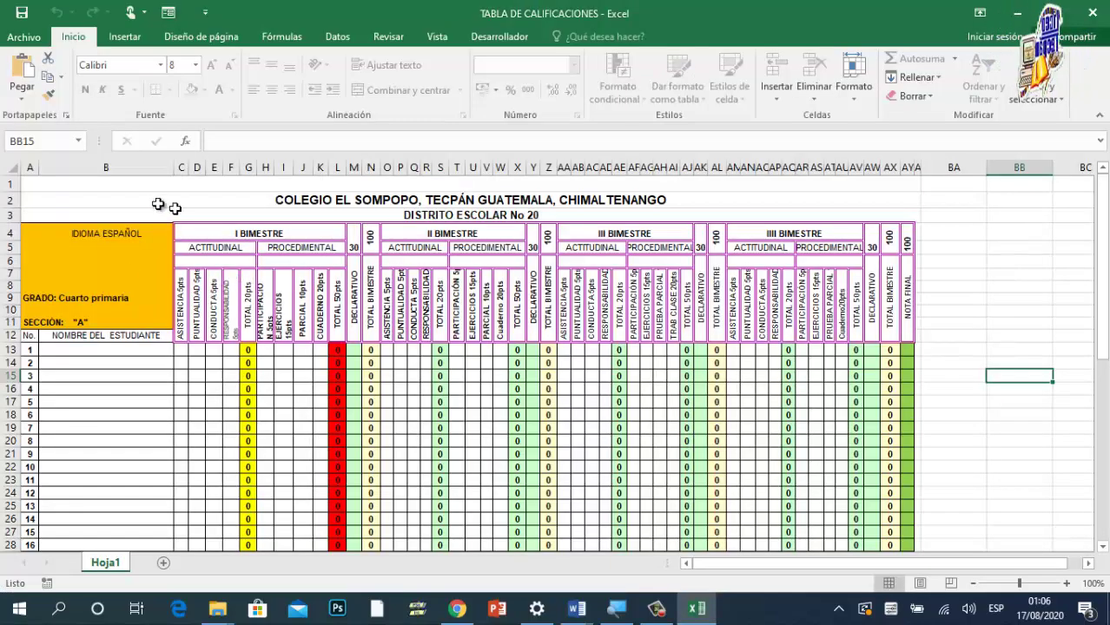
{"action": "left_click_drag", "start_coordinate": [137, 183], "coordinate": [285, 240]}
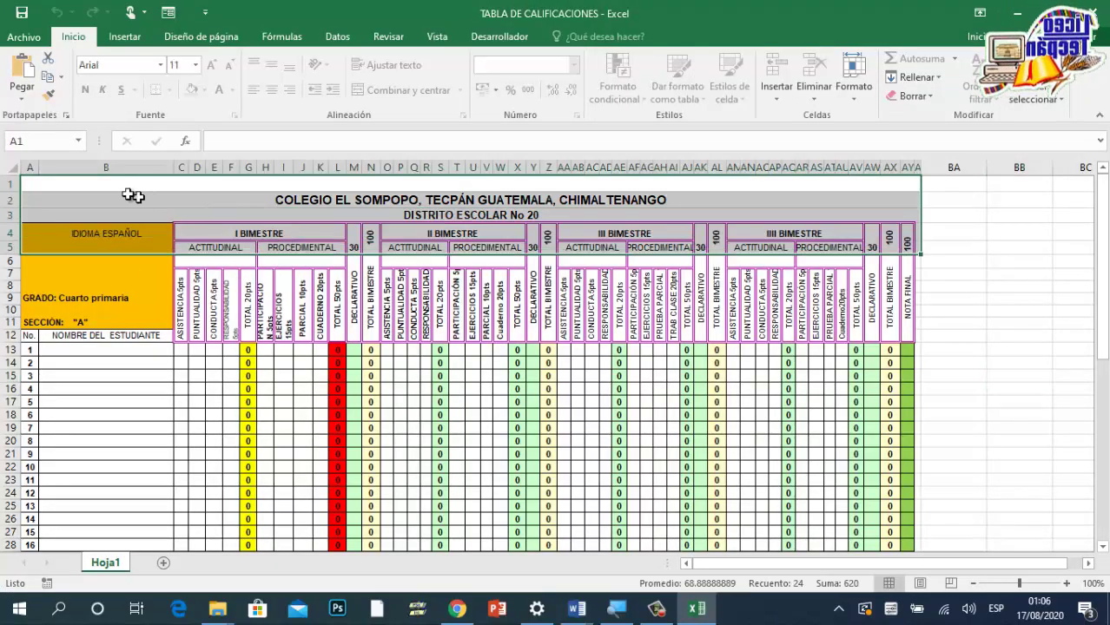
{"action": "left_click_drag", "start_coordinate": [126, 192], "coordinate": [394, 545]}
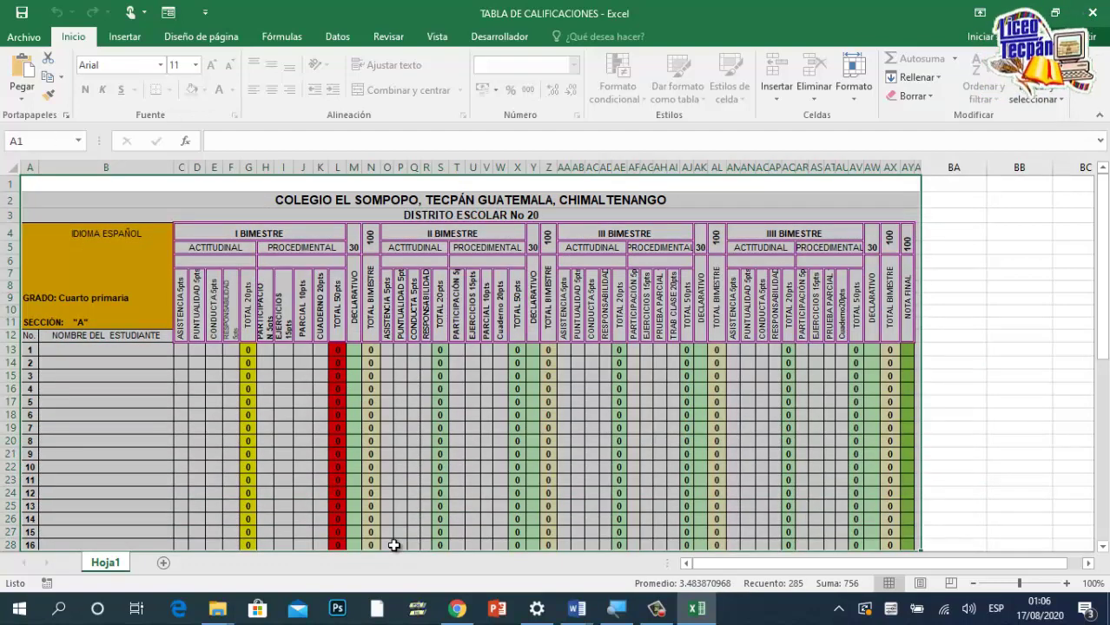
{"action": "key", "text": "ctrl+c"}
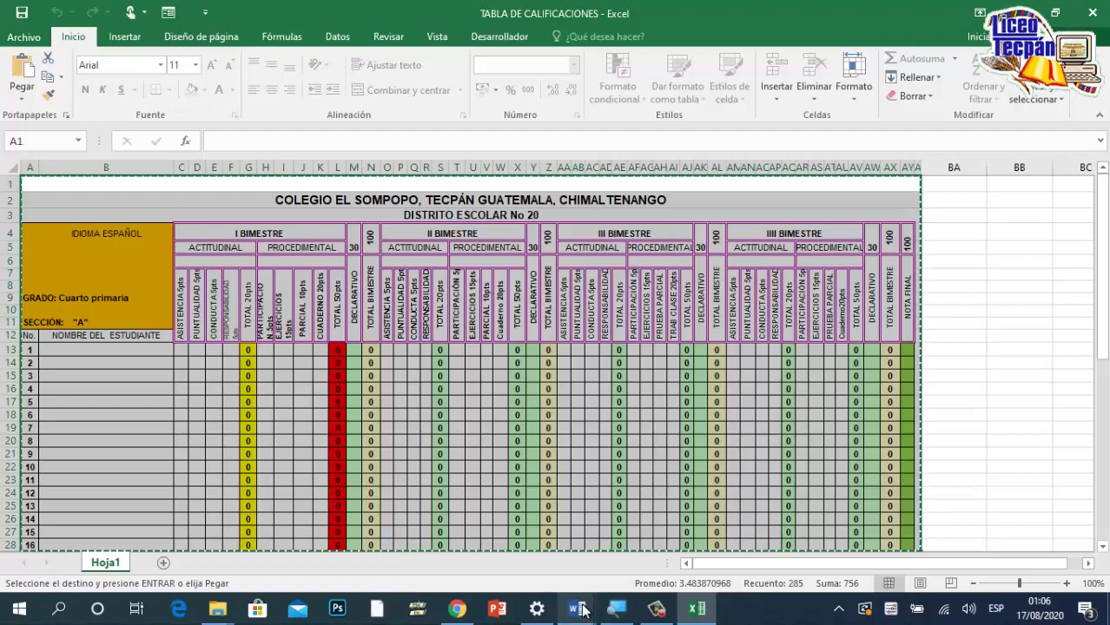
Step: Return to Documento5 and set its page to Legal paper in Horizontal (landscape) orientation
{"action": "left_click", "coordinate": [583, 609]}
{"action": "left_click", "coordinate": [660, 522]}
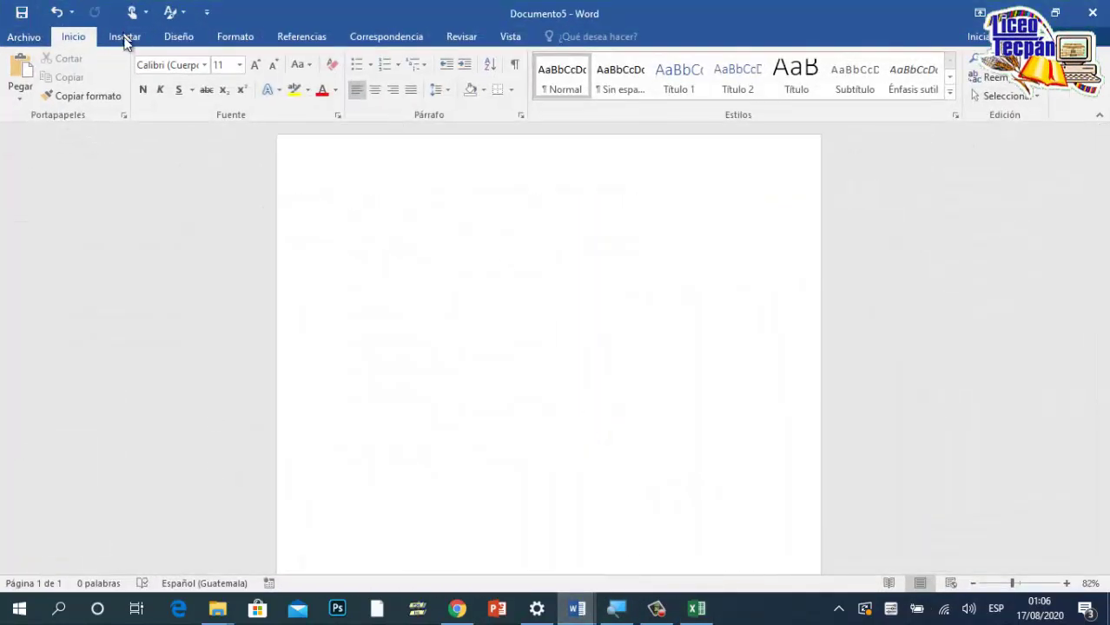
{"action": "left_click", "coordinate": [181, 39]}
{"action": "left_click", "coordinate": [233, 40]}
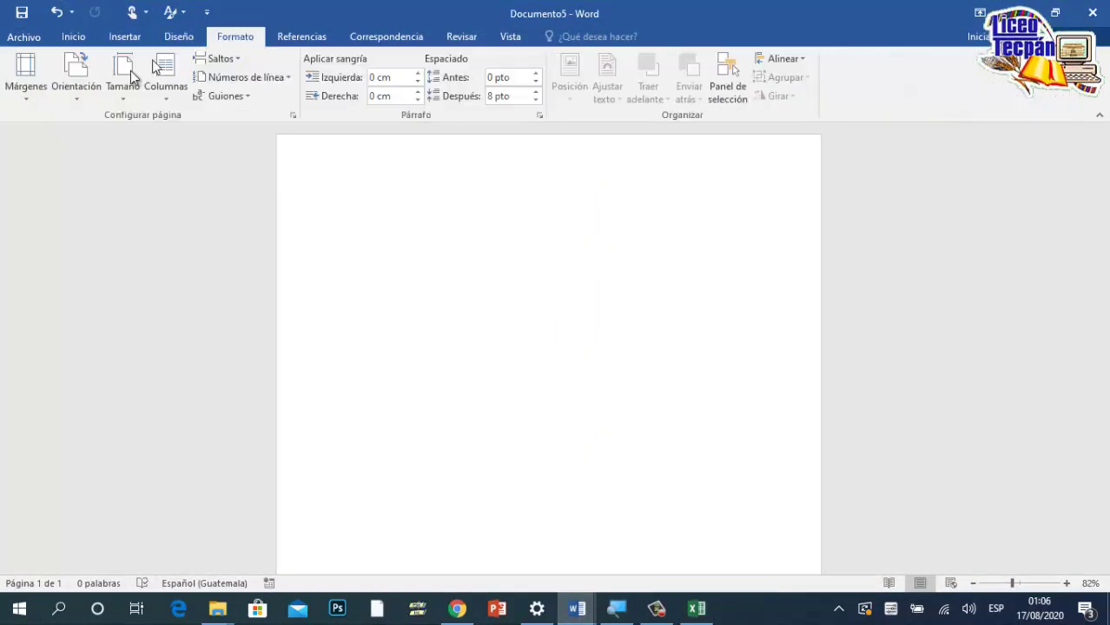
{"action": "left_click", "coordinate": [124, 101]}
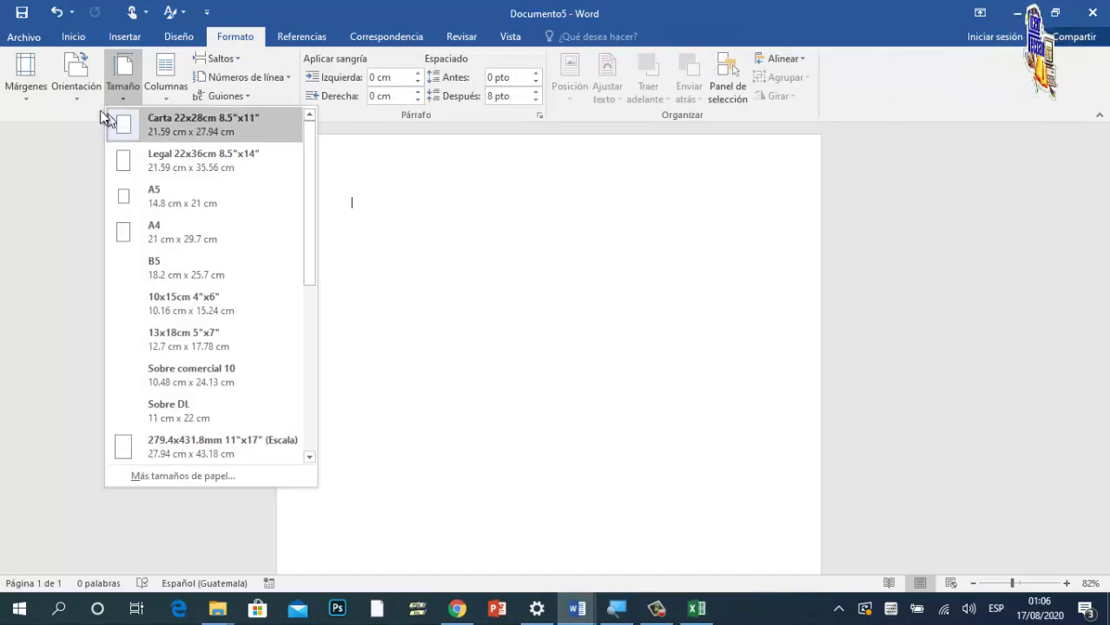
{"action": "left_click", "coordinate": [81, 101]}
{"action": "left_click", "coordinate": [99, 124]}
{"action": "left_click", "coordinate": [123, 97]}
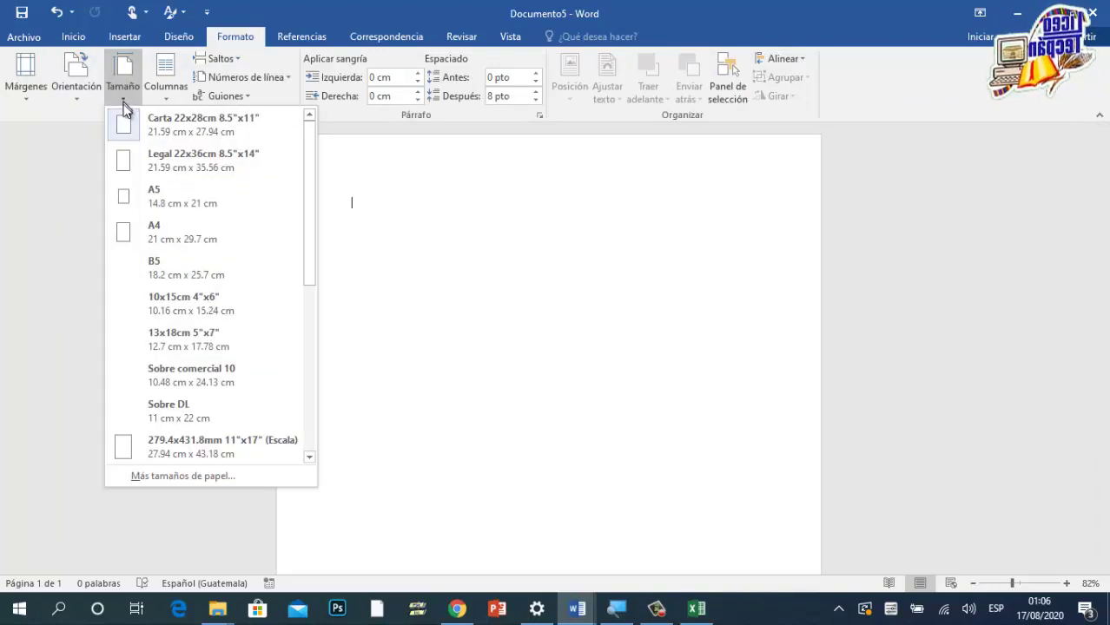
{"action": "left_click", "coordinate": [170, 159]}
{"action": "left_click", "coordinate": [94, 92]}
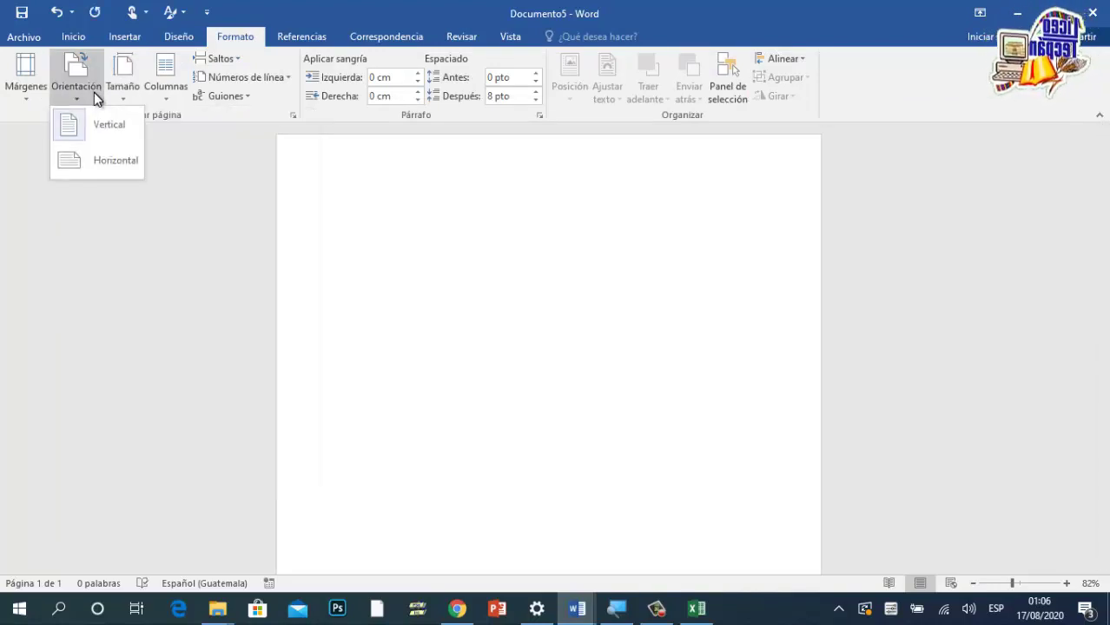
{"action": "left_click", "coordinate": [119, 158]}
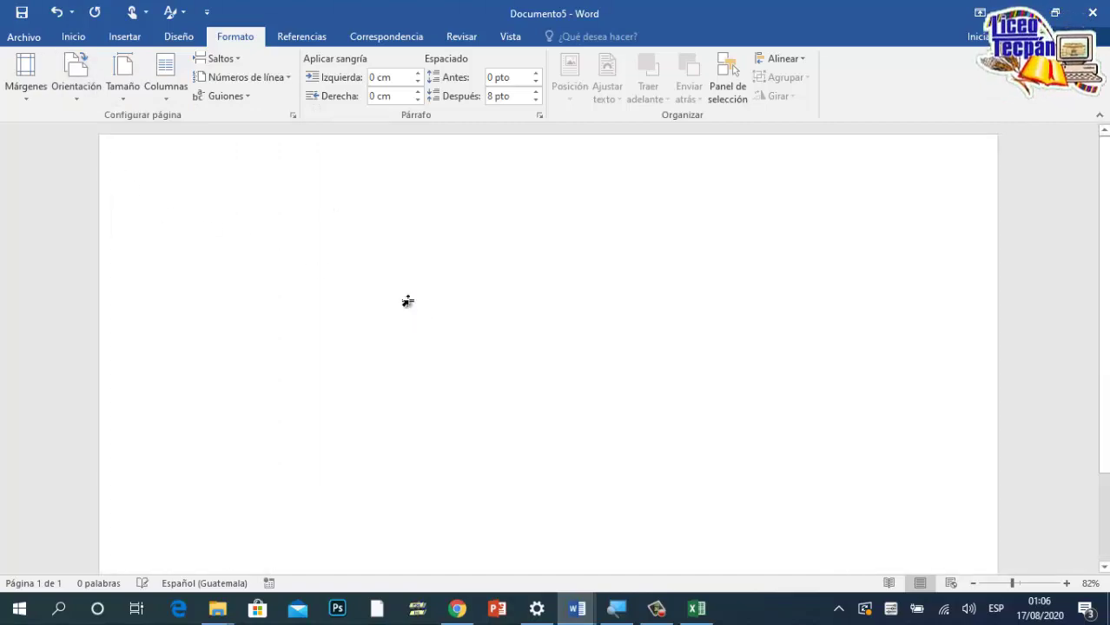
Step: Paste the copied grade table into Documento5 and look over its cells
{"action": "key", "text": "ctrl+v"}
{"action": "scroll", "coordinate": [686, 391], "scroll_direction": "down", "scroll_amount": 5}
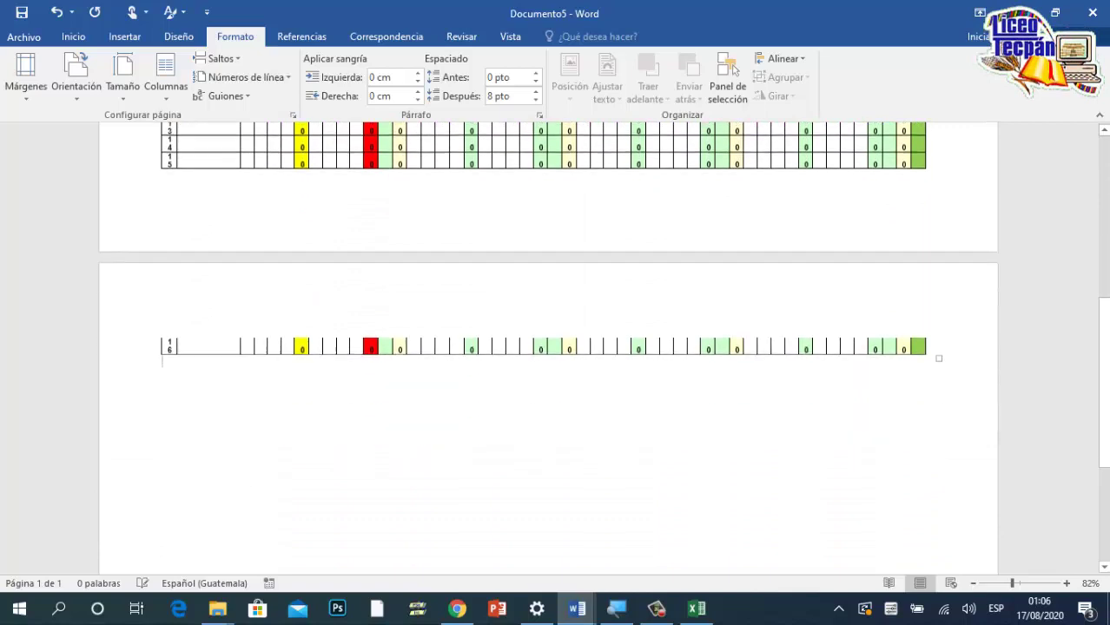
{"action": "scroll", "coordinate": [686, 392], "scroll_direction": "up", "scroll_amount": 8}
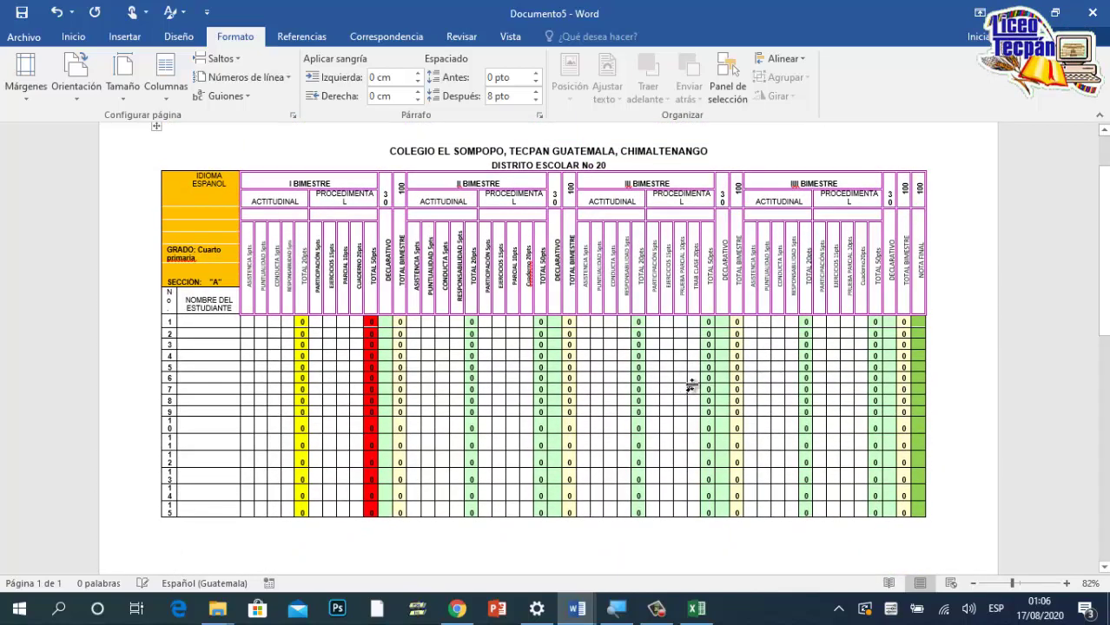
{"action": "scroll", "coordinate": [356, 352], "scroll_direction": "down", "scroll_amount": 2}
{"action": "double_click", "coordinate": [470, 364]}
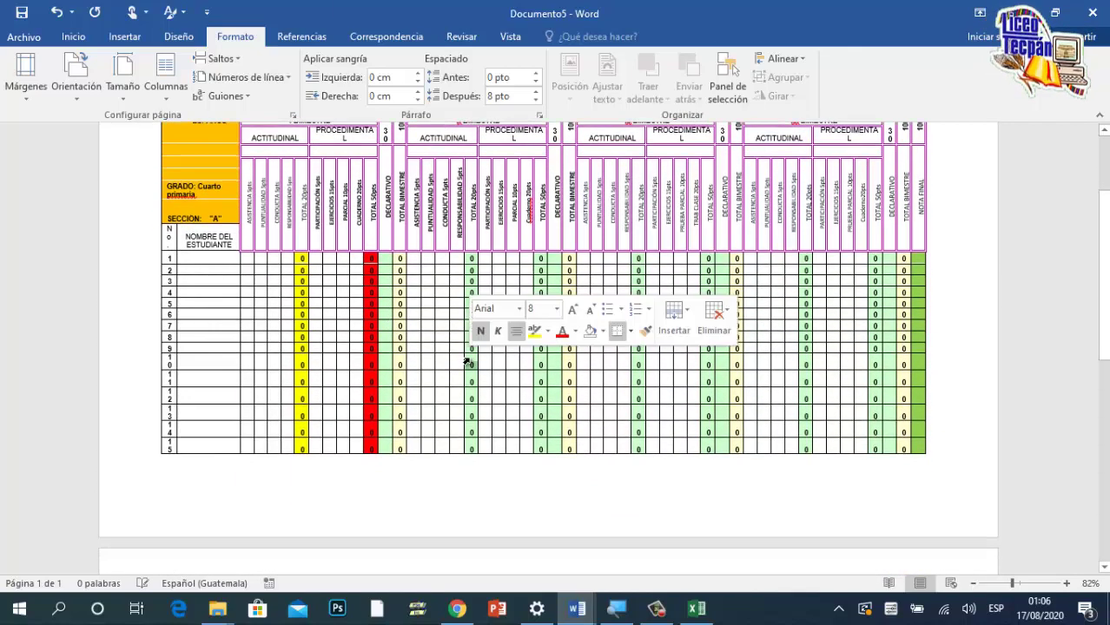
{"action": "double_click", "coordinate": [708, 416]}
{"action": "left_click", "coordinate": [644, 324]}
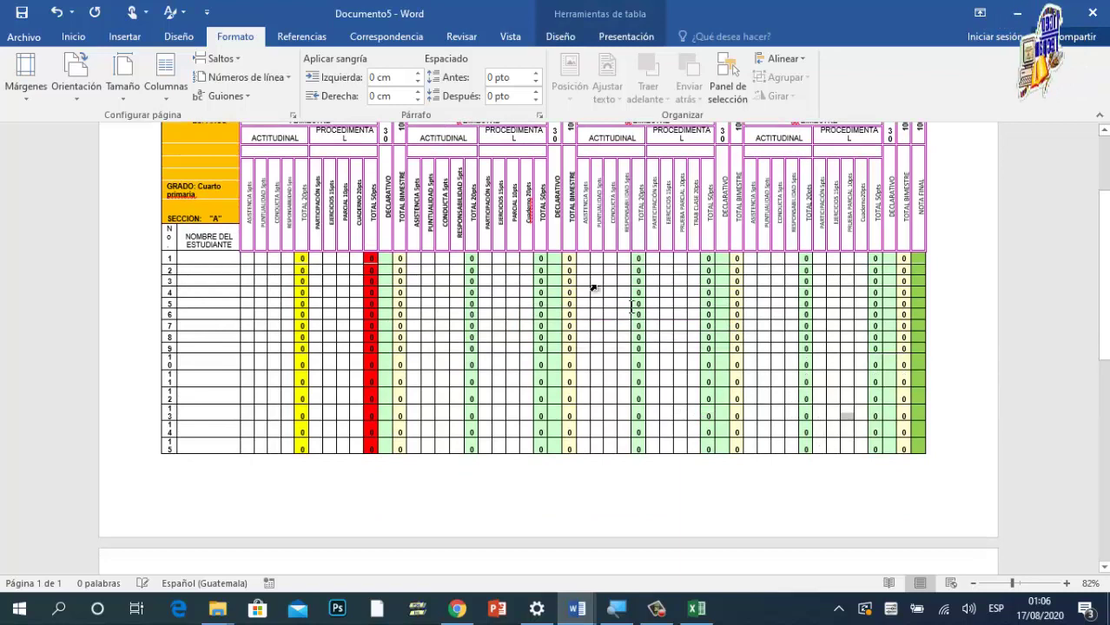
Step: Drag the table's resize handle to shrink it to the page, then undo the changes
{"action": "left_click_drag", "start_coordinate": [450, 259], "coordinate": [695, 368]}
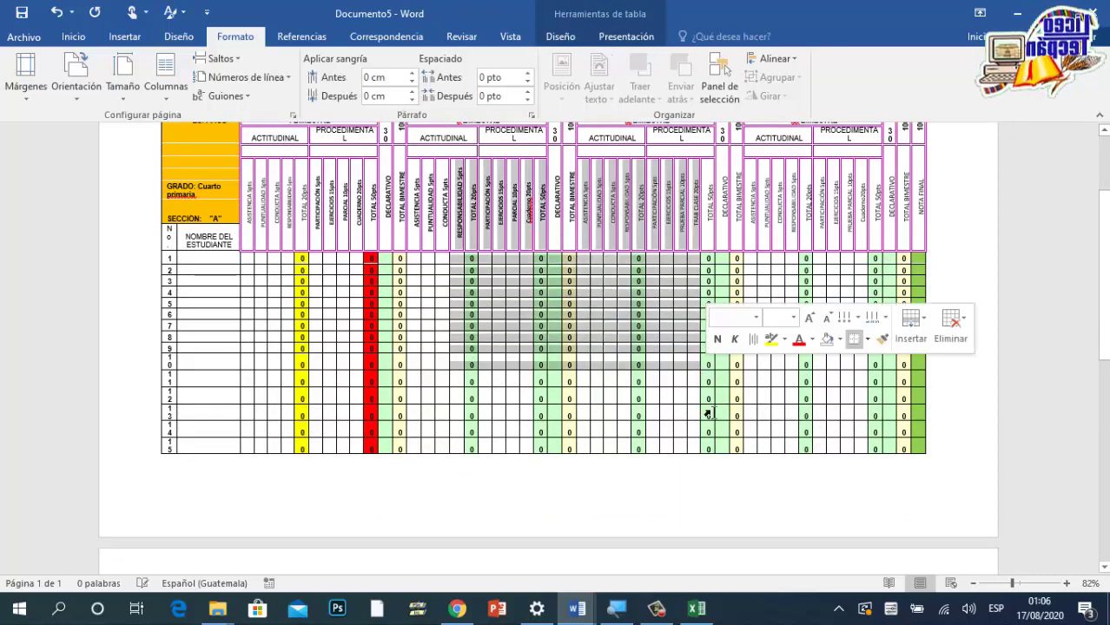
{"action": "left_click", "coordinate": [757, 445]}
{"action": "key", "text": "ctrl+z"}
{"action": "key", "text": "ctrl+z"}
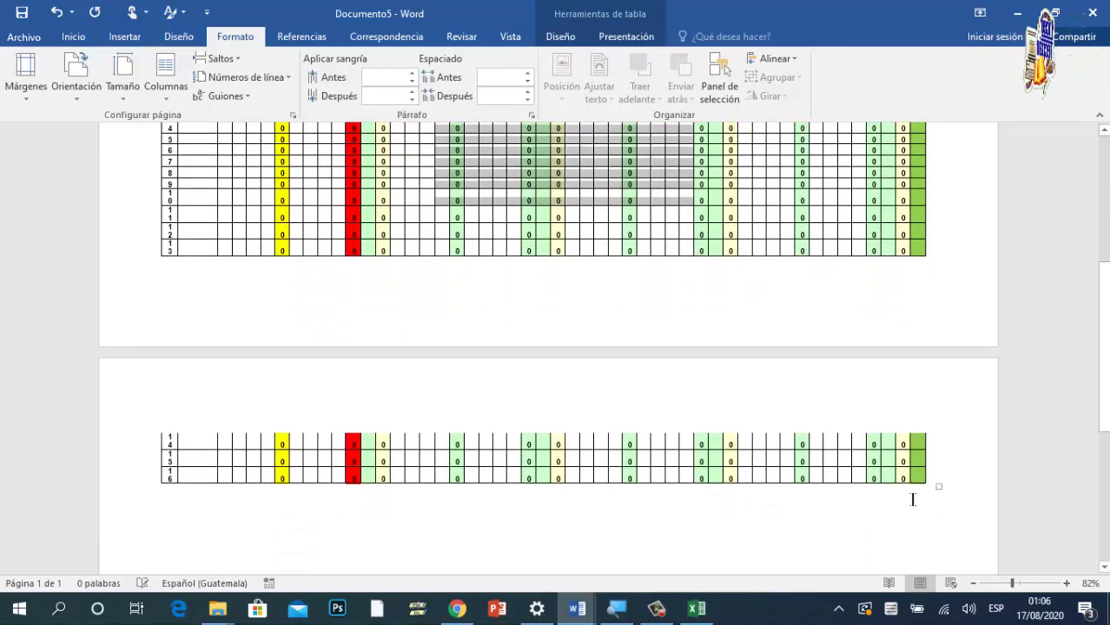
{"action": "left_click_drag", "start_coordinate": [930, 483], "coordinate": [884, 273]}
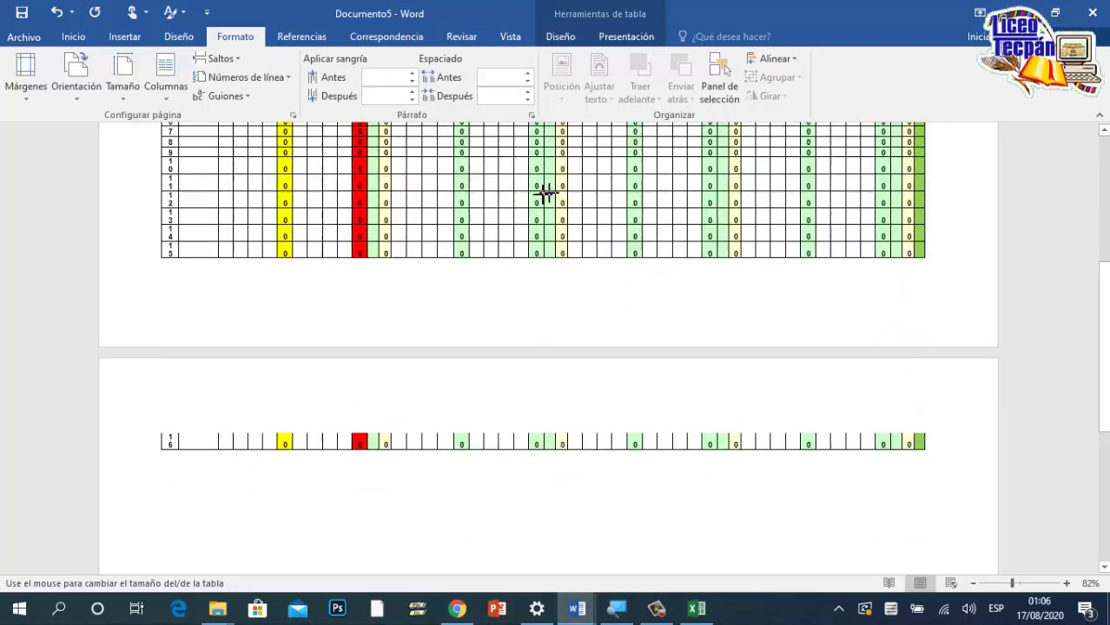
{"action": "key", "text": "ctrl+Home"}
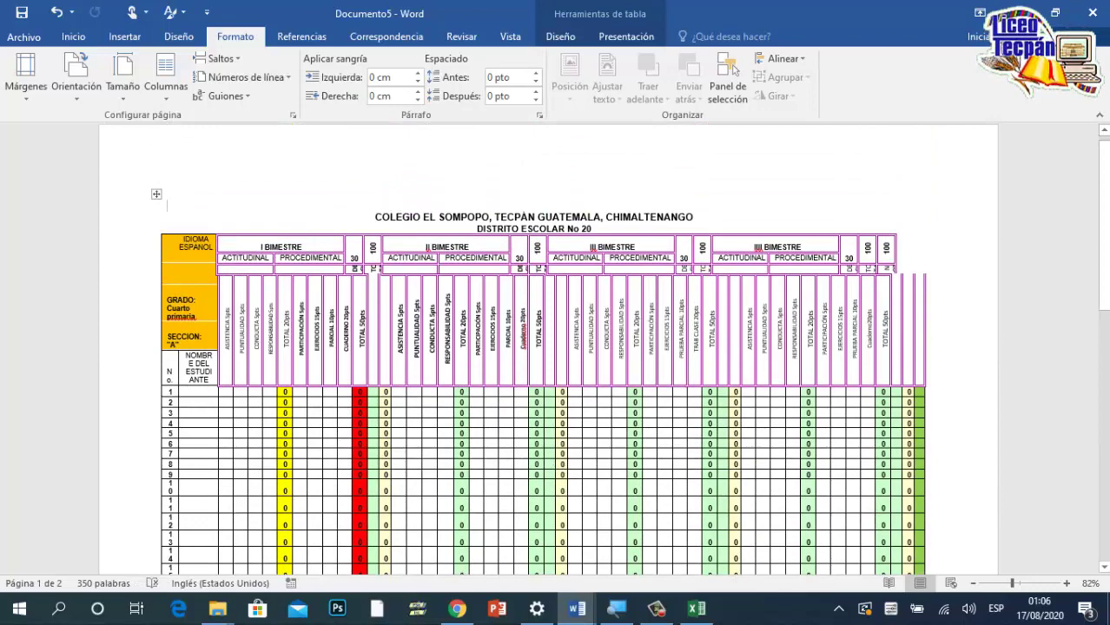
{"action": "key", "text": "ctrl+z"}
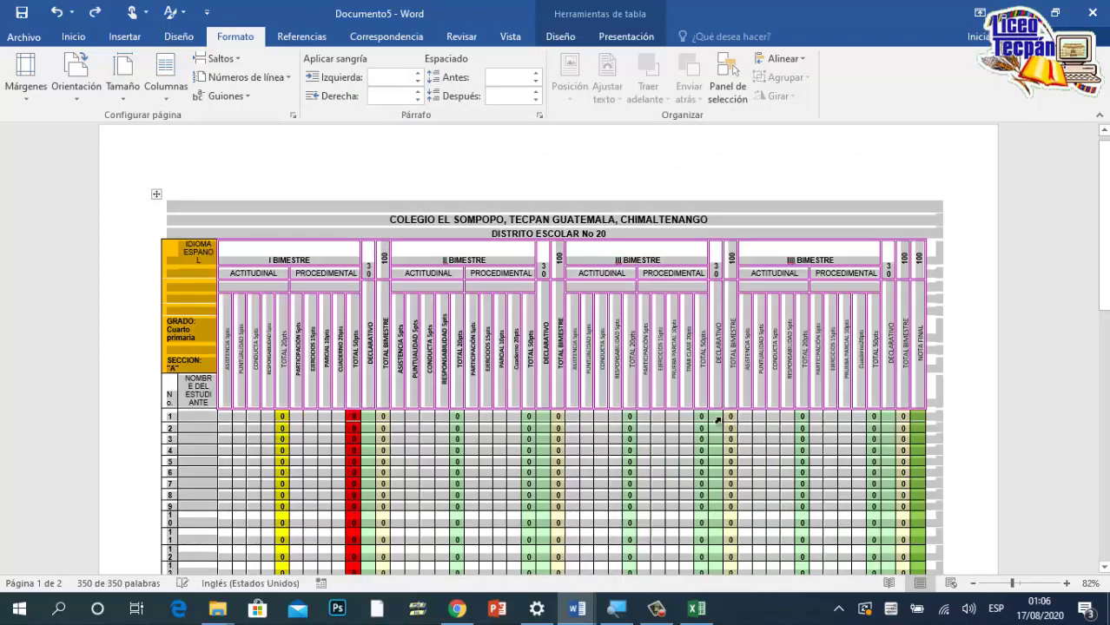
{"action": "key", "text": "ctrl+z"}
{"action": "key", "text": "ctrl+z"}
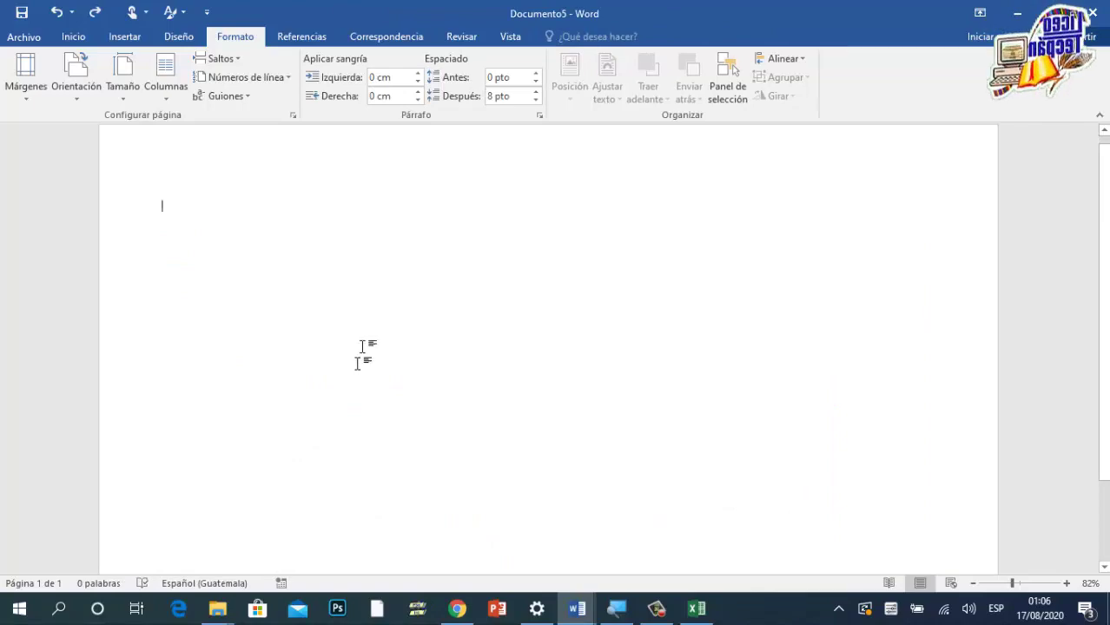
Step: Switch to the Excel grade workbook and then back to Documento5 in Word
{"action": "left_click", "coordinate": [696, 608]}
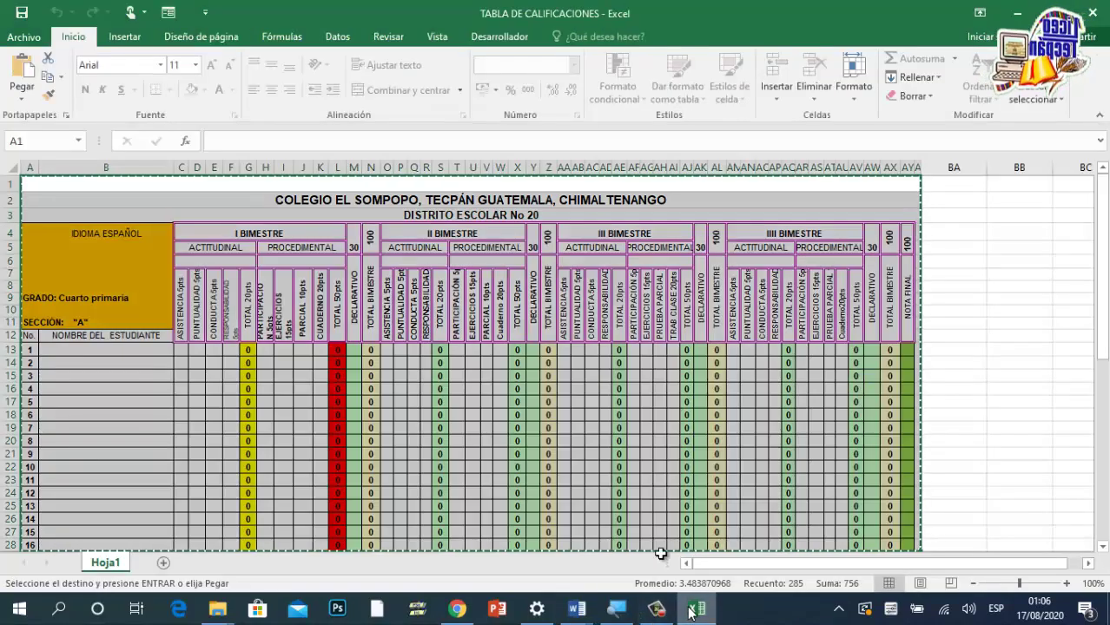
{"action": "left_click", "coordinate": [580, 612]}
{"action": "left_click", "coordinate": [619, 575]}
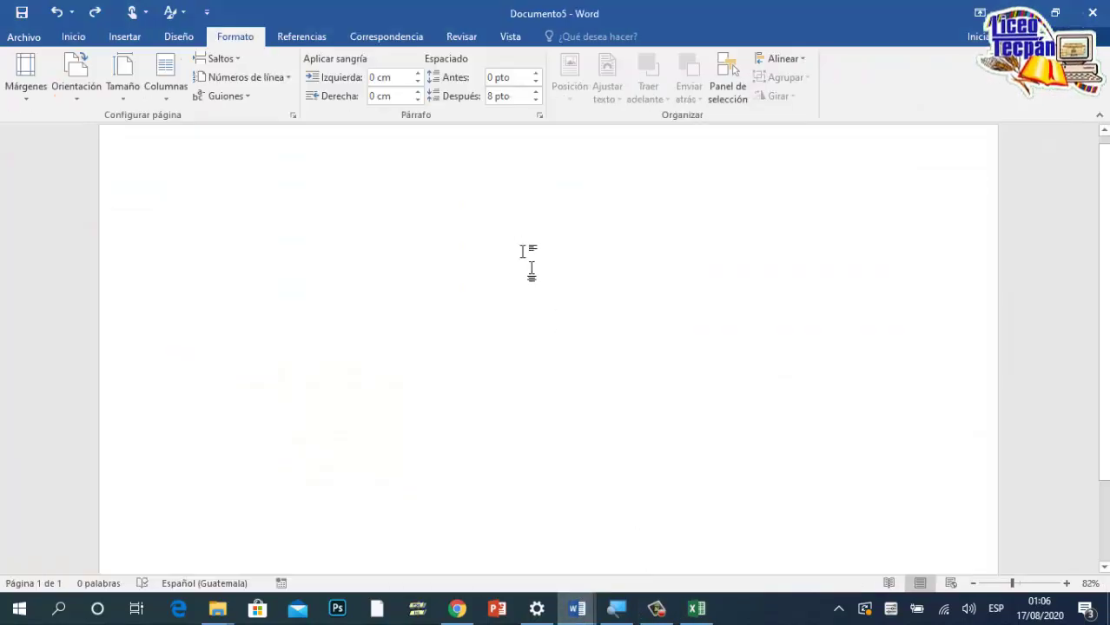
Step: Paste the grade table through Pegado especial as a Hoja de cálculo de Microsoft Excel Objeto
{"action": "left_click", "coordinate": [74, 39]}
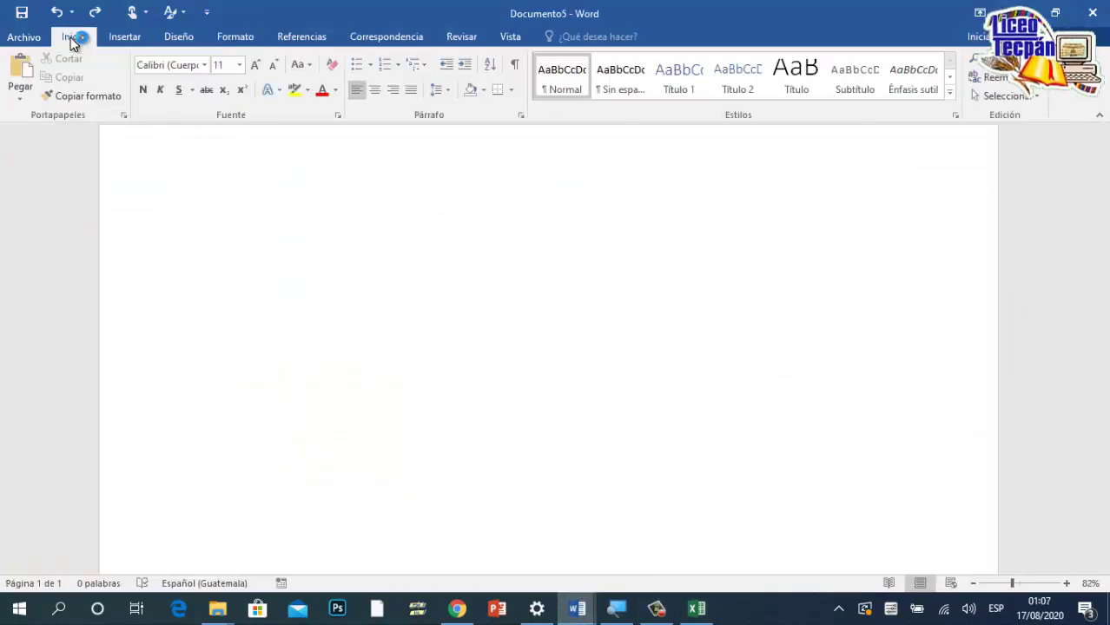
{"action": "left_click", "coordinate": [29, 99]}
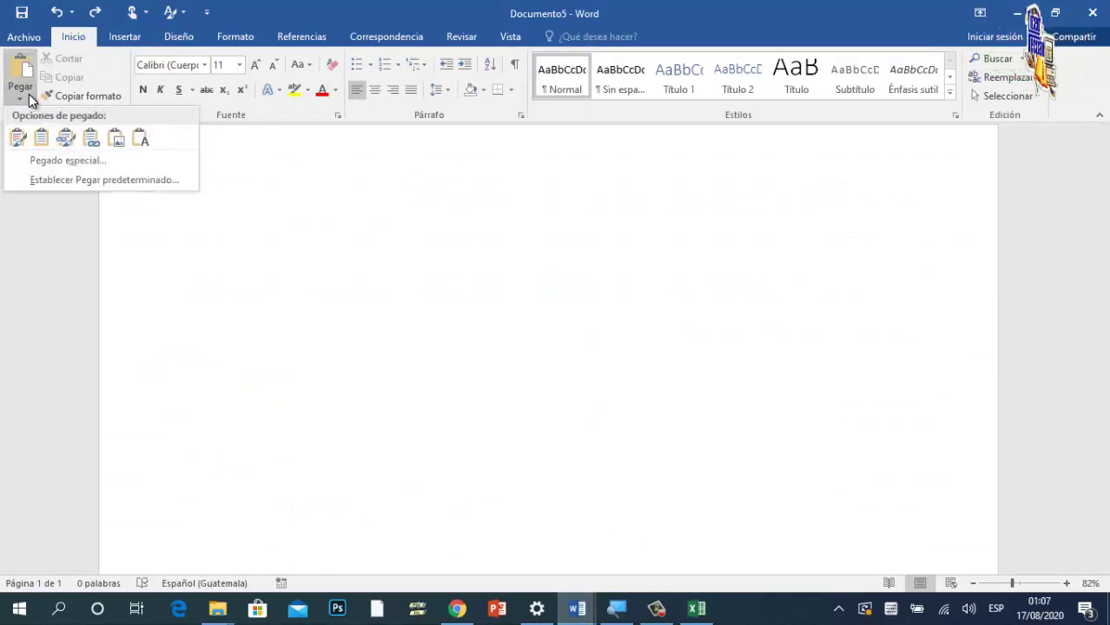
{"action": "left_click", "coordinate": [81, 162]}
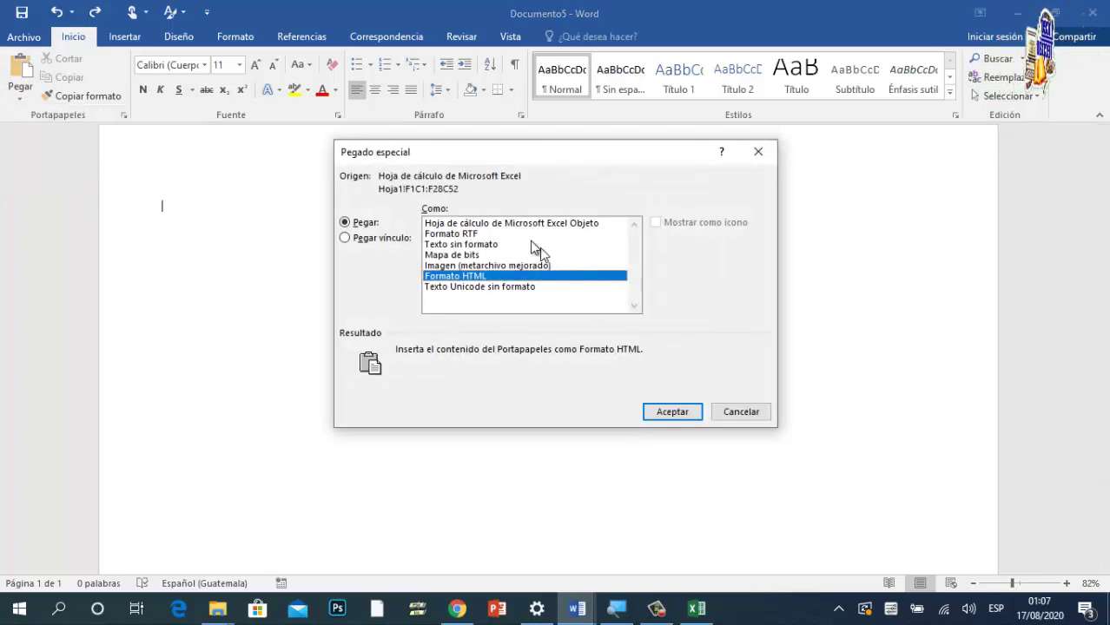
{"action": "left_click", "coordinate": [450, 225]}
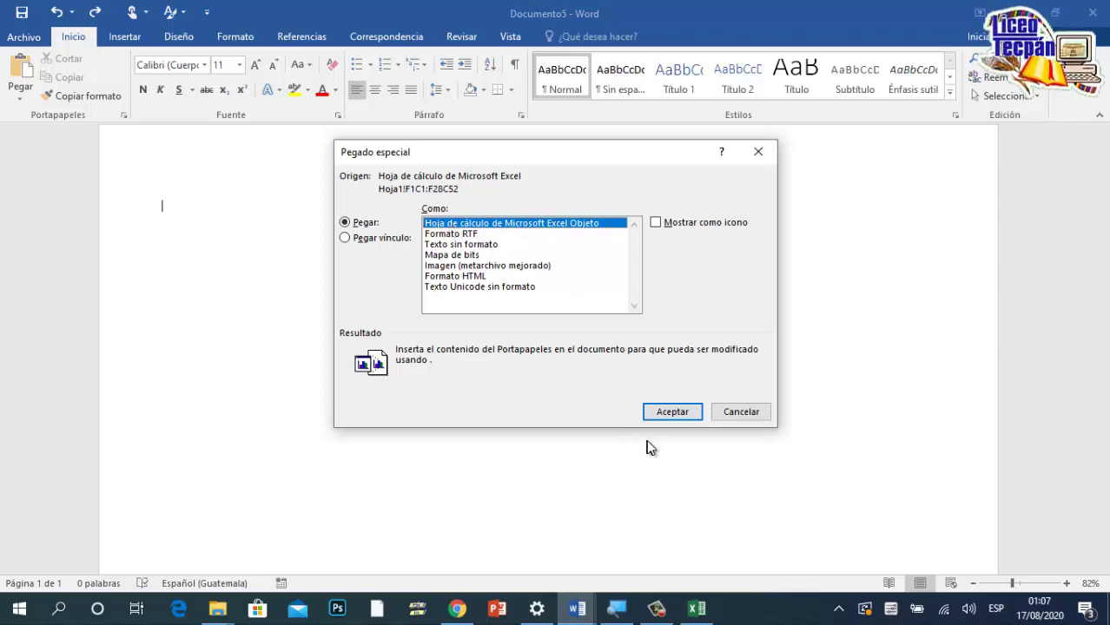
{"action": "left_click", "coordinate": [672, 413]}
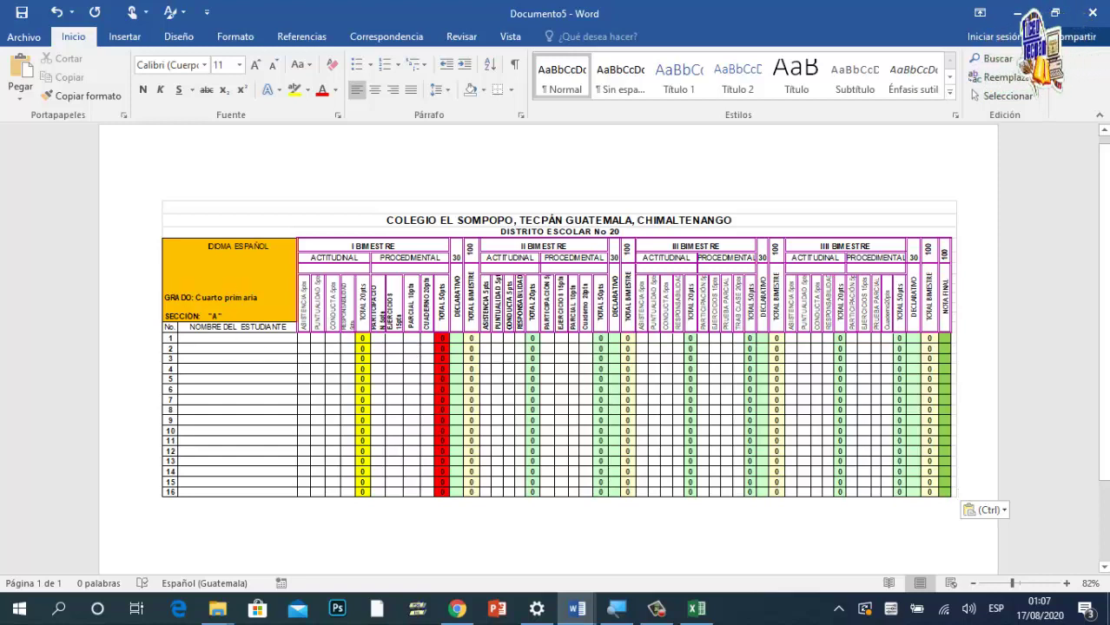
Step: Open the embedded table for in-place editing, then close Documento5 choosing No guardar
{"action": "double_click", "coordinate": [233, 298]}
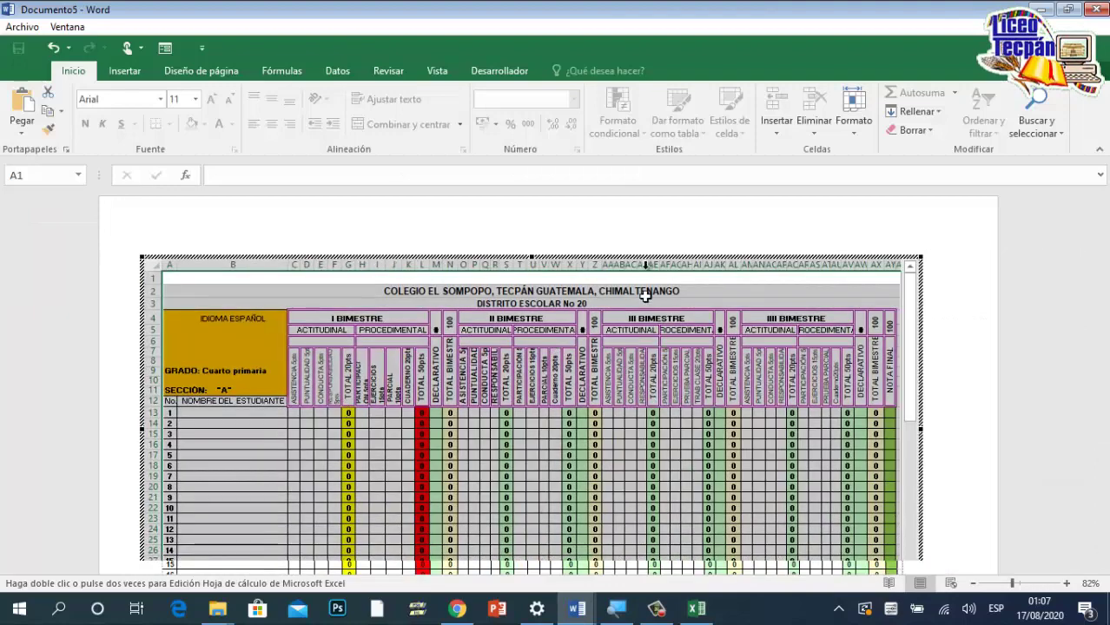
{"action": "left_click", "coordinate": [1099, 11]}
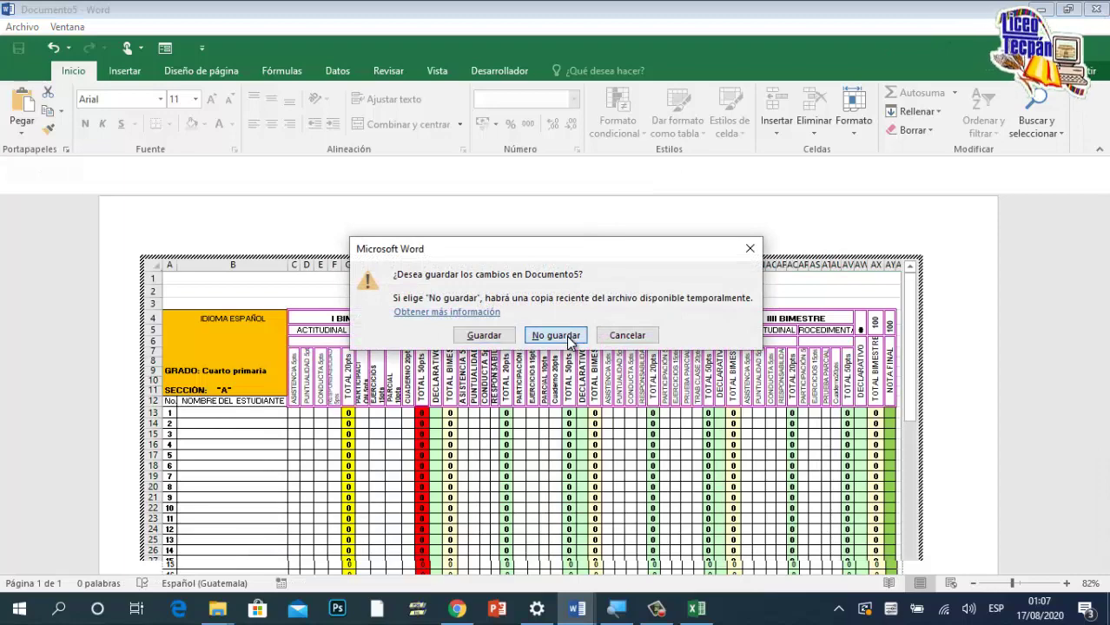
{"action": "left_click", "coordinate": [566, 334]}
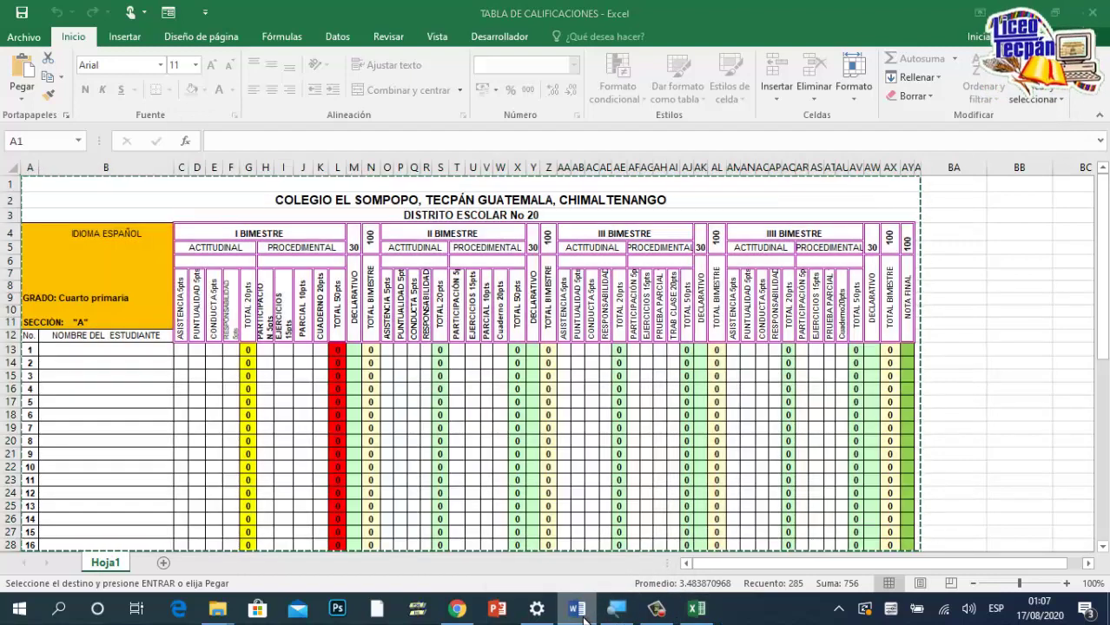
Step: Launch Word 2016 from the taskbar, create a blank document, and bring Documento6 forward
{"action": "right_click", "coordinate": [582, 615]}
{"action": "left_click", "coordinate": [561, 524]}
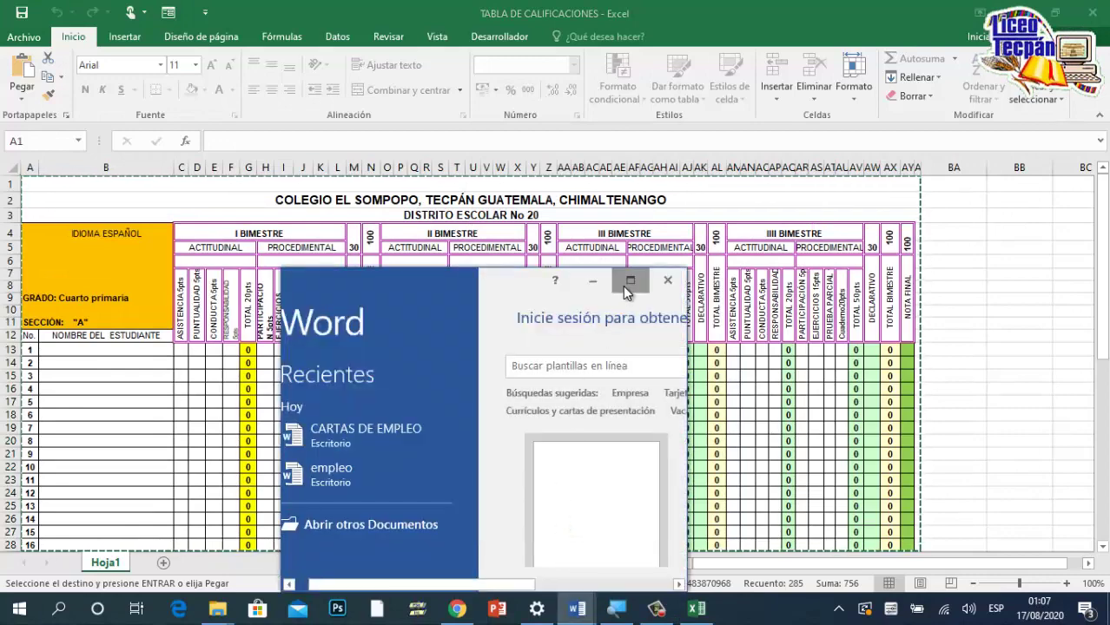
{"action": "left_click", "coordinate": [627, 283]}
{"action": "left_click", "coordinate": [388, 248]}
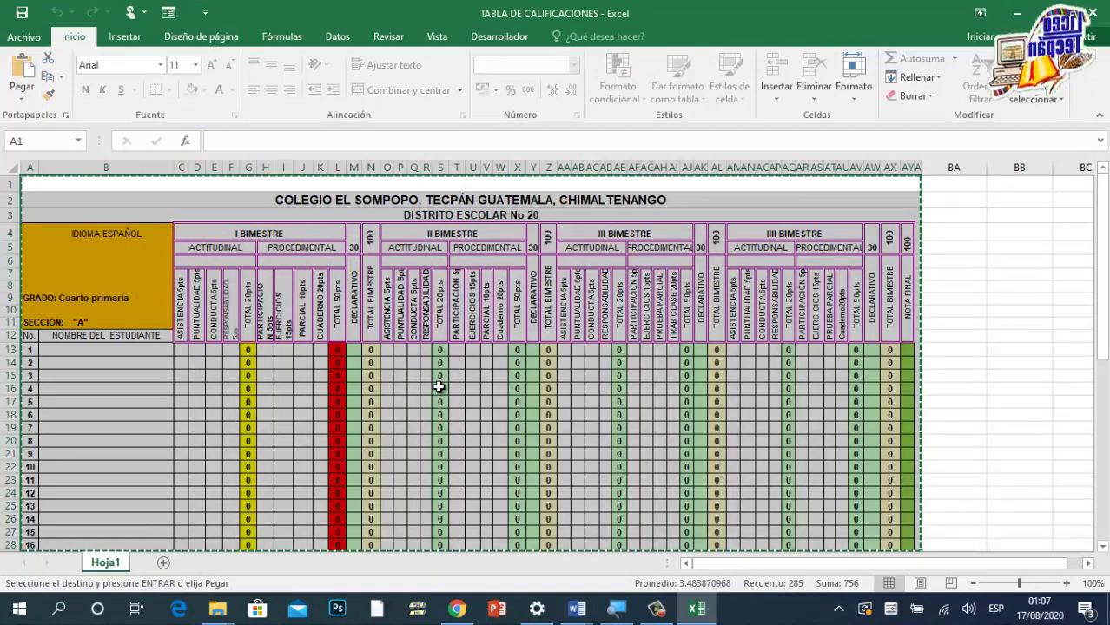
{"action": "left_click", "coordinate": [577, 608]}
{"action": "left_click", "coordinate": [610, 574]}
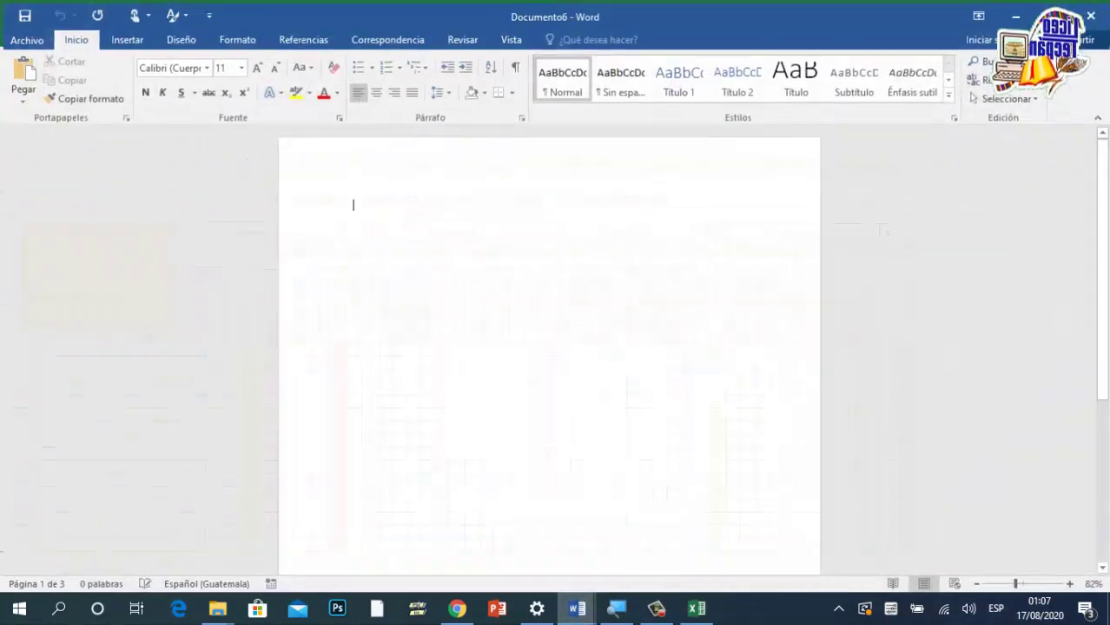
Step: Set Documento6 to Horizontal orientation with Carta paper size
{"action": "left_click", "coordinate": [166, 38]}
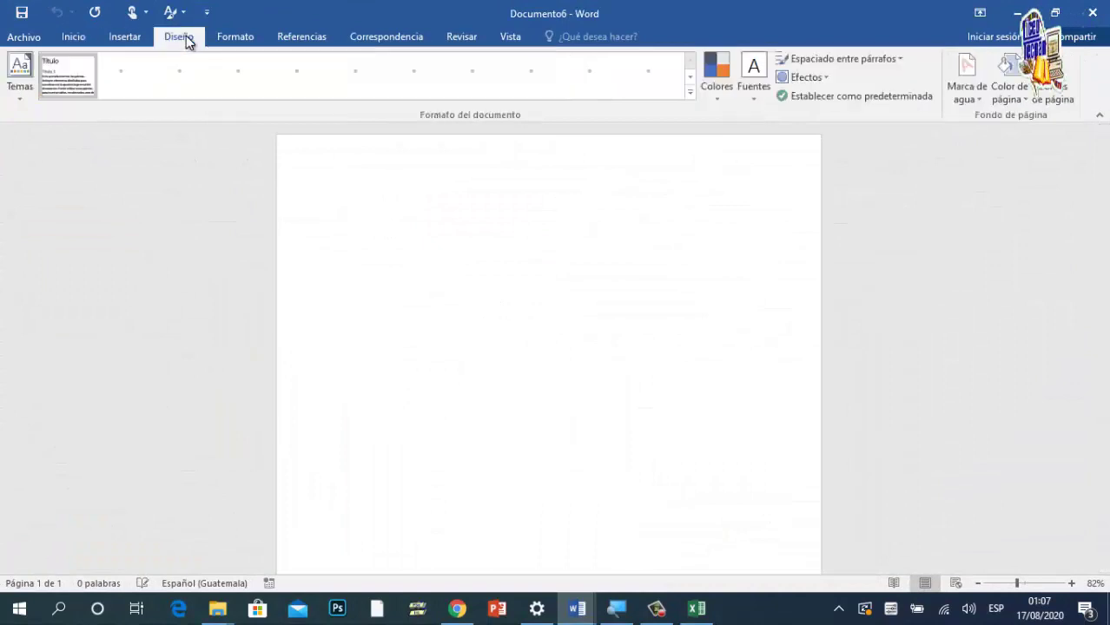
{"action": "left_click", "coordinate": [236, 38]}
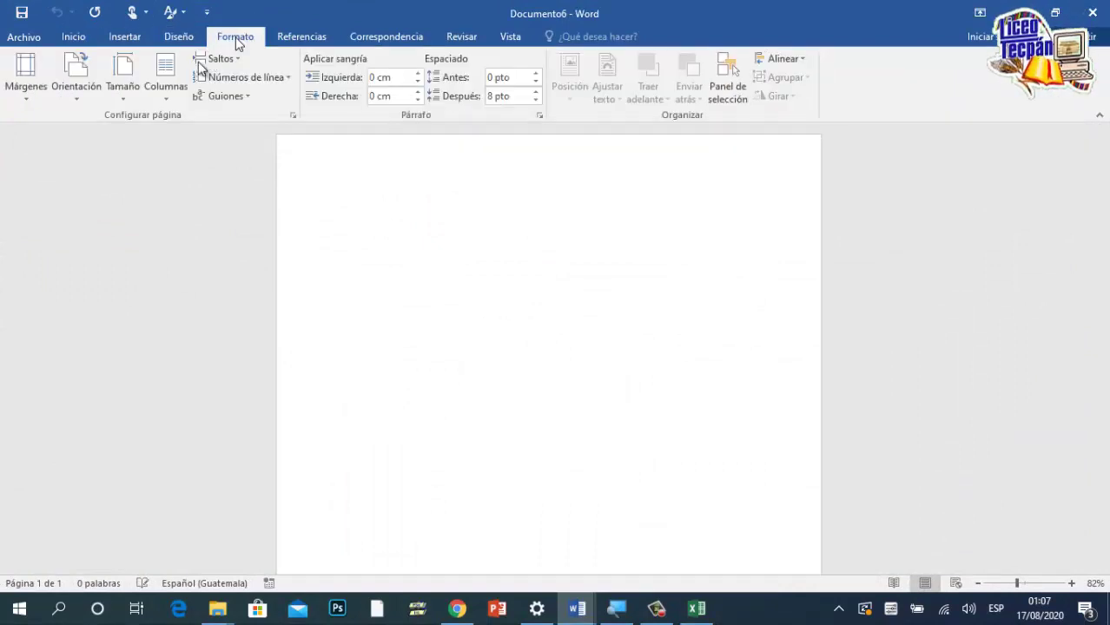
{"action": "left_click", "coordinate": [91, 94]}
{"action": "left_click", "coordinate": [116, 160]}
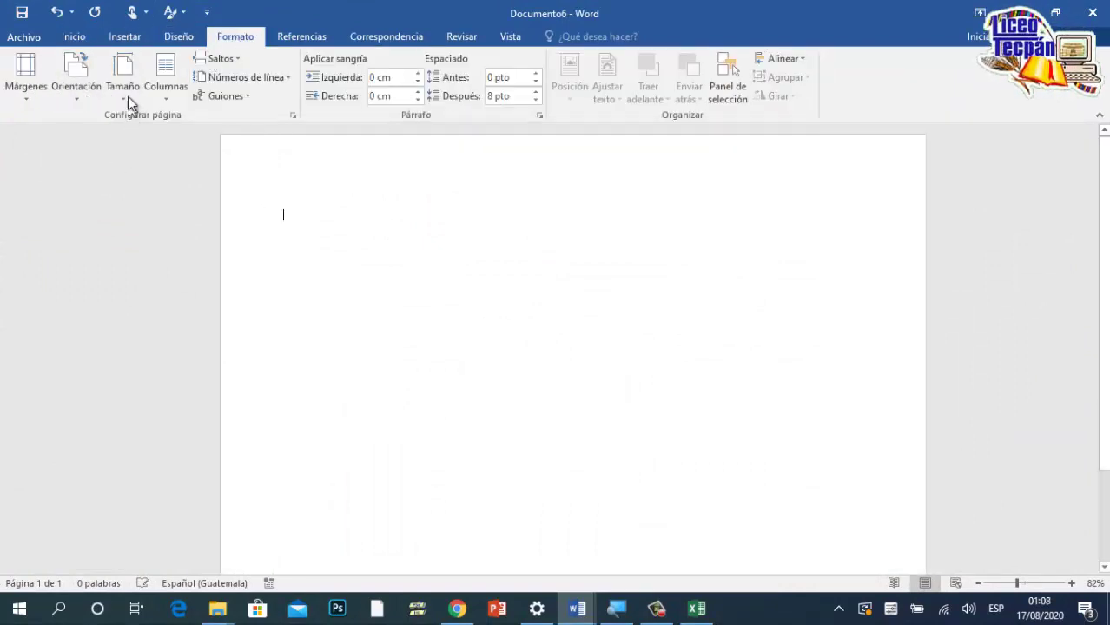
{"action": "left_click", "coordinate": [128, 96]}
{"action": "left_click", "coordinate": [169, 139]}
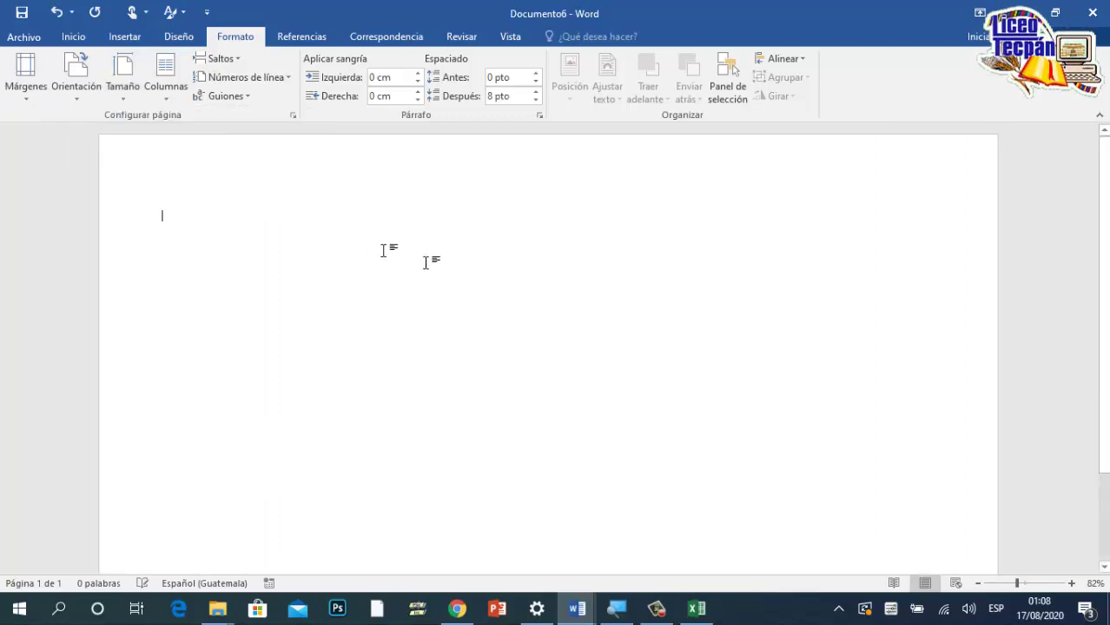
Step: Paste the copied grade table with Ctrl+V and scroll over the page
{"action": "key", "text": "ctrl+v"}
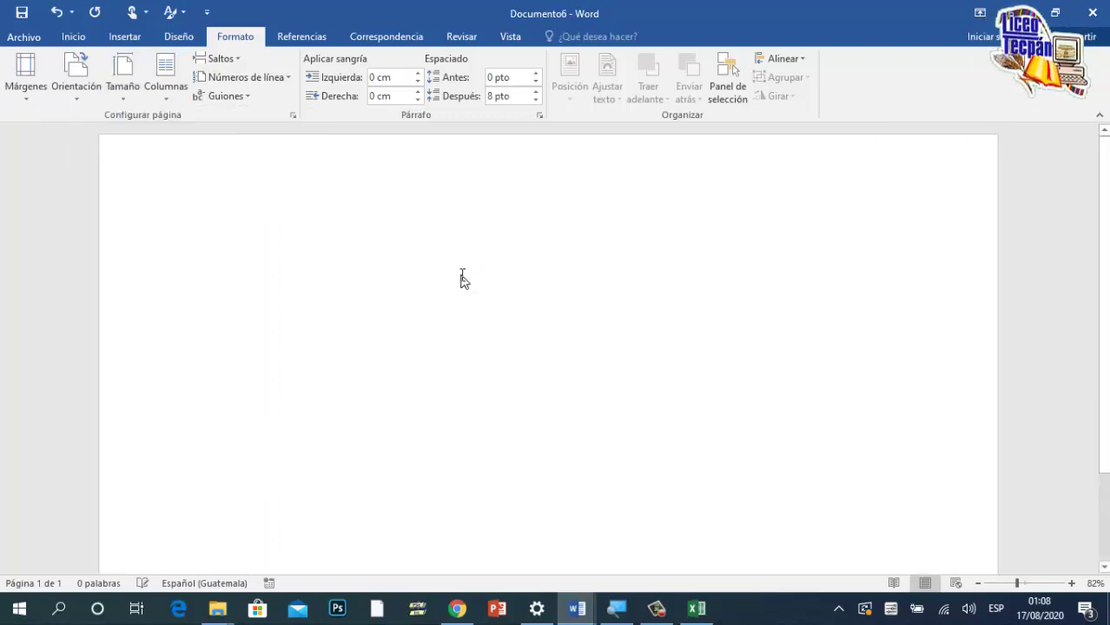
{"action": "scroll", "coordinate": [461, 275], "scroll_direction": "up", "scroll_amount": 5}
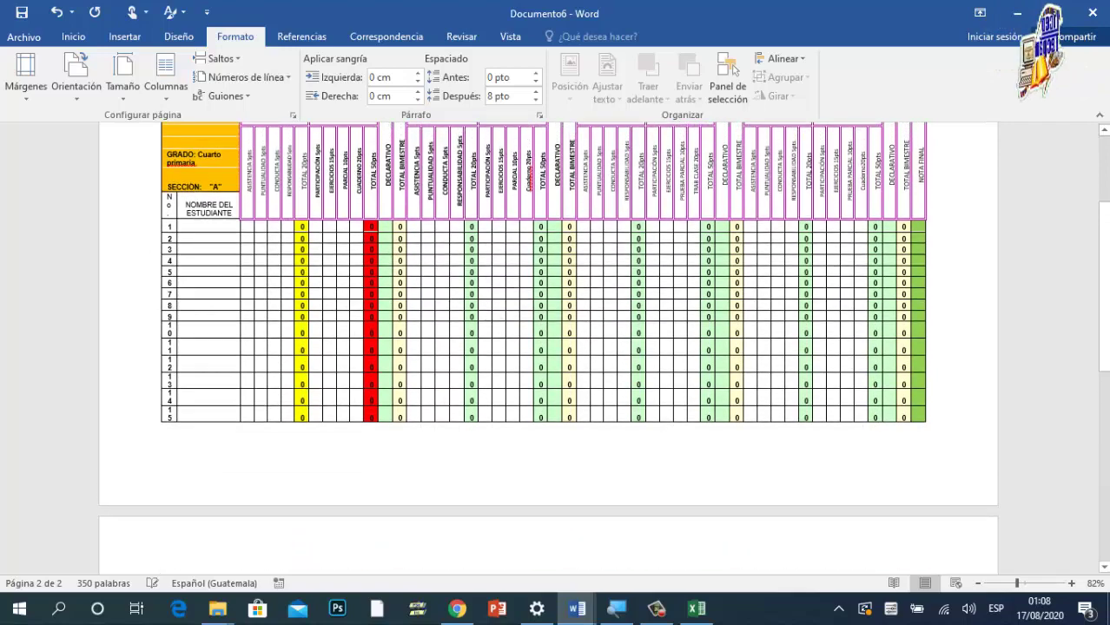
{"action": "scroll", "coordinate": [511, 268], "scroll_direction": "down", "scroll_amount": 2}
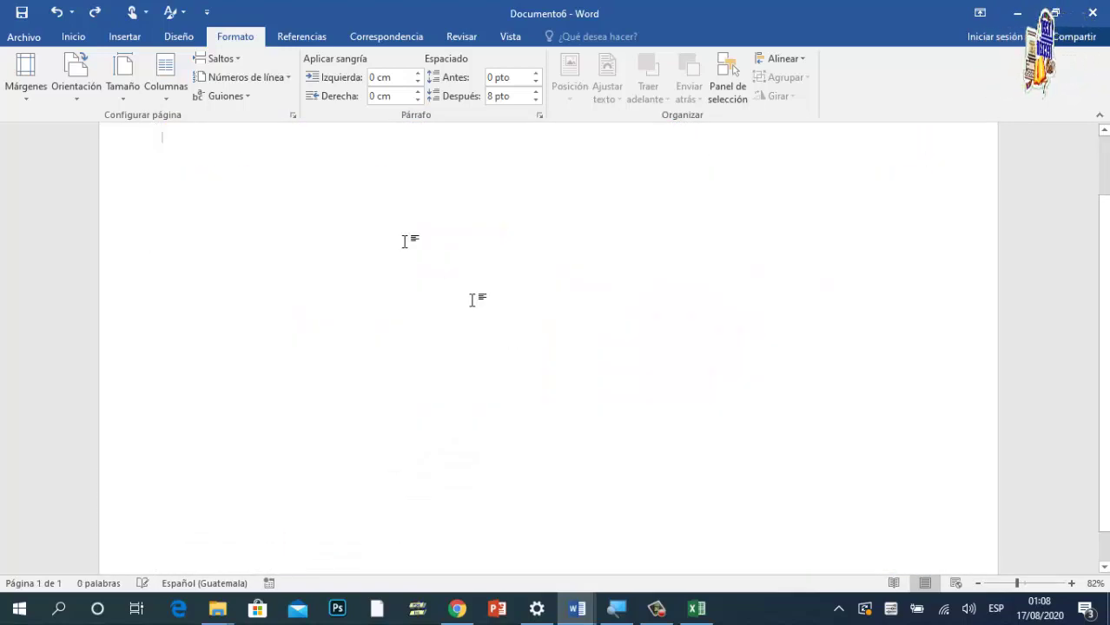
Step: Paste the grade table as an Excel worksheet object via Pegado especial, then undo it
{"action": "left_click", "coordinate": [75, 37]}
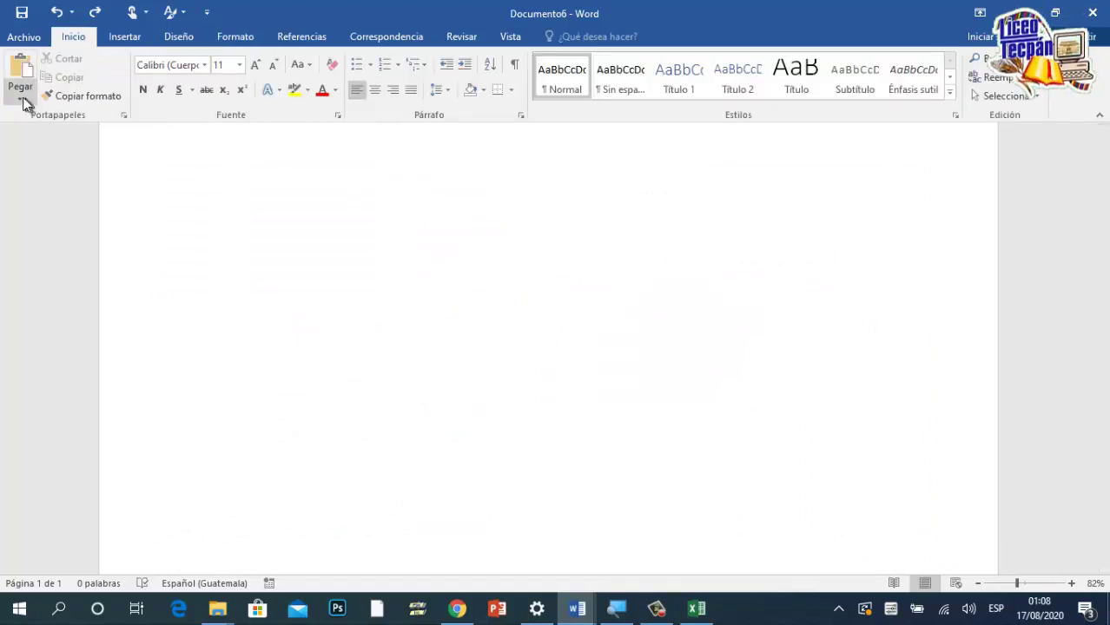
{"action": "left_click", "coordinate": [19, 100]}
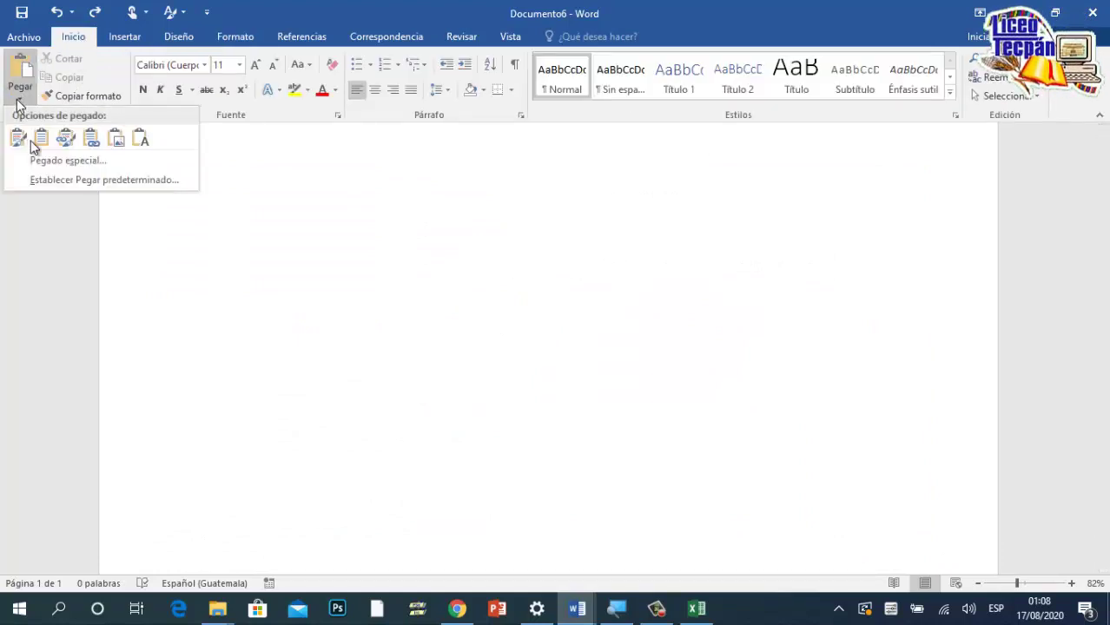
{"action": "left_click", "coordinate": [59, 161]}
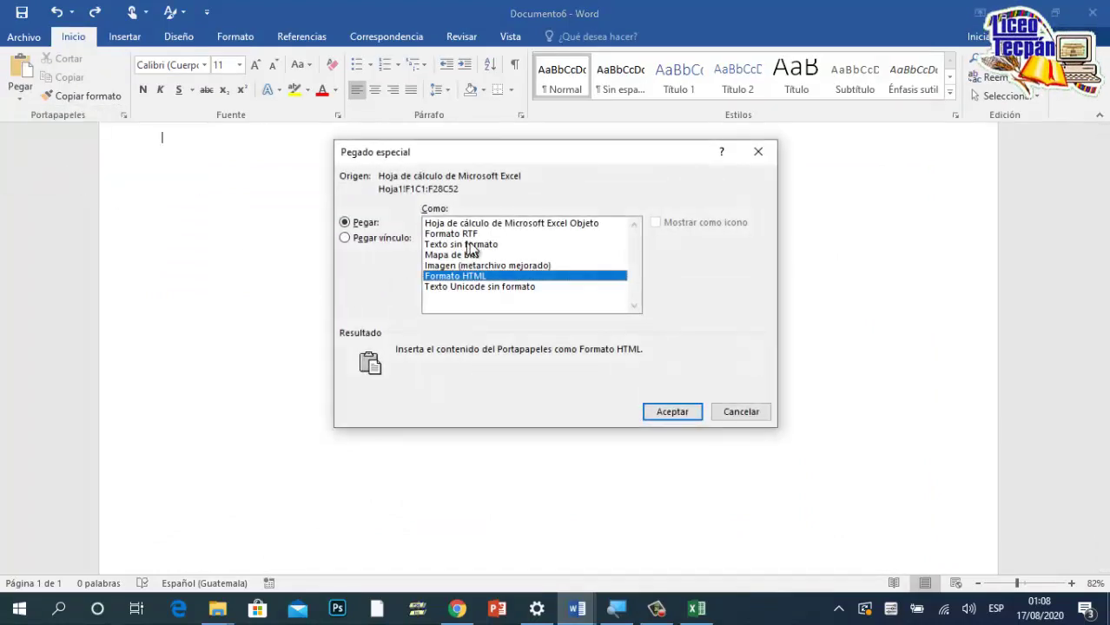
{"action": "left_click", "coordinate": [488, 235]}
{"action": "left_click", "coordinate": [480, 225]}
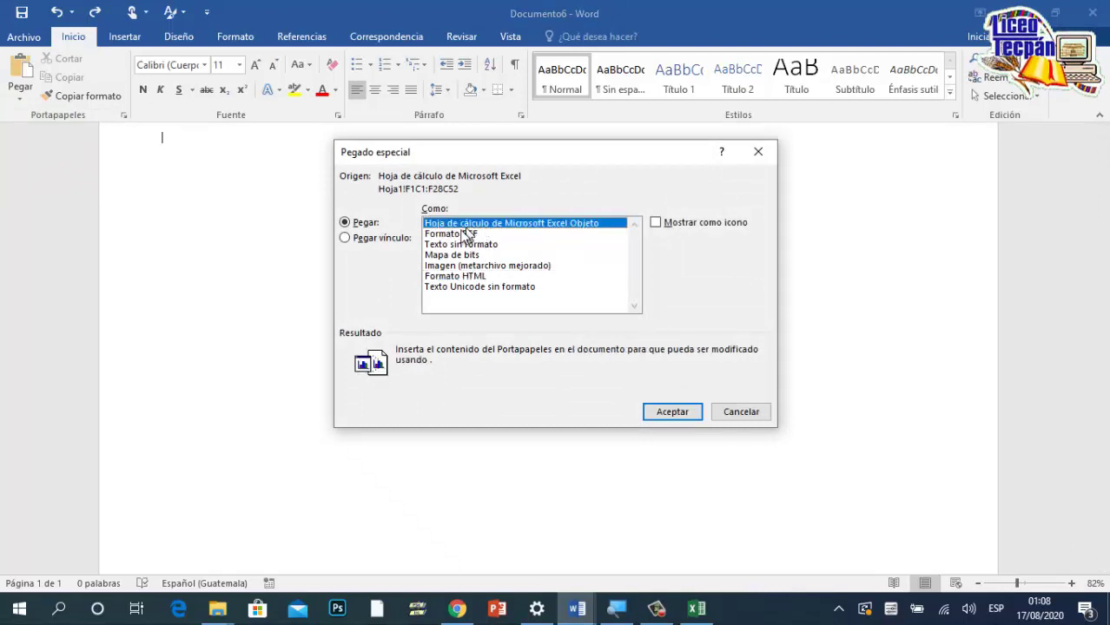
{"action": "left_click", "coordinate": [672, 413]}
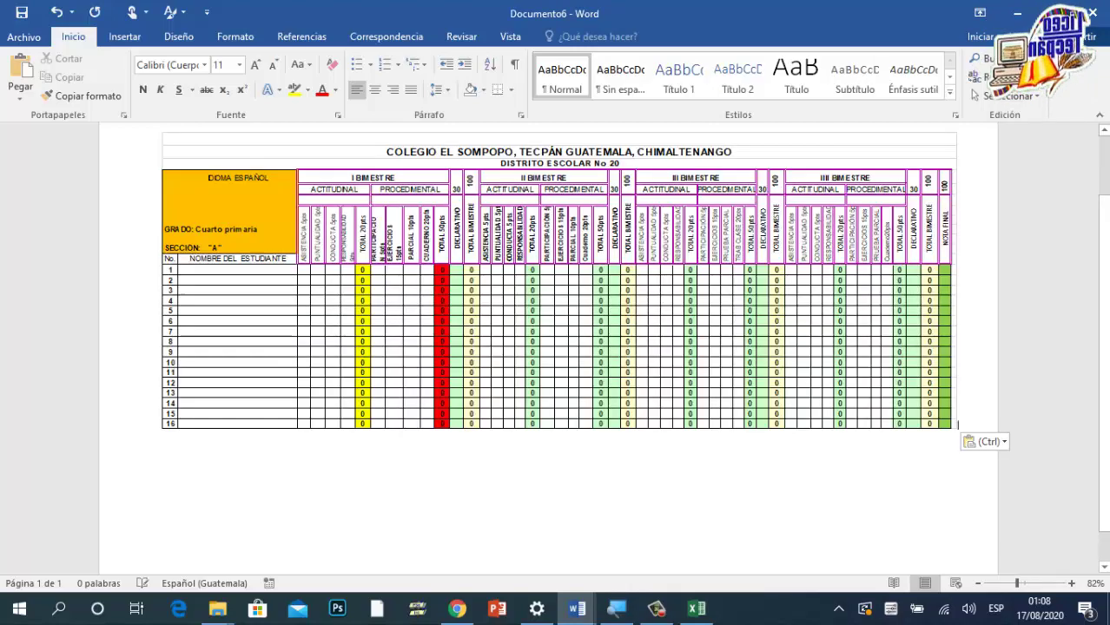
{"action": "scroll", "coordinate": [556, 347], "scroll_direction": "up", "scroll_amount": 2}
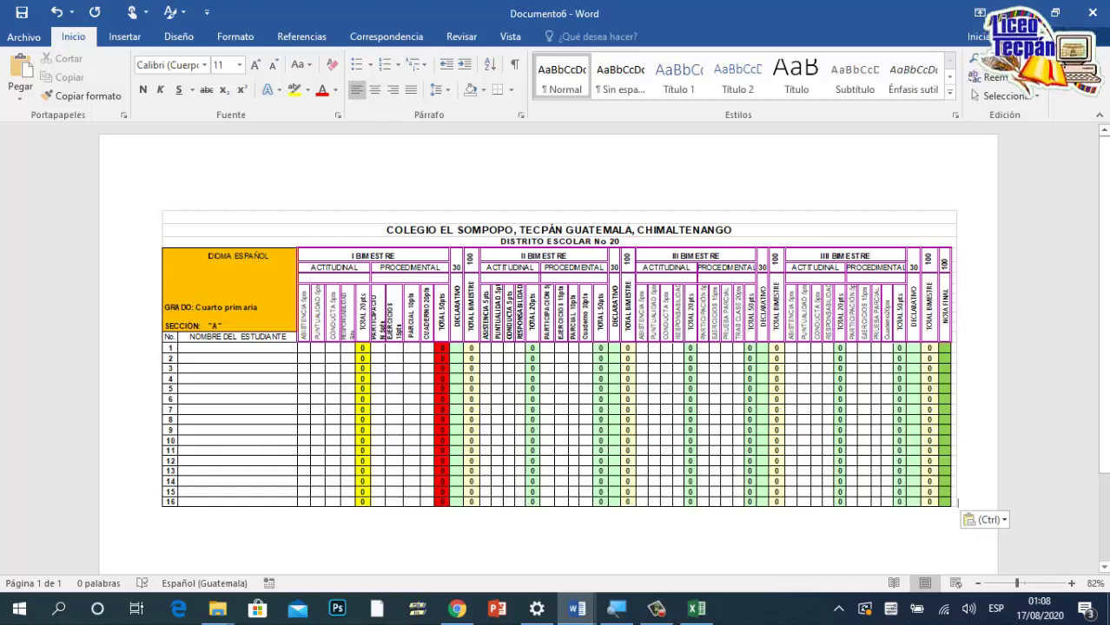
{"action": "key", "text": "ctrl+z"}
{"action": "key", "text": "ctrl+z"}
{"action": "key", "text": "ctrl+z"}
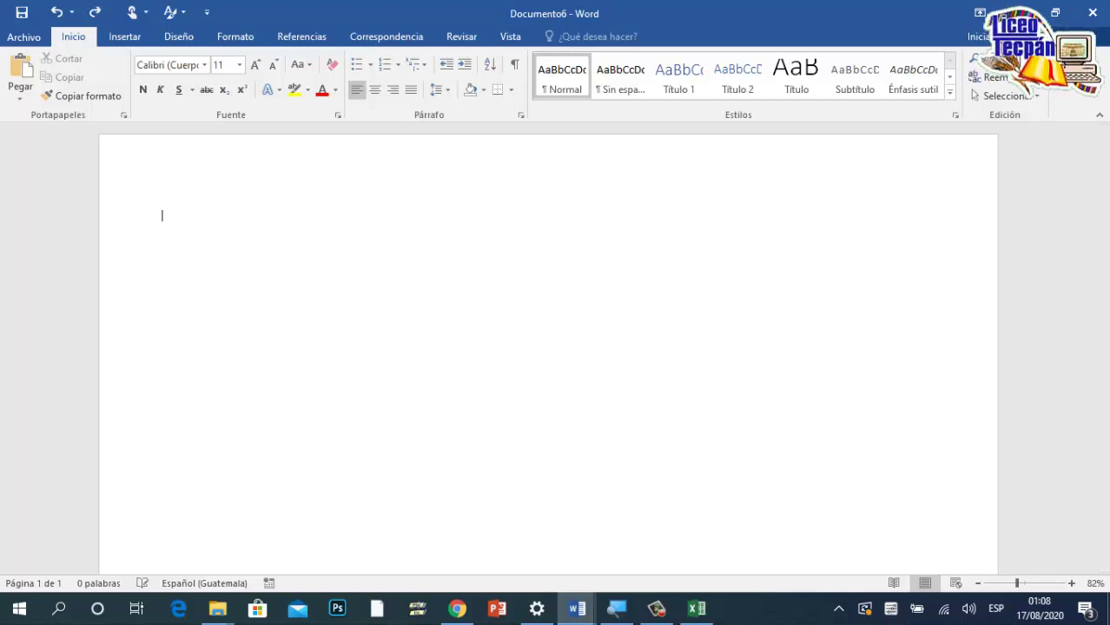
Step: Undo back to a portrait page, review the 4TO.PERITO CONTADOR-COMPUTACIÓN document, then return to Documento6
{"action": "key", "text": "ctrl+z"}
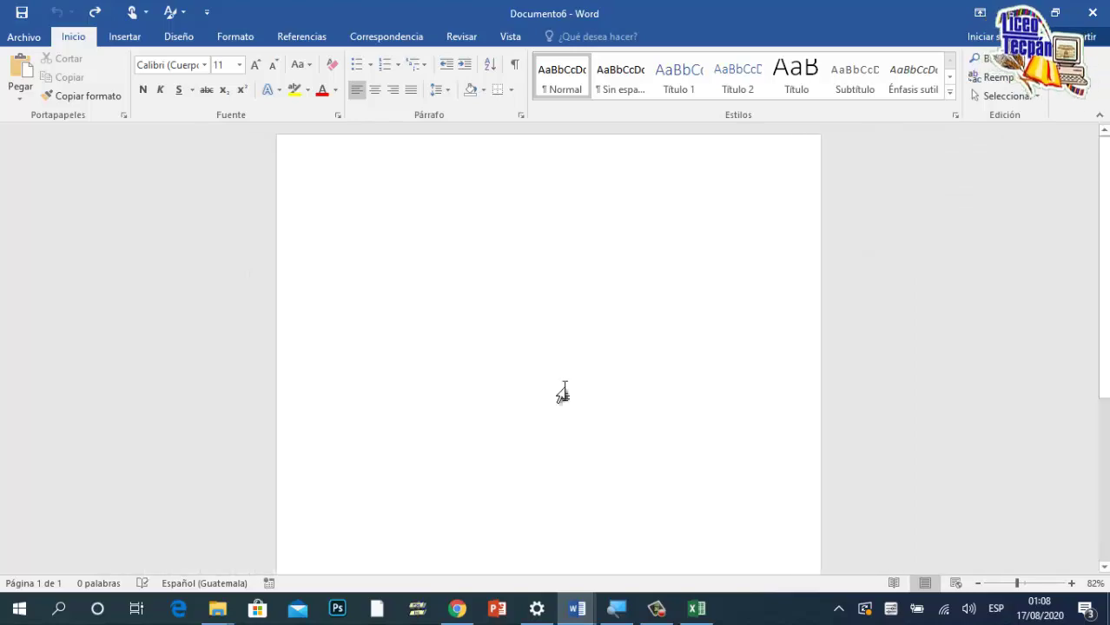
{"action": "mouse_move", "coordinate": [577, 608]}
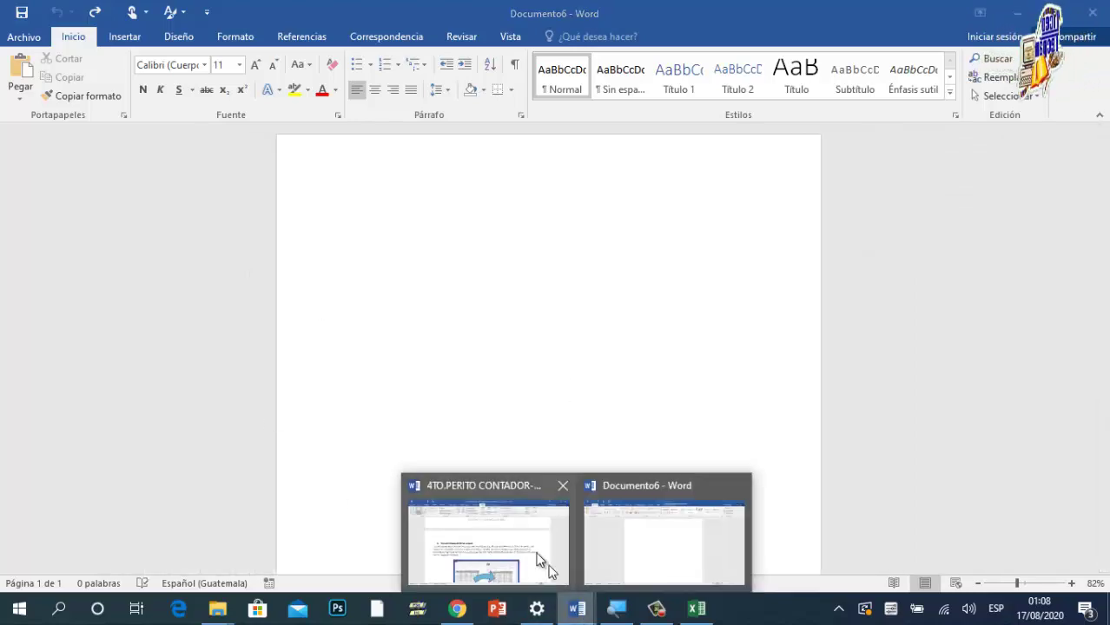
{"action": "left_click", "coordinate": [547, 566]}
{"action": "scroll", "coordinate": [374, 402], "scroll_direction": "up", "scroll_amount": 3}
{"action": "scroll", "coordinate": [330, 346], "scroll_direction": "down", "scroll_amount": 9}
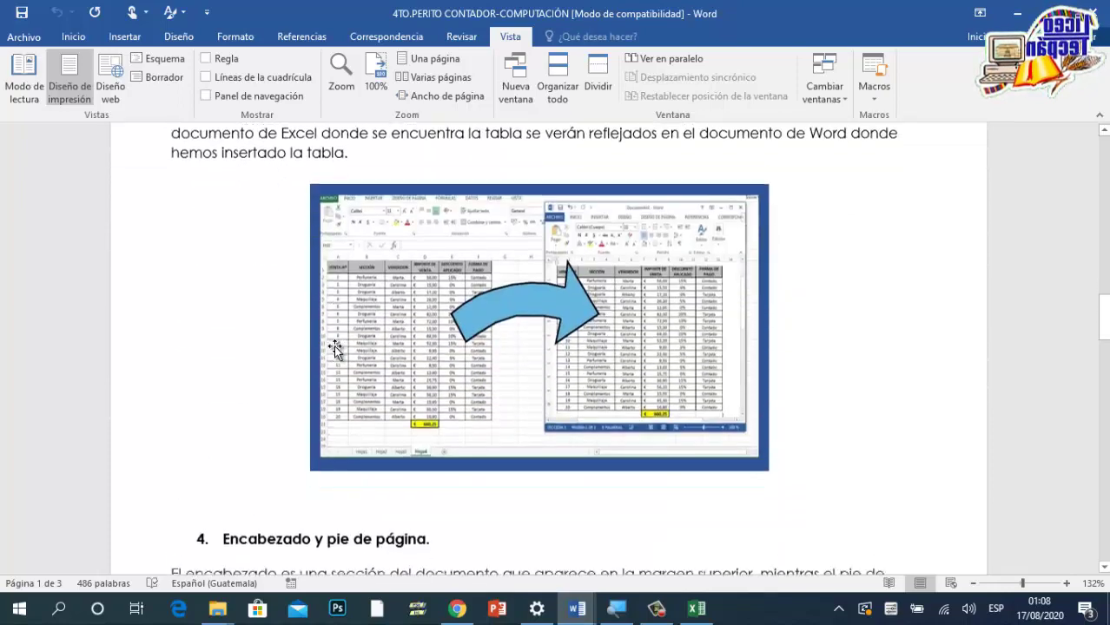
{"action": "scroll", "coordinate": [336, 348], "scroll_direction": "down", "scroll_amount": 1}
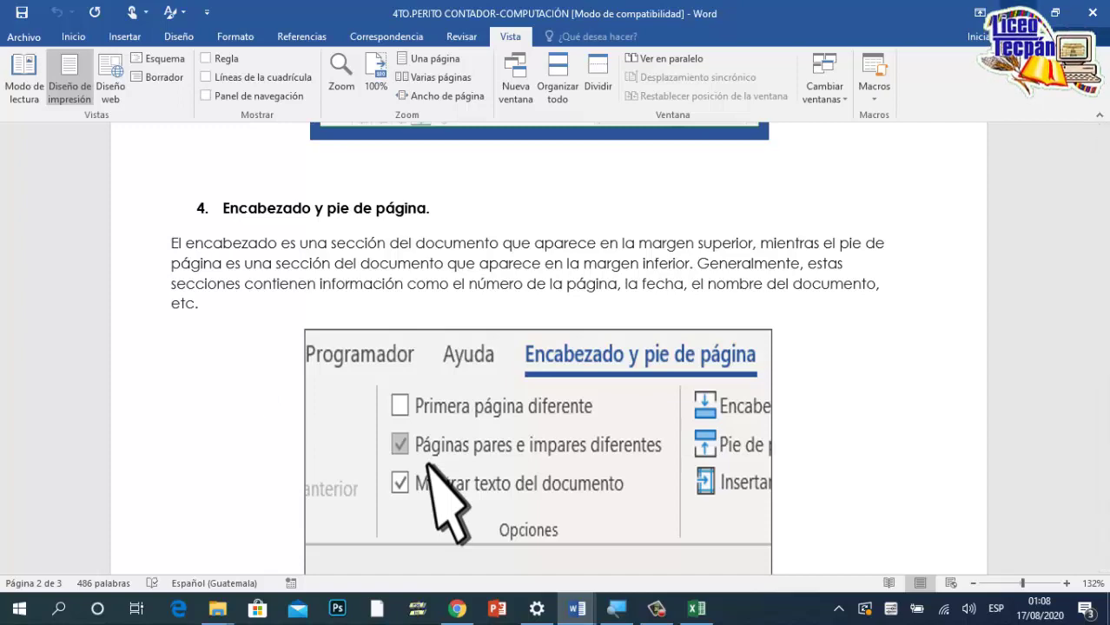
{"action": "key", "text": "ctrl+n"}
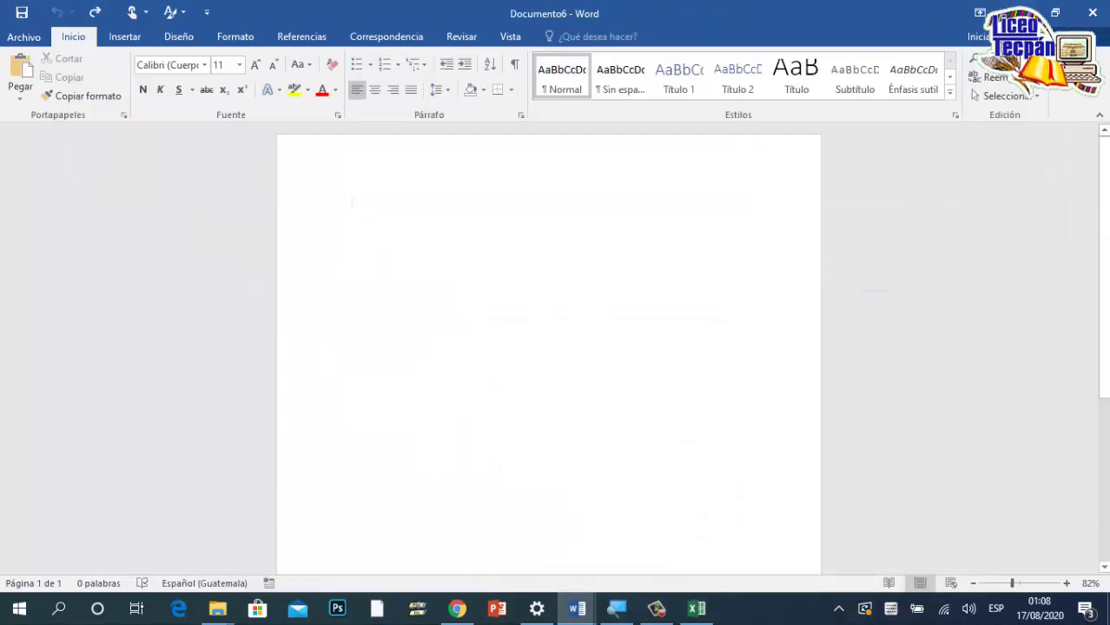
Step: Insert a Con bandas header with the title LICEO TECPAN and close header editing
{"action": "left_click", "coordinate": [128, 37]}
{"action": "left_click", "coordinate": [804, 59]}
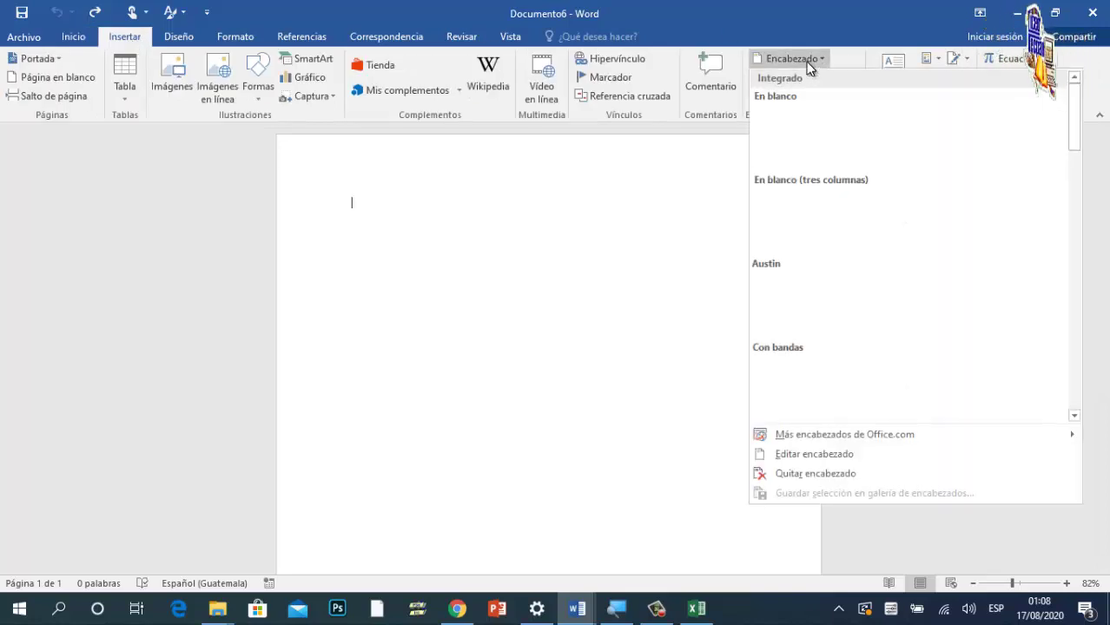
{"action": "left_click", "coordinate": [903, 388]}
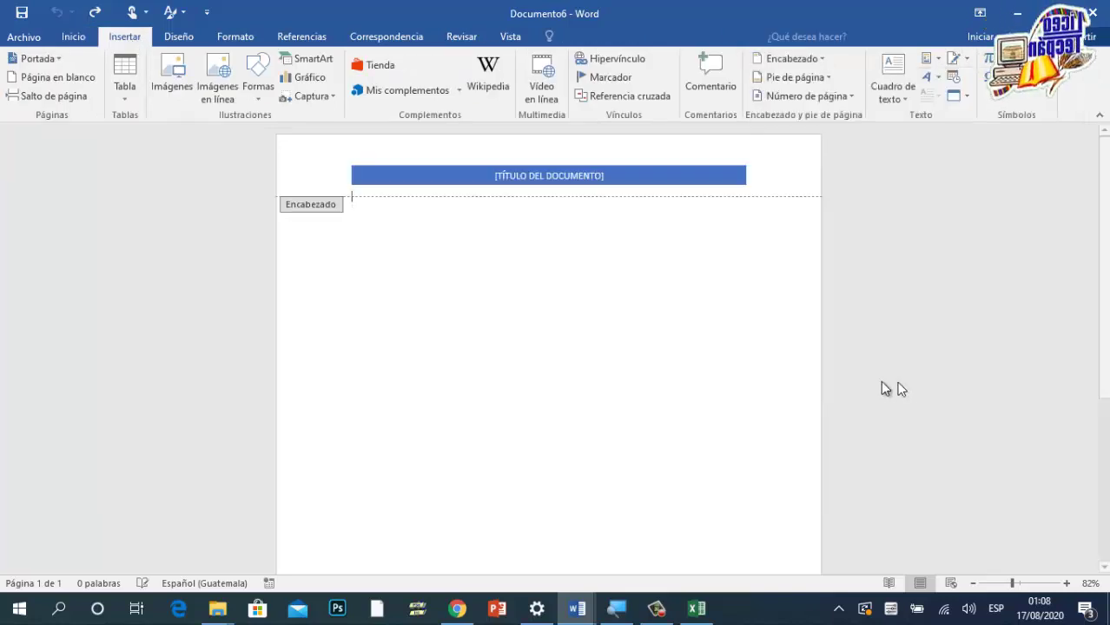
{"action": "left_click", "coordinate": [1026, 583]}
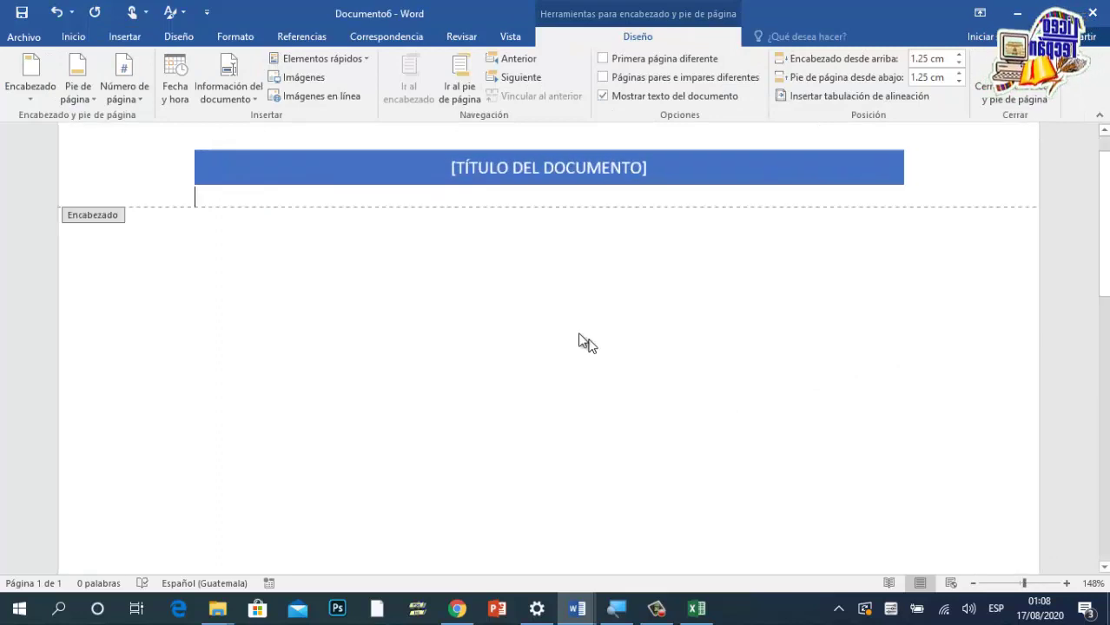
{"action": "left_click", "coordinate": [644, 231]}
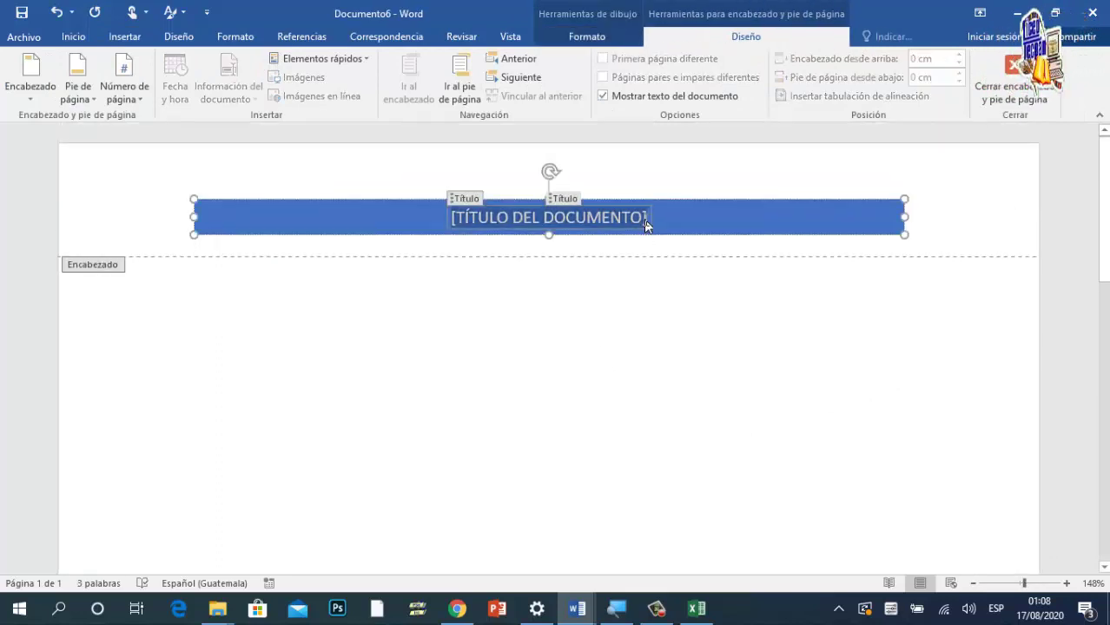
{"action": "key", "text": "Delete"}
{"action": "type", "text": "LICEO"}
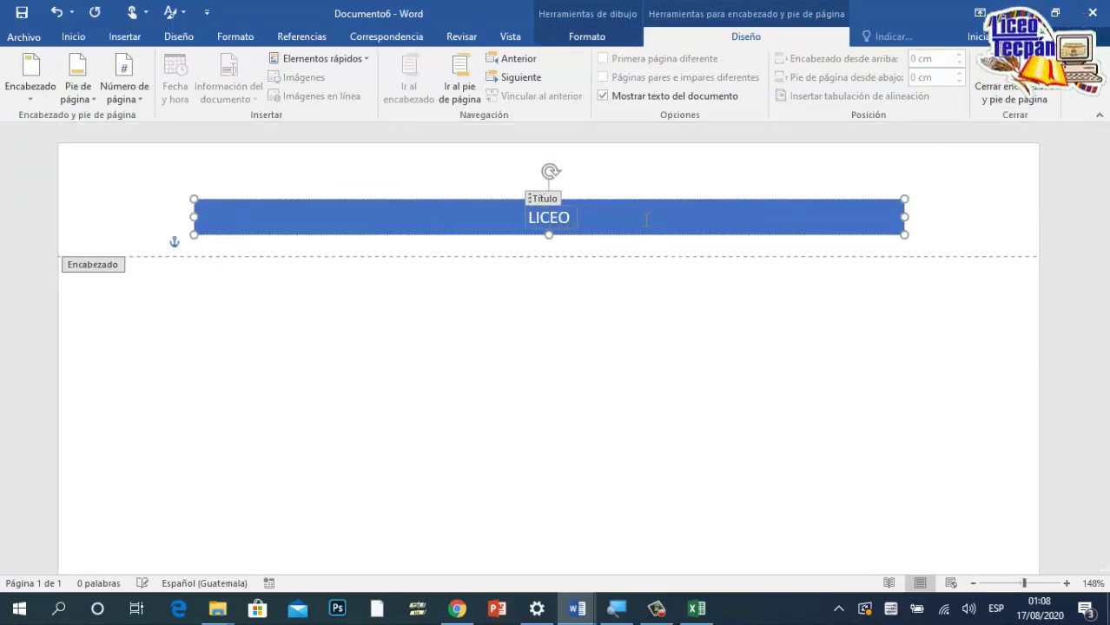
{"action": "type", "text": " TECPAN"}
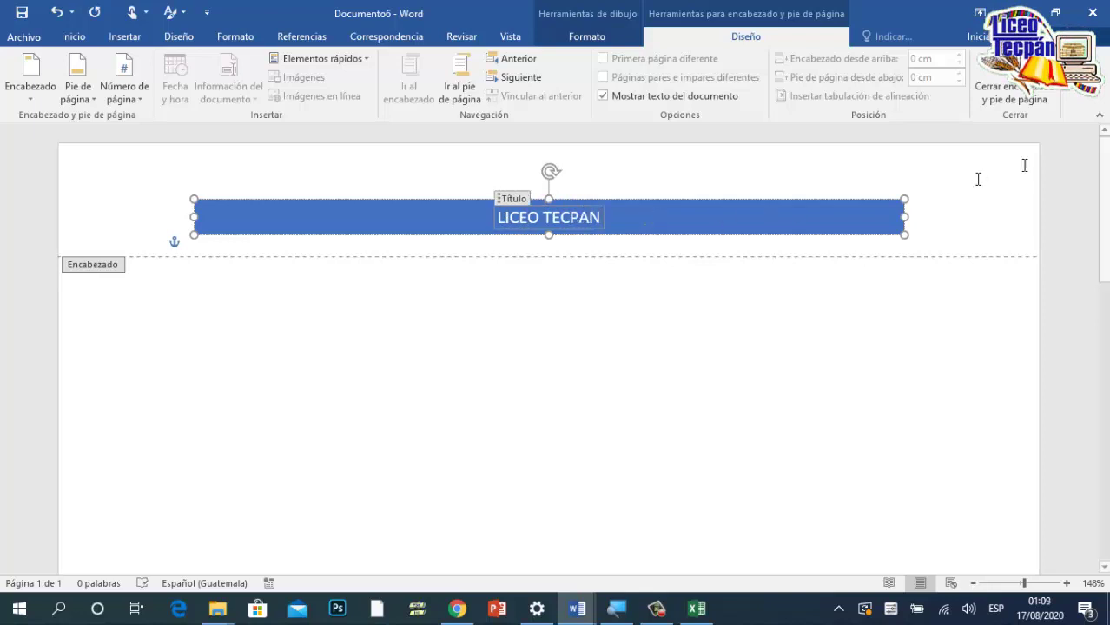
{"action": "left_click", "coordinate": [1013, 85]}
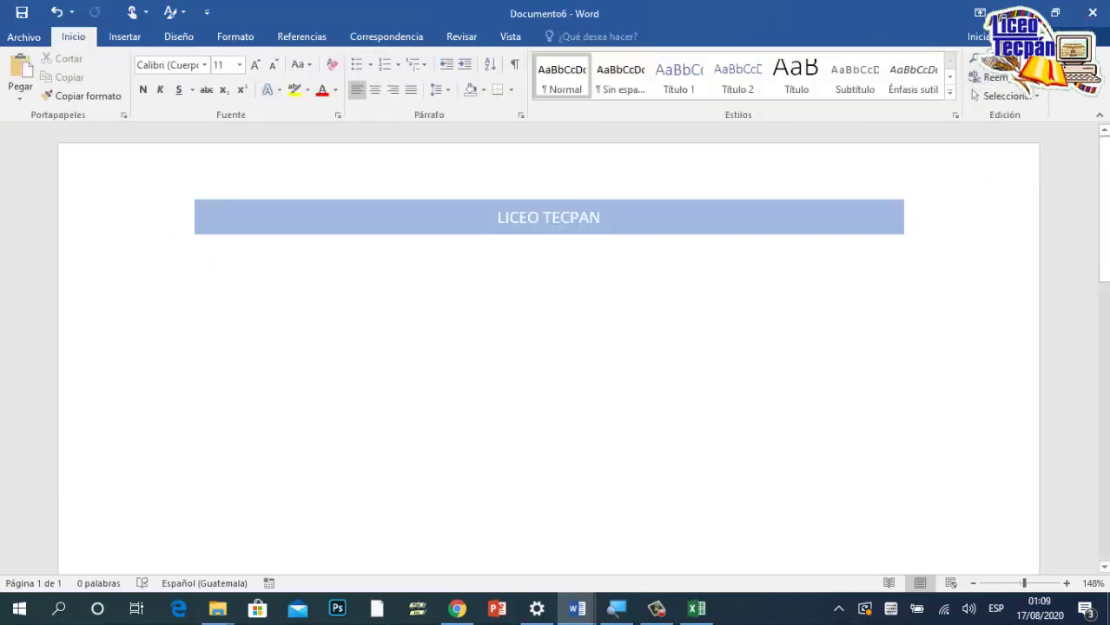
Step: Add a page break with Ctrl+Enter, zoom to 75%, and place the cursor on page 1
{"action": "key", "text": "ctrl+Return"}
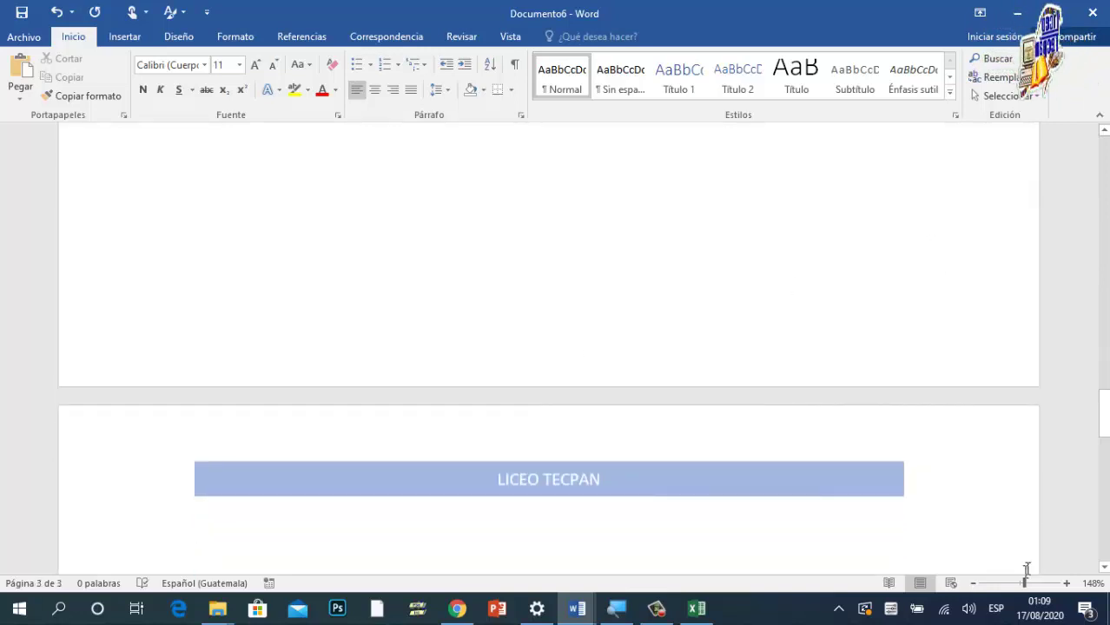
{"action": "left_click_drag", "start_coordinate": [1023, 584], "coordinate": [1007, 584]}
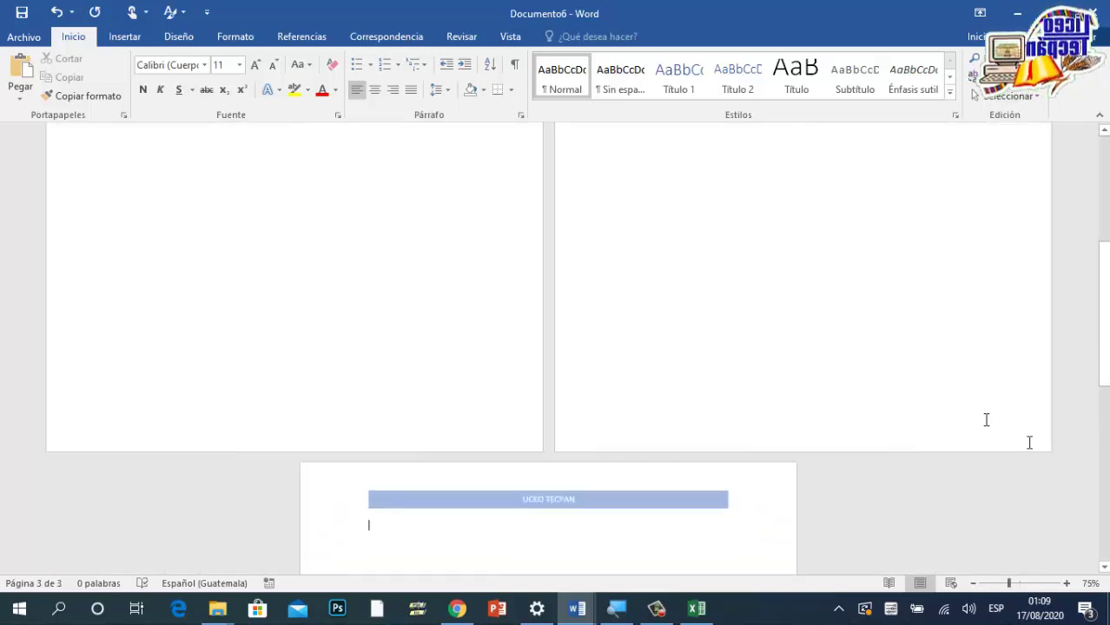
{"action": "scroll", "coordinate": [556, 391], "scroll_direction": "up", "scroll_amount": 5}
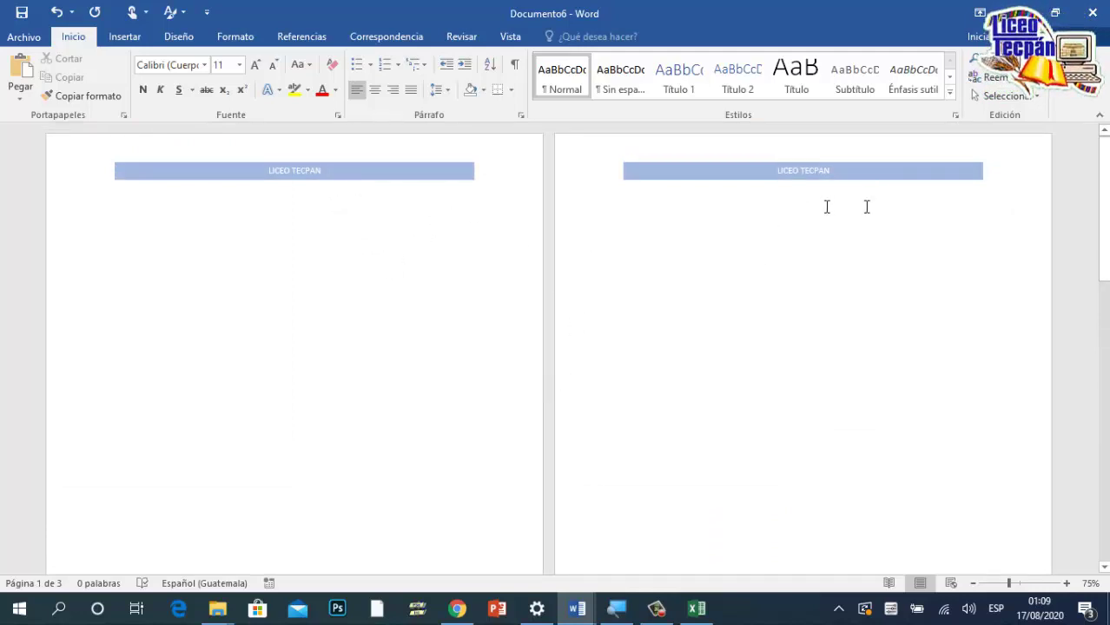
{"action": "scroll", "coordinate": [943, 235], "scroll_direction": "down", "scroll_amount": 3}
{"action": "scroll", "coordinate": [754, 566], "scroll_direction": "down", "scroll_amount": 3}
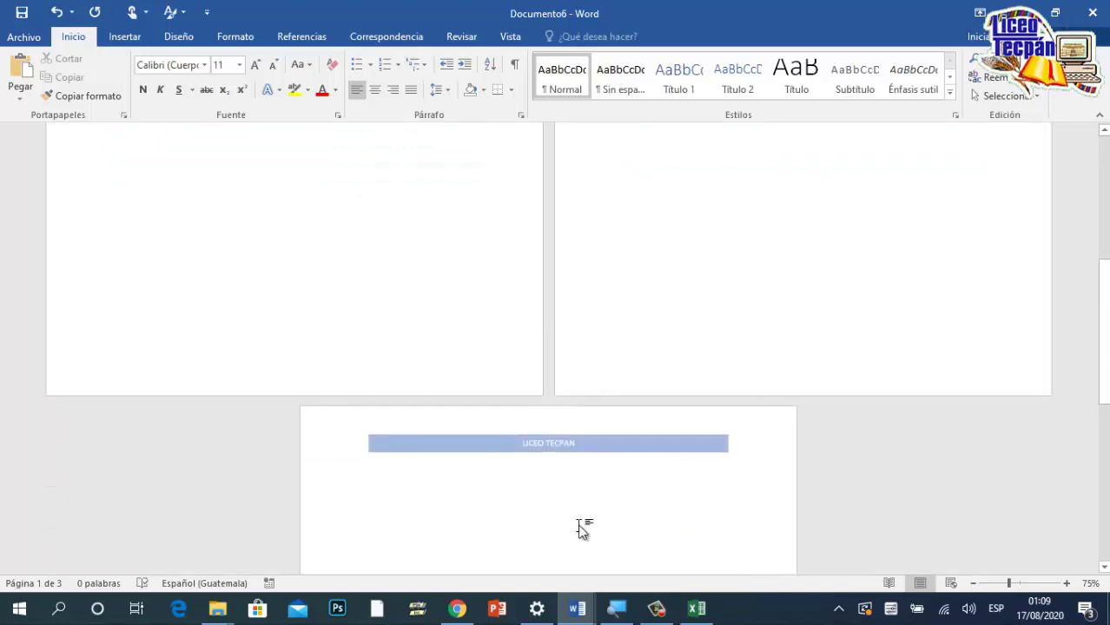
{"action": "scroll", "coordinate": [607, 522], "scroll_direction": "up", "scroll_amount": 5}
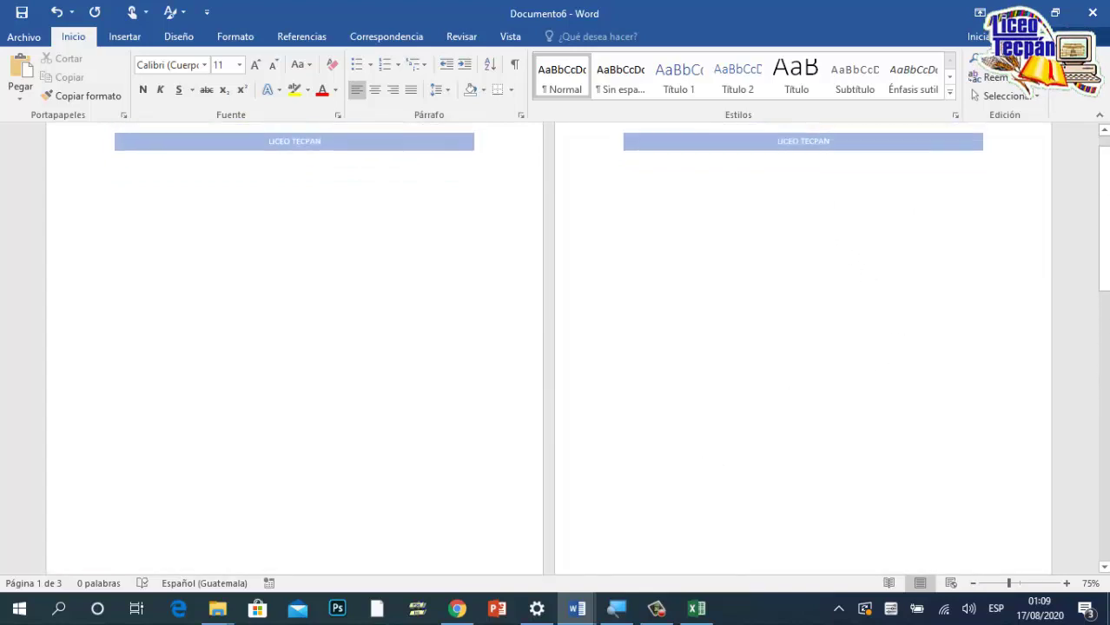
{"action": "scroll", "coordinate": [645, 298], "scroll_direction": "up", "scroll_amount": 1}
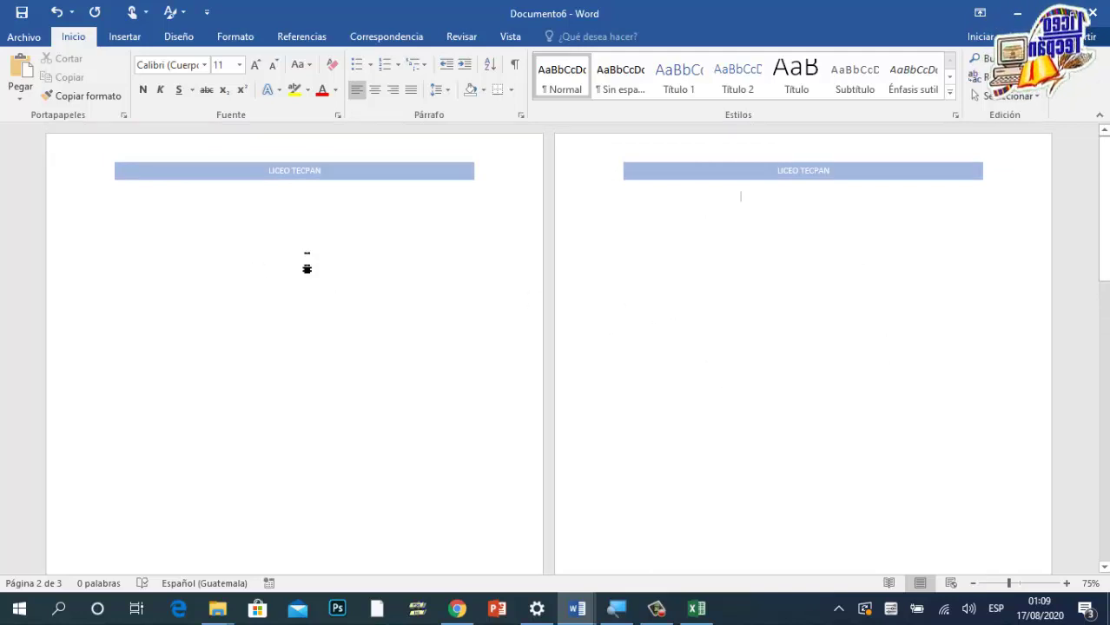
{"action": "left_click", "coordinate": [274, 204]}
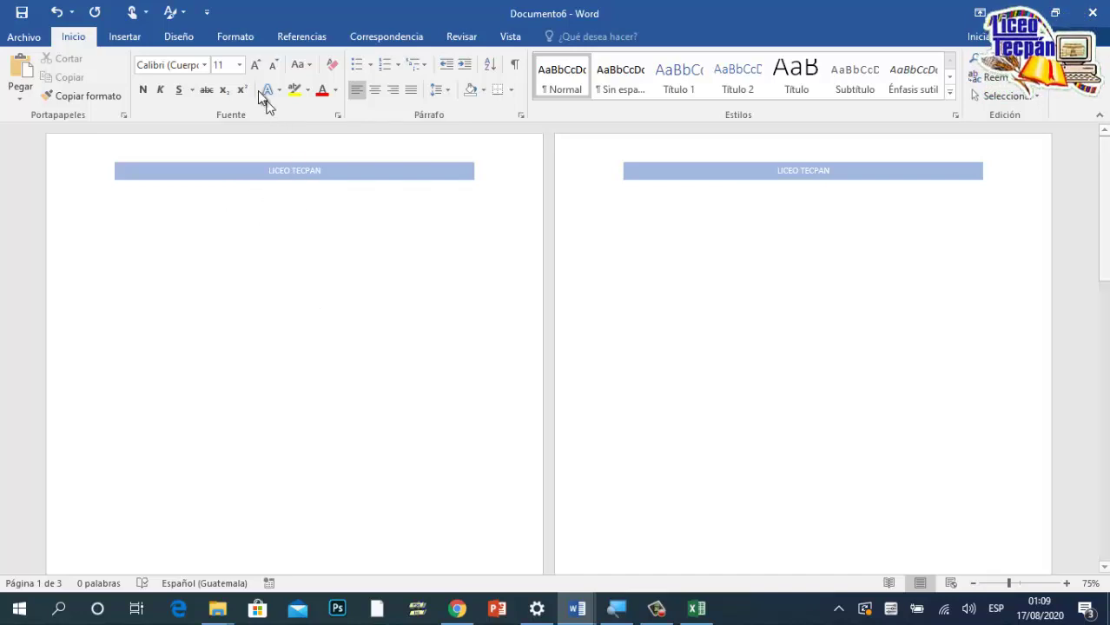
Step: Insert a Continua section break from Formato > Saltos
{"action": "left_click", "coordinate": [235, 38]}
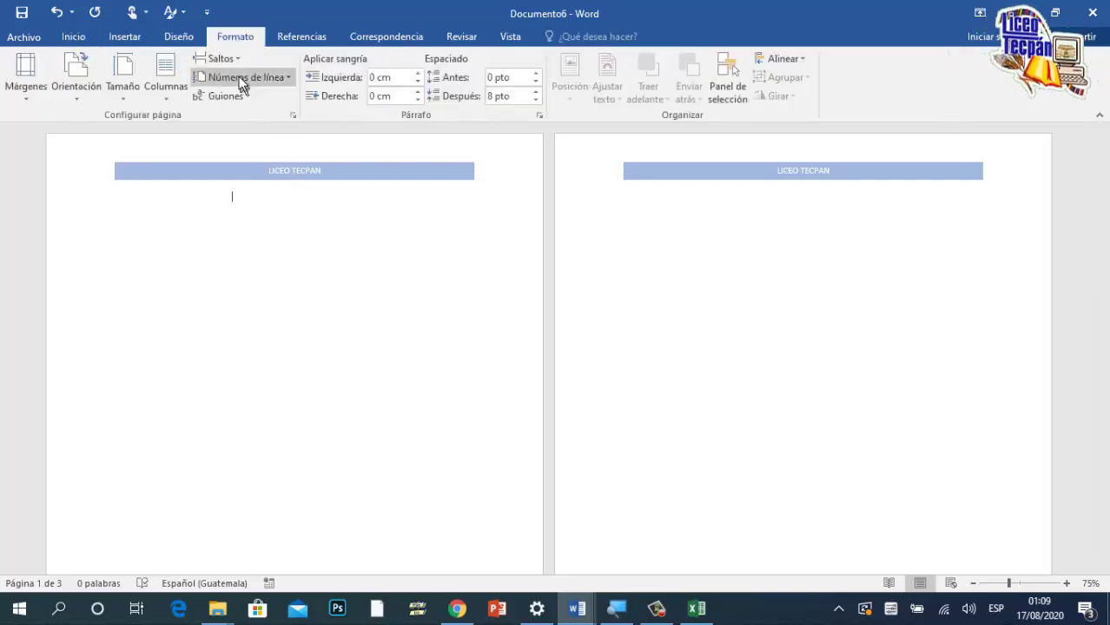
{"action": "left_click", "coordinate": [236, 61]}
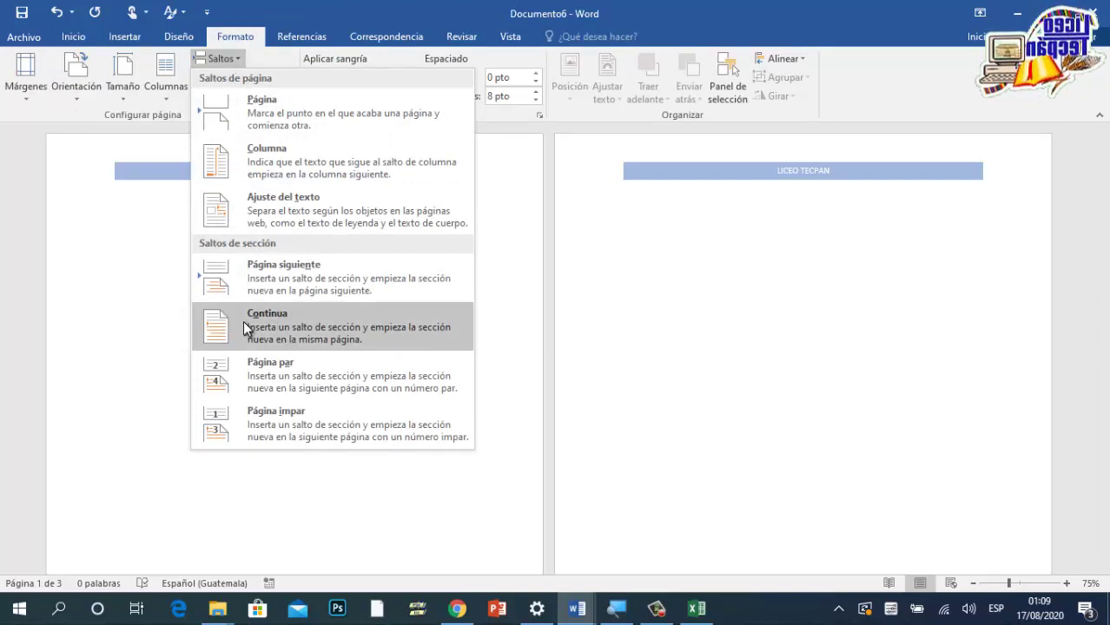
{"action": "left_click", "coordinate": [287, 328]}
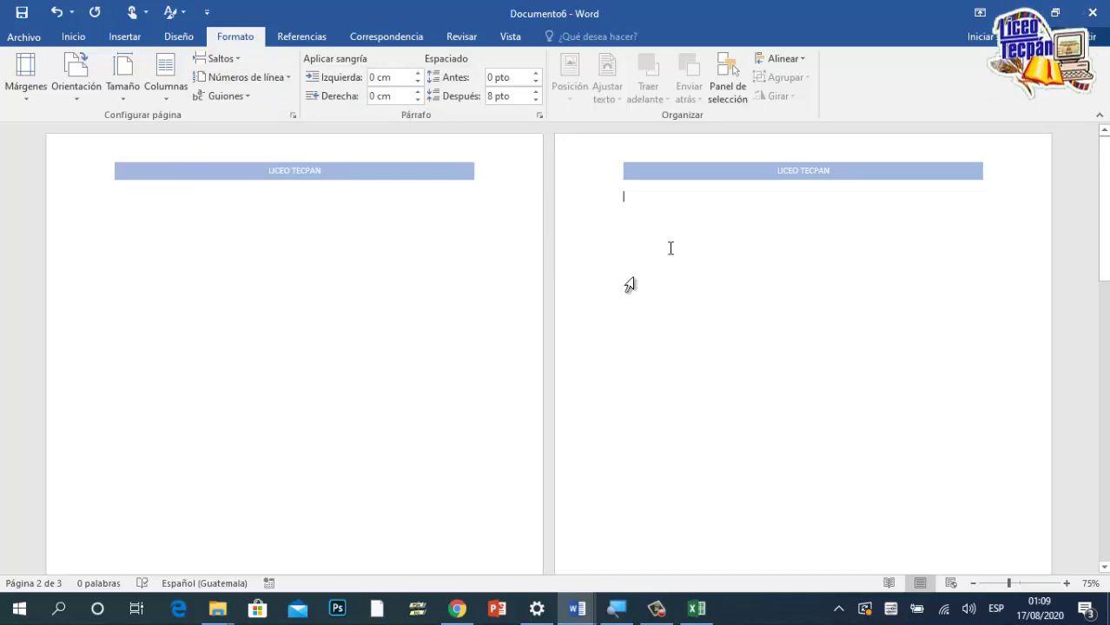
Step: Unlink the section 2 header from the previous section and cut its LICEO TECPAN text
{"action": "double_click", "coordinate": [828, 176]}
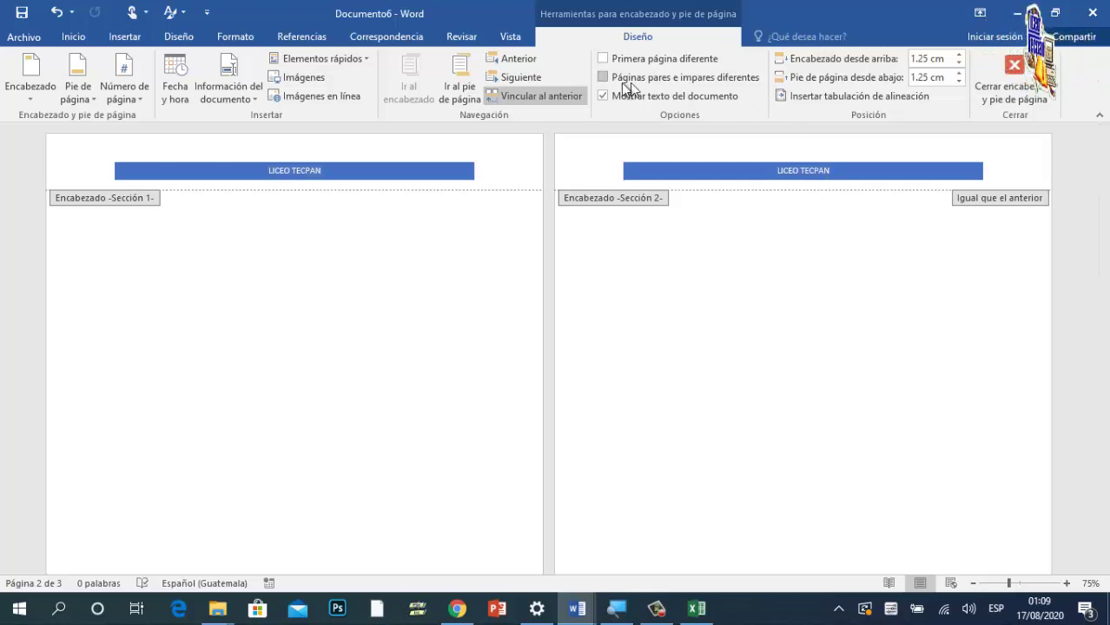
{"action": "left_click", "coordinate": [532, 97]}
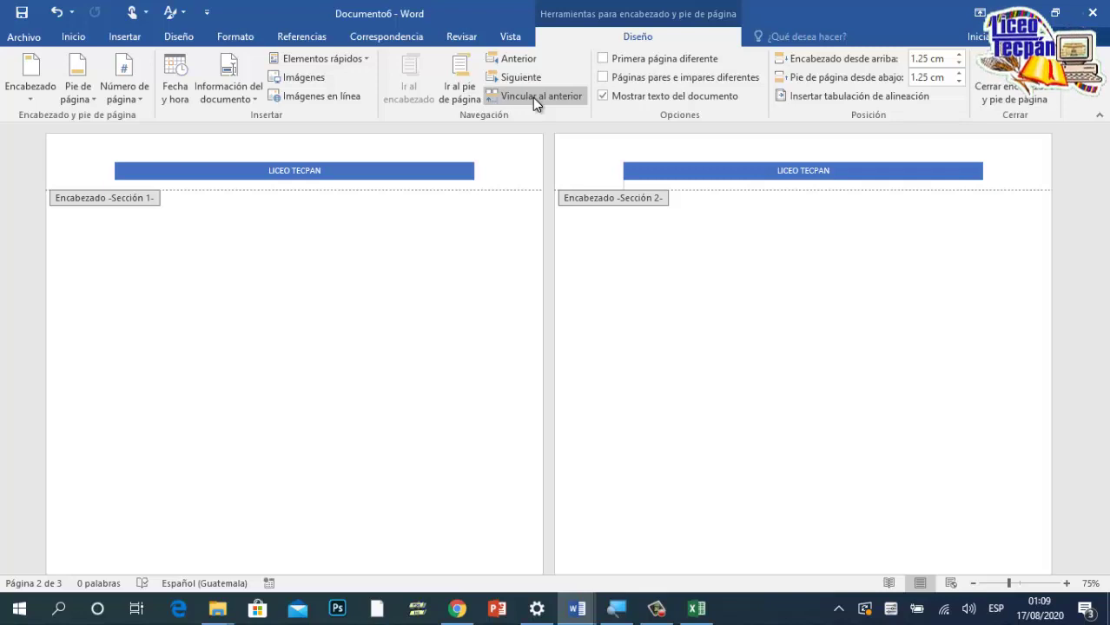
{"action": "left_click", "coordinate": [645, 174]}
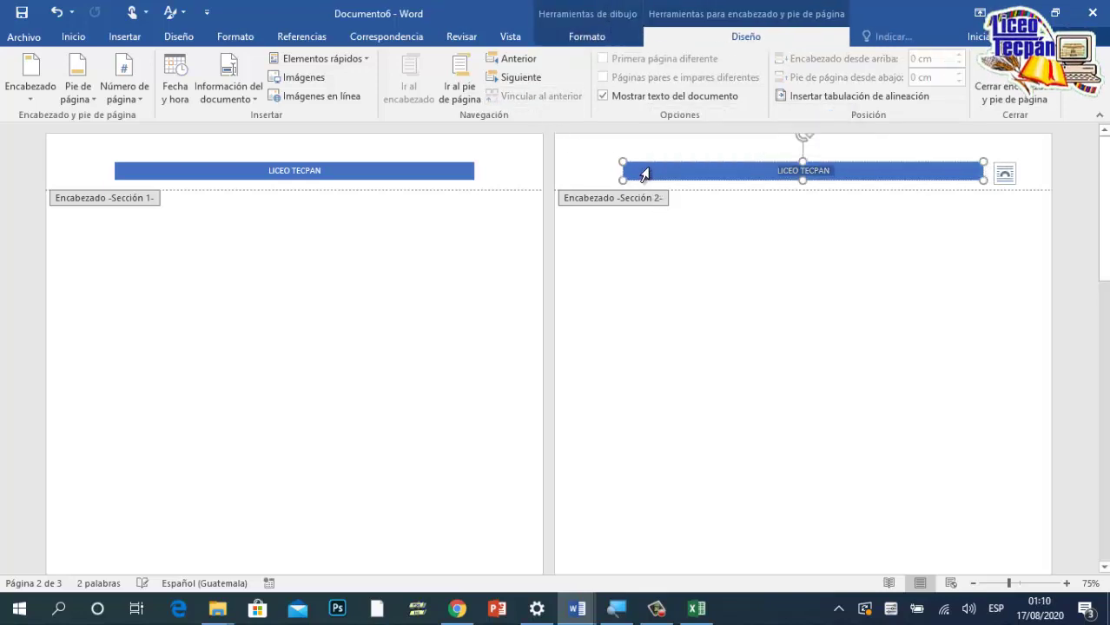
{"action": "right_click", "coordinate": [652, 171]}
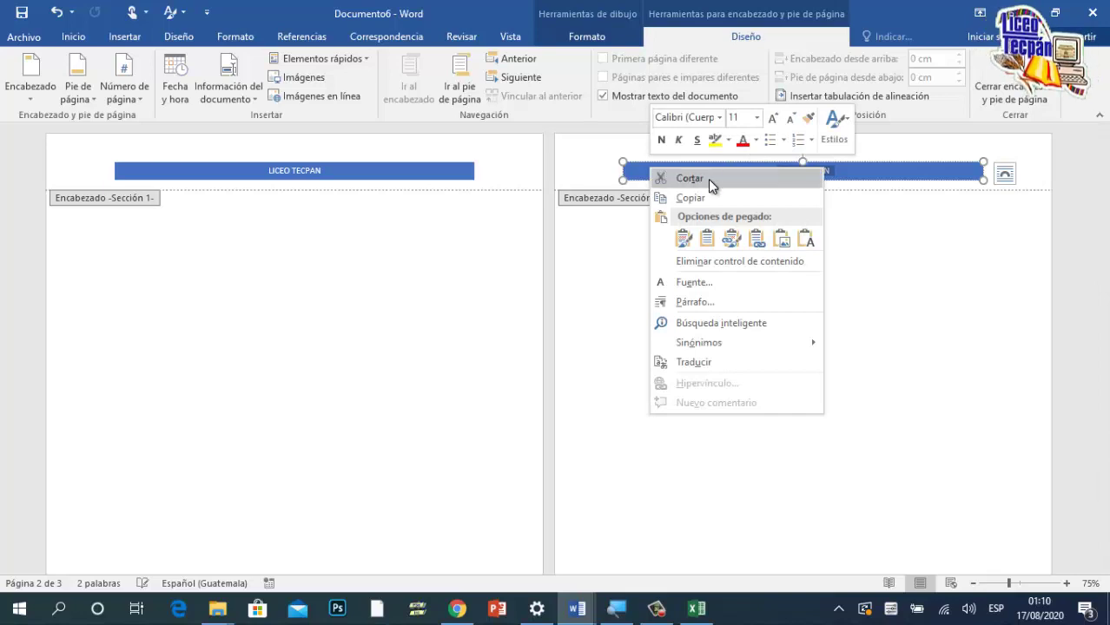
{"action": "left_click", "coordinate": [708, 179]}
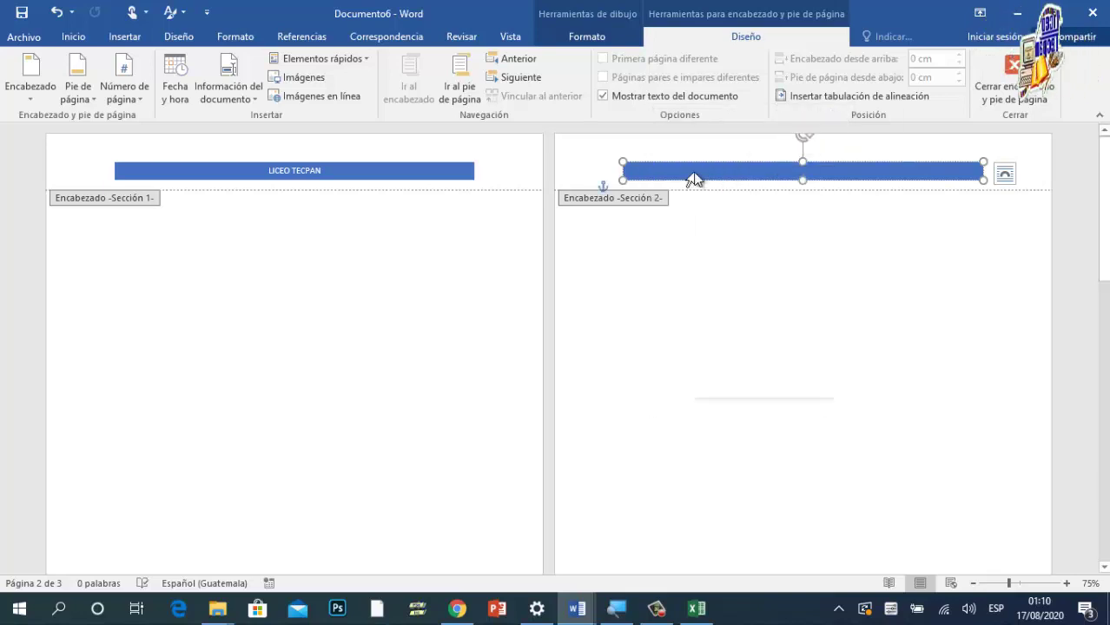
Step: Select the leftover empty blue banded shape in the section 2 header and delete it
{"action": "right_click", "coordinate": [696, 172]}
{"action": "left_click", "coordinate": [624, 164]}
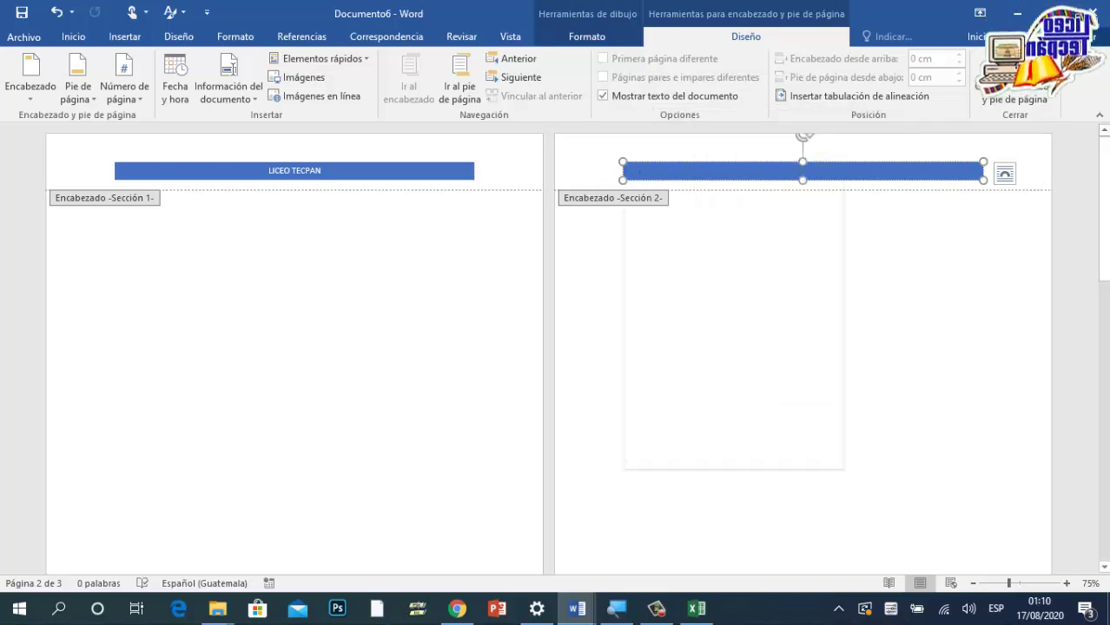
{"action": "right_click", "coordinate": [624, 165]}
{"action": "key", "text": "Escape"}
{"action": "key", "text": "Delete"}
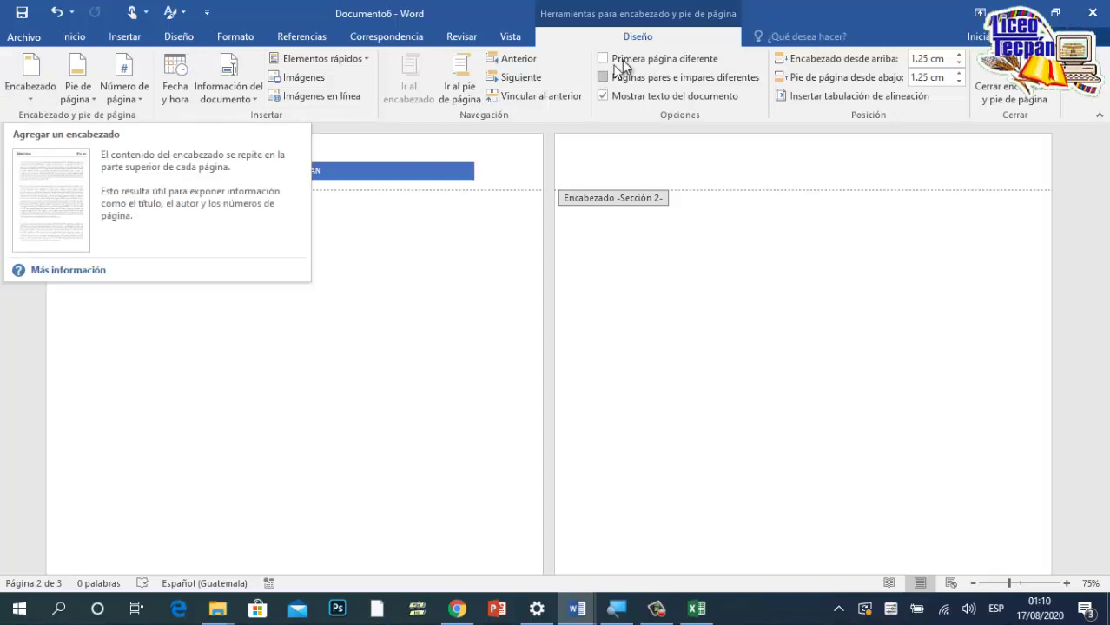
Step: Insert the Integral header in section 2, type the student's name as its title, and close the header
{"action": "left_click", "coordinate": [10, 98]}
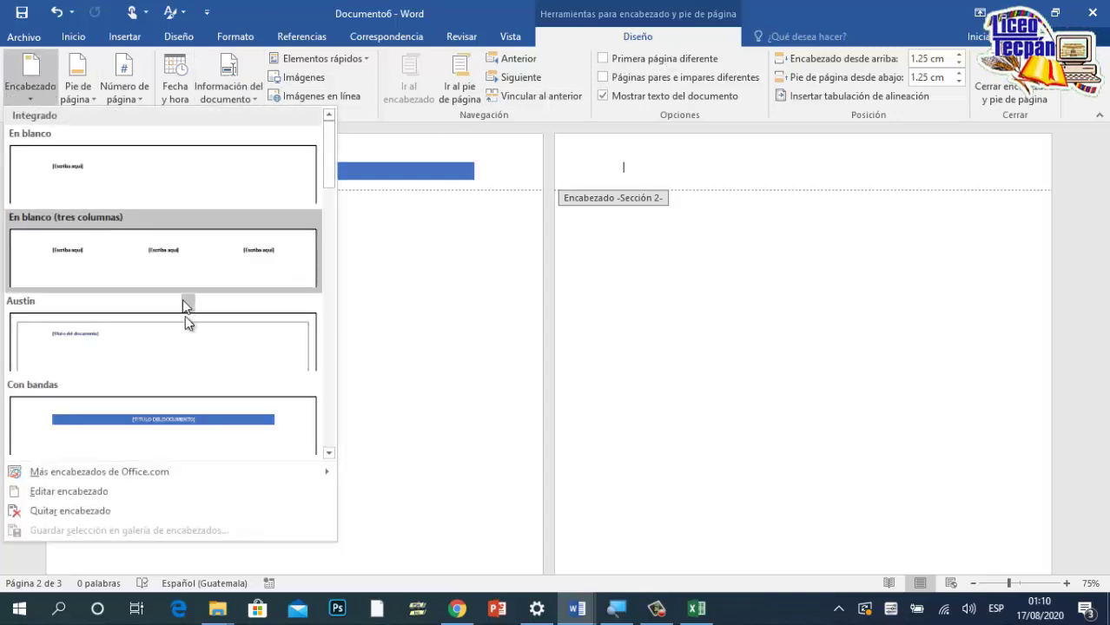
{"action": "scroll", "coordinate": [190, 349], "scroll_direction": "down", "scroll_amount": 6}
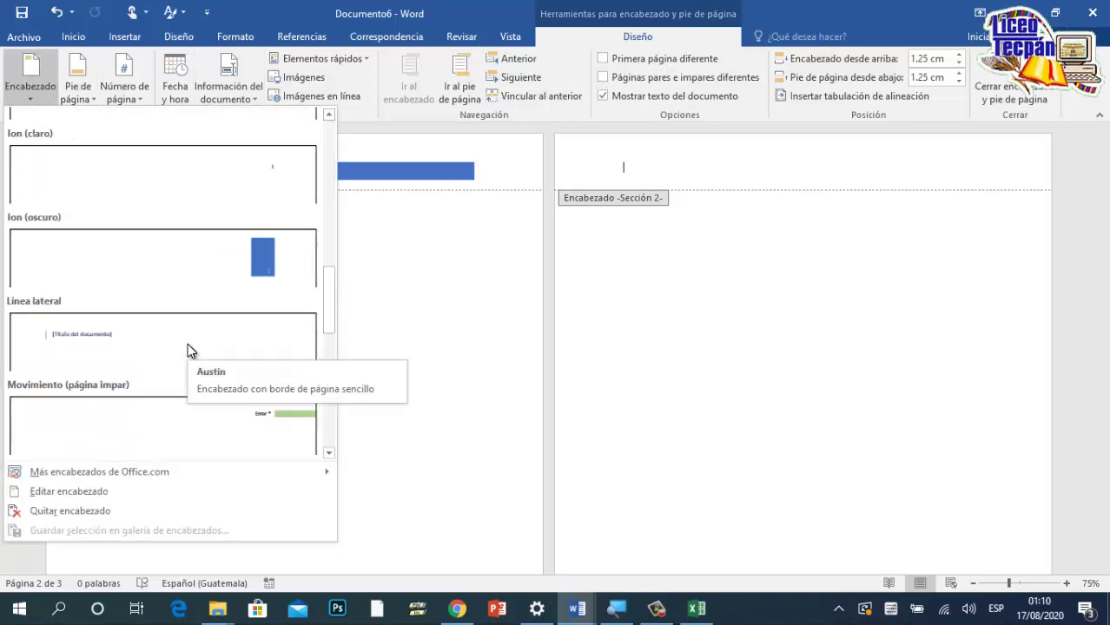
{"action": "scroll", "coordinate": [188, 345], "scroll_direction": "up", "scroll_amount": 3}
{"action": "left_click", "coordinate": [167, 340]}
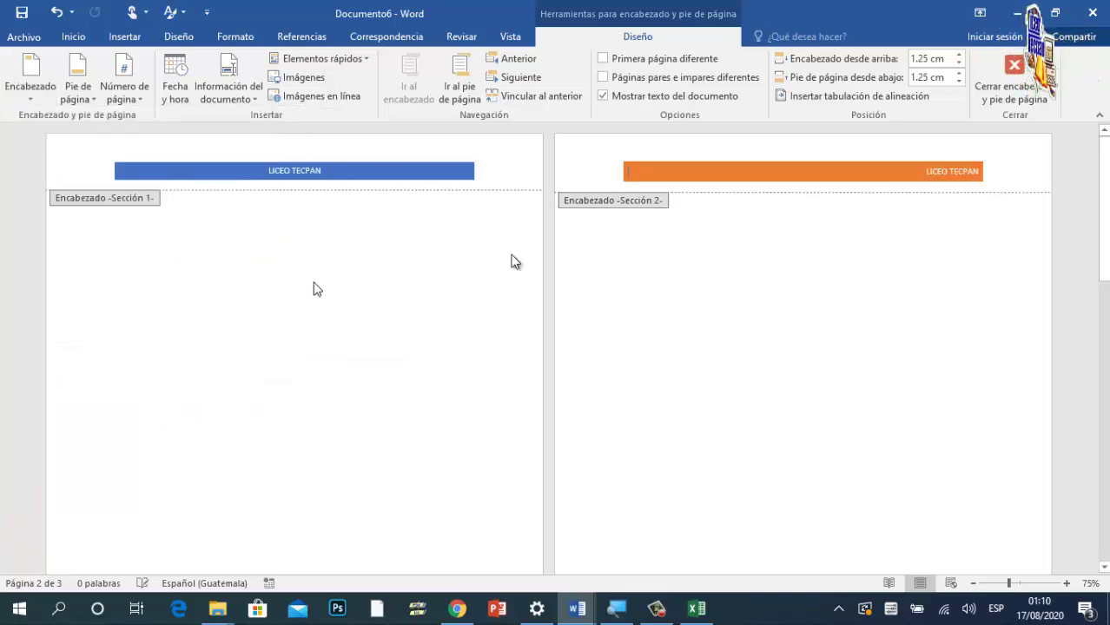
{"action": "left_click", "coordinate": [952, 171]}
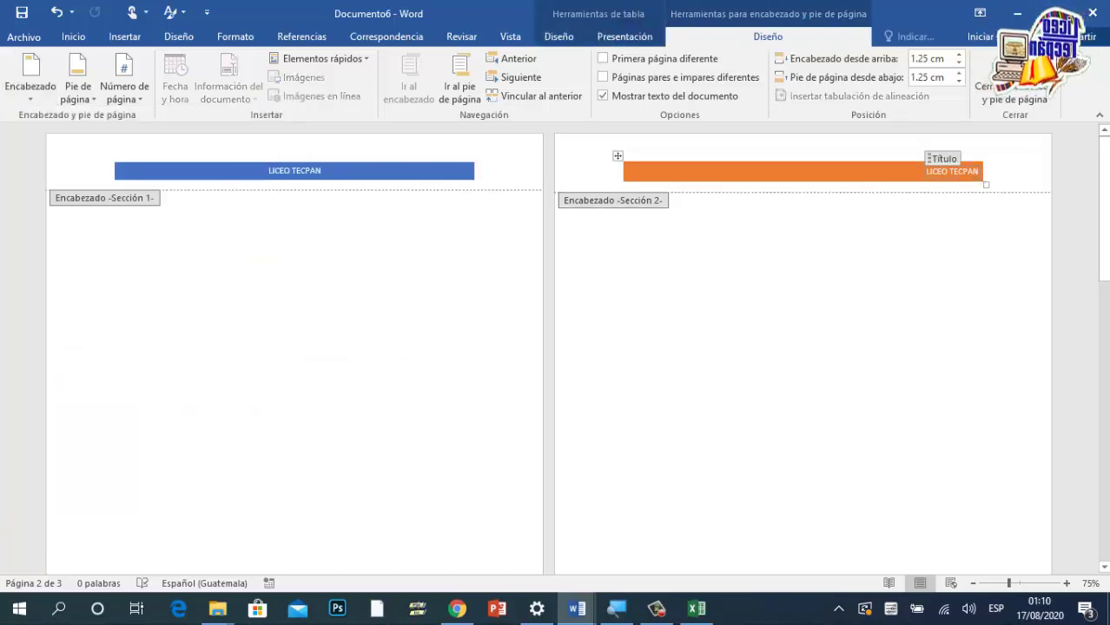
{"action": "left_click", "coordinate": [1013, 189]}
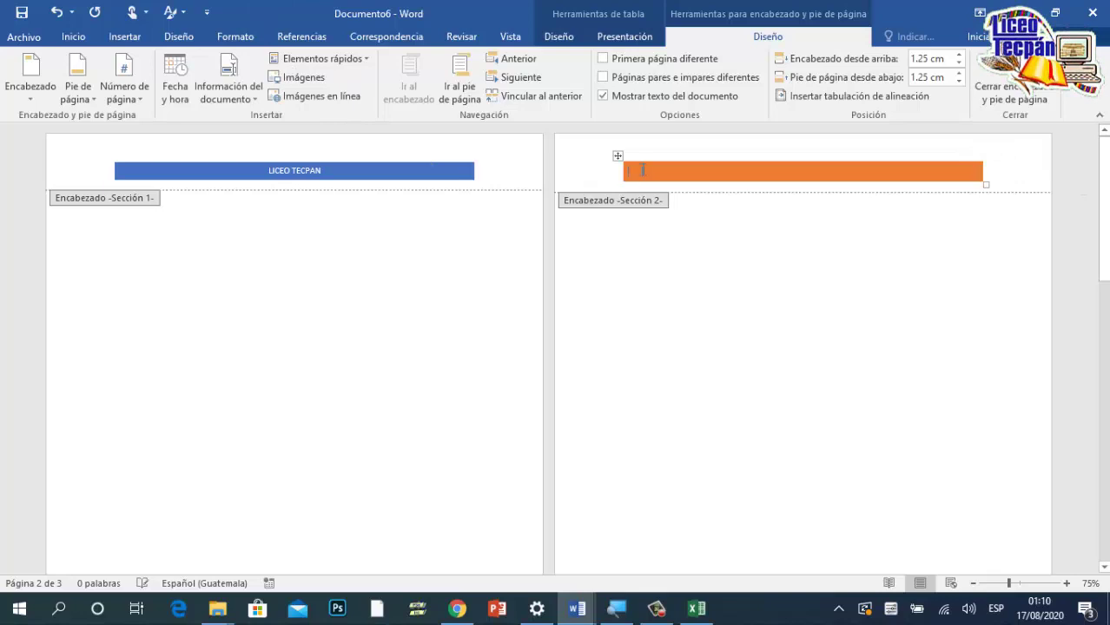
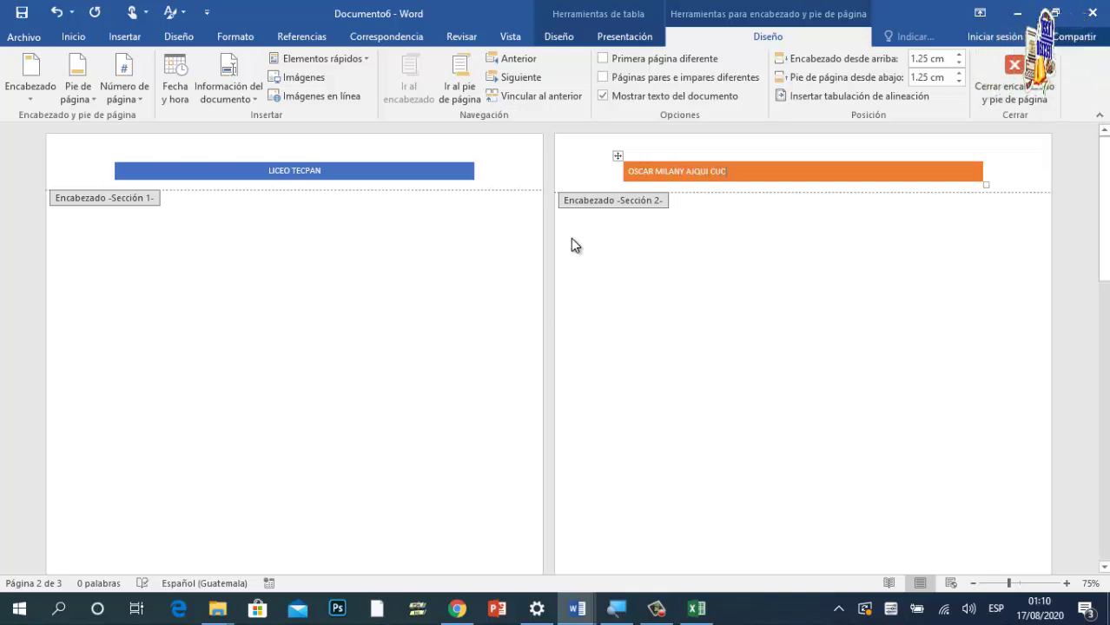
{"action": "double_click", "coordinate": [771, 260]}
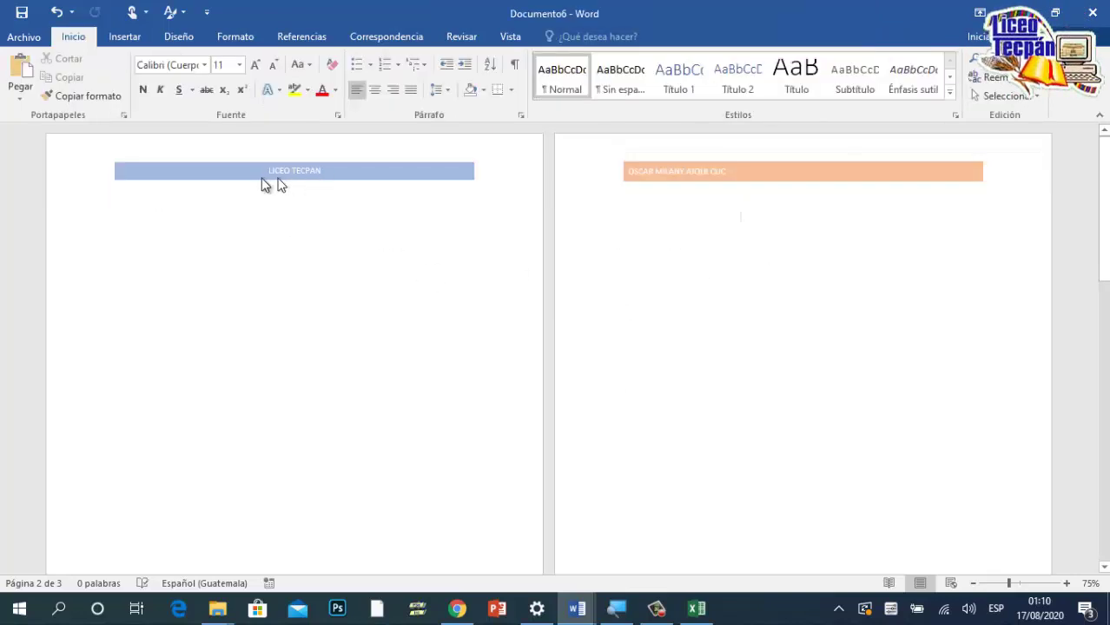
Step: Insert two continuous section breaks after page 2's content
{"action": "scroll", "coordinate": [723, 186], "scroll_direction": "down", "scroll_amount": 5}
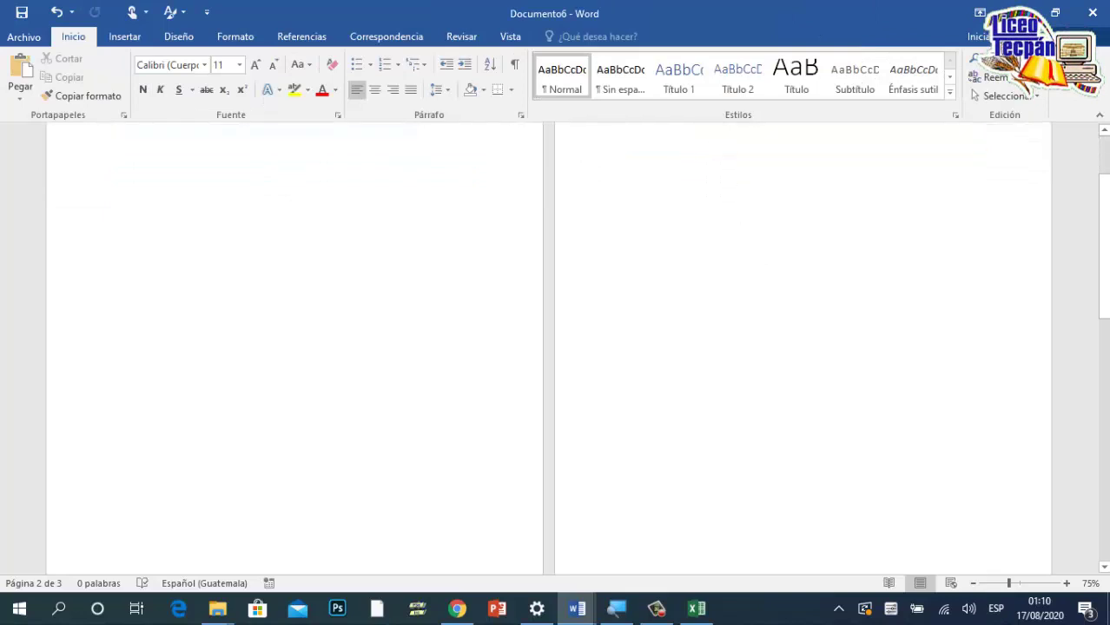
{"action": "scroll", "coordinate": [728, 197], "scroll_direction": "down", "scroll_amount": 3}
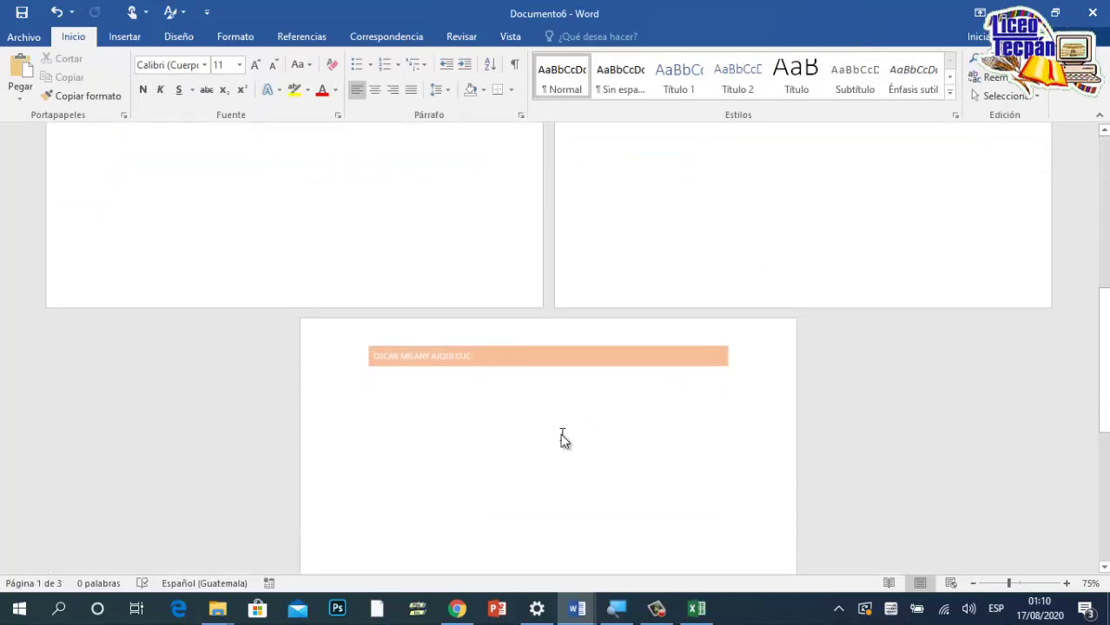
{"action": "scroll", "coordinate": [563, 439], "scroll_direction": "up", "scroll_amount": 3}
{"action": "scroll", "coordinate": [569, 440], "scroll_direction": "up", "scroll_amount": 5}
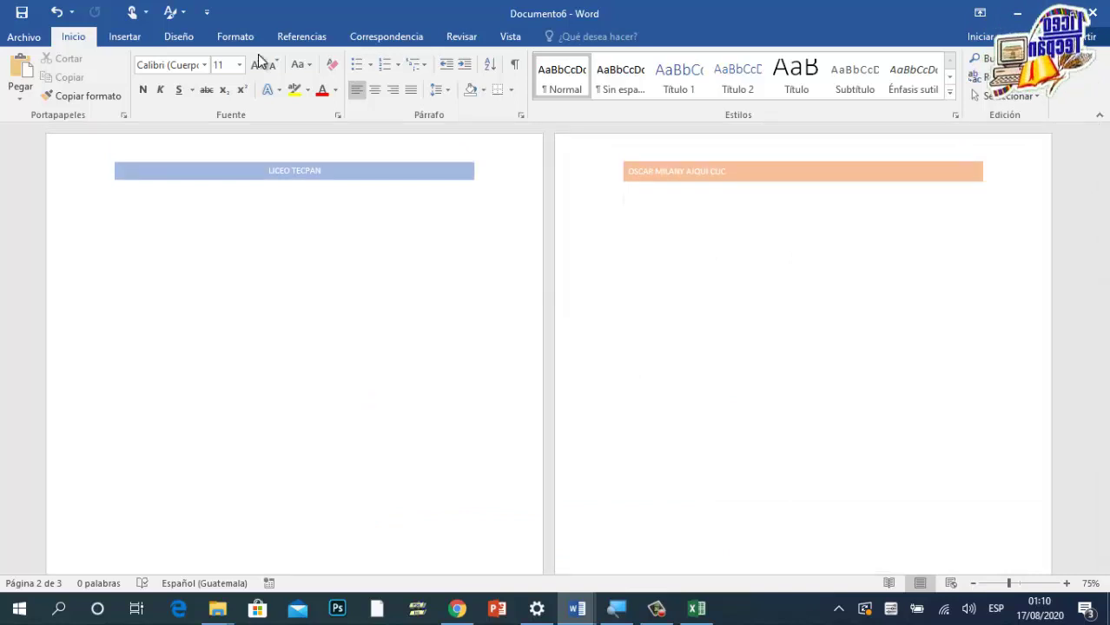
{"action": "left_click", "coordinate": [229, 38]}
{"action": "left_click", "coordinate": [229, 58]}
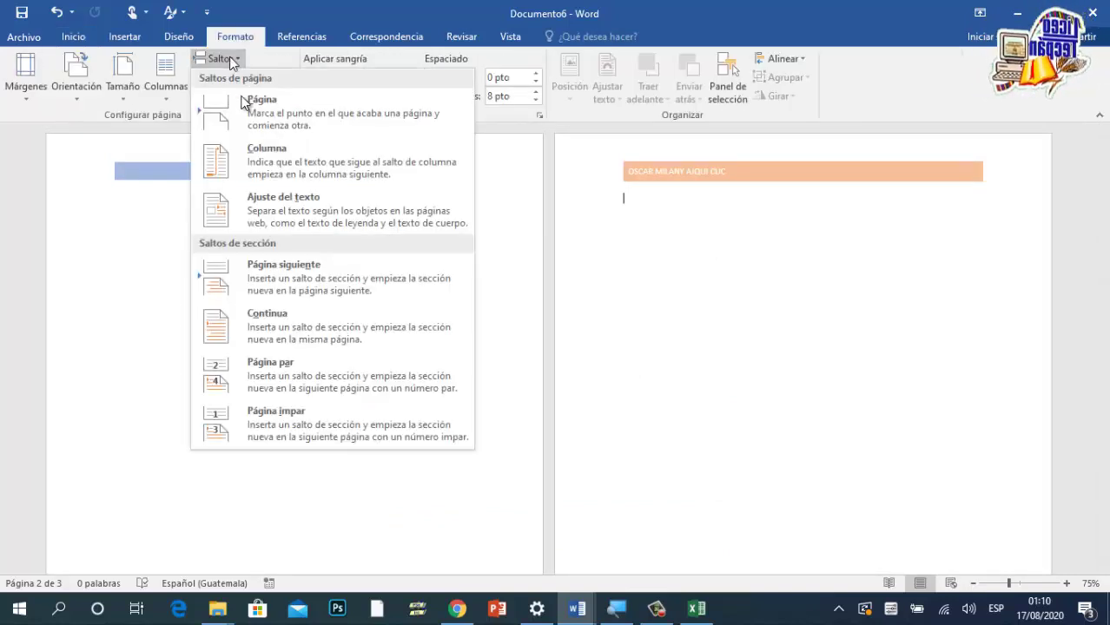
{"action": "left_click", "coordinate": [272, 319]}
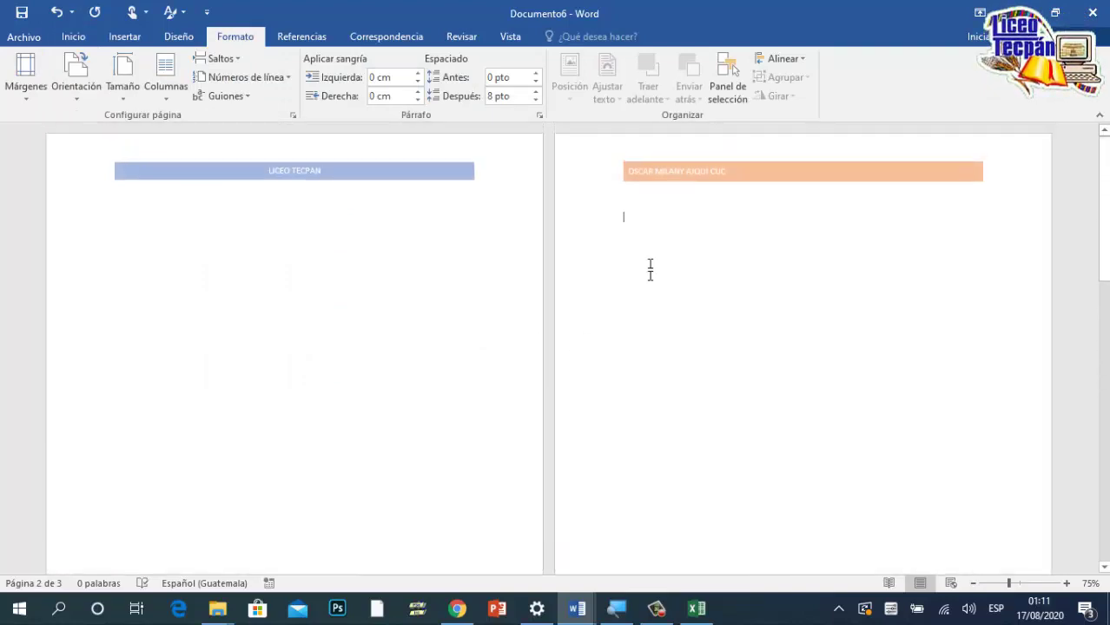
{"action": "left_click", "coordinate": [220, 57]}
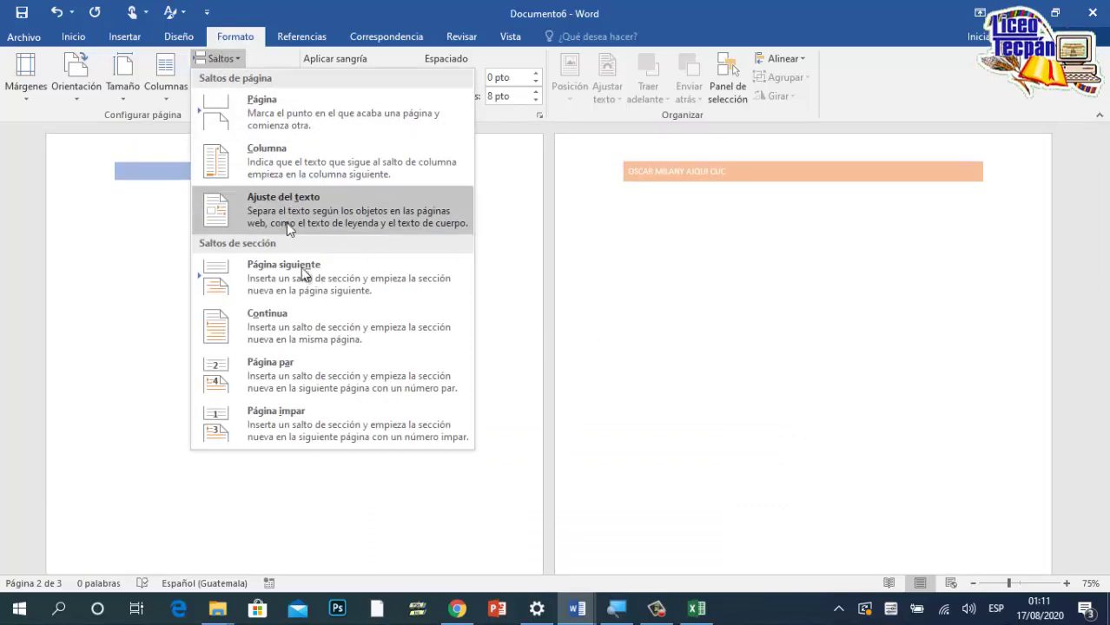
{"action": "left_click", "coordinate": [295, 336]}
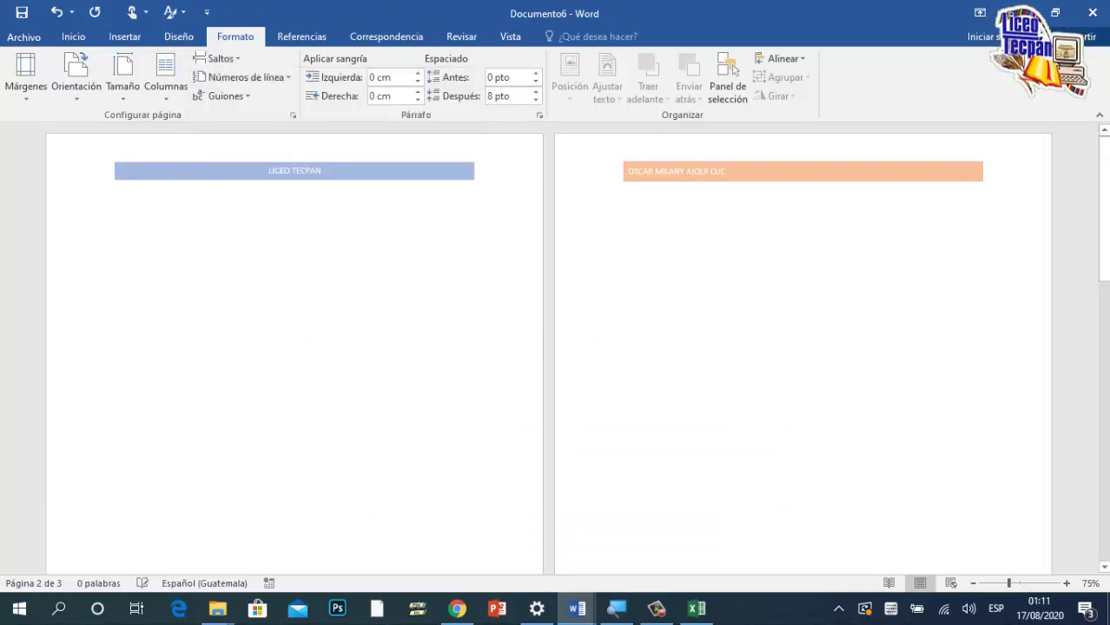
Step: Add a continuous section break just below page 3's header
{"action": "scroll", "coordinate": [453, 355], "scroll_direction": "down", "scroll_amount": 1}
{"action": "scroll", "coordinate": [461, 379], "scroll_direction": "down", "scroll_amount": 5}
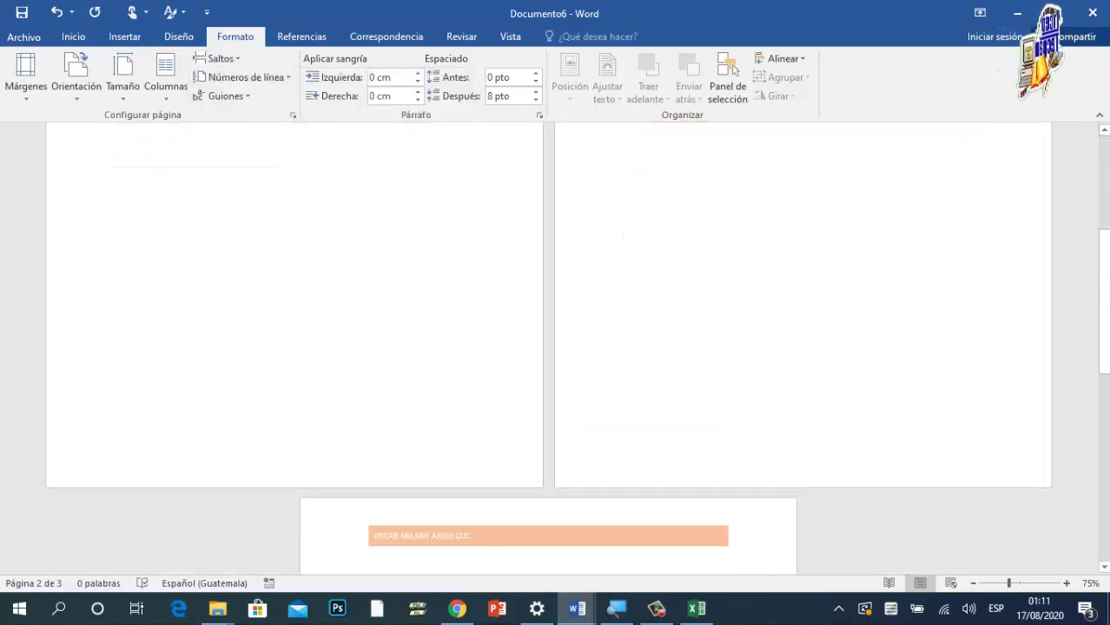
{"action": "left_click", "coordinate": [429, 396]}
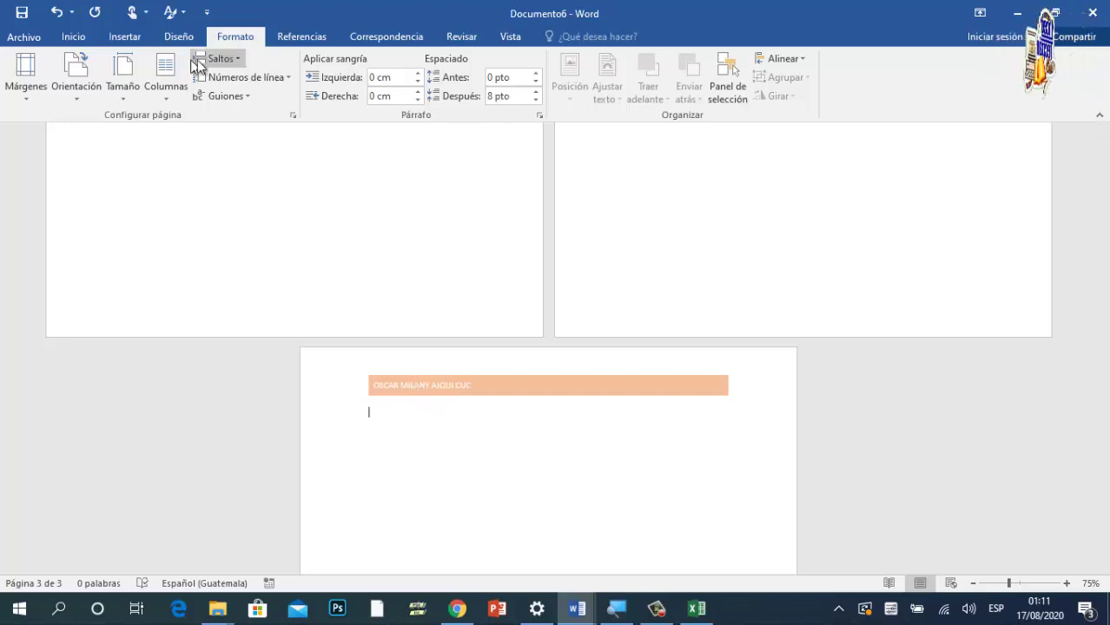
{"action": "left_click", "coordinate": [218, 59]}
{"action": "left_click", "coordinate": [304, 320]}
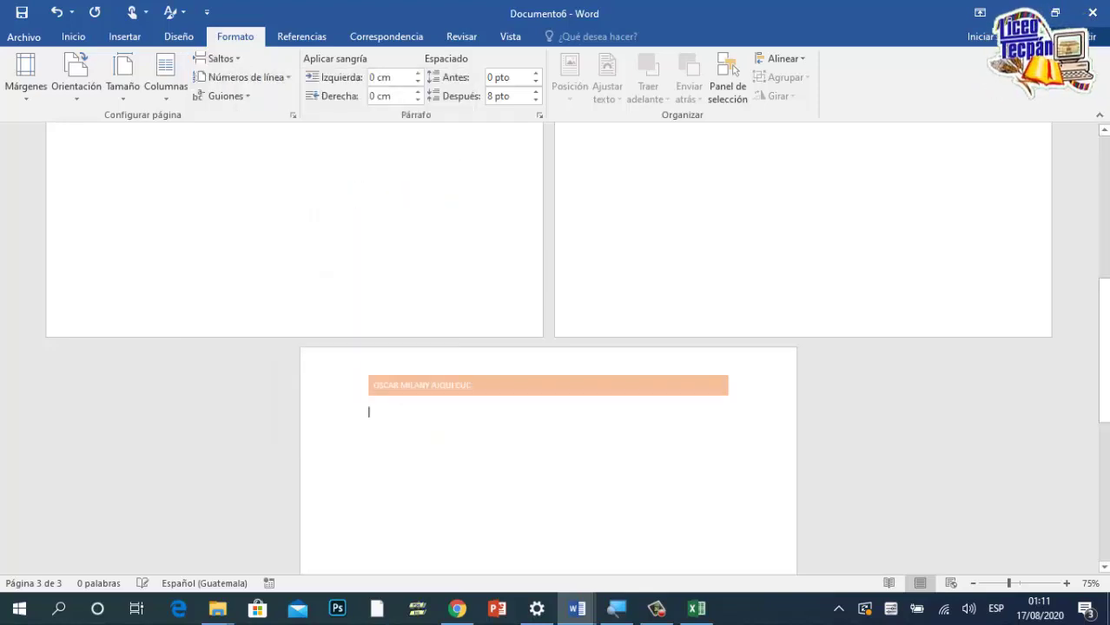
Step: Unlink page 3's section 5 header from the previous section and begin erasing its name
{"action": "double_click", "coordinate": [436, 390]}
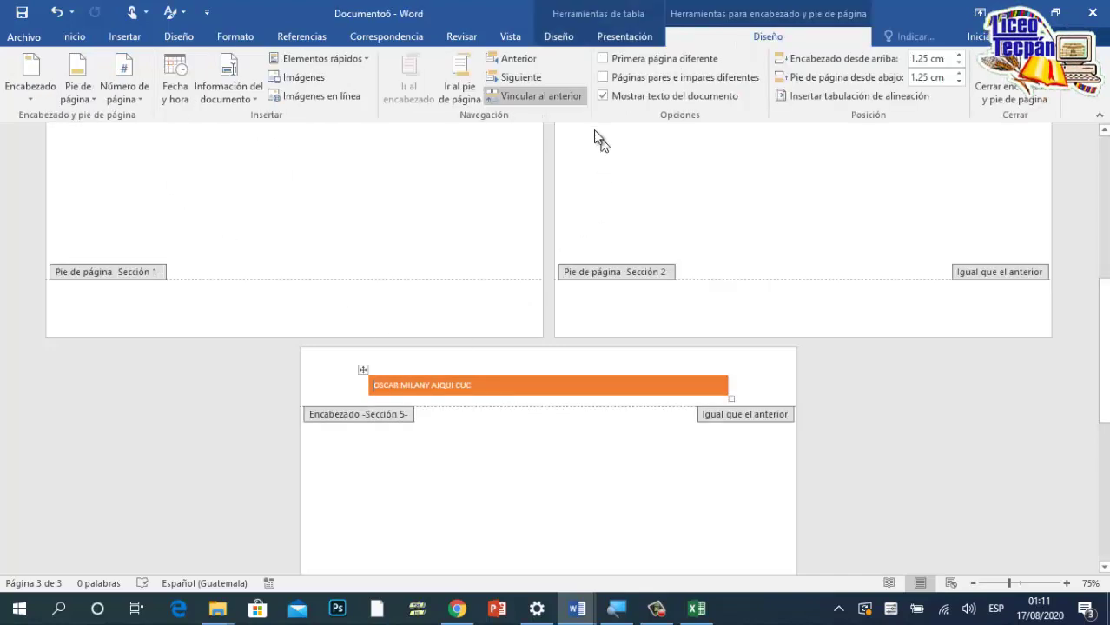
{"action": "left_click", "coordinate": [516, 95]}
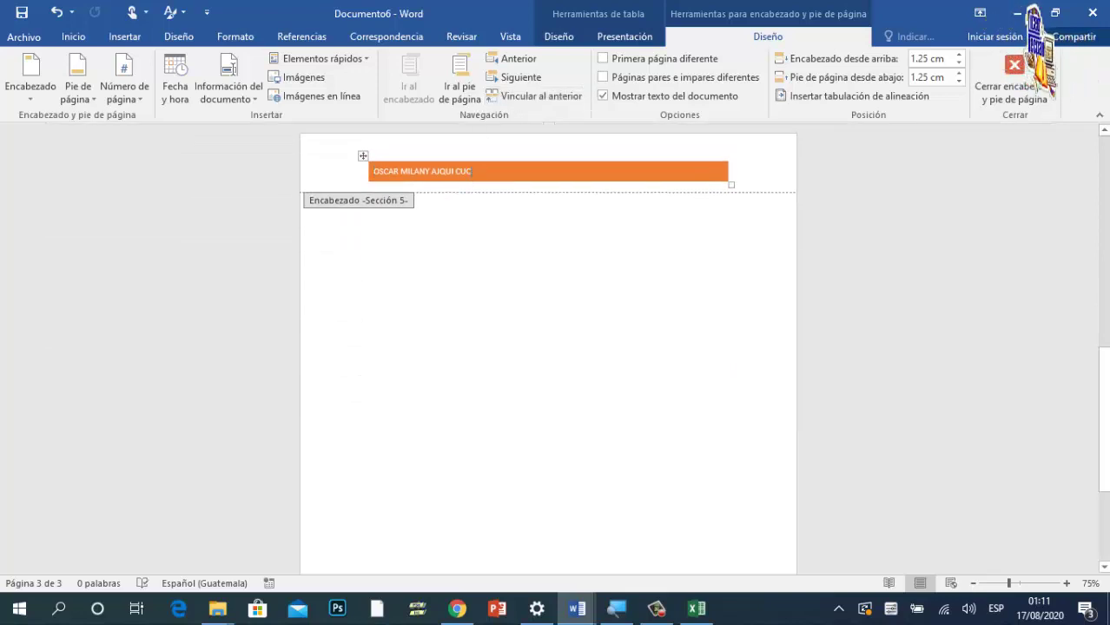
{"action": "left_click", "coordinate": [478, 172]}
{"action": "key", "text": "BackSpace"}
{"action": "key", "text": "BackSpace"}
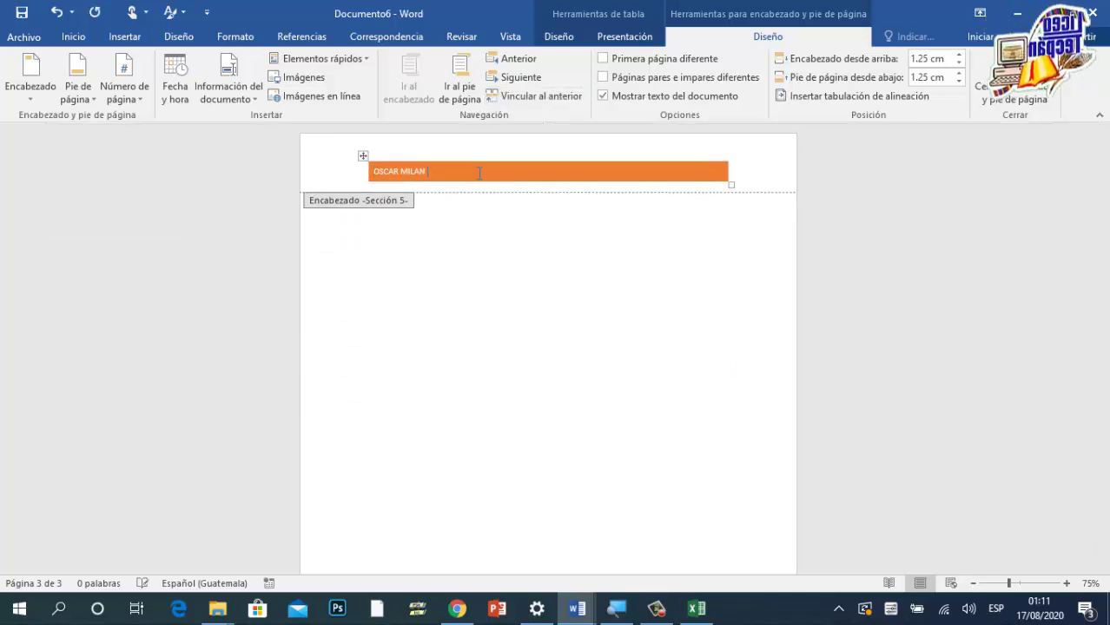
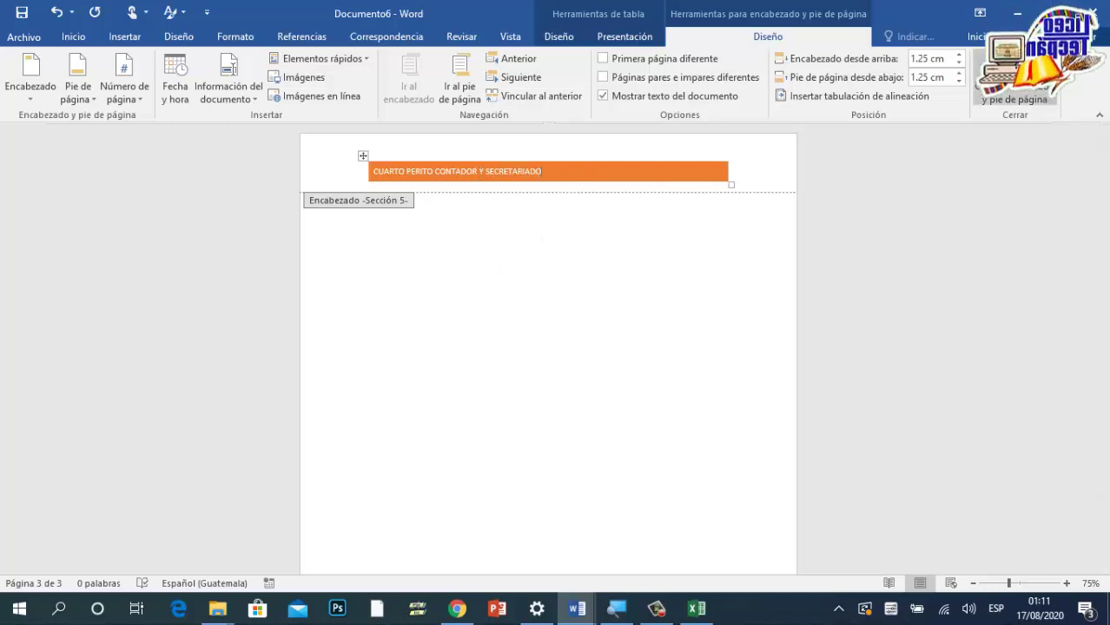
Step: Exit header editing and review the LICEO TECPAN, student-name and CUARTO PERITO banded headers across pages 1–3
{"action": "left_click", "coordinate": [1012, 83]}
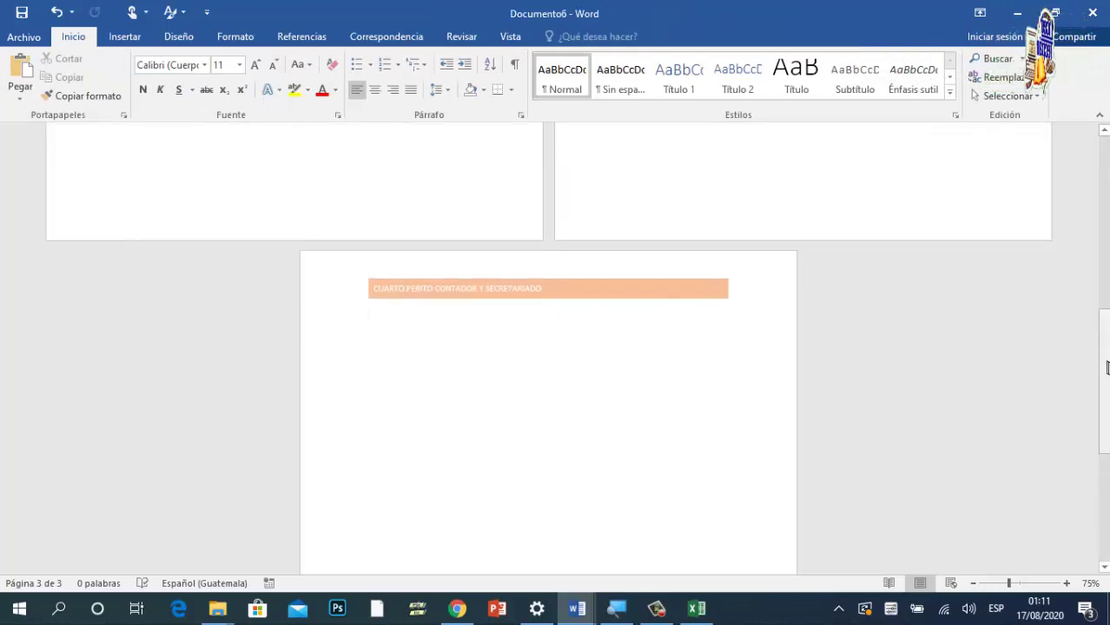
{"action": "left_click_drag", "start_coordinate": [1104, 374], "coordinate": [1103, 168]}
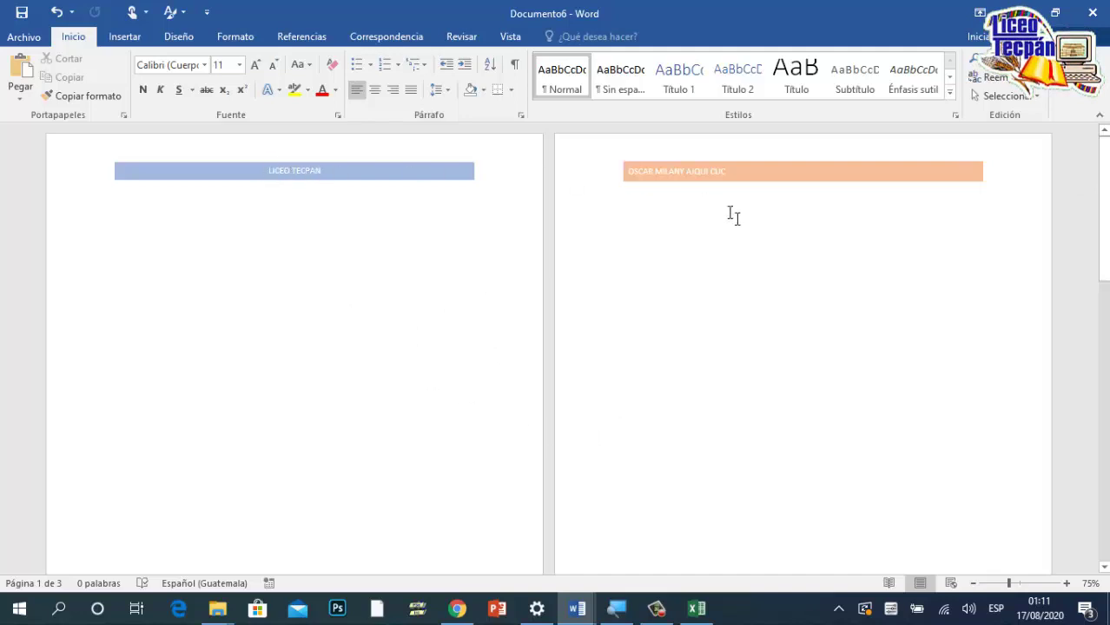
{"action": "scroll", "coordinate": [736, 211], "scroll_direction": "down", "scroll_amount": 5}
{"action": "scroll", "coordinate": [779, 265], "scroll_direction": "down", "scroll_amount": 3}
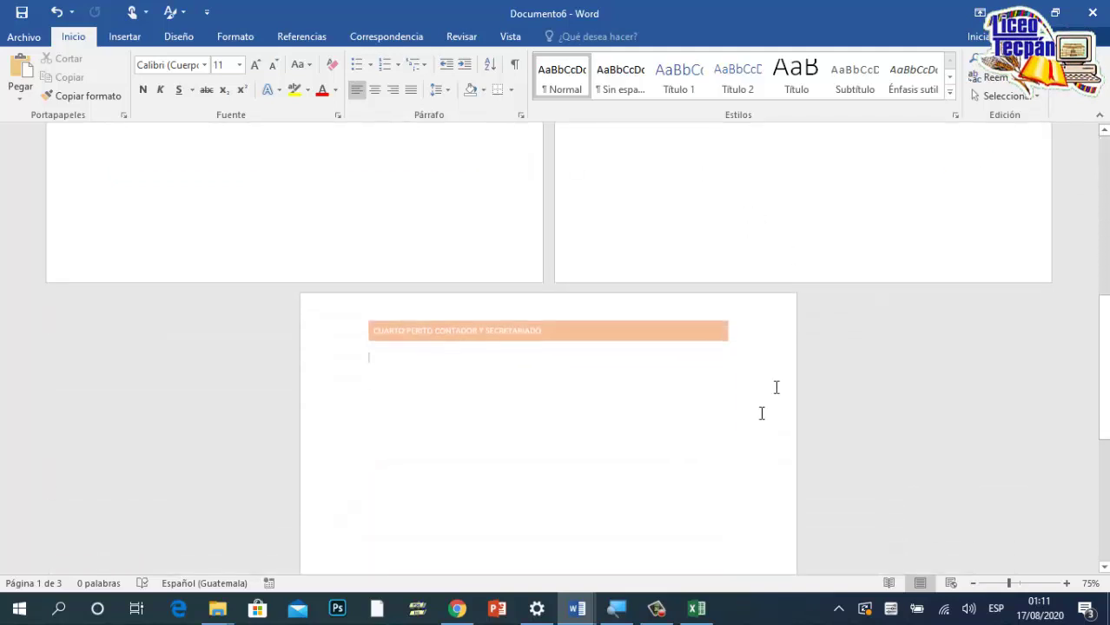
{"action": "scroll", "coordinate": [548, 347], "scroll_direction": "up", "scroll_amount": 1}
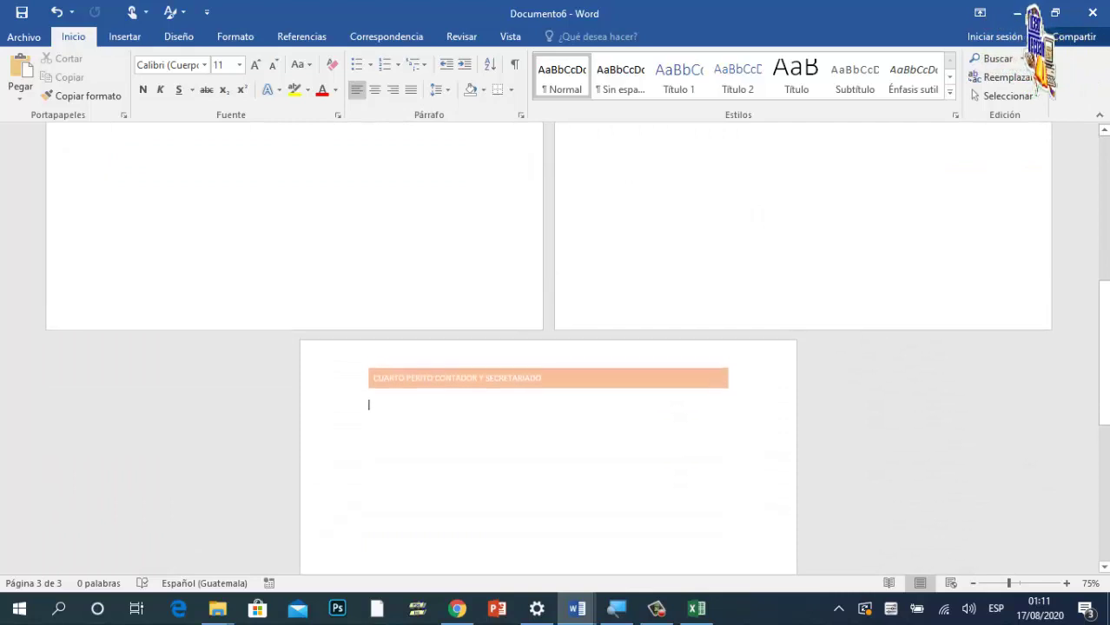
{"action": "scroll", "coordinate": [498, 335], "scroll_direction": "down", "scroll_amount": 1}
{"action": "scroll", "coordinate": [498, 334], "scroll_direction": "up", "scroll_amount": 5}
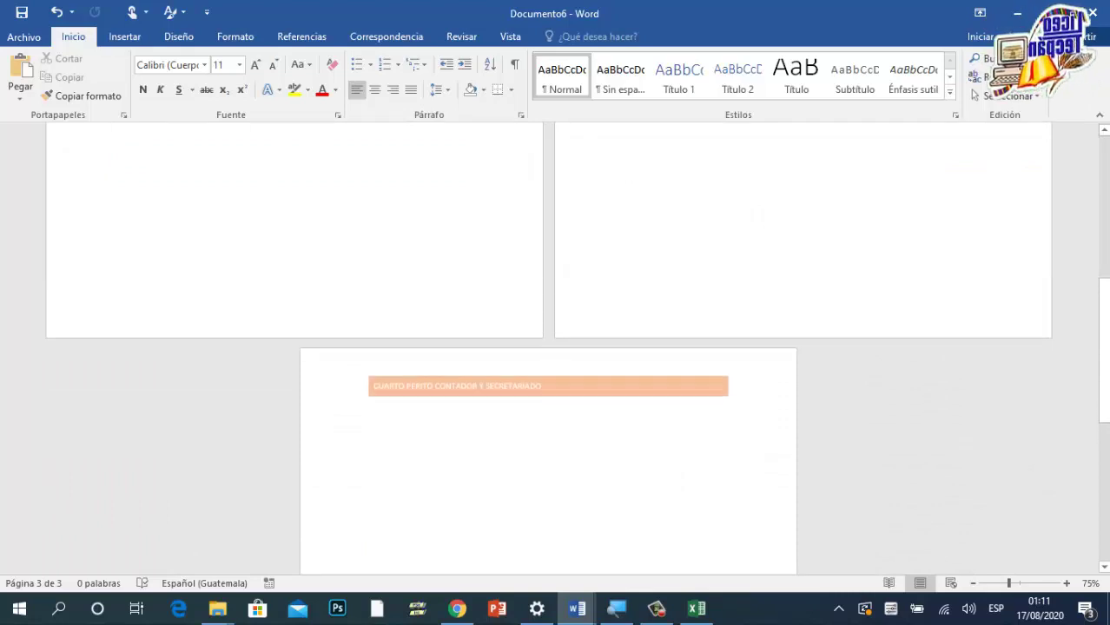
{"action": "scroll", "coordinate": [302, 297], "scroll_direction": "up", "scroll_amount": 5}
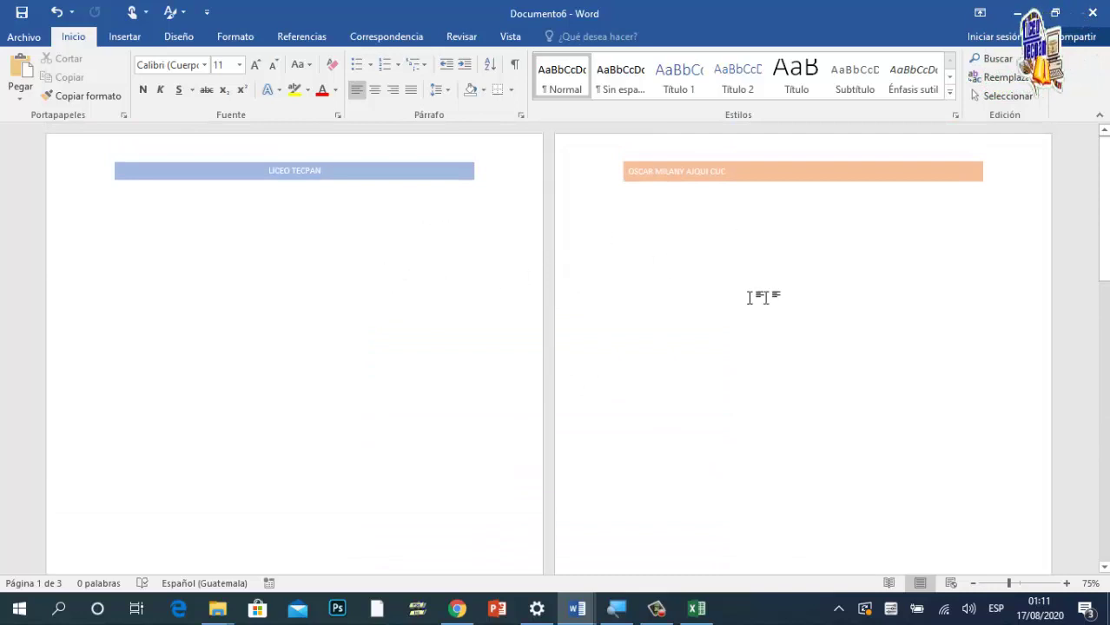
Step: Close Documento6 without saving and close the grade spreadsheet
{"action": "left_click", "coordinate": [1093, 15]}
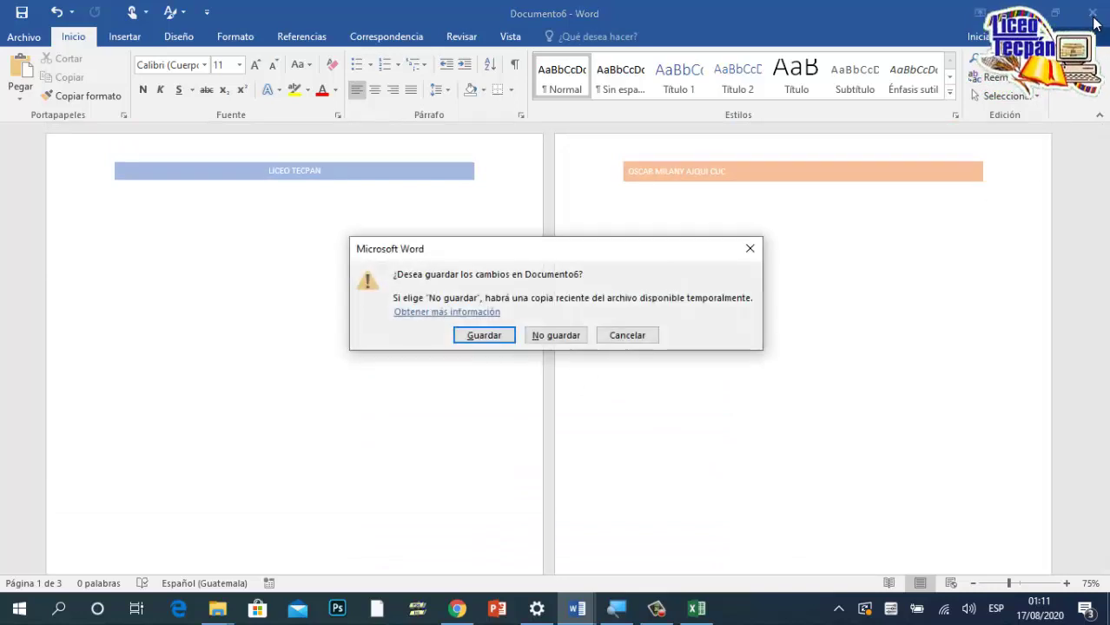
{"action": "left_click", "coordinate": [564, 337]}
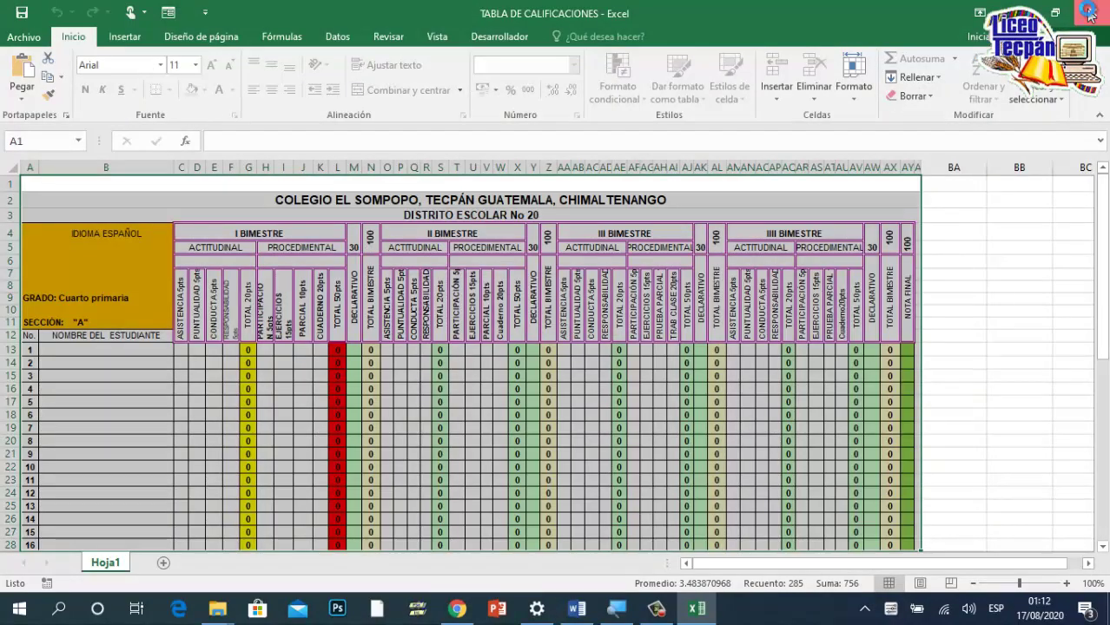
{"action": "left_click", "coordinate": [1089, 10]}
Step: Relaunch Word 2016 from the taskbar and create blank document Documento7
{"action": "left_click", "coordinate": [580, 613]}
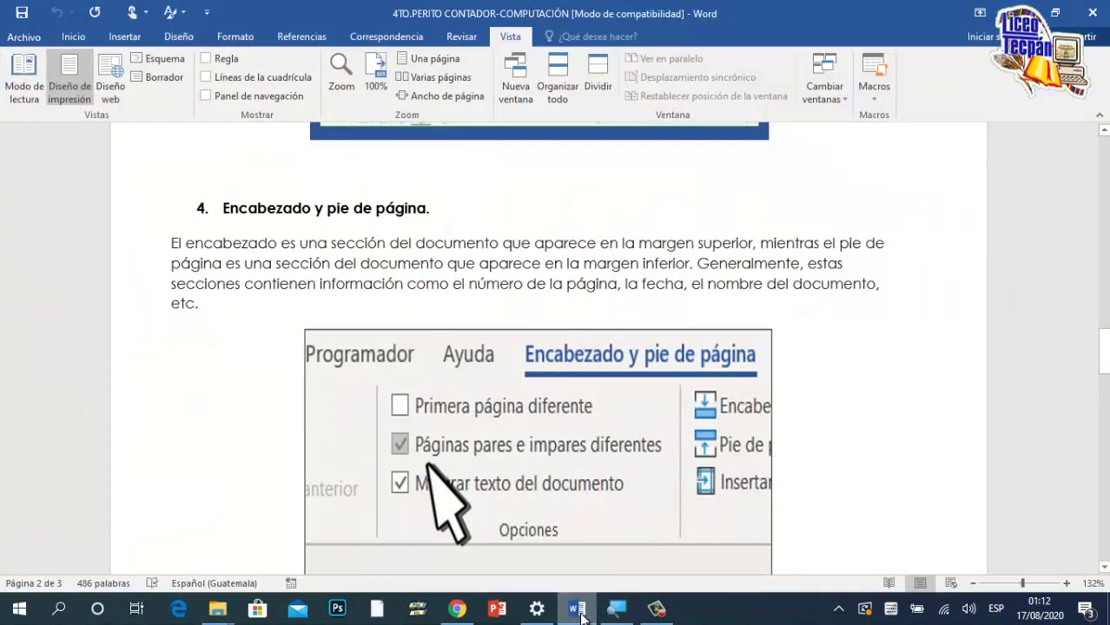
{"action": "right_click", "coordinate": [579, 611]}
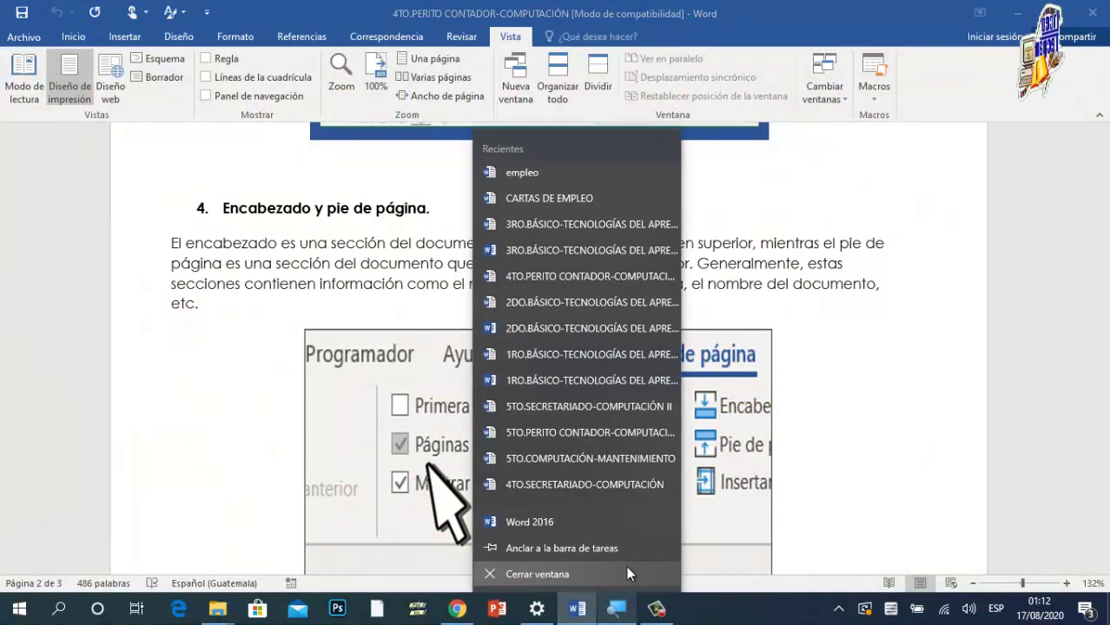
{"action": "left_click", "coordinate": [570, 522]}
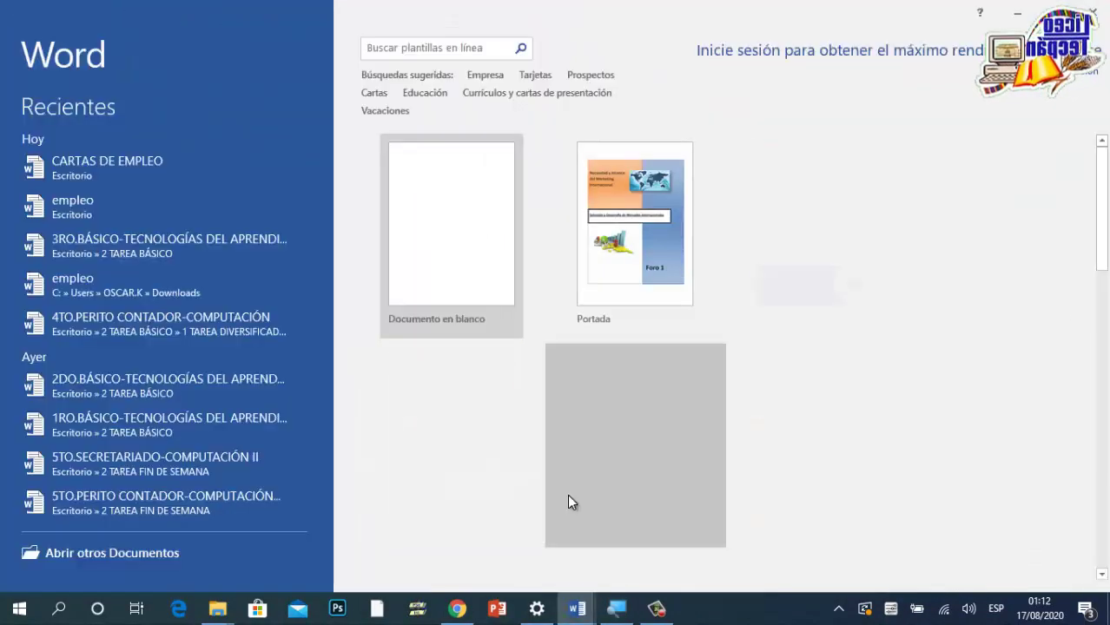
{"action": "left_click", "coordinate": [494, 316]}
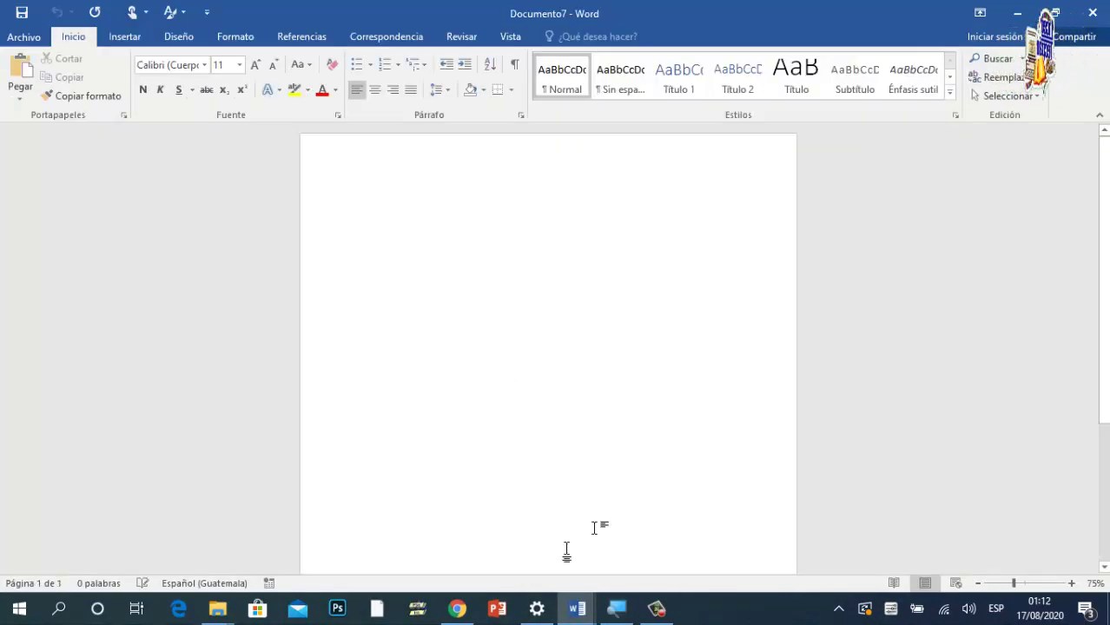
{"action": "mouse_move", "coordinate": [576, 608]}
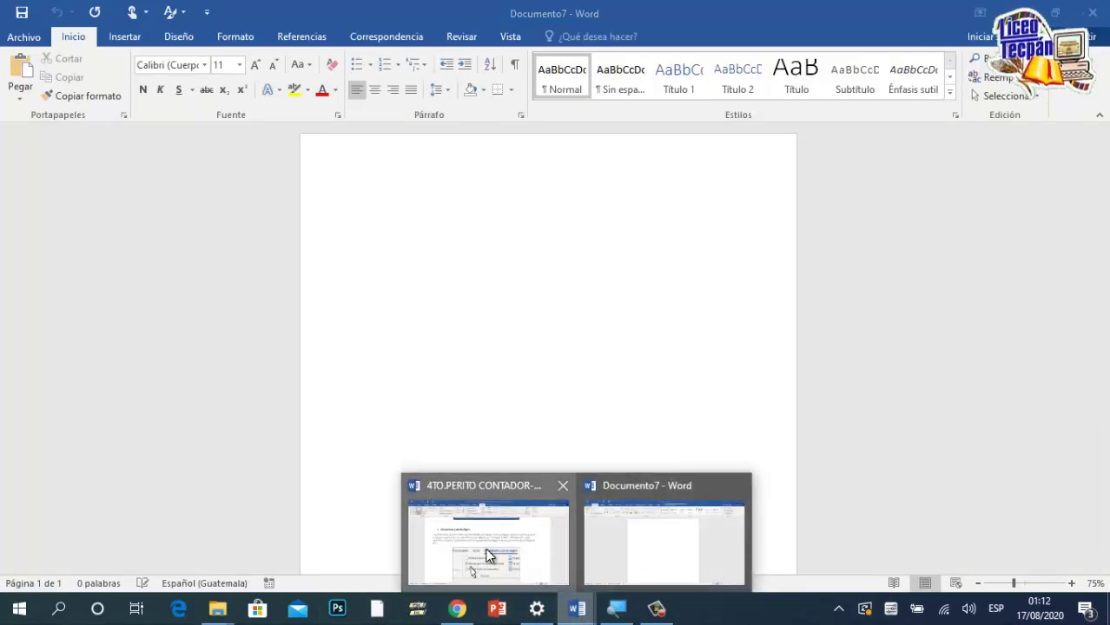
{"action": "left_click", "coordinate": [486, 556]}
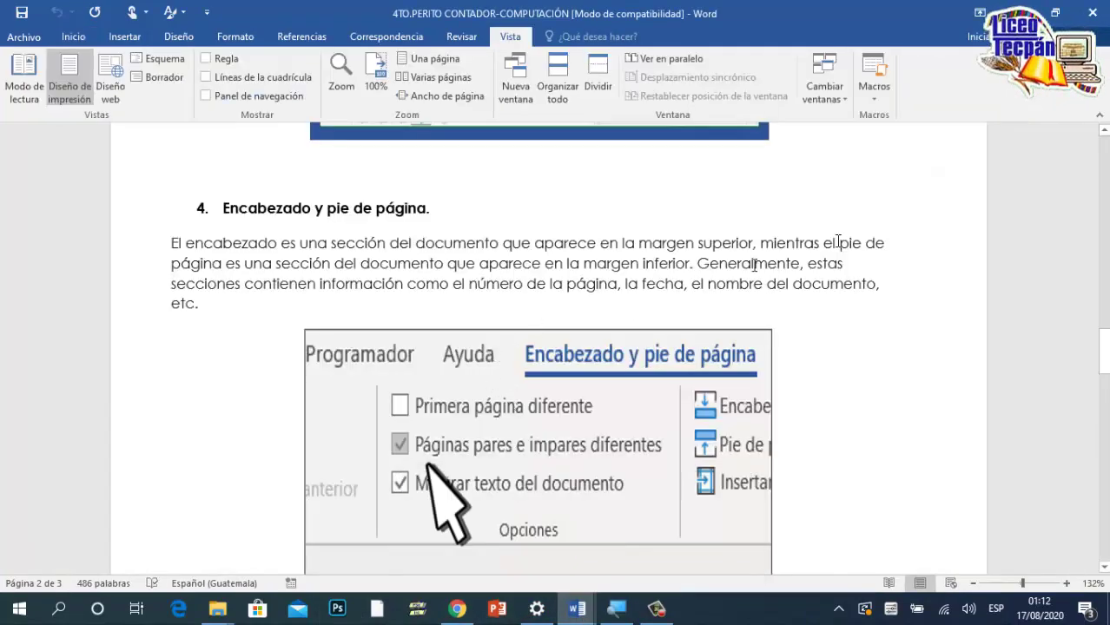
{"action": "scroll", "coordinate": [629, 383], "scroll_direction": "down", "scroll_amount": 8}
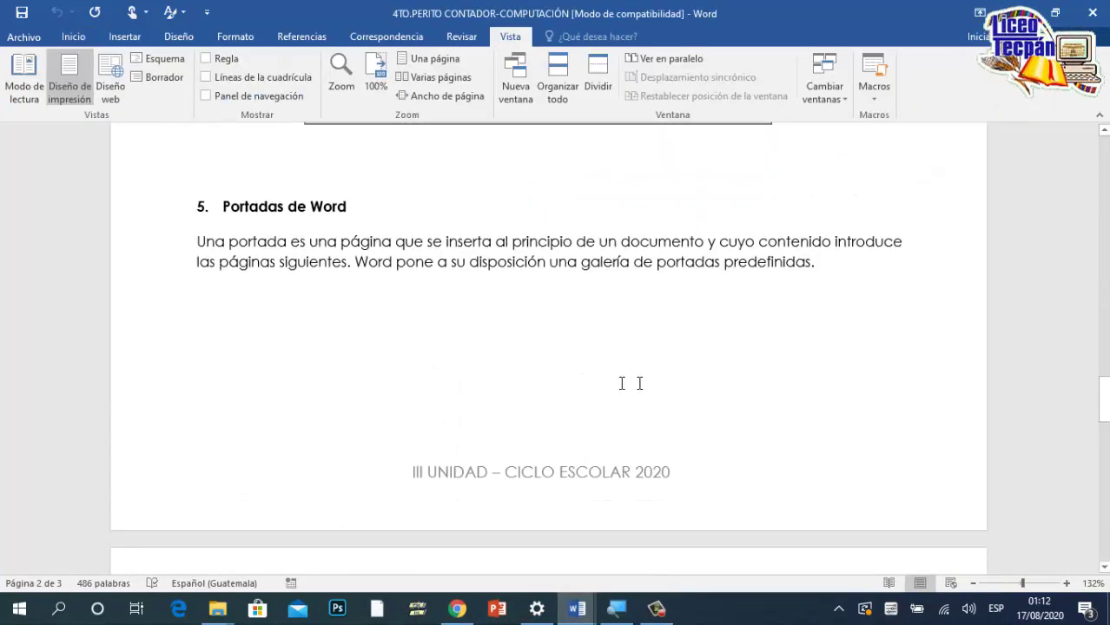
{"action": "scroll", "coordinate": [421, 356], "scroll_direction": "down", "scroll_amount": 5}
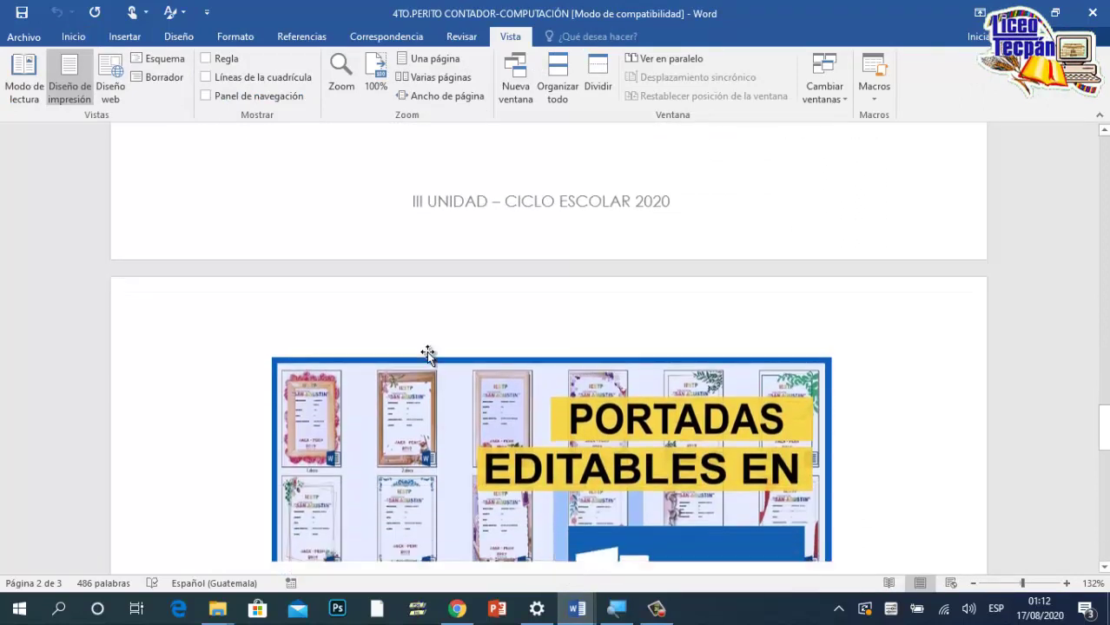
{"action": "scroll", "coordinate": [426, 351], "scroll_direction": "up", "scroll_amount": 4}
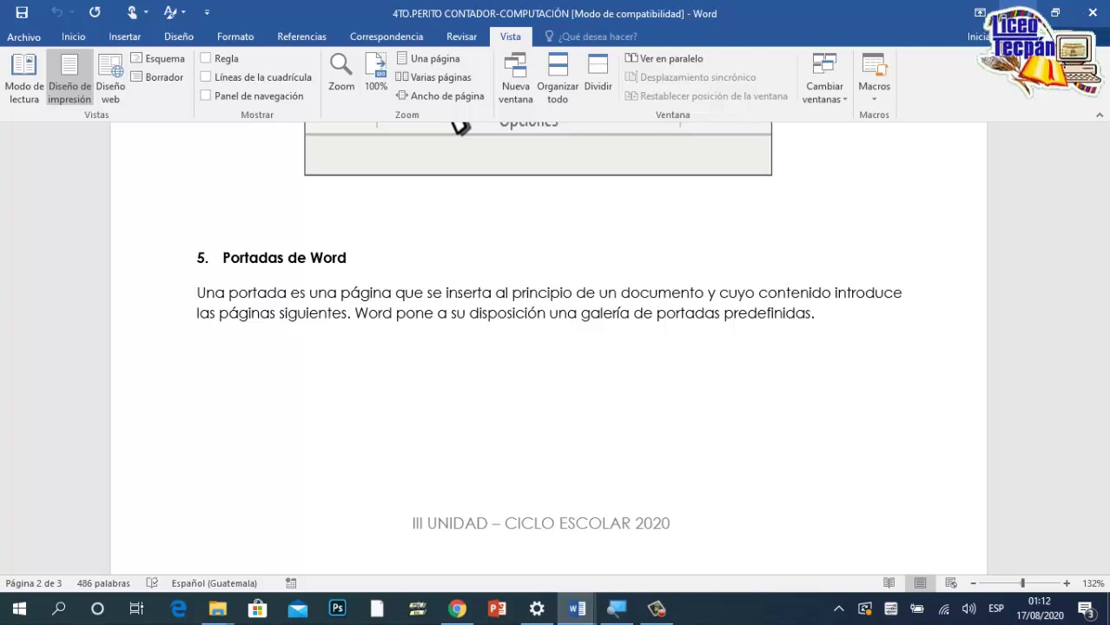
{"action": "key", "text": "ctrl+n"}
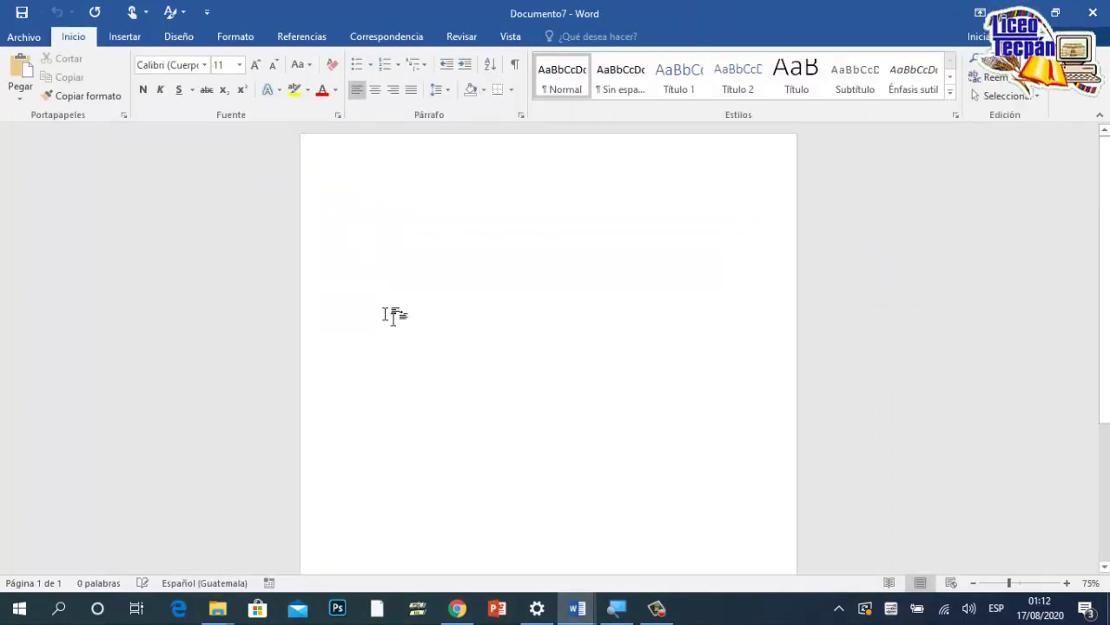
Step: Insert the Con bandas cover page from the Insertar cover page gallery
{"action": "left_click", "coordinate": [10, 38]}
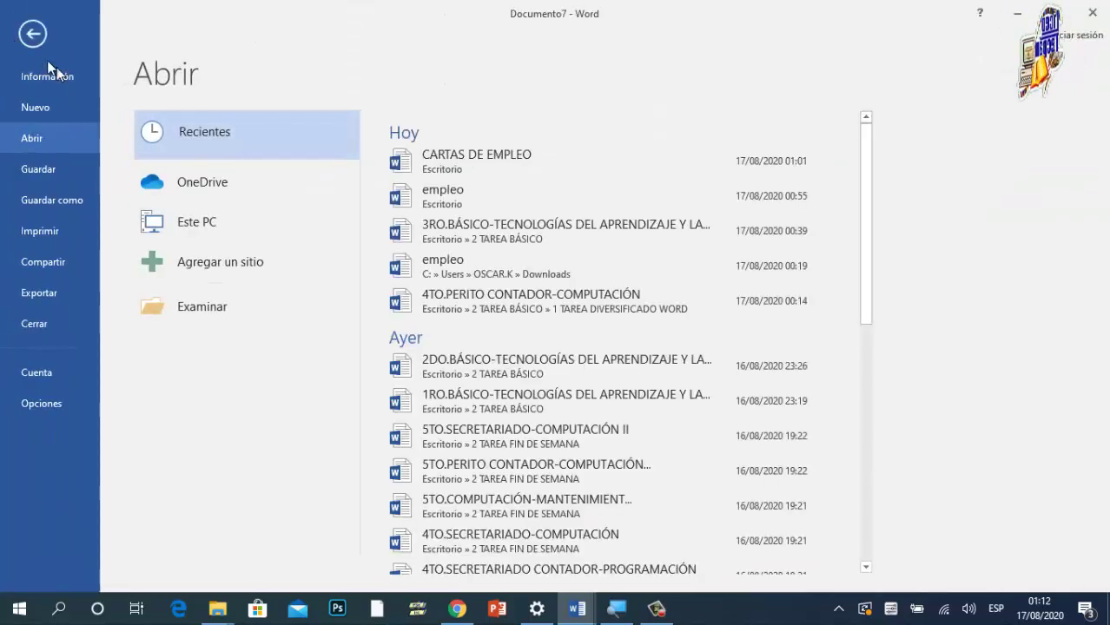
{"action": "left_click", "coordinate": [25, 37]}
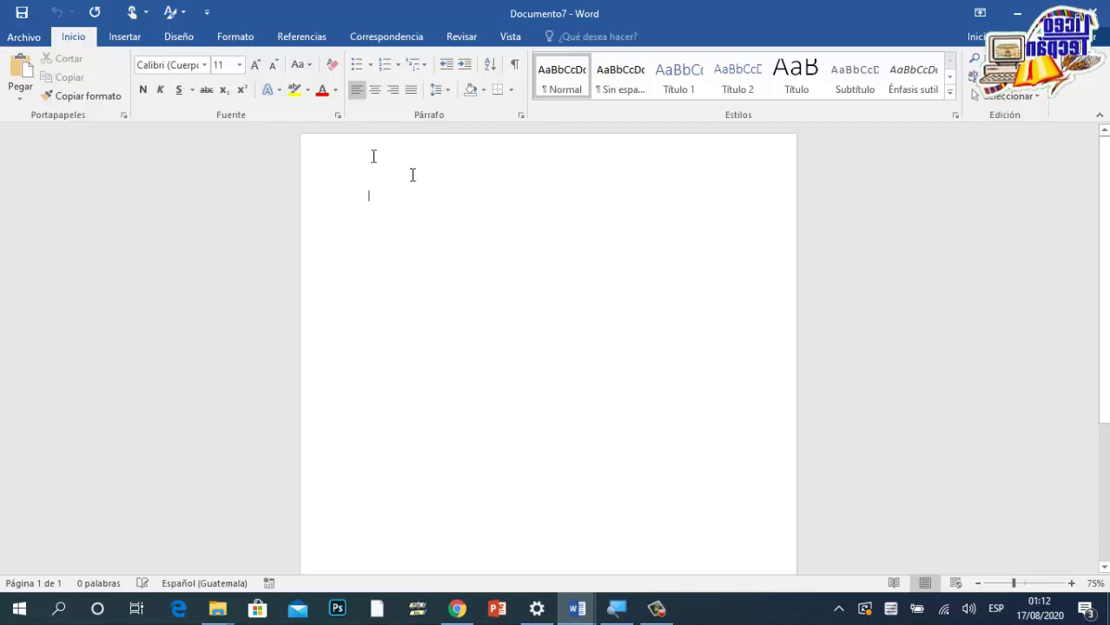
{"action": "left_click", "coordinate": [135, 41]}
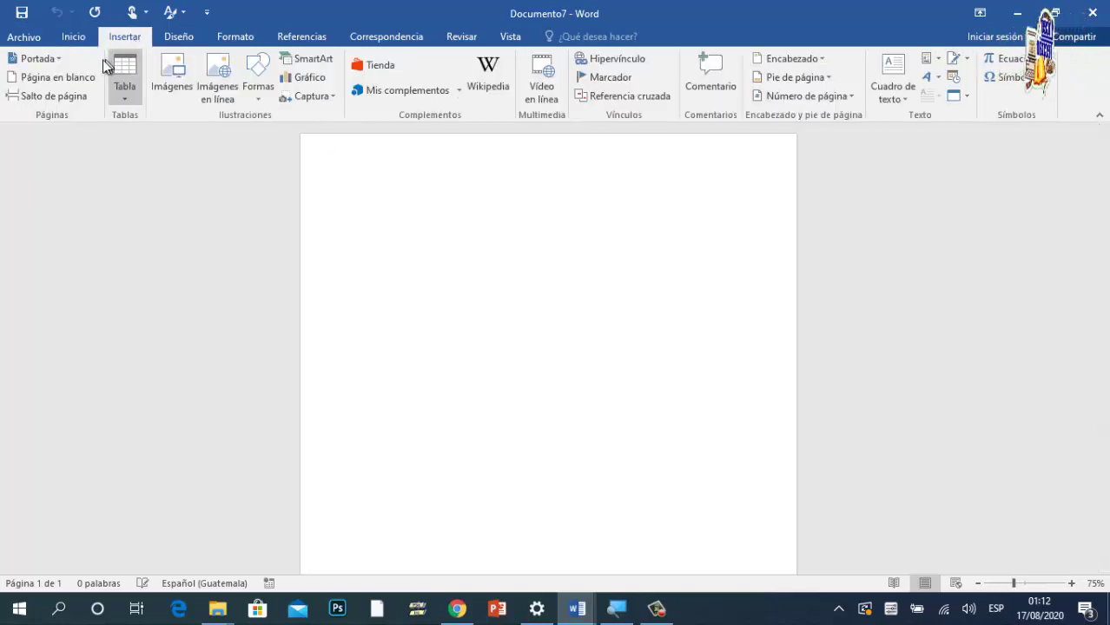
{"action": "left_click", "coordinate": [56, 59]}
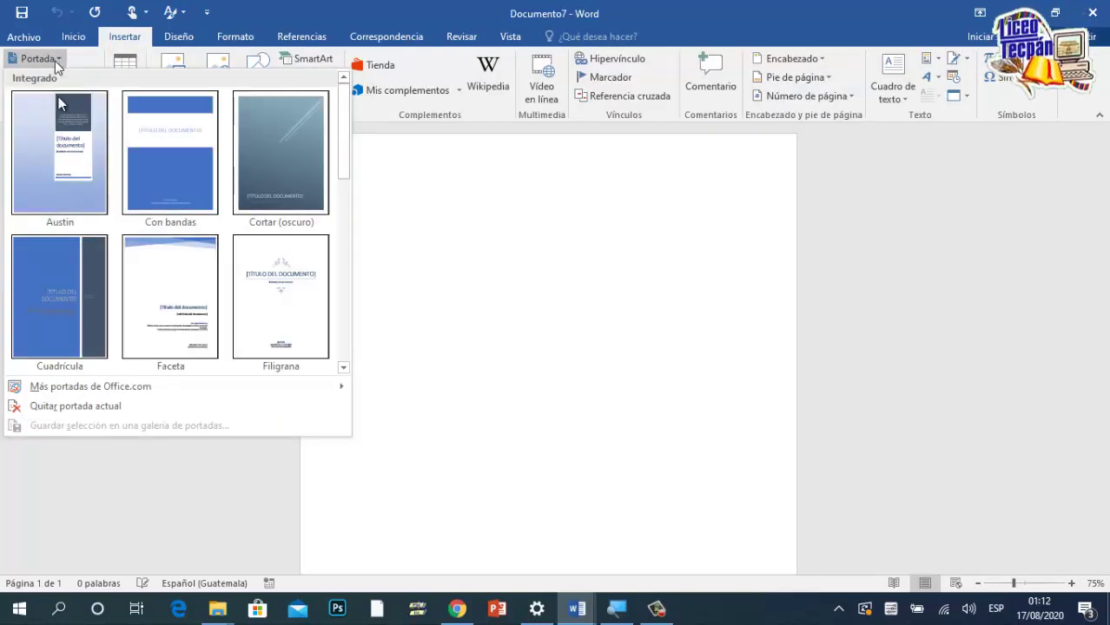
{"action": "scroll", "coordinate": [255, 322], "scroll_direction": "down", "scroll_amount": 2}
{"action": "scroll", "coordinate": [256, 322], "scroll_direction": "up", "scroll_amount": 3}
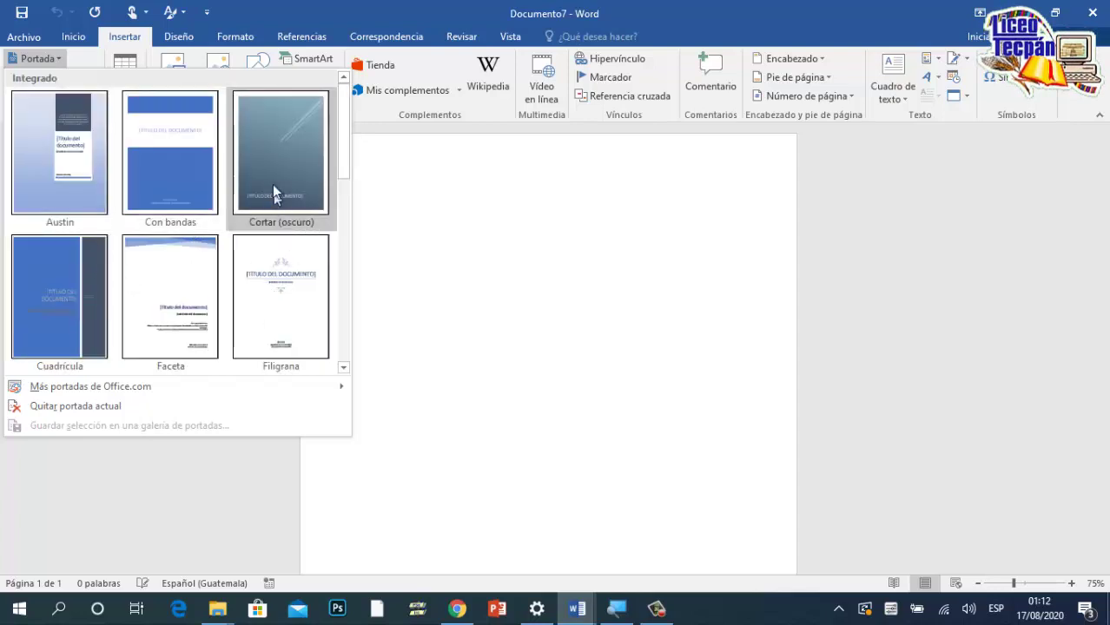
{"action": "left_click", "coordinate": [187, 162]}
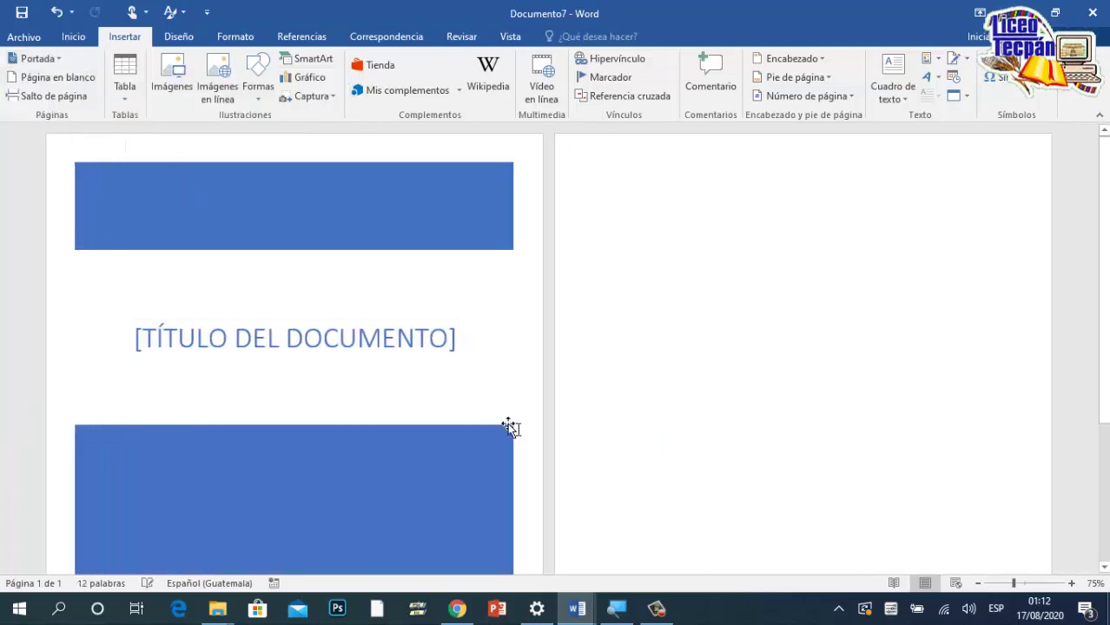
Step: Replace the cover title placeholder with TAREA, then close the document window
{"action": "left_click", "coordinate": [367, 351]}
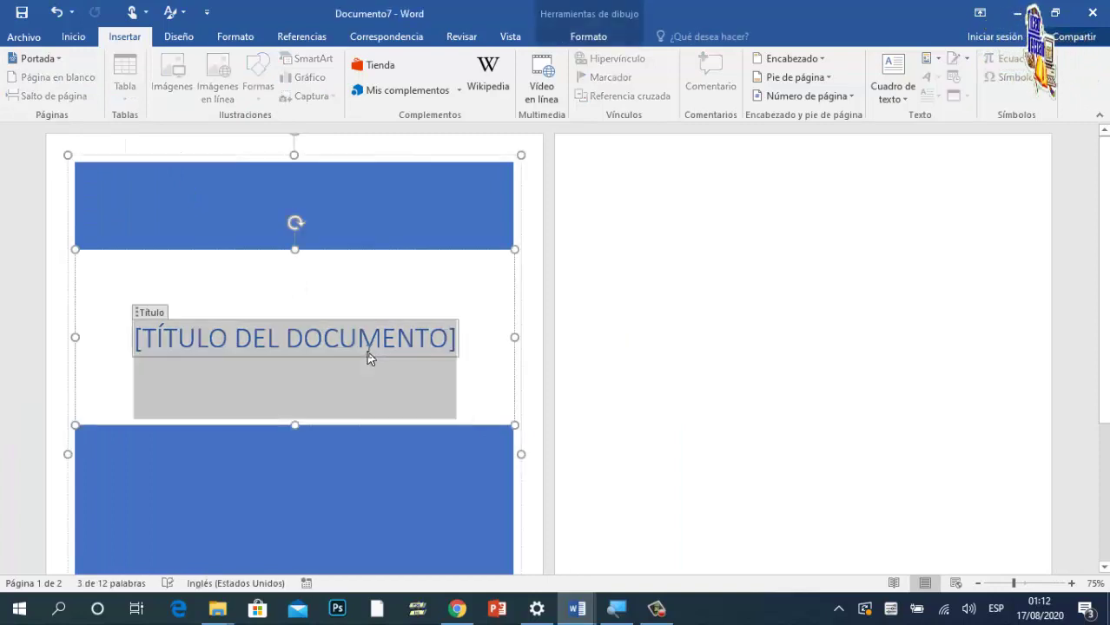
{"action": "key", "text": "Delete"}
{"action": "type", "text": "TAR"}
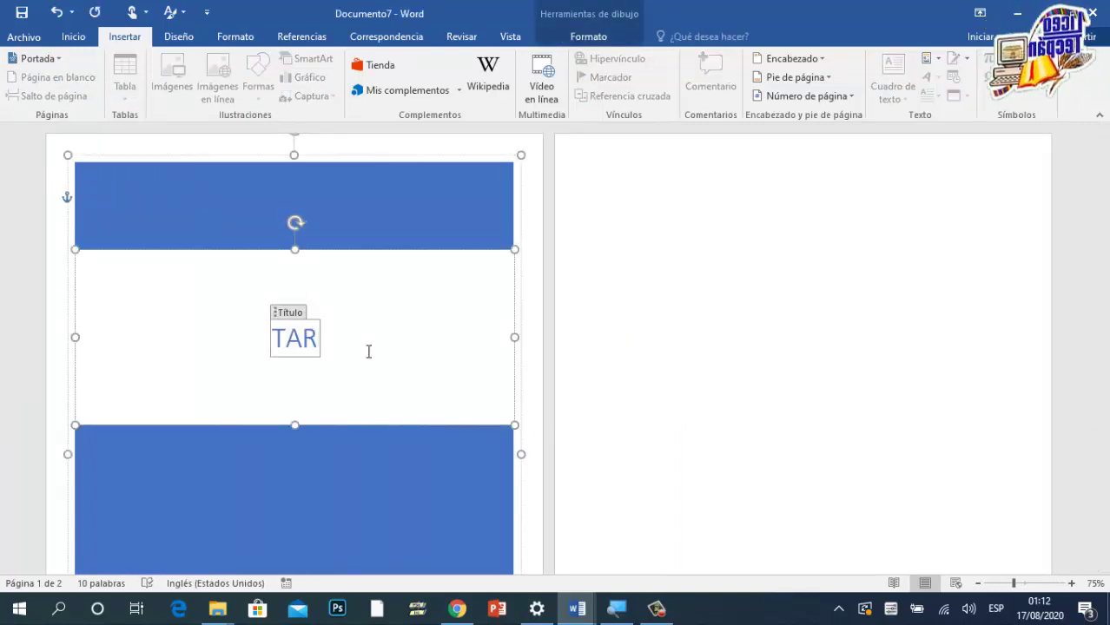
{"action": "type", "text": "EA"}
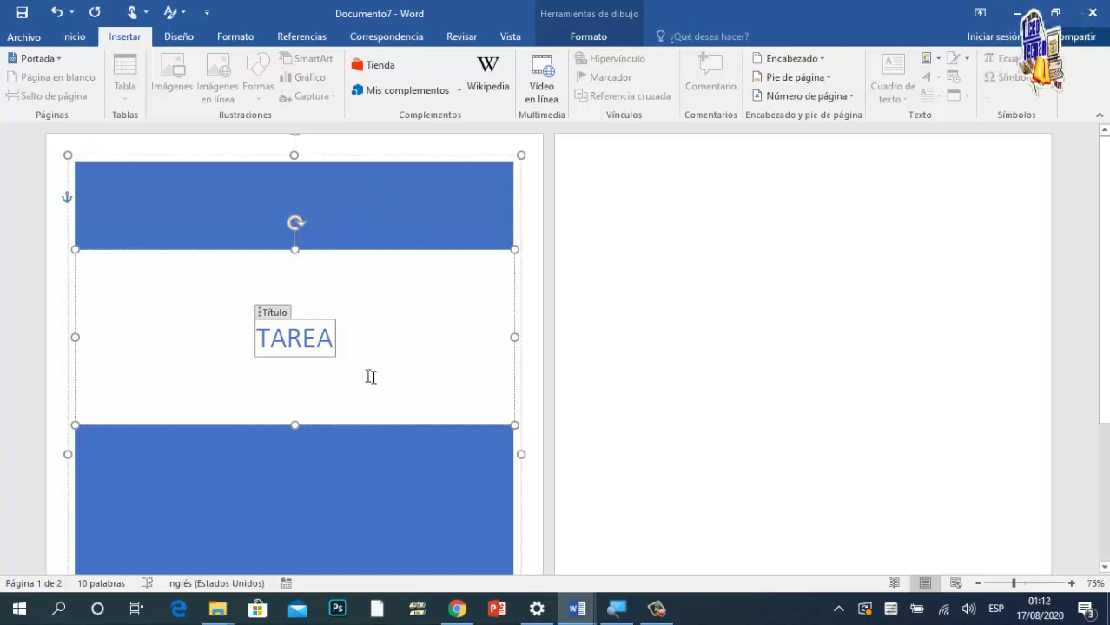
{"action": "left_click", "coordinate": [1095, 12]}
Step: Discard the cover page document, restart Word 2016, and search online templates for DEPORTES
{"action": "left_click", "coordinate": [557, 337]}
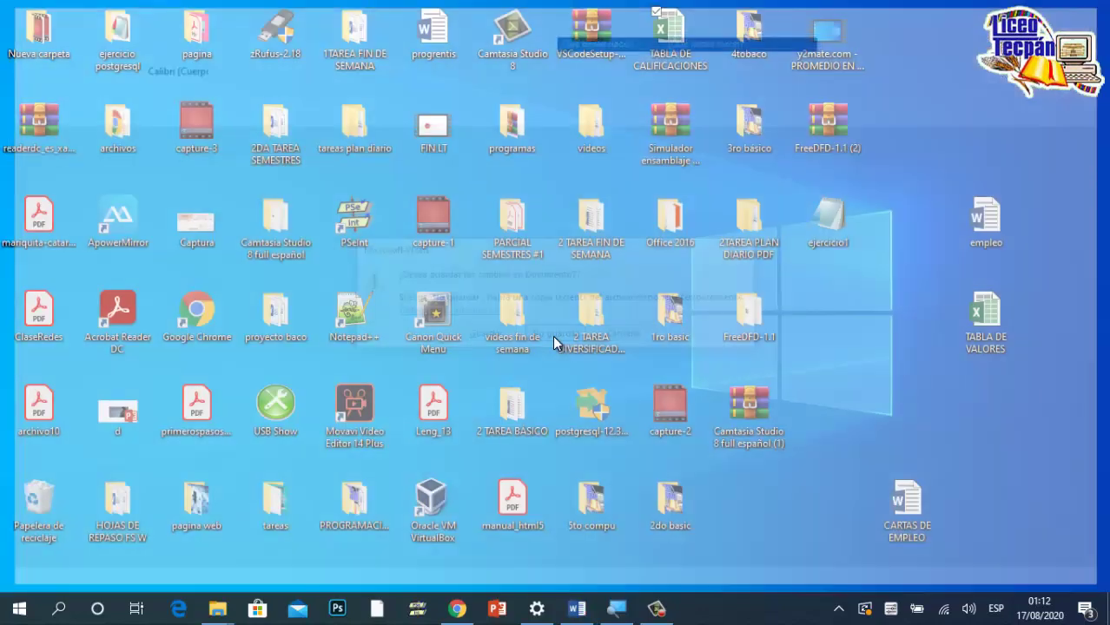
{"action": "right_click", "coordinate": [581, 616]}
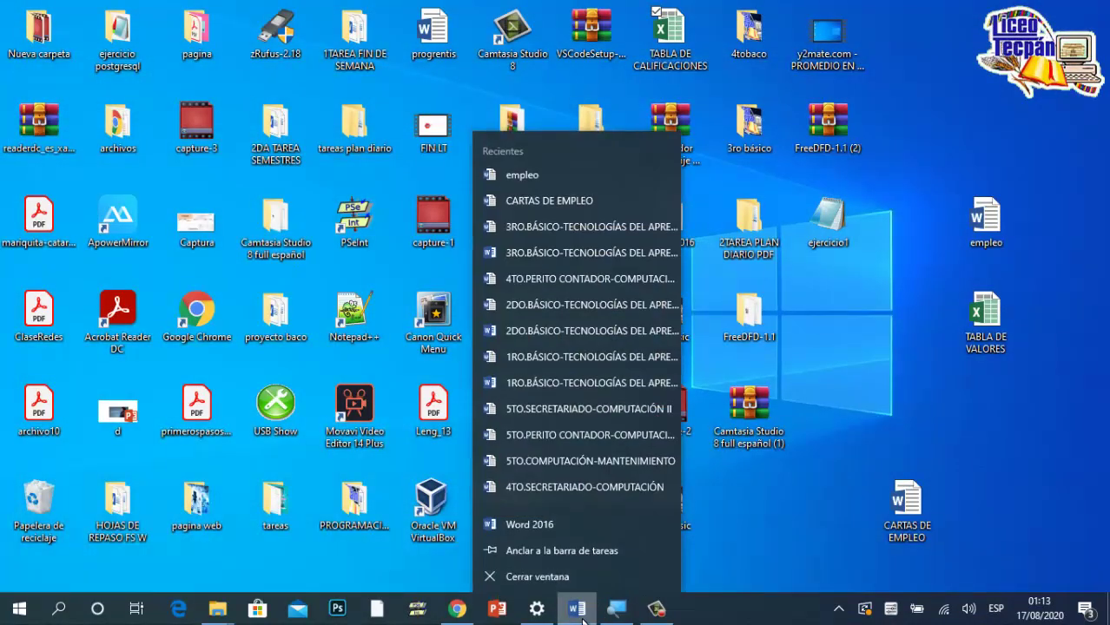
{"action": "left_click", "coordinate": [558, 527]}
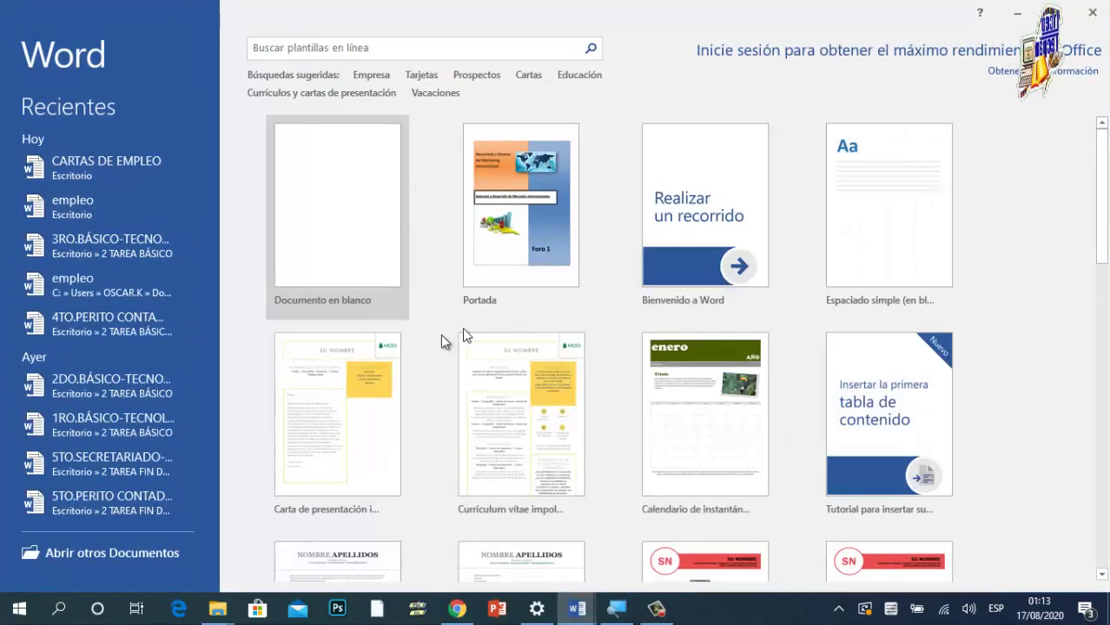
{"action": "left_click", "coordinate": [300, 52]}
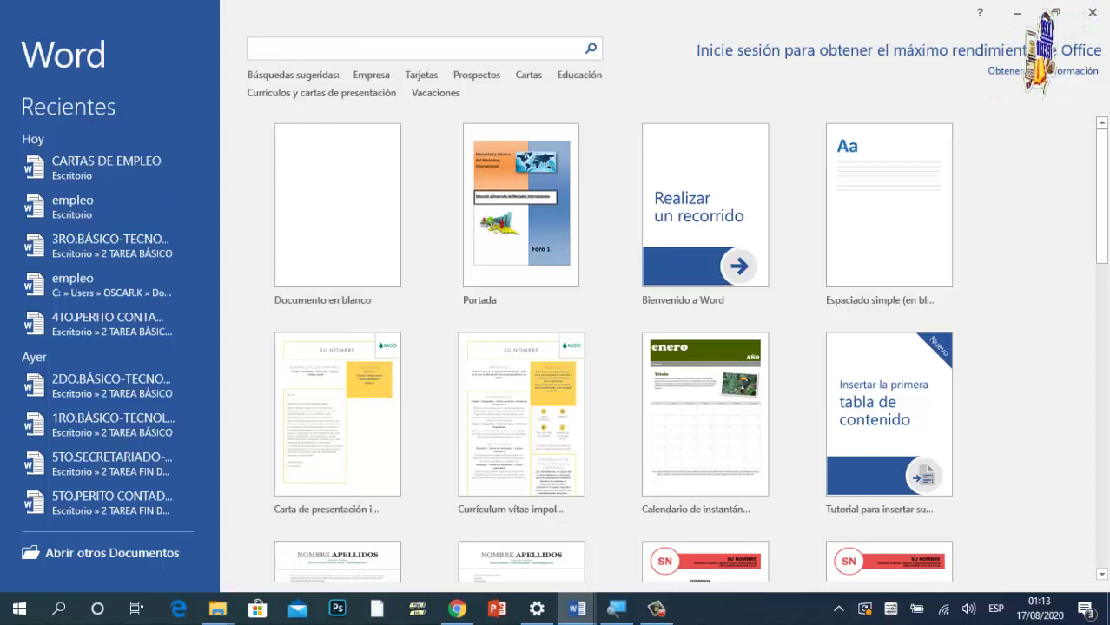
{"action": "type", "text": "DEPORTES"}
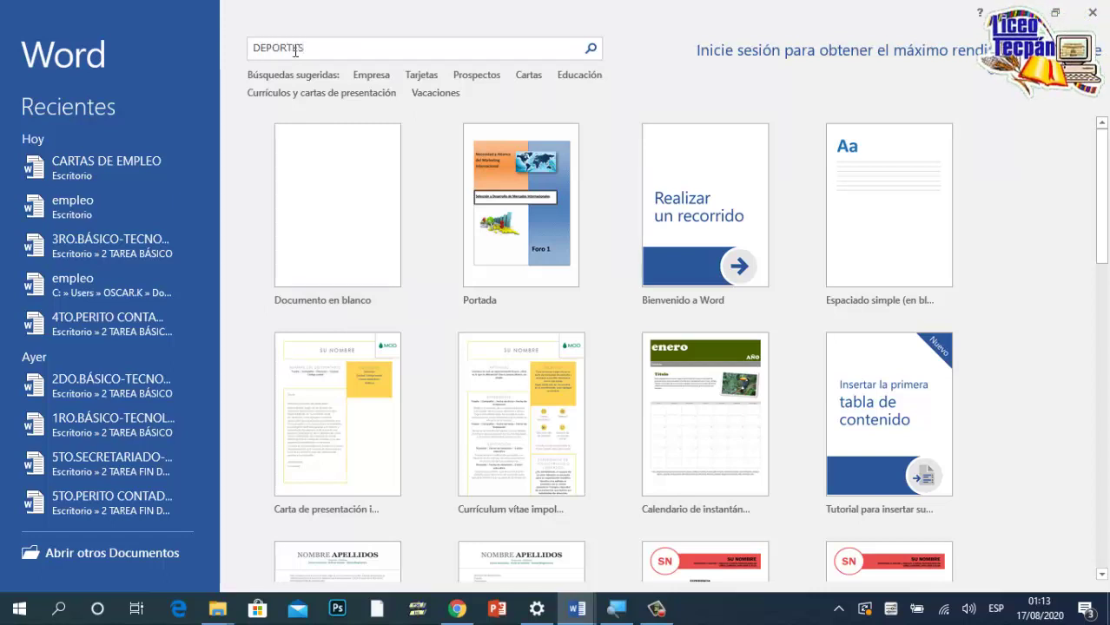
{"action": "key", "text": "Return"}
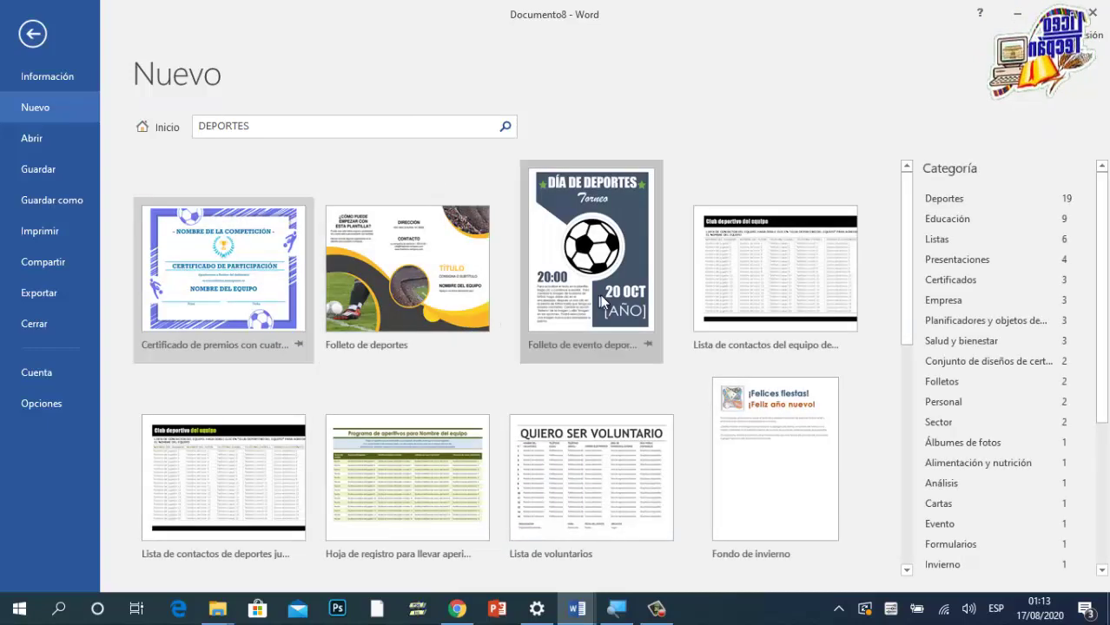
Step: Search the templates for PORTADAS instead and browse the mostly fax cover results
{"action": "left_click", "coordinate": [282, 126]}
{"action": "key", "text": "BackSpace"}
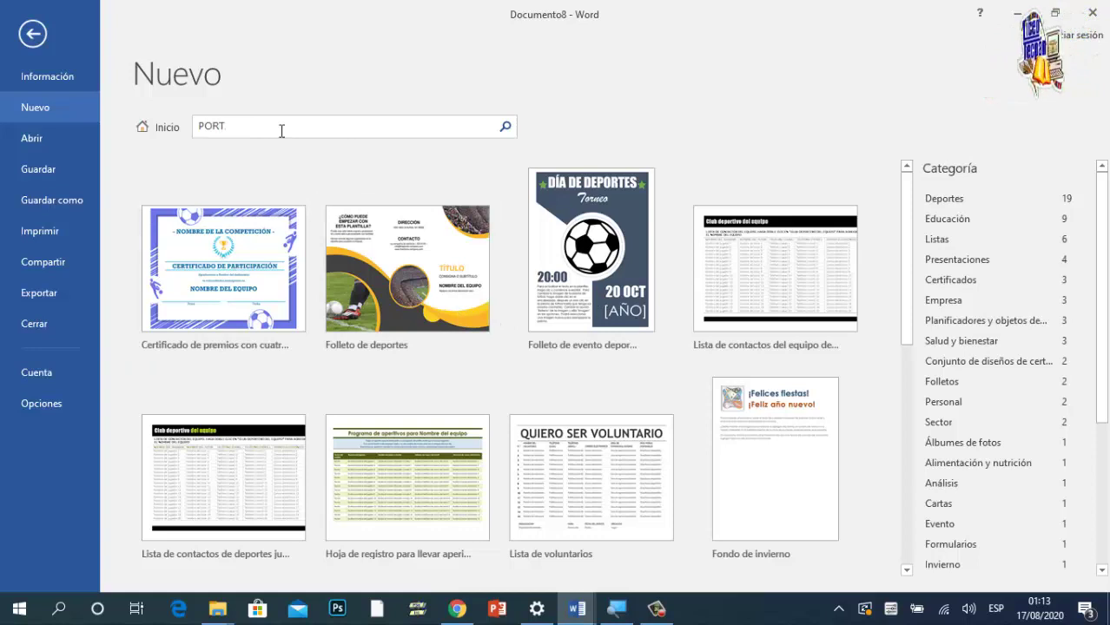
{"action": "type", "text": "PORTADAS"}
{"action": "key", "text": "Return"}
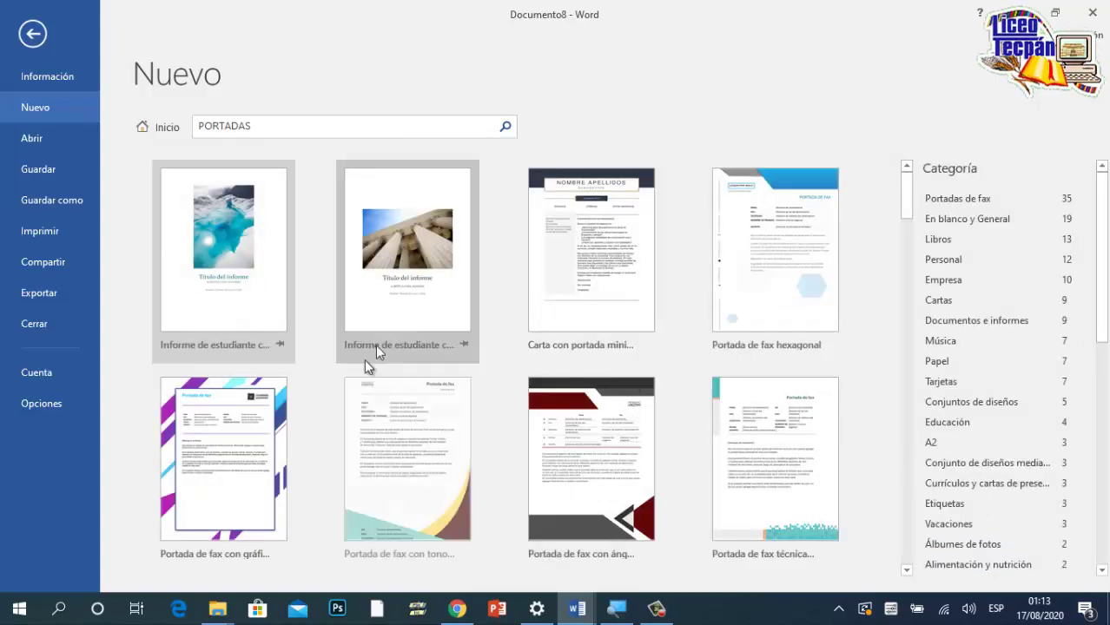
{"action": "scroll", "coordinate": [527, 401], "scroll_direction": "down", "scroll_amount": 1}
{"action": "scroll", "coordinate": [526, 395], "scroll_direction": "down", "scroll_amount": 4}
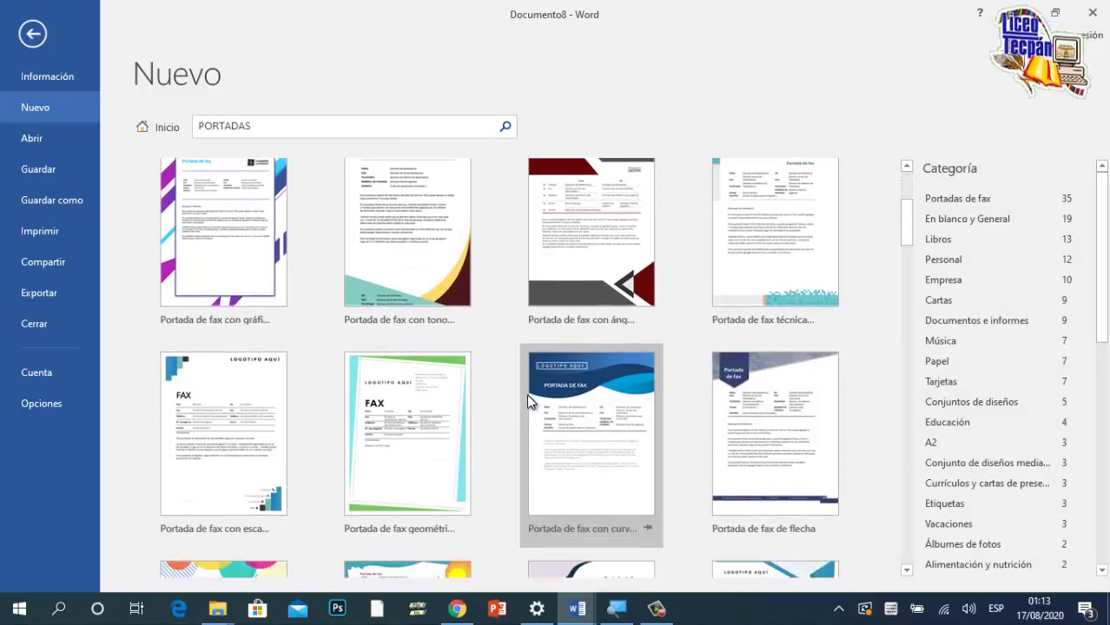
{"action": "scroll", "coordinate": [527, 394], "scroll_direction": "up", "scroll_amount": 1}
{"action": "scroll", "coordinate": [530, 398], "scroll_direction": "down", "scroll_amount": 5}
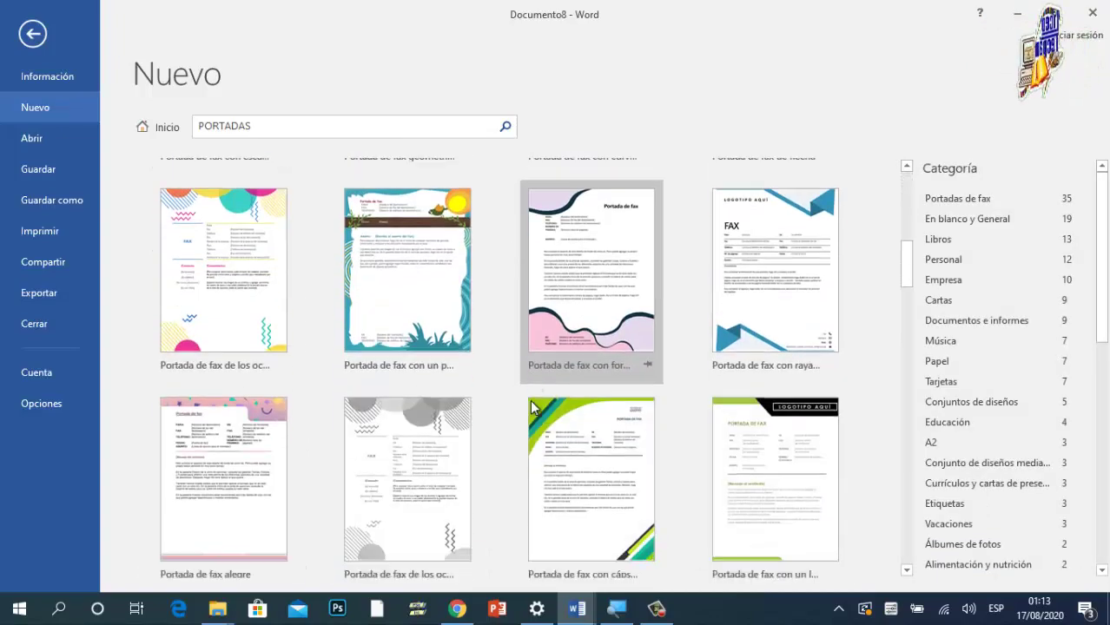
{"action": "scroll", "coordinate": [530, 400], "scroll_direction": "down", "scroll_amount": 6}
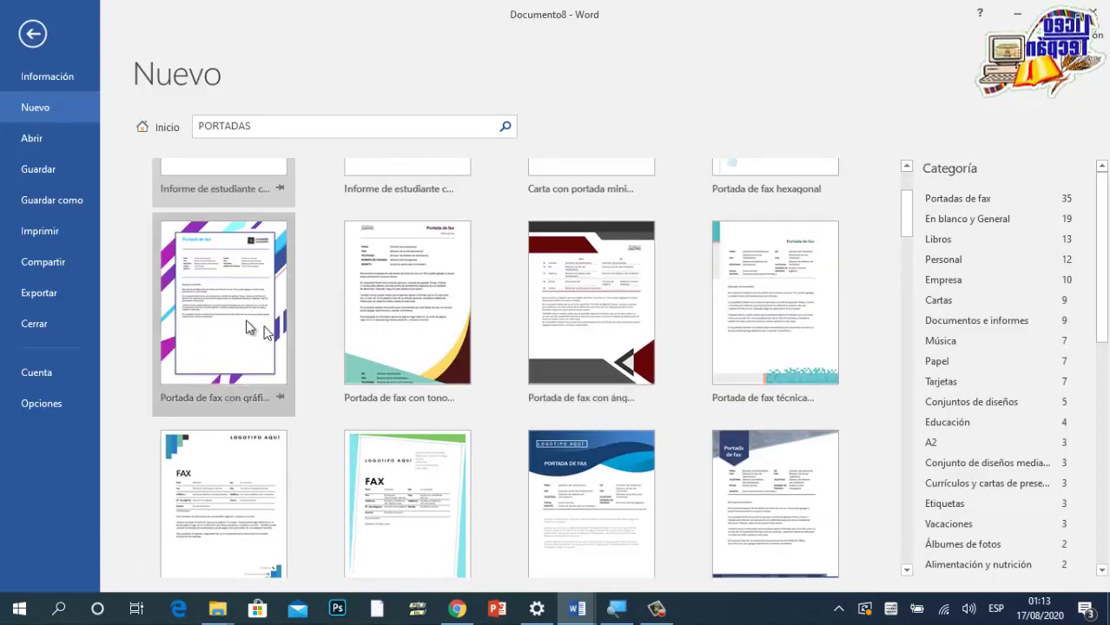
Step: Open the 'Portada de fax con gráficos' template, look it over, and close it without saving
{"action": "left_click", "coordinate": [222, 322]}
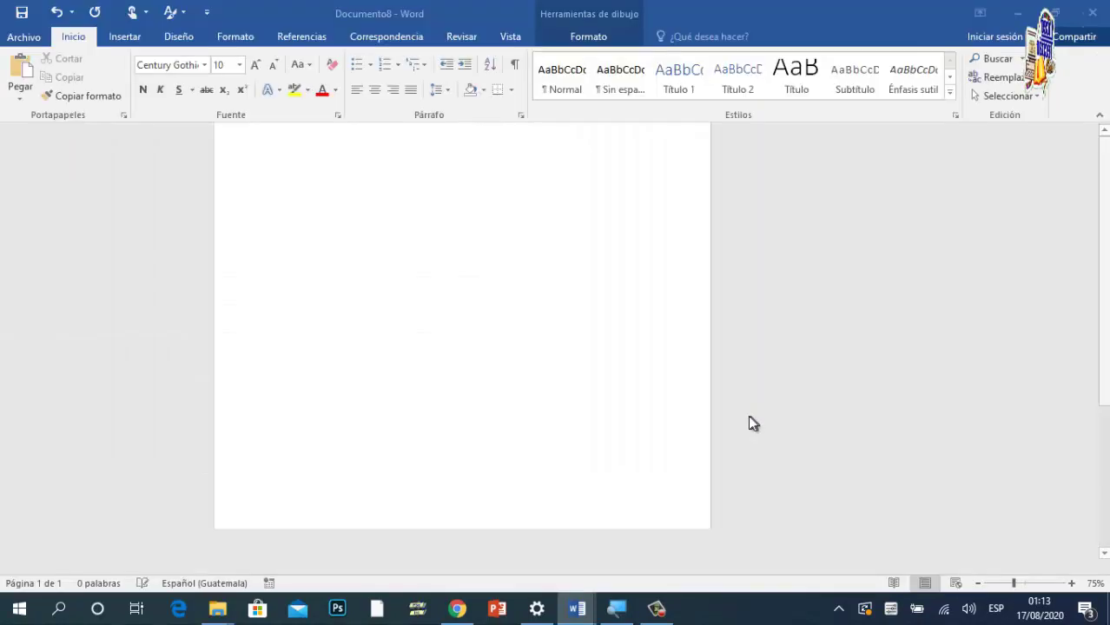
{"action": "scroll", "coordinate": [657, 391], "scroll_direction": "down", "scroll_amount": 5}
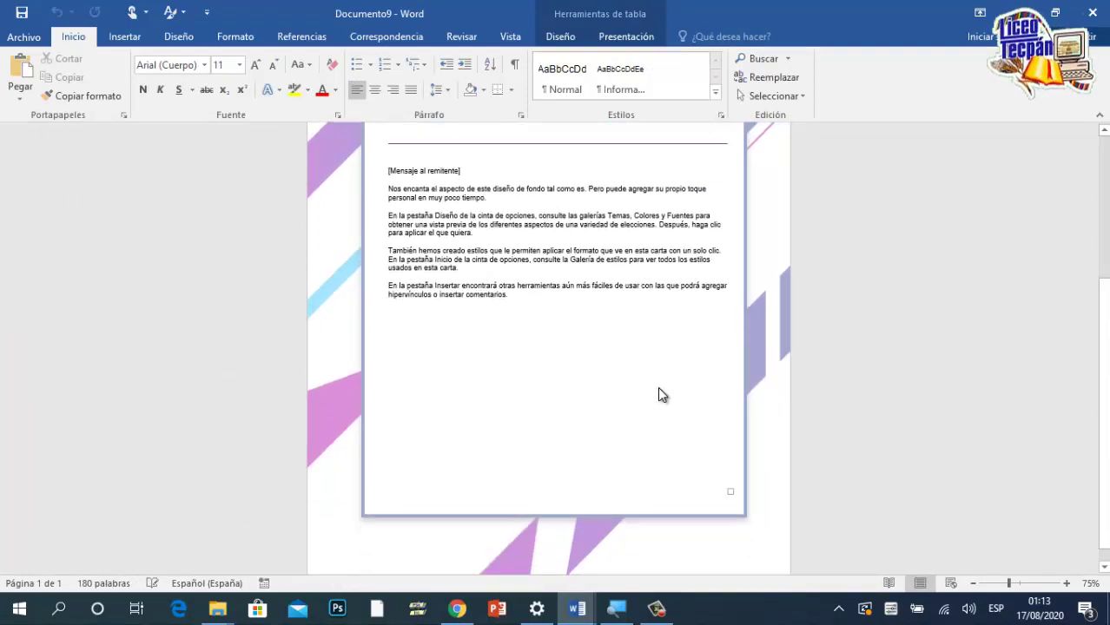
{"action": "key", "text": "ctrl+Home"}
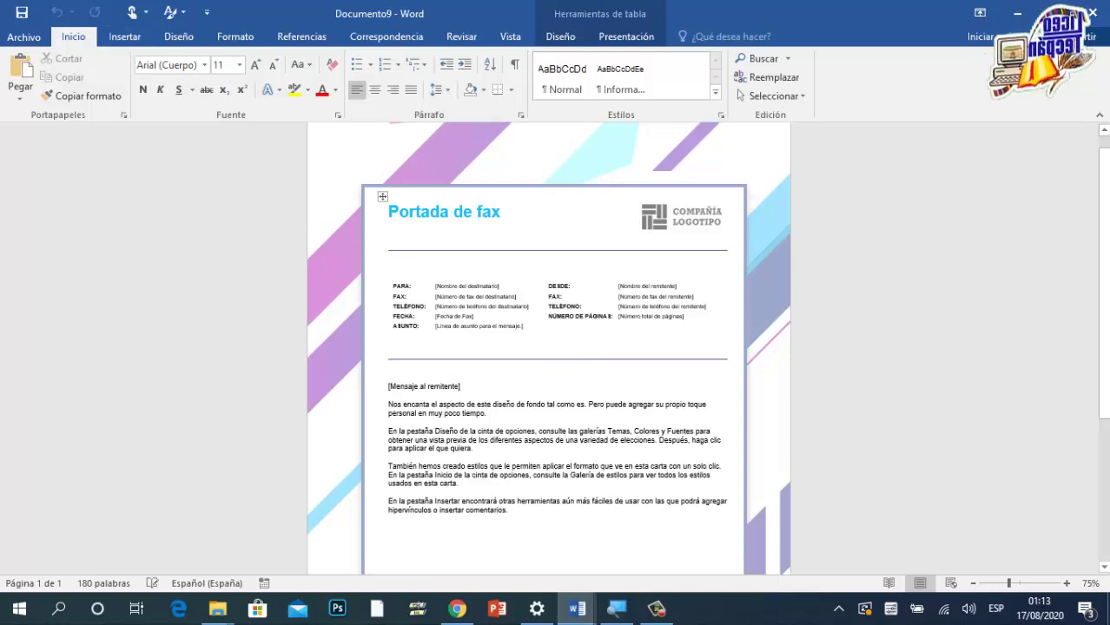
{"action": "scroll", "coordinate": [740, 404], "scroll_direction": "down", "scroll_amount": 1}
{"action": "scroll", "coordinate": [489, 450], "scroll_direction": "up", "scroll_amount": 2}
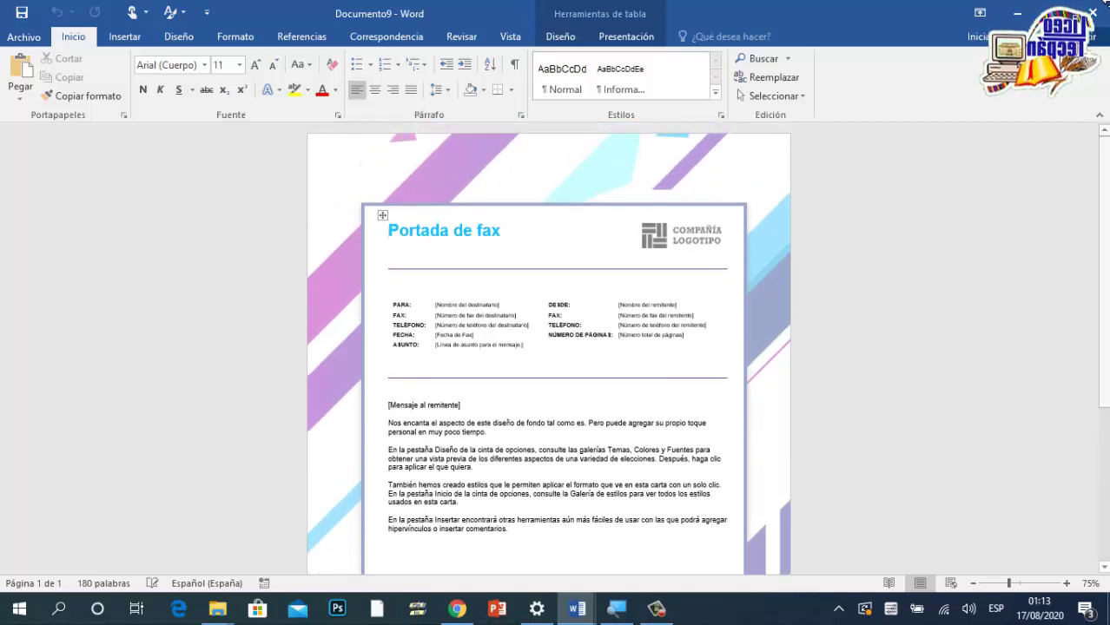
{"action": "left_click", "coordinate": [1092, 16]}
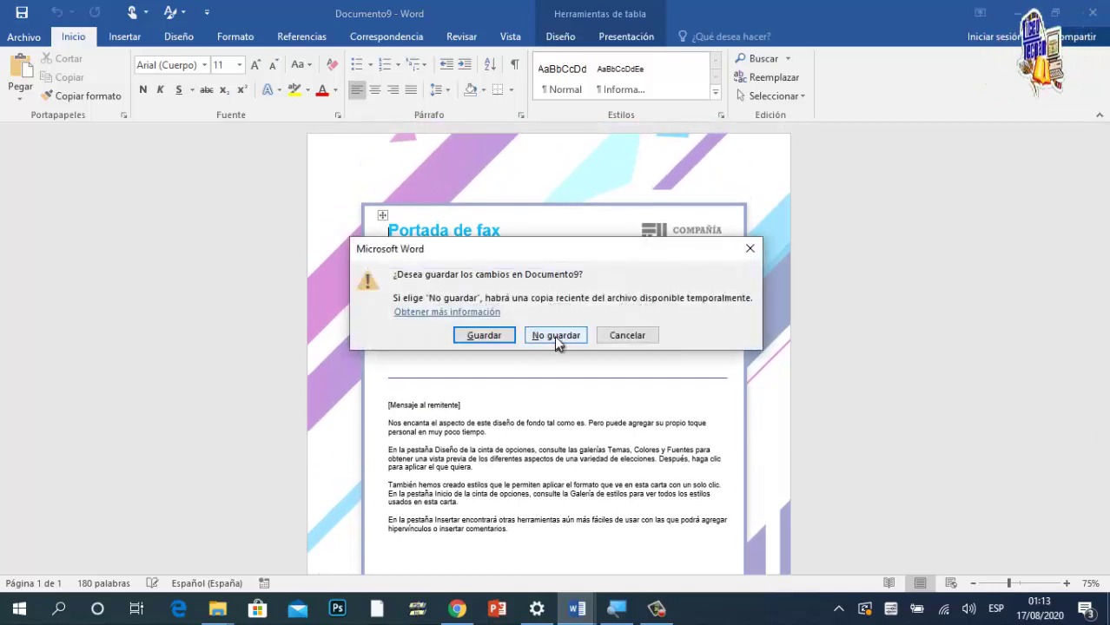
{"action": "left_click", "coordinate": [559, 334]}
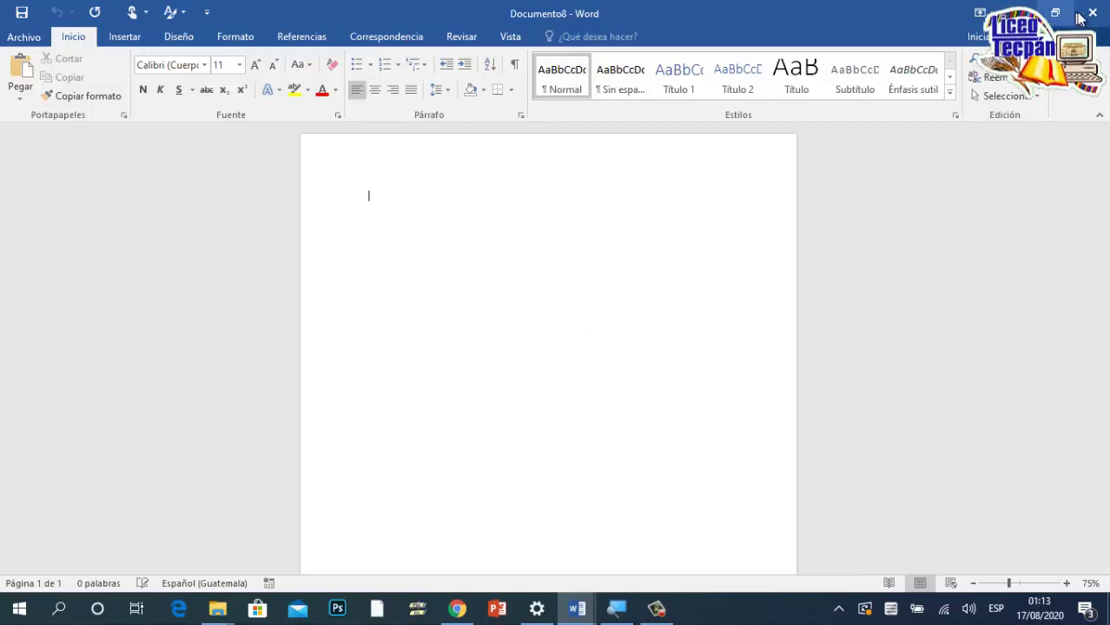
Step: Switch to 4TO.PERITO CONTADOR-COMPUTACIÓN and scroll to the SUPER MERCADO invoice table exercise
{"action": "mouse_move", "coordinate": [569, 613]}
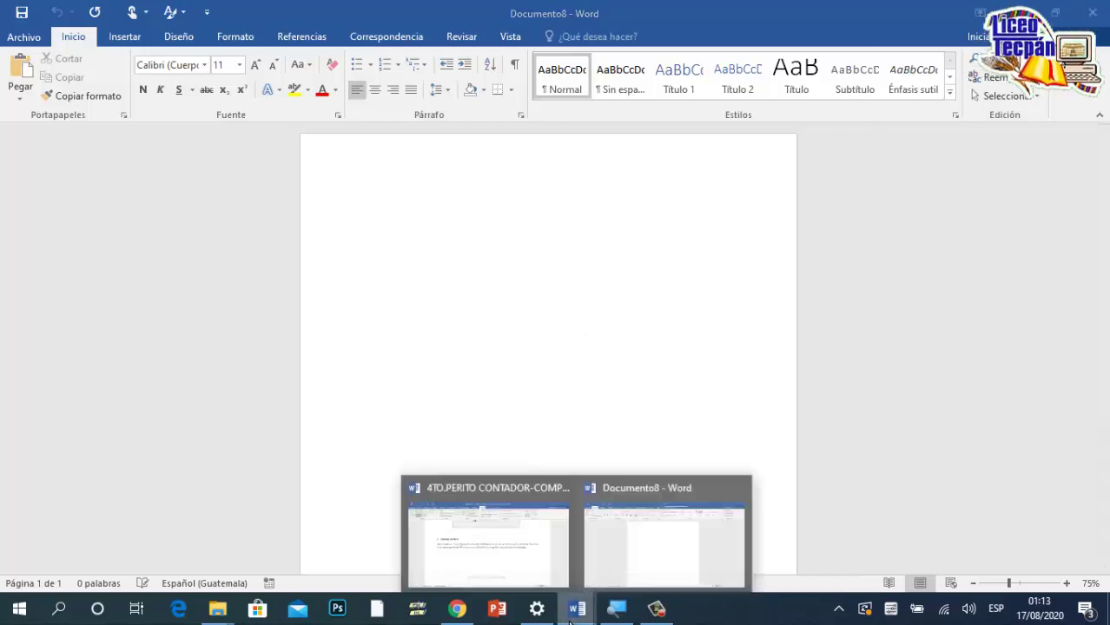
{"action": "left_click", "coordinate": [532, 573]}
{"action": "scroll", "coordinate": [497, 421], "scroll_direction": "down", "scroll_amount": 10}
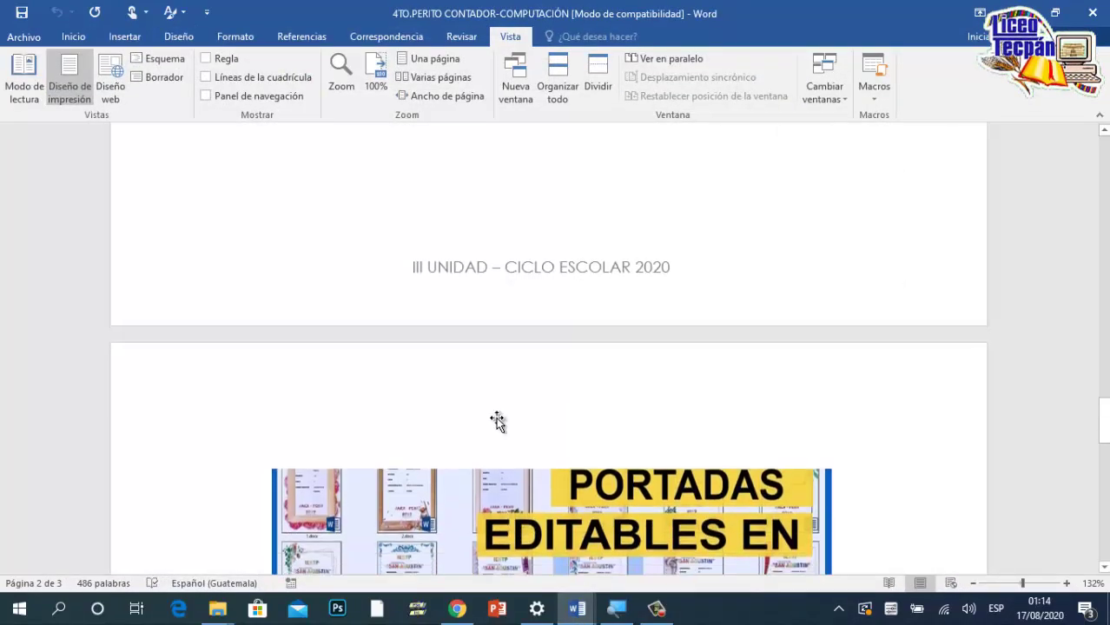
{"action": "scroll", "coordinate": [558, 233], "scroll_direction": "down", "scroll_amount": 5}
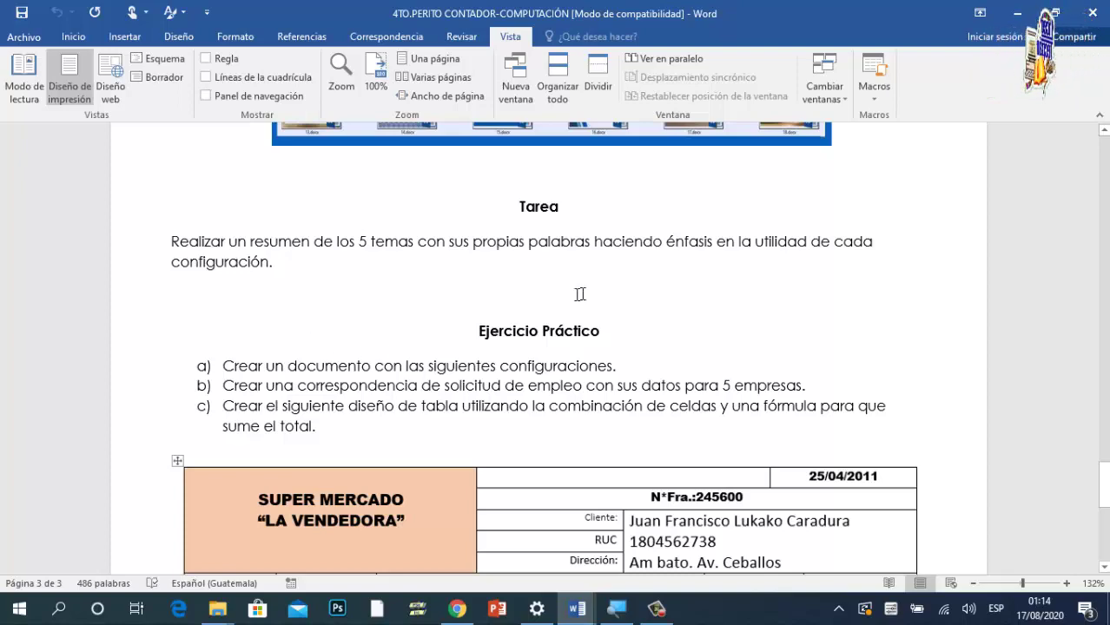
{"action": "scroll", "coordinate": [684, 328], "scroll_direction": "down", "scroll_amount": 5}
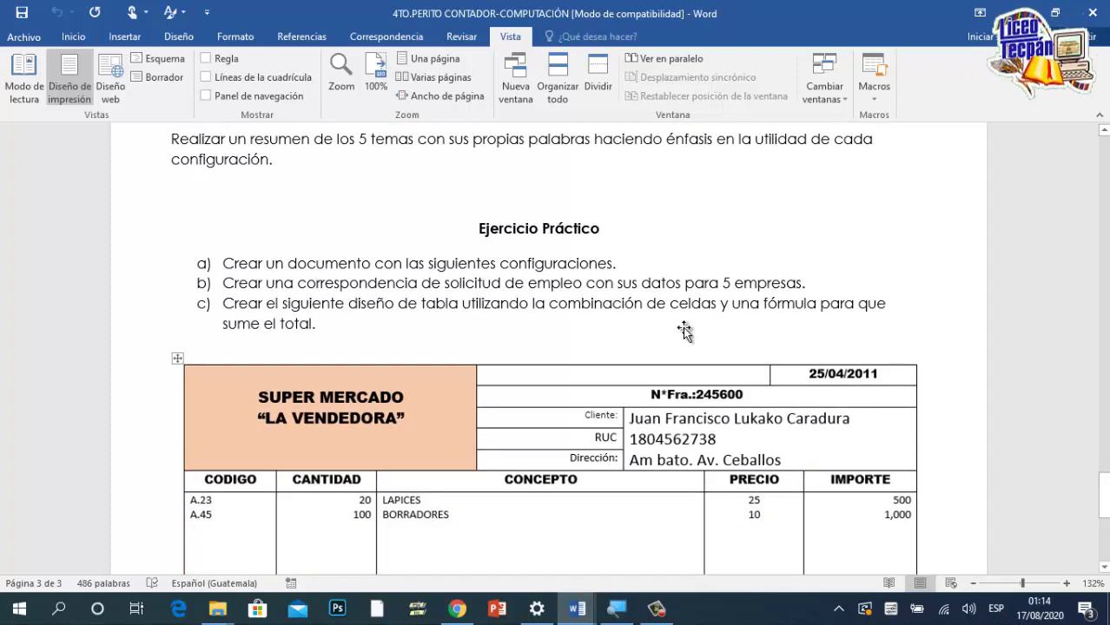
{"action": "scroll", "coordinate": [685, 328], "scroll_direction": "up", "scroll_amount": 5}
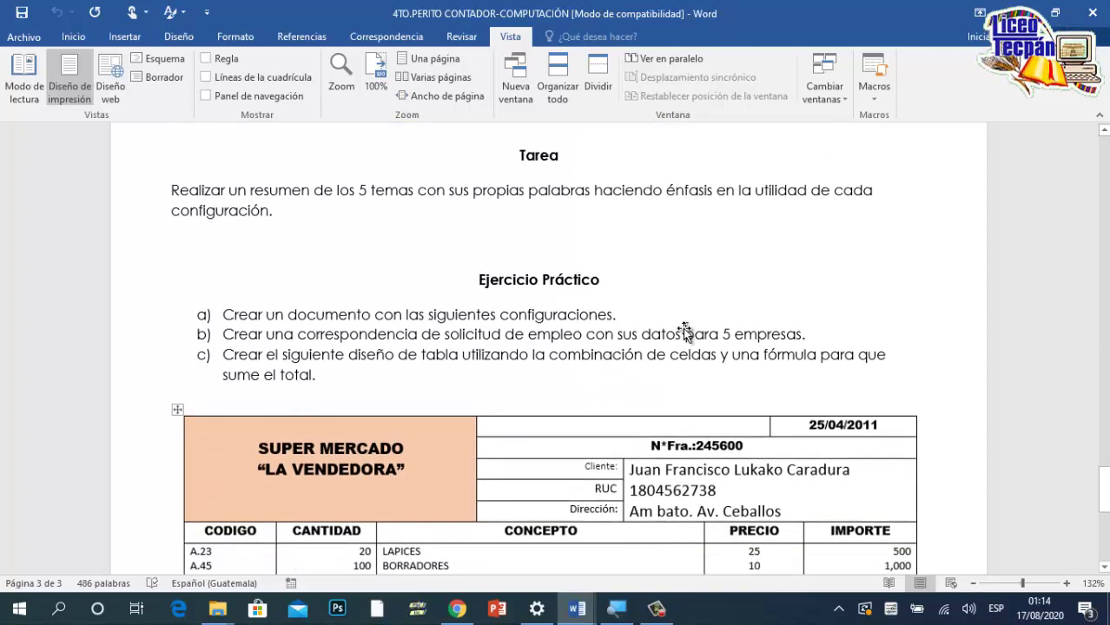
{"action": "scroll", "coordinate": [685, 328], "scroll_direction": "down", "scroll_amount": 3}
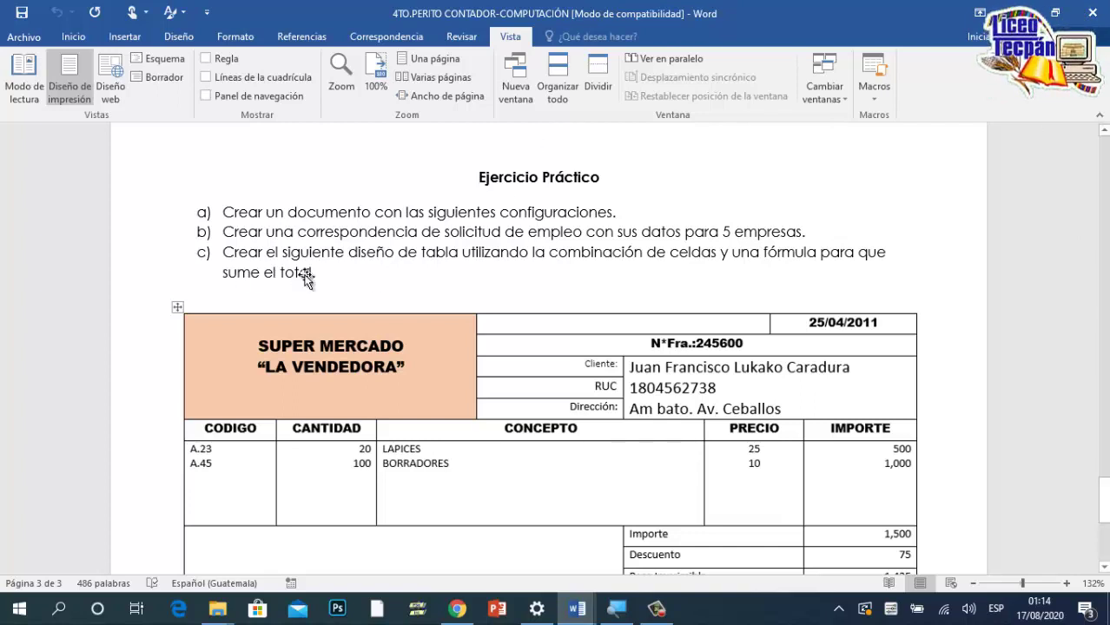
{"action": "scroll", "coordinate": [306, 276], "scroll_direction": "down", "scroll_amount": 1}
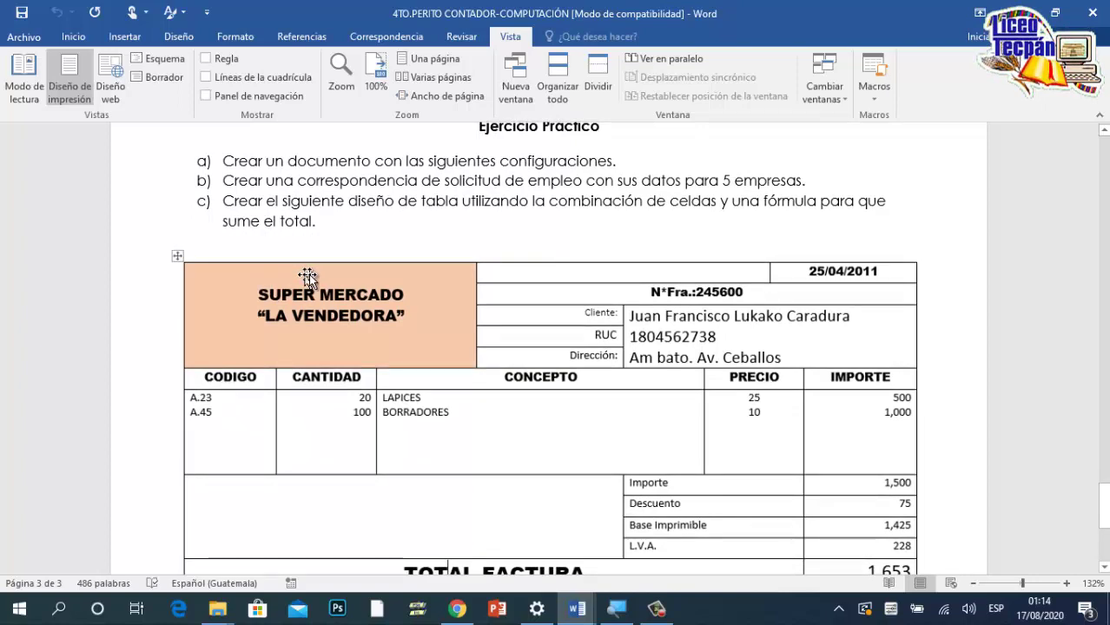
{"action": "scroll", "coordinate": [317, 280], "scroll_direction": "down", "scroll_amount": 3}
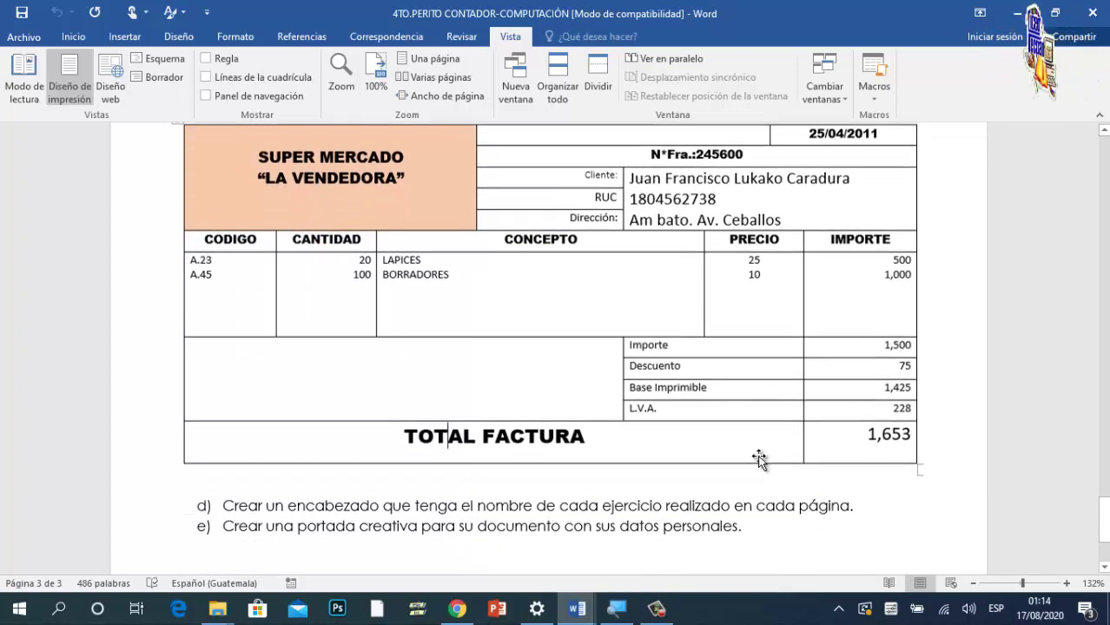
{"action": "scroll", "coordinate": [769, 456], "scroll_direction": "down", "scroll_amount": 1}
{"action": "scroll", "coordinate": [825, 407], "scroll_direction": "down", "scroll_amount": 1}
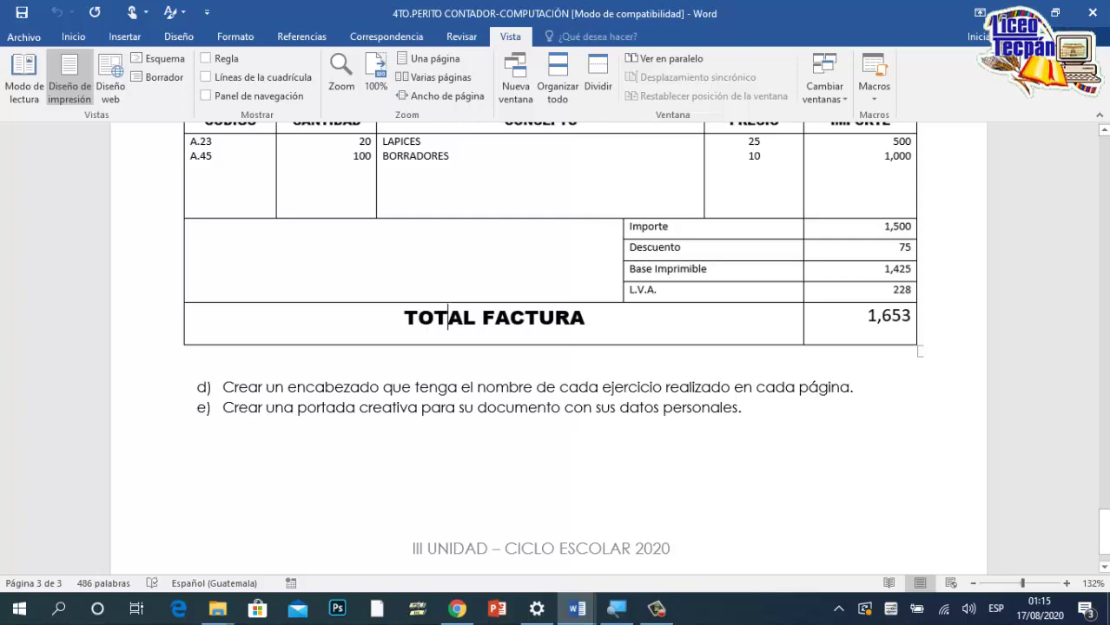
{"action": "scroll", "coordinate": [590, 385], "scroll_direction": "up", "scroll_amount": 6}
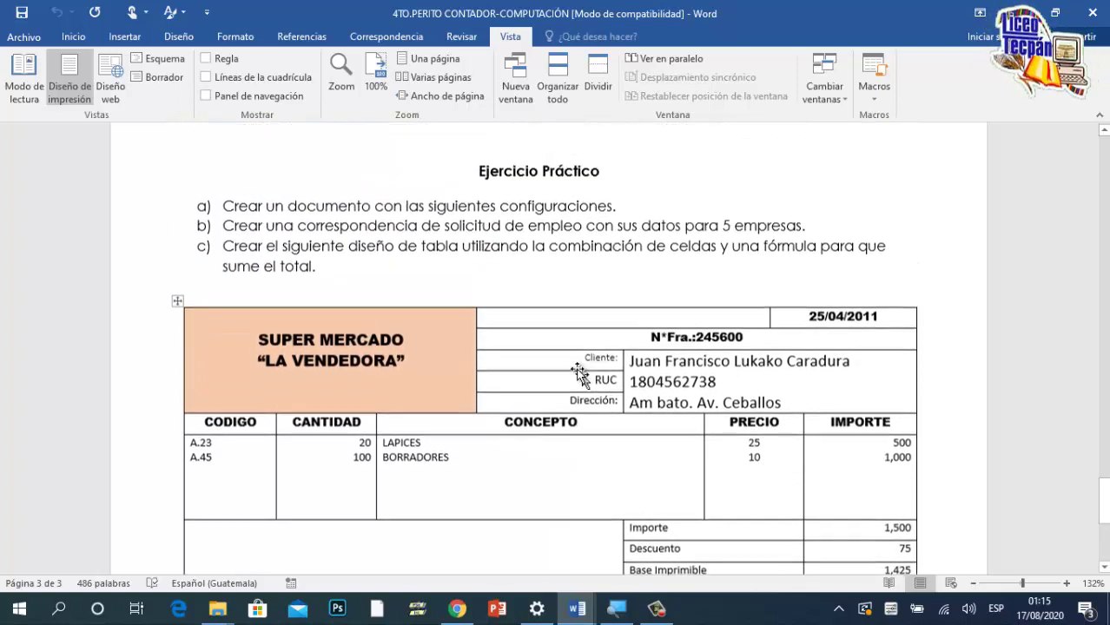
{"action": "scroll", "coordinate": [557, 235], "scroll_direction": "down", "scroll_amount": 5}
{"action": "scroll", "coordinate": [525, 472], "scroll_direction": "down", "scroll_amount": 3}
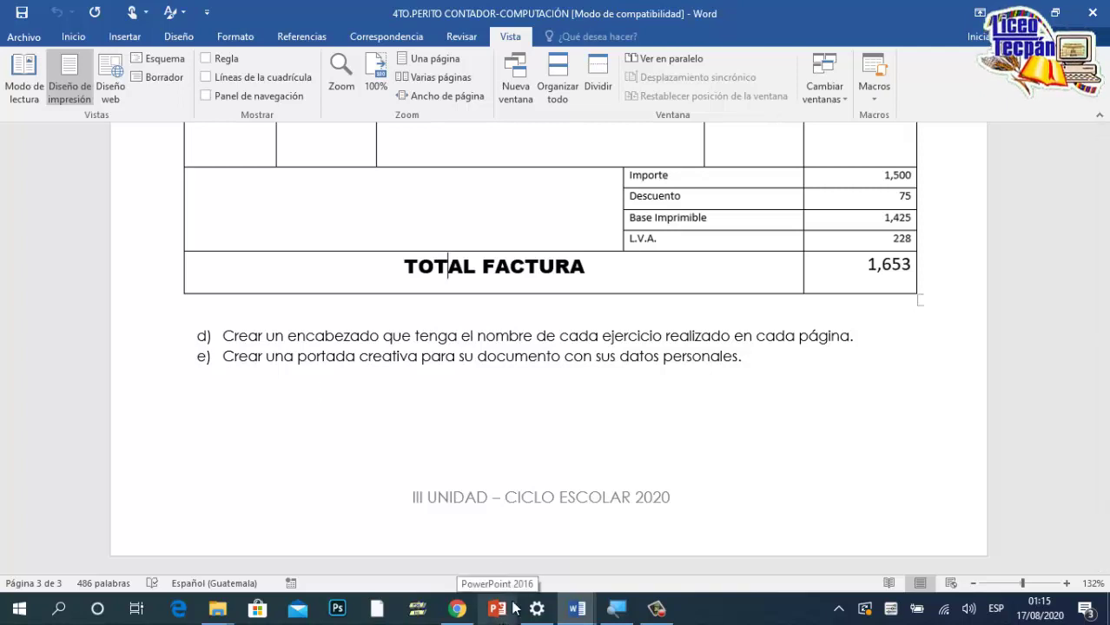
{"action": "scroll", "coordinate": [514, 558], "scroll_direction": "up", "scroll_amount": 2}
{"action": "scroll", "coordinate": [508, 555], "scroll_direction": "down", "scroll_amount": 2}
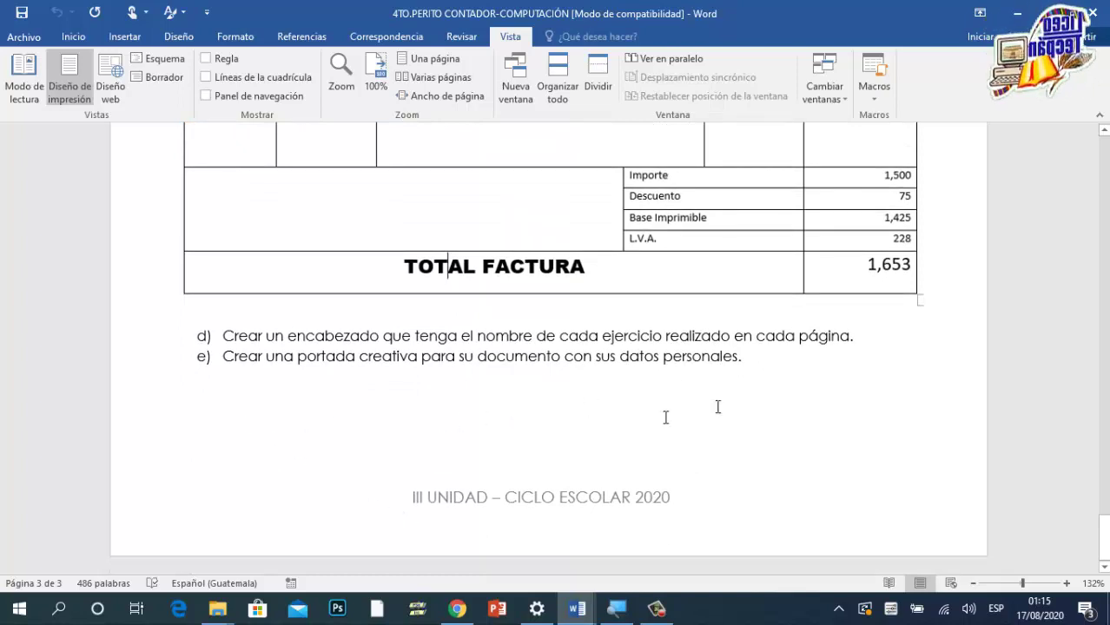
{"action": "scroll", "coordinate": [787, 403], "scroll_direction": "up", "scroll_amount": 4}
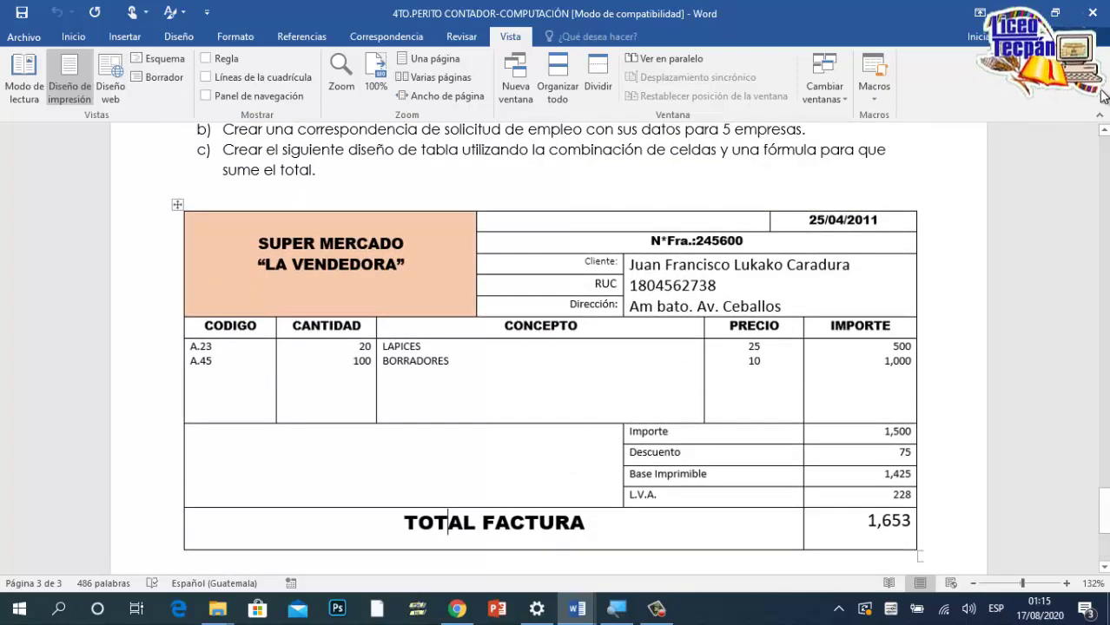
Step: Create a new document and insert a table with 5 columns and 3 rows
{"action": "key", "text": "ctrl+n"}
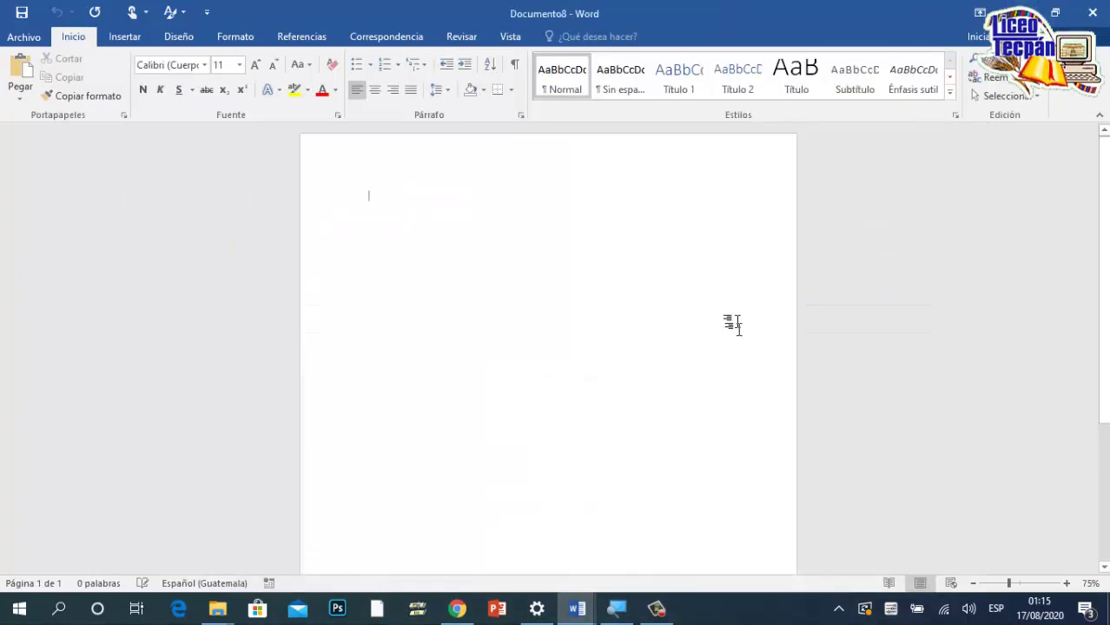
{"action": "left_click", "coordinate": [124, 38]}
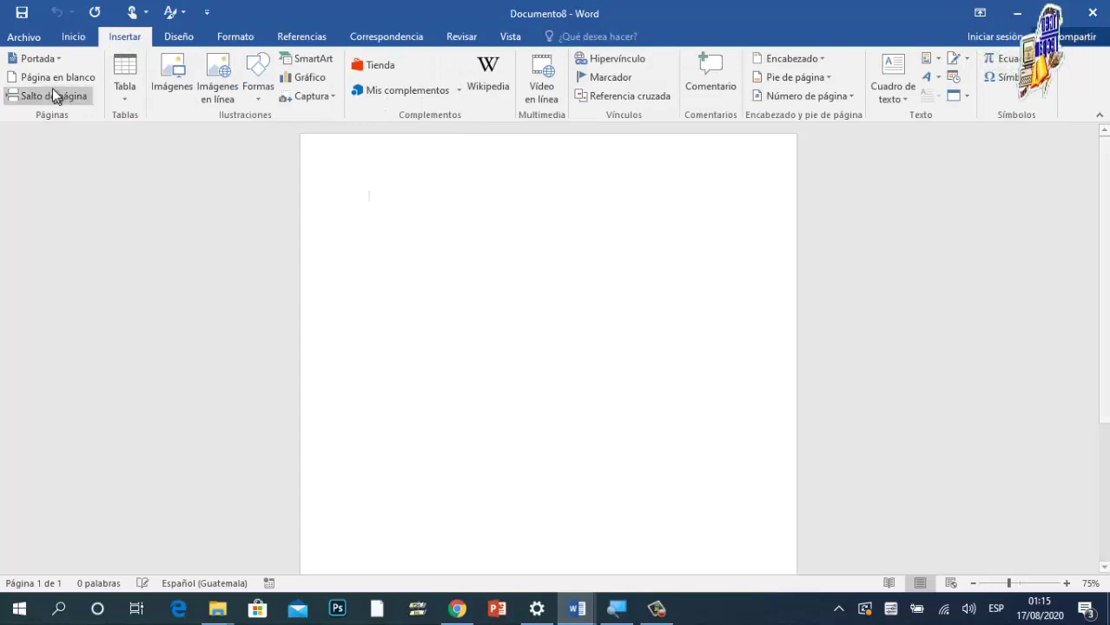
{"action": "left_click", "coordinate": [127, 95]}
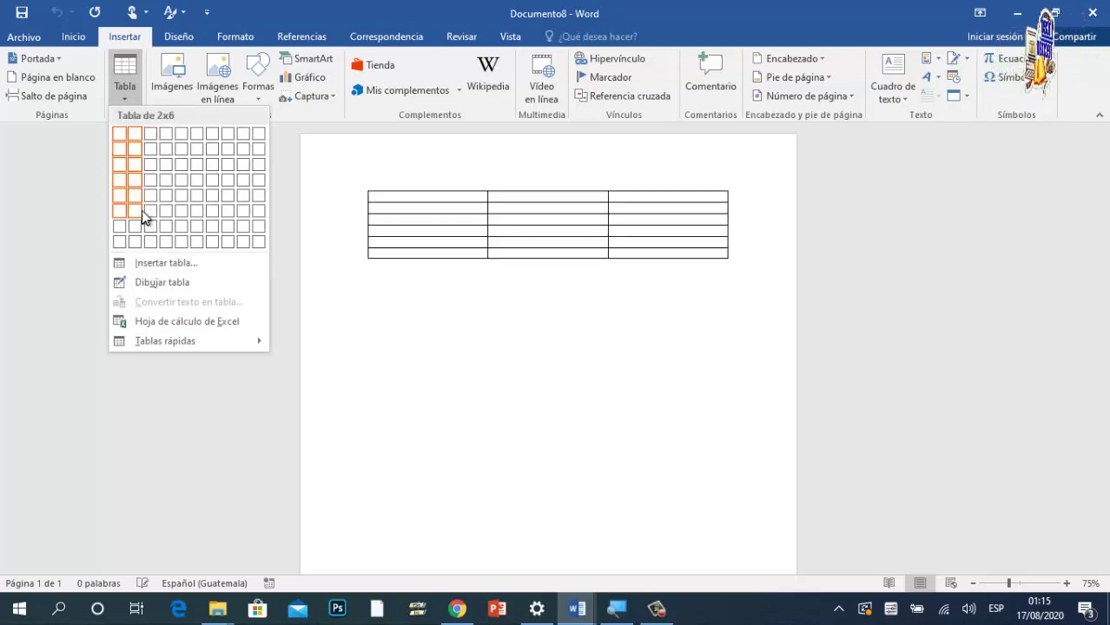
{"action": "left_click", "coordinate": [149, 262]}
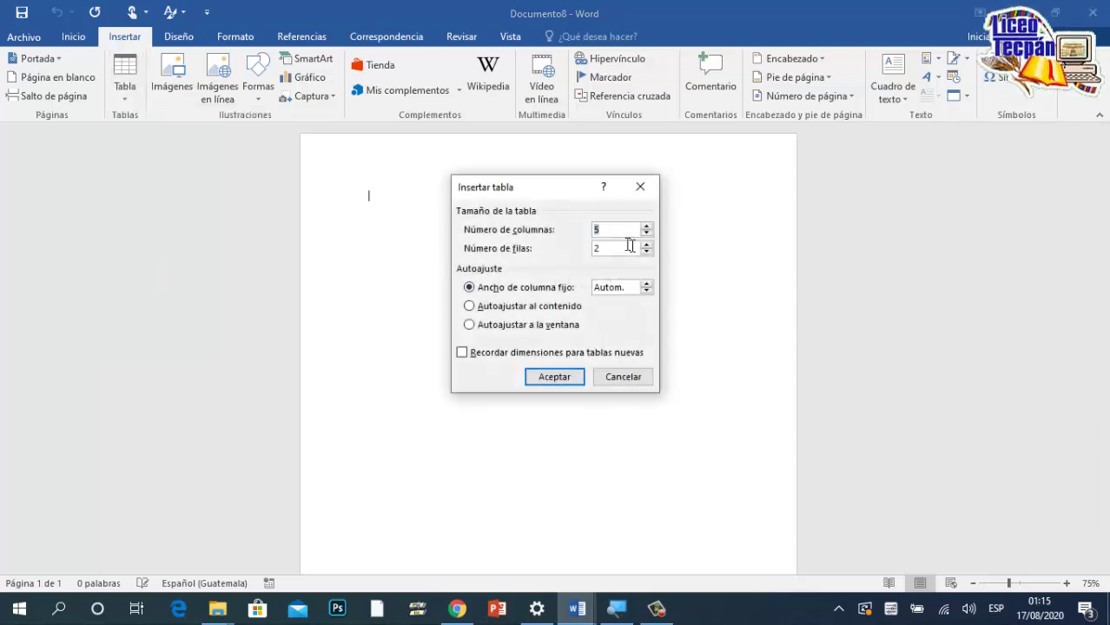
{"action": "double_click", "coordinate": [621, 247]}
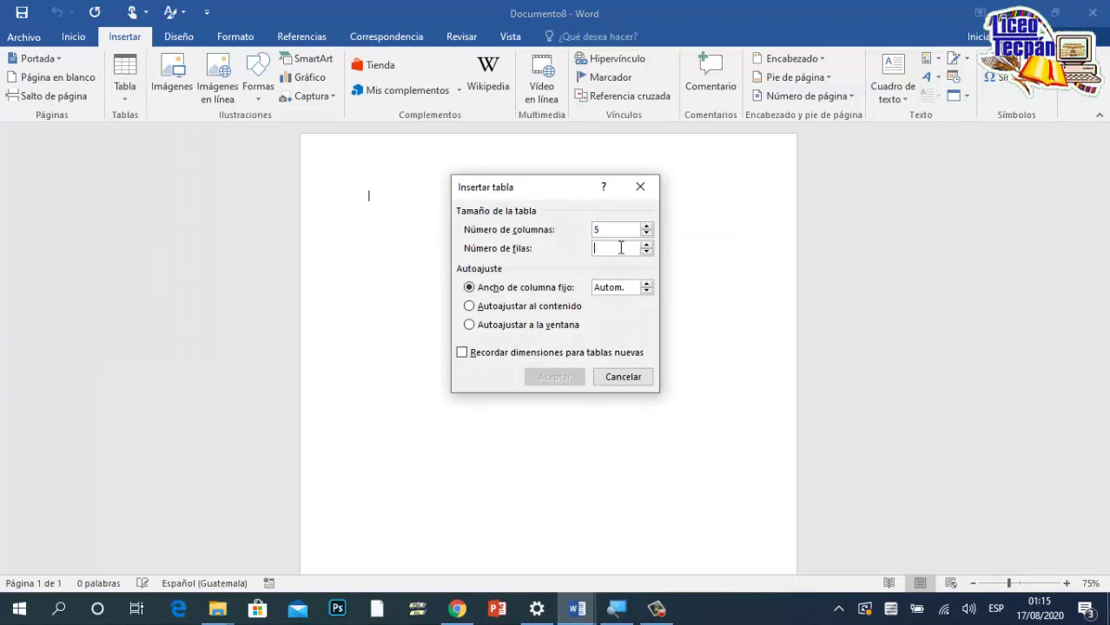
{"action": "type", "text": "3"}
{"action": "left_click", "coordinate": [578, 377]}
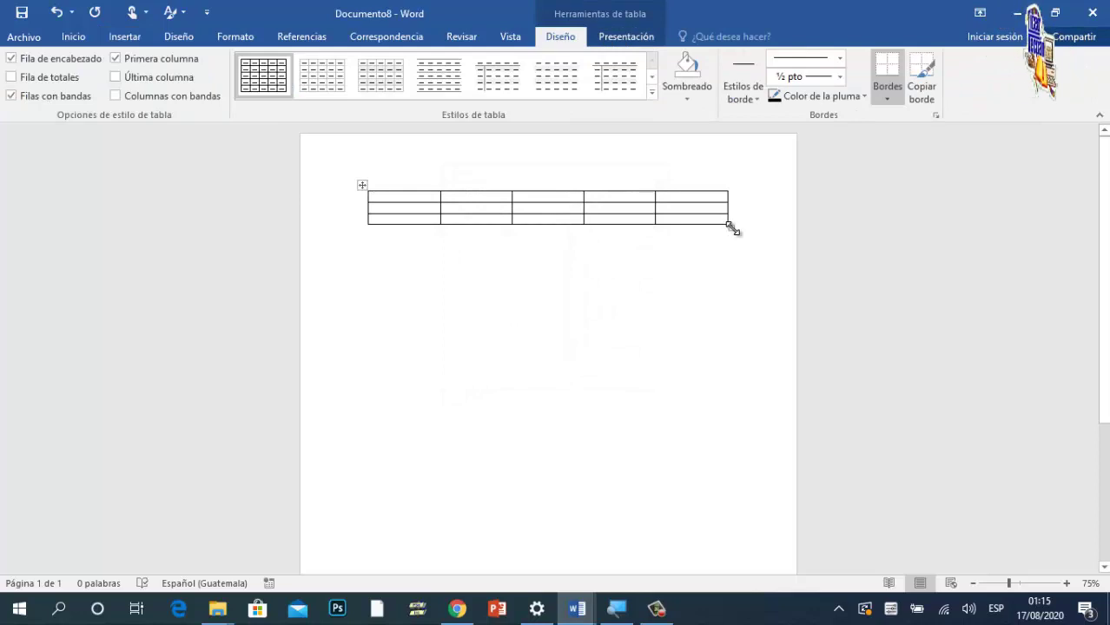
Step: Enlarge the table's cells and enter 5 in rows 1 and 2 of the first column
{"action": "left_click_drag", "start_coordinate": [729, 225], "coordinate": [730, 363]}
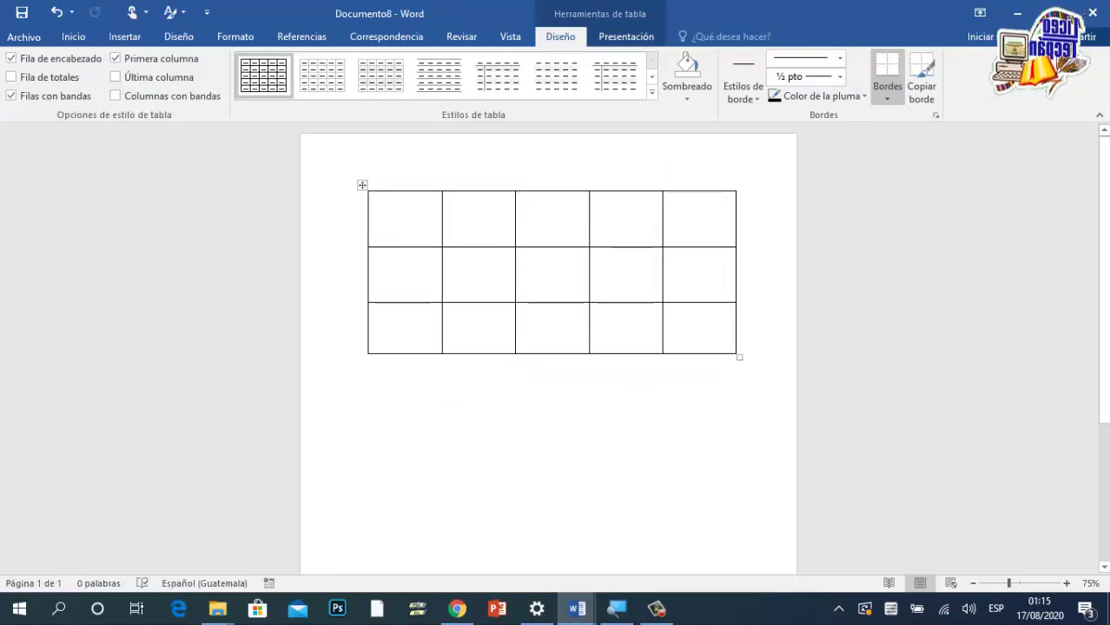
{"action": "type", "text": "5"}
{"action": "key", "text": "Down"}
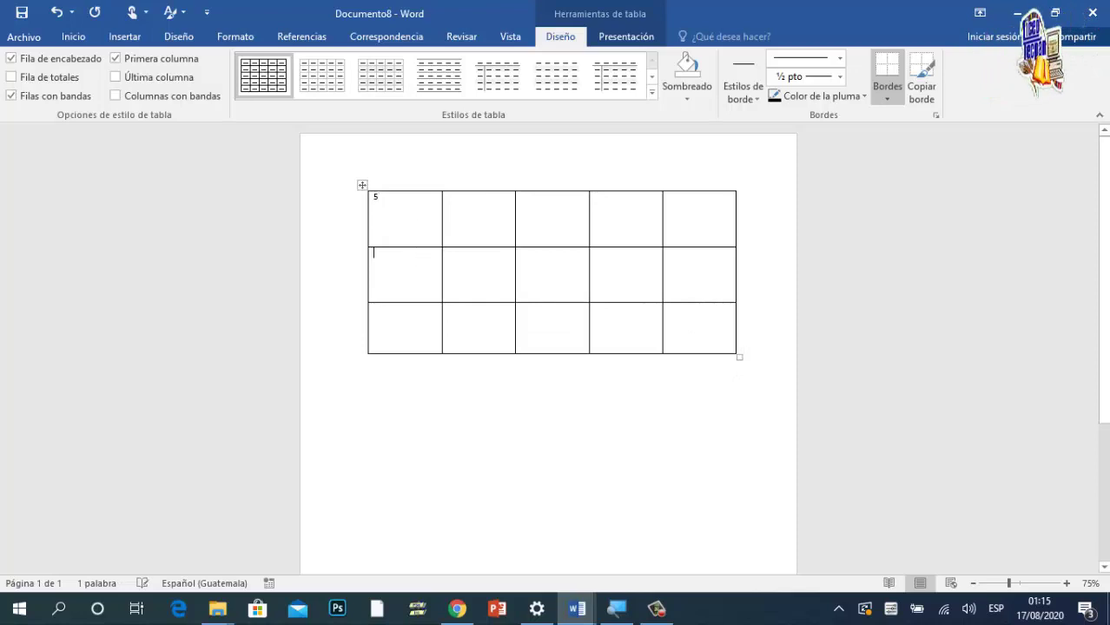
{"action": "type", "text": "5"}
{"action": "key", "text": "Up"}
{"action": "key", "text": "Right"}
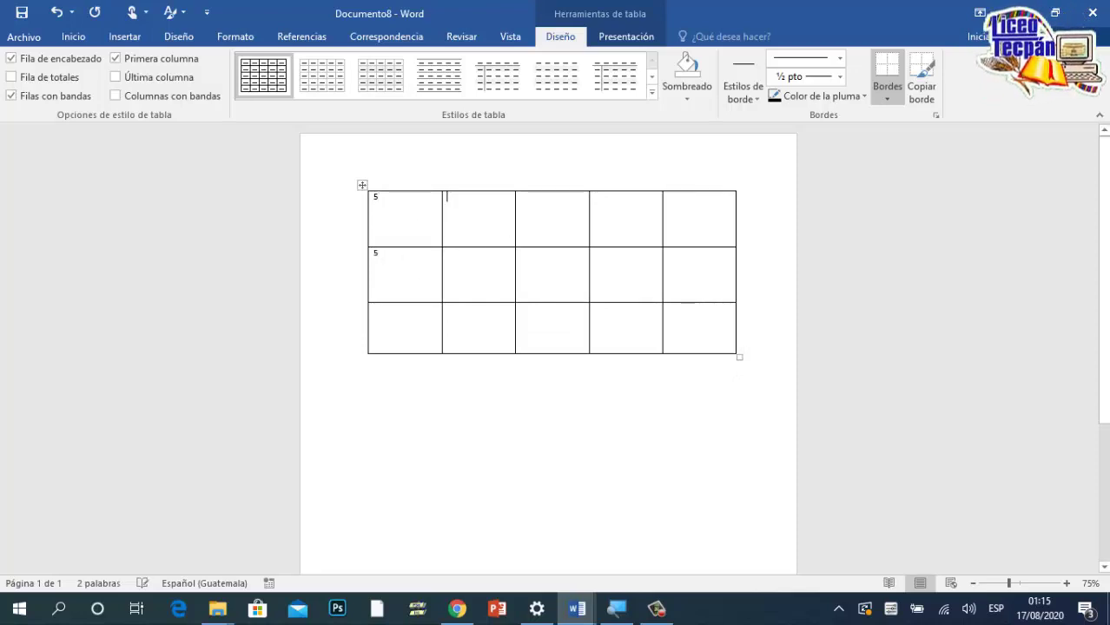
Step: Put =SUM(ABOVE) in row 3's first cell to total 10, then return to the invoice document
{"action": "left_click", "coordinate": [392, 328]}
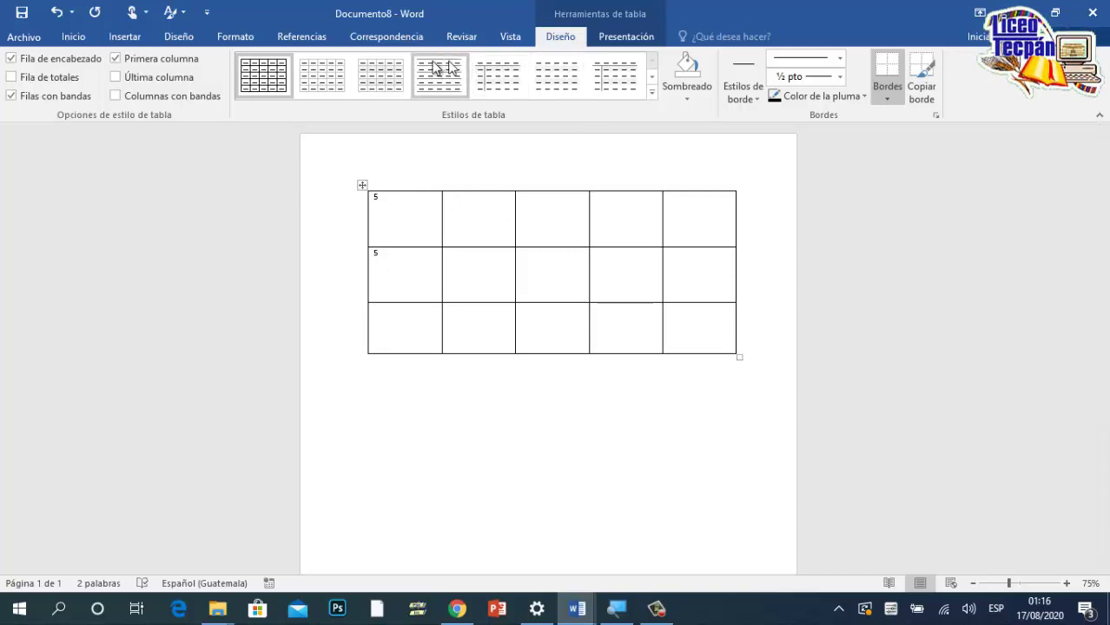
{"action": "left_click", "coordinate": [616, 40]}
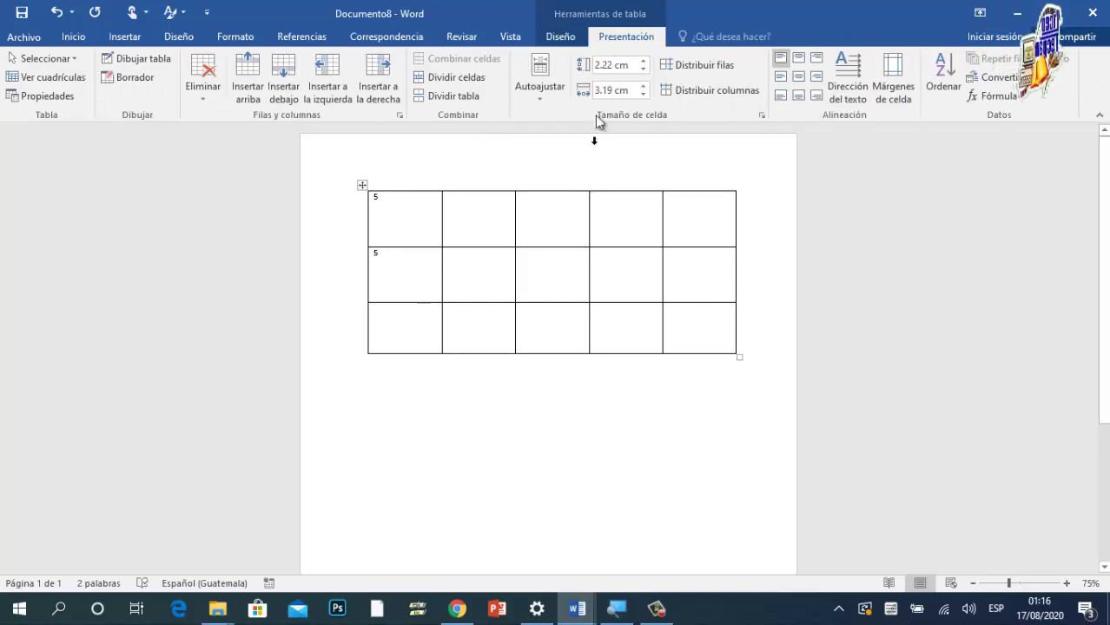
{"action": "left_click", "coordinate": [991, 96]}
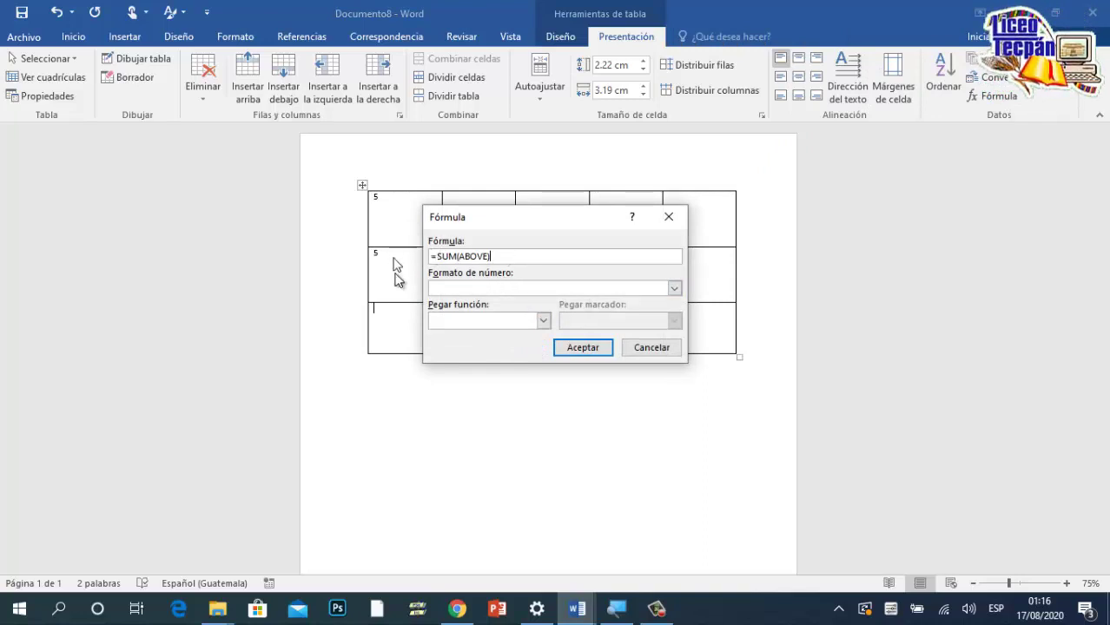
{"action": "left_click", "coordinate": [589, 347]}
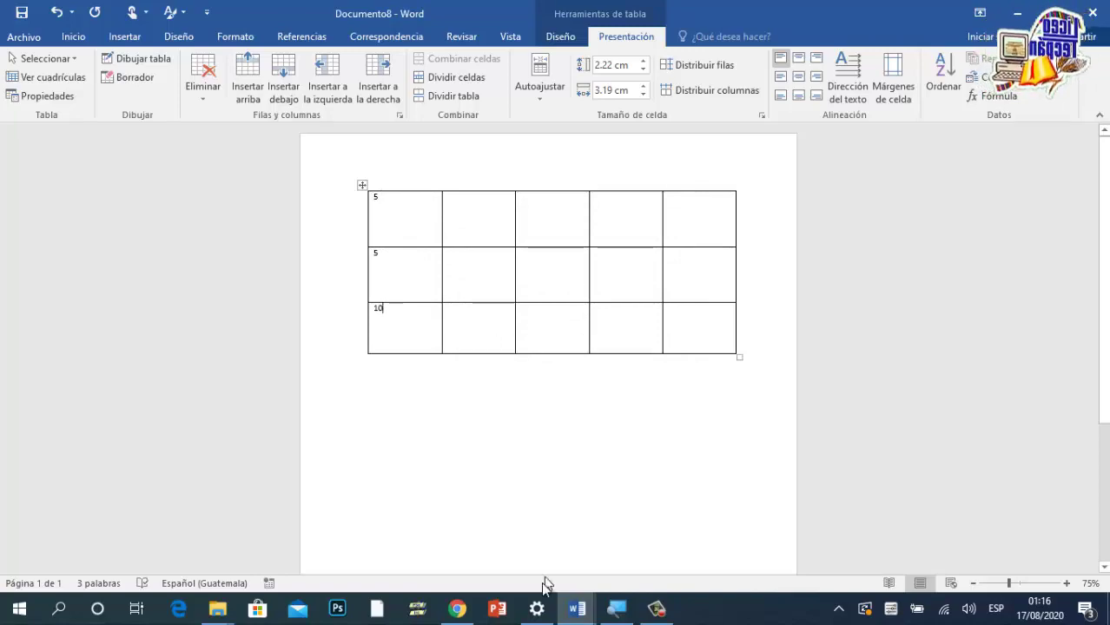
{"action": "left_click", "coordinate": [577, 608]}
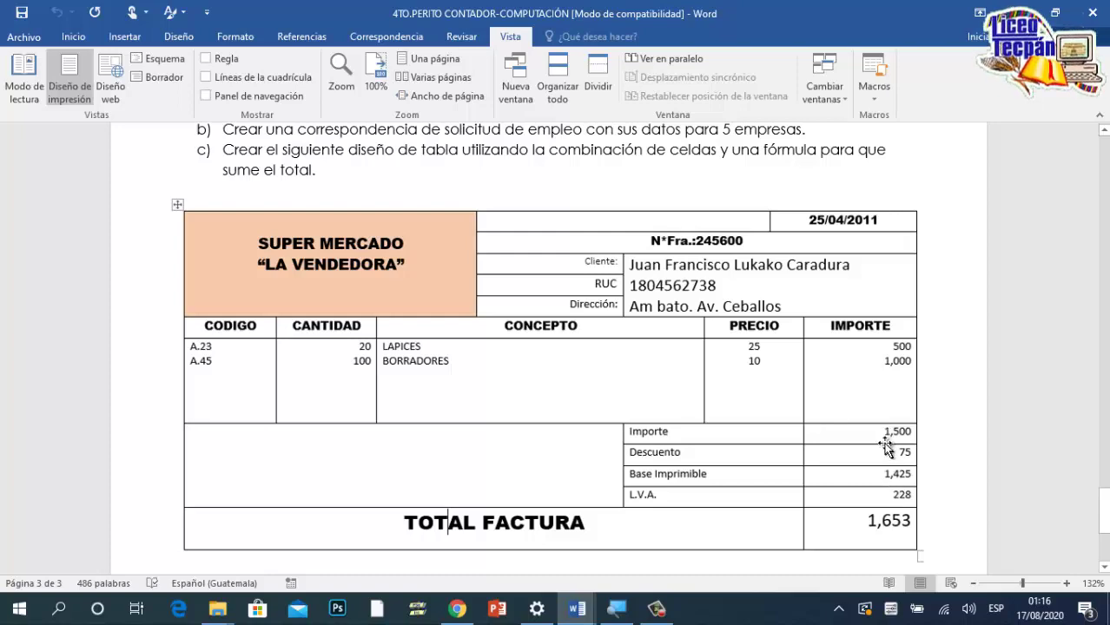
{"action": "scroll", "coordinate": [445, 323], "scroll_direction": "down", "scroll_amount": 3}
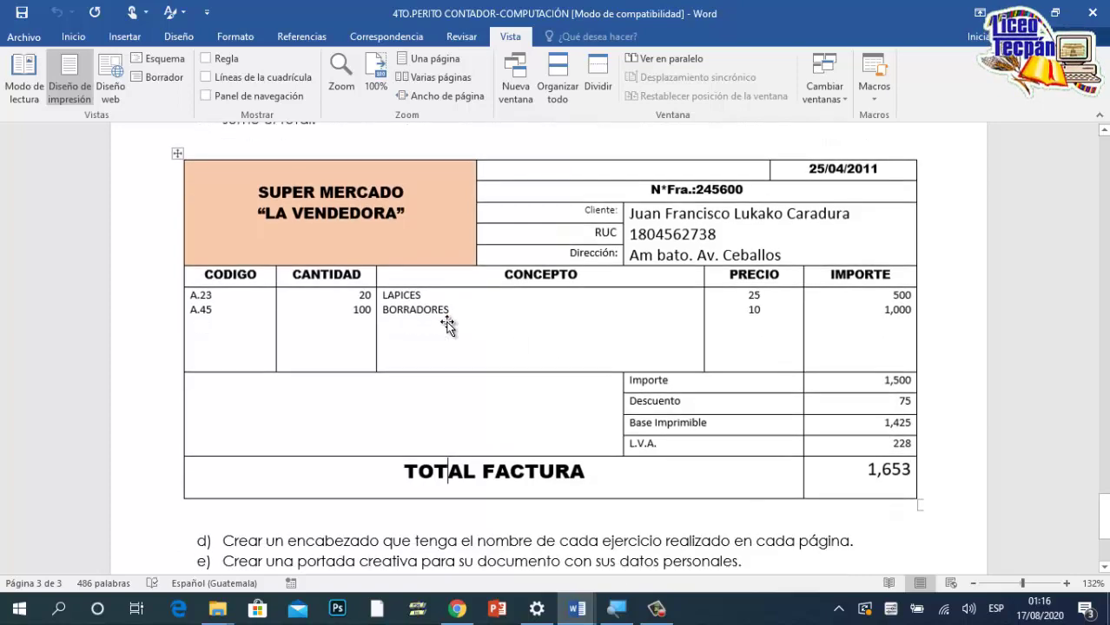
{"action": "scroll", "coordinate": [509, 377], "scroll_direction": "up", "scroll_amount": 5}
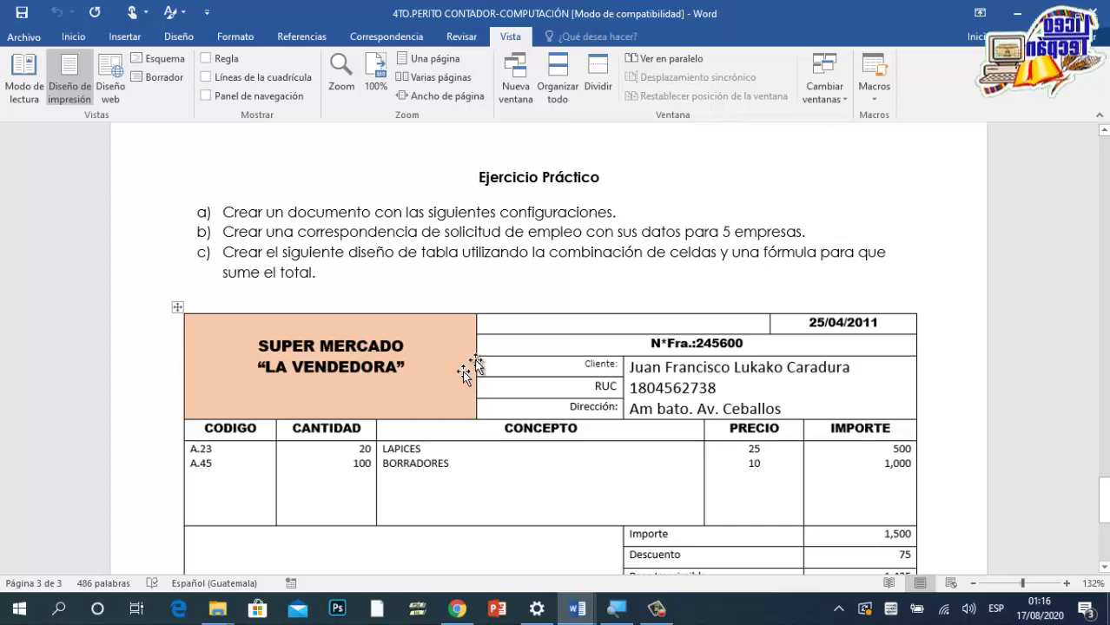
{"action": "scroll", "coordinate": [575, 349], "scroll_direction": "down", "scroll_amount": 6}
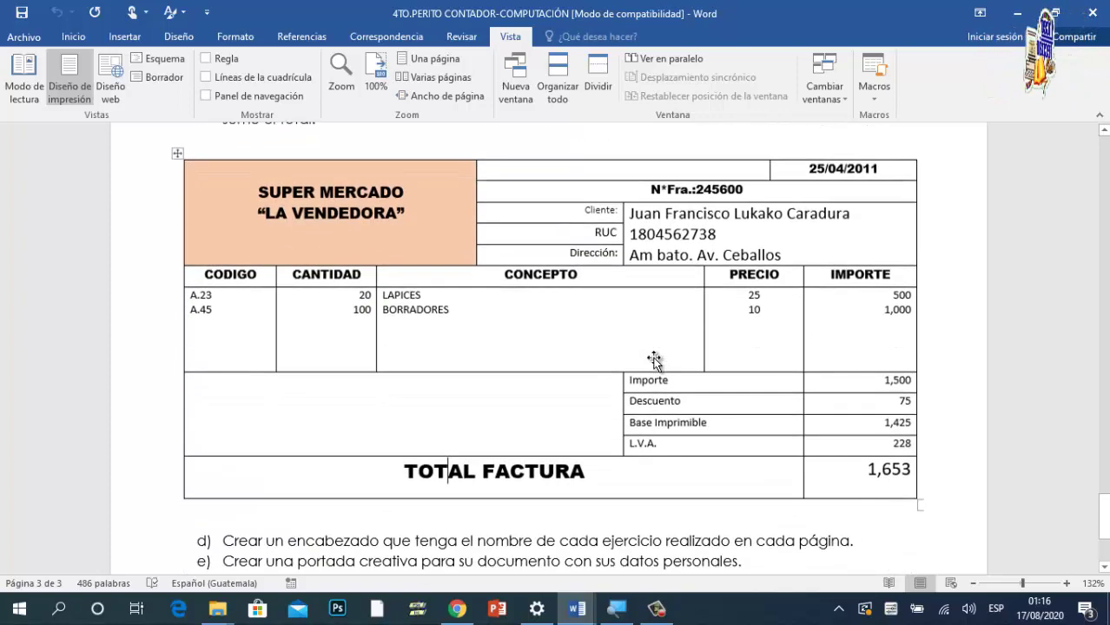